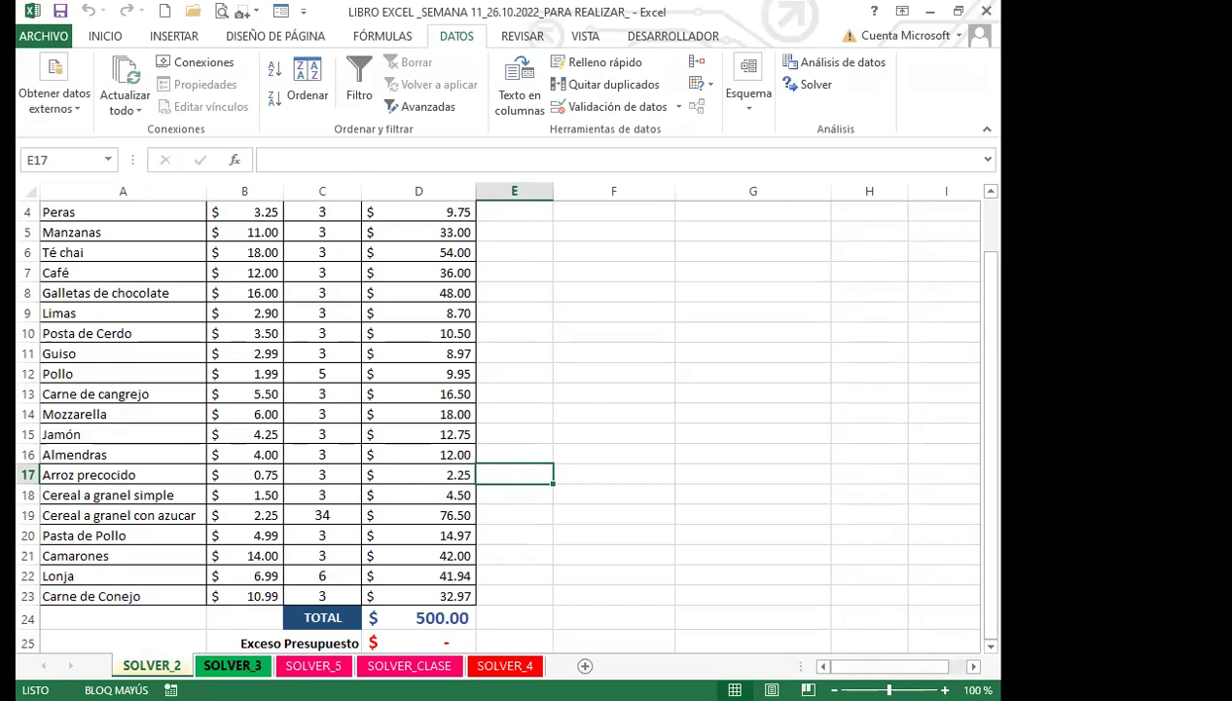
Switch to the SOLVER_3 sheet and examine the Pizzas tradicionales formula in cell C20.
{"action": "left_click", "coordinate": [233, 665]}
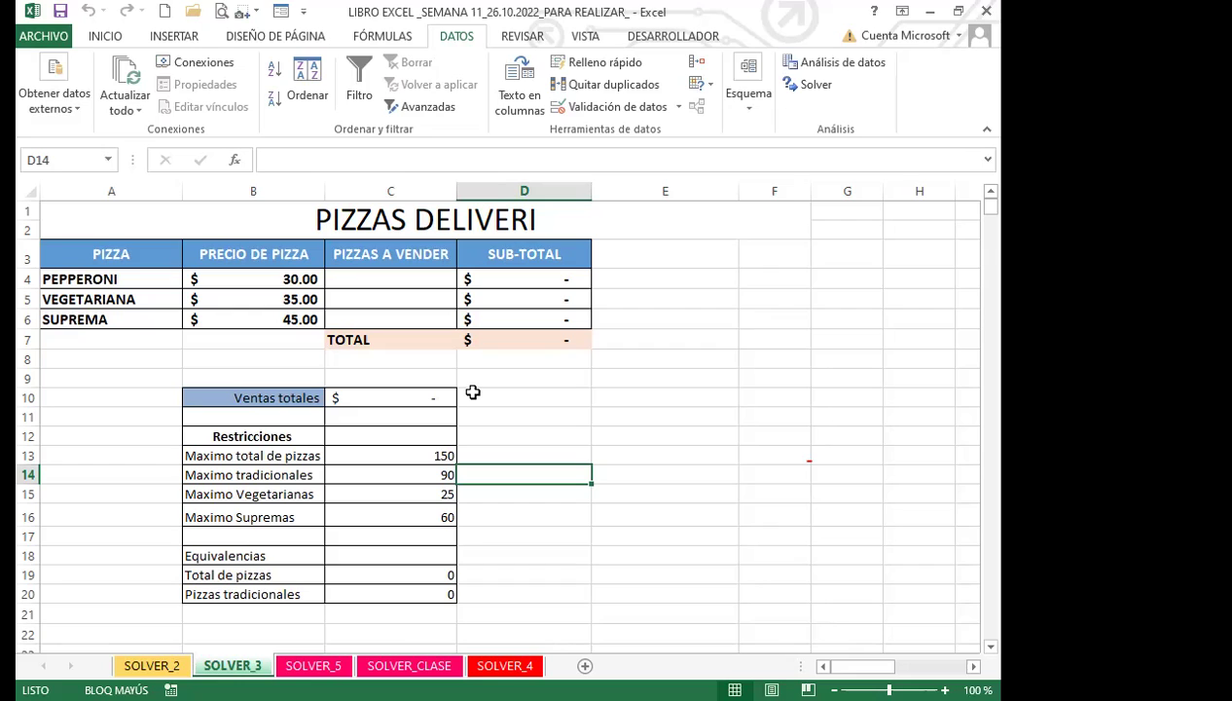
{"action": "left_click", "coordinate": [387, 596]}
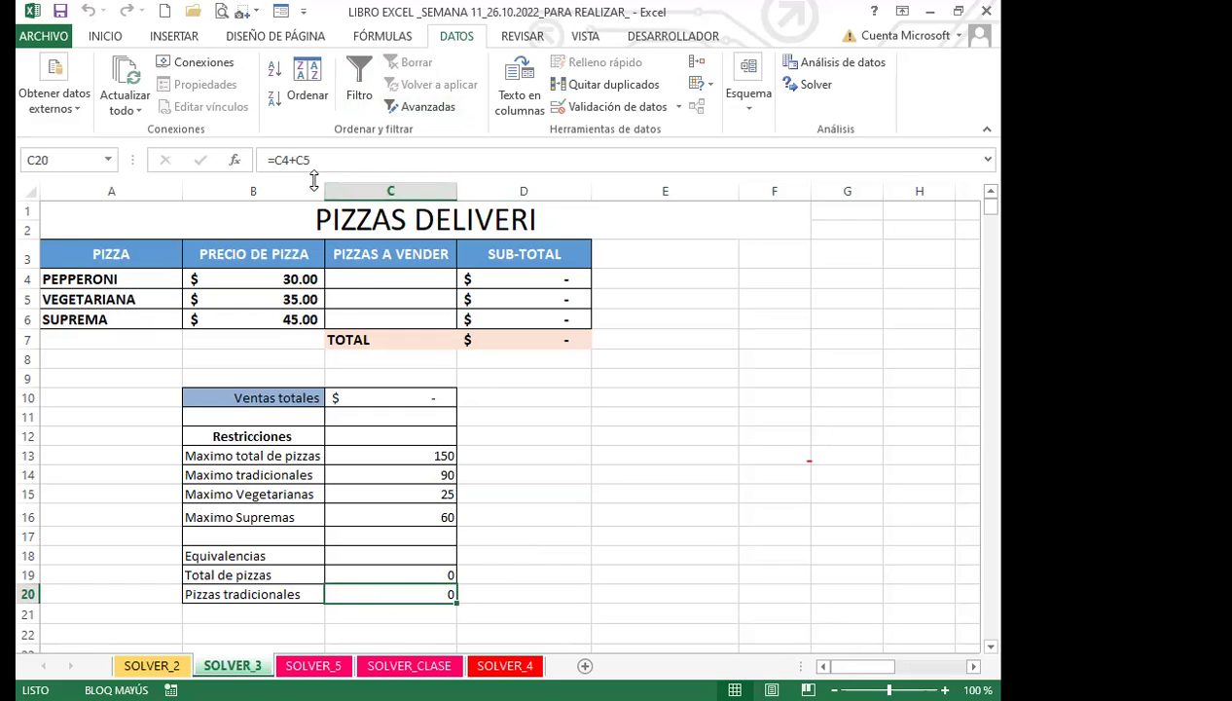
{"action": "left_click", "coordinate": [290, 159]}
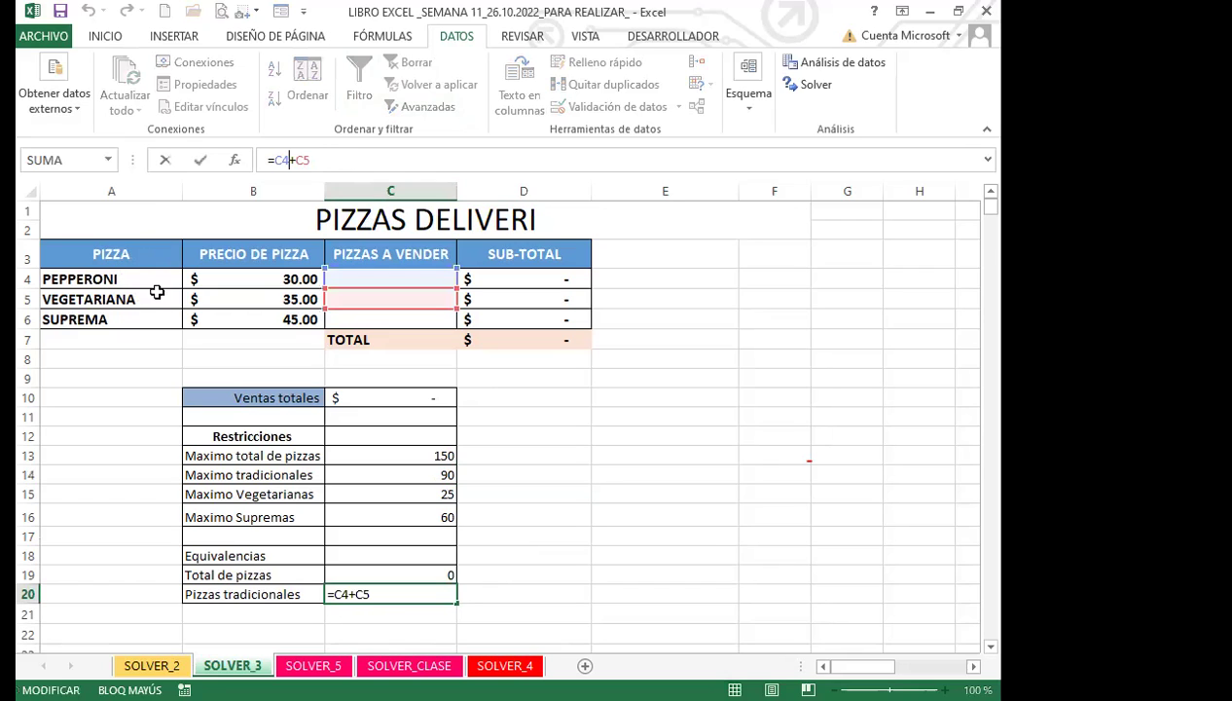
{"action": "key", "text": "Return"}
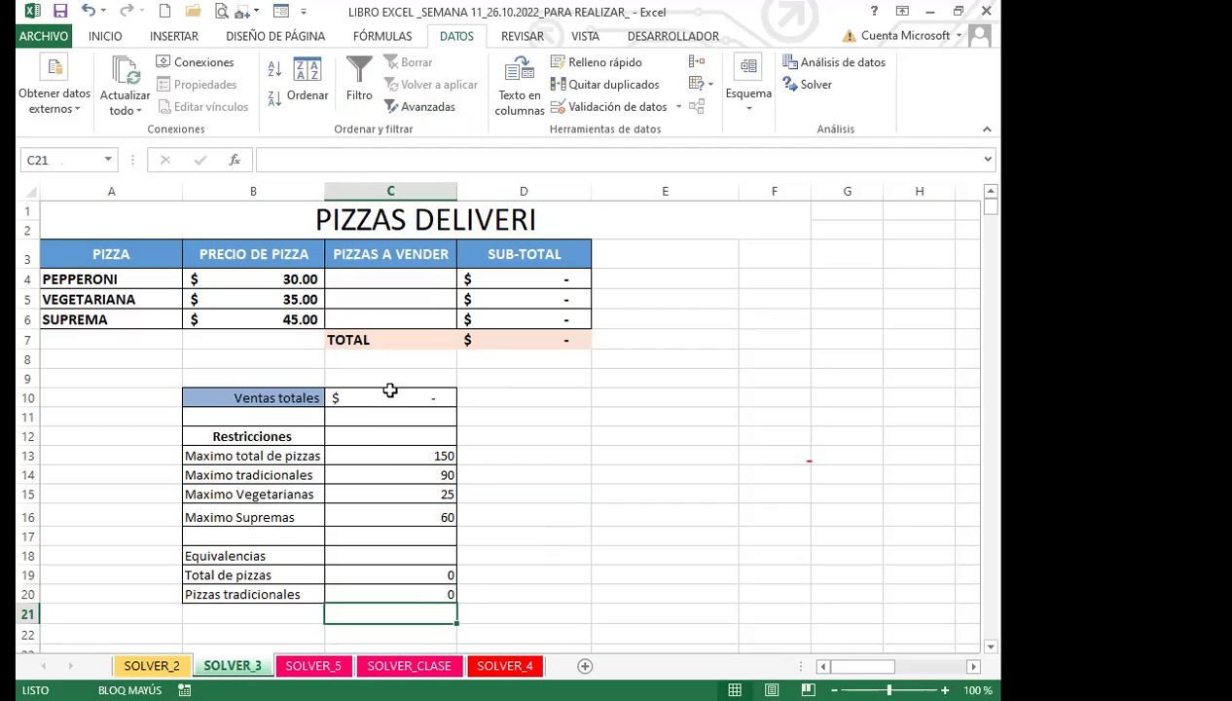
Select the total in D7, open the Solver parameters, and set the objective type to Máx.
{"action": "left_click", "coordinate": [502, 333]}
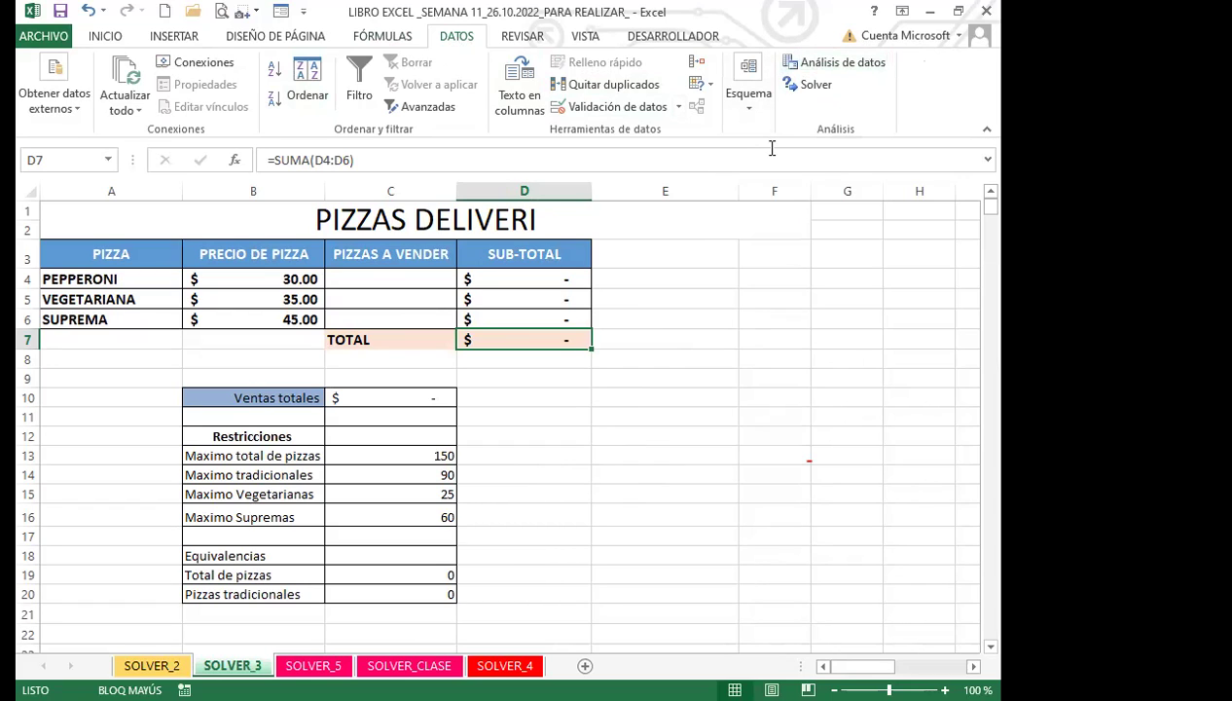
{"action": "left_click", "coordinate": [815, 85]}
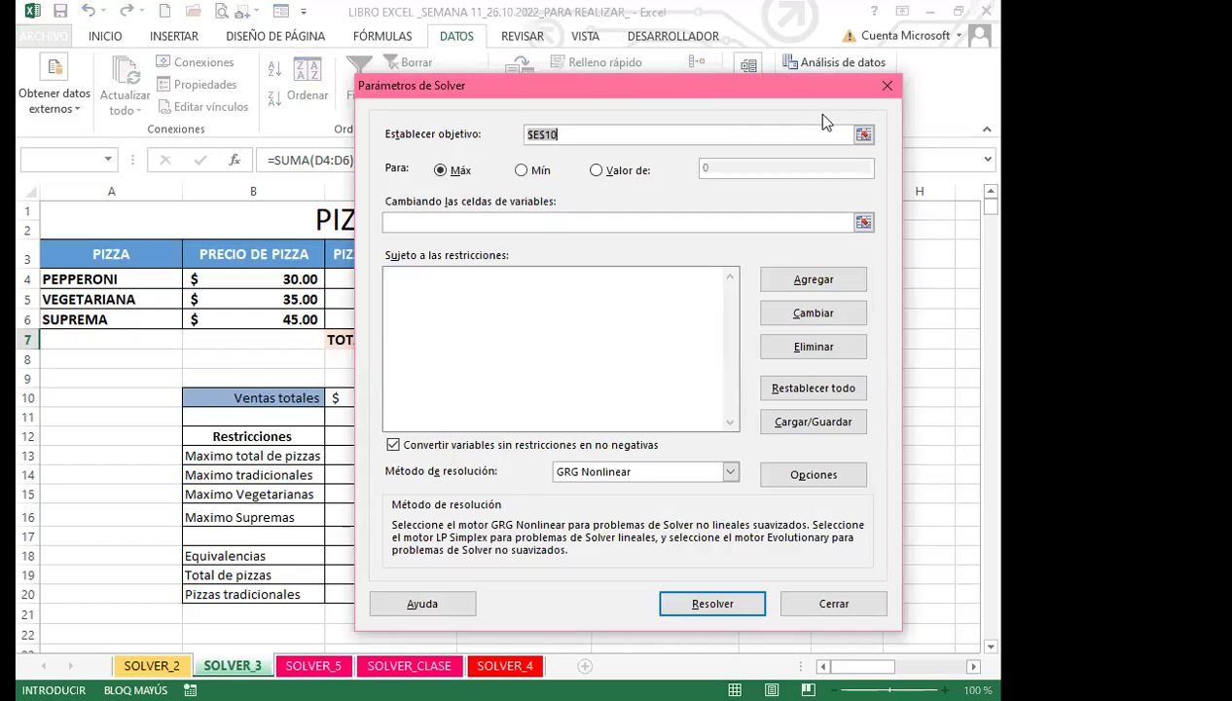
{"action": "left_click_drag", "start_coordinate": [555, 85], "coordinate": [823, 122]}
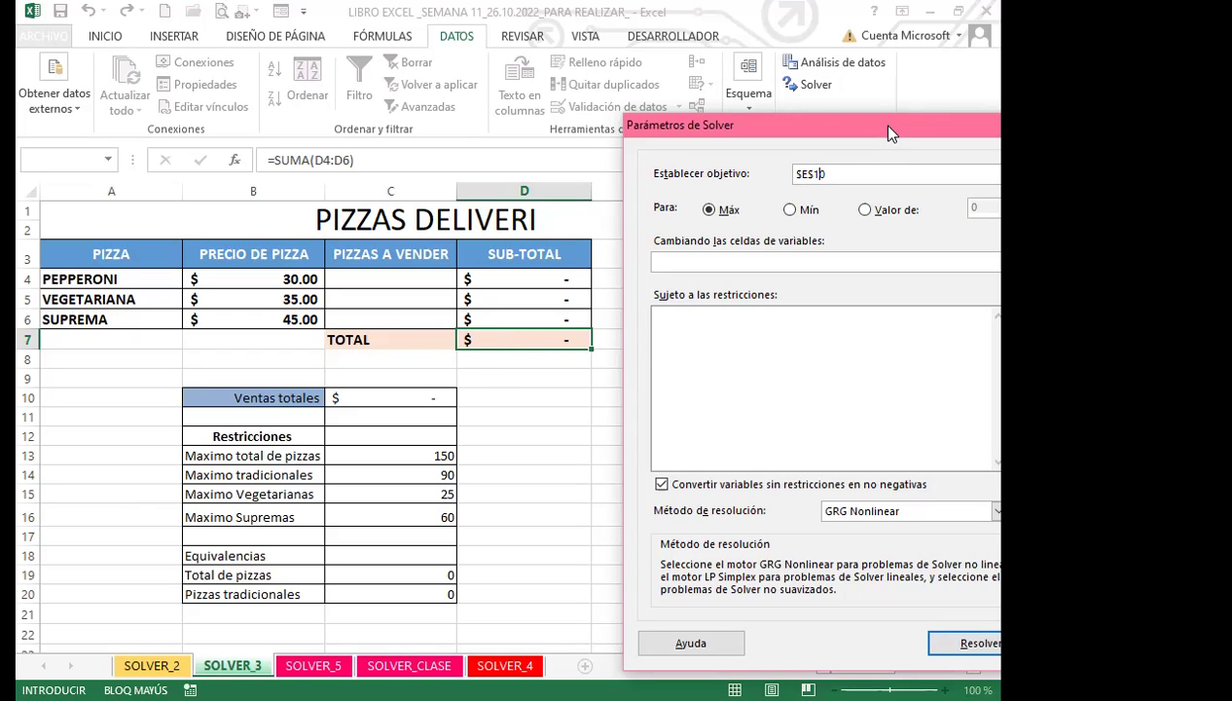
{"action": "left_click_drag", "start_coordinate": [878, 125], "coordinate": [708, 142]}
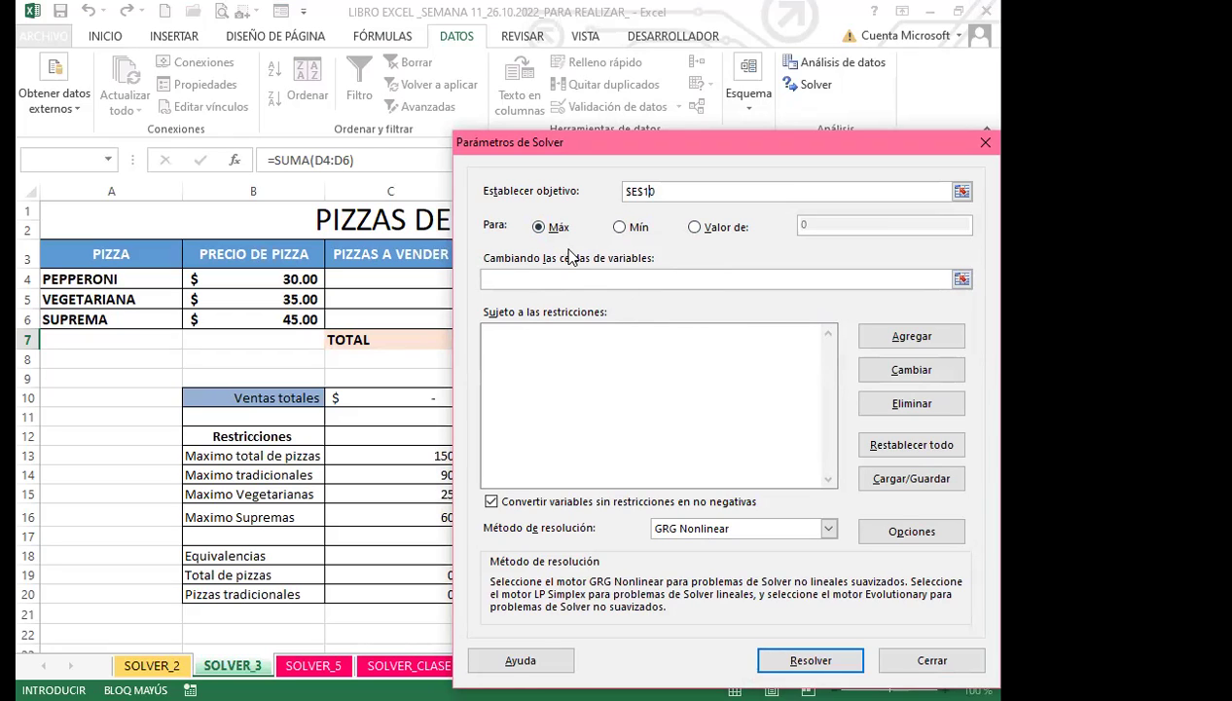
{"action": "left_click", "coordinate": [620, 228]}
{"action": "left_click", "coordinate": [703, 229]}
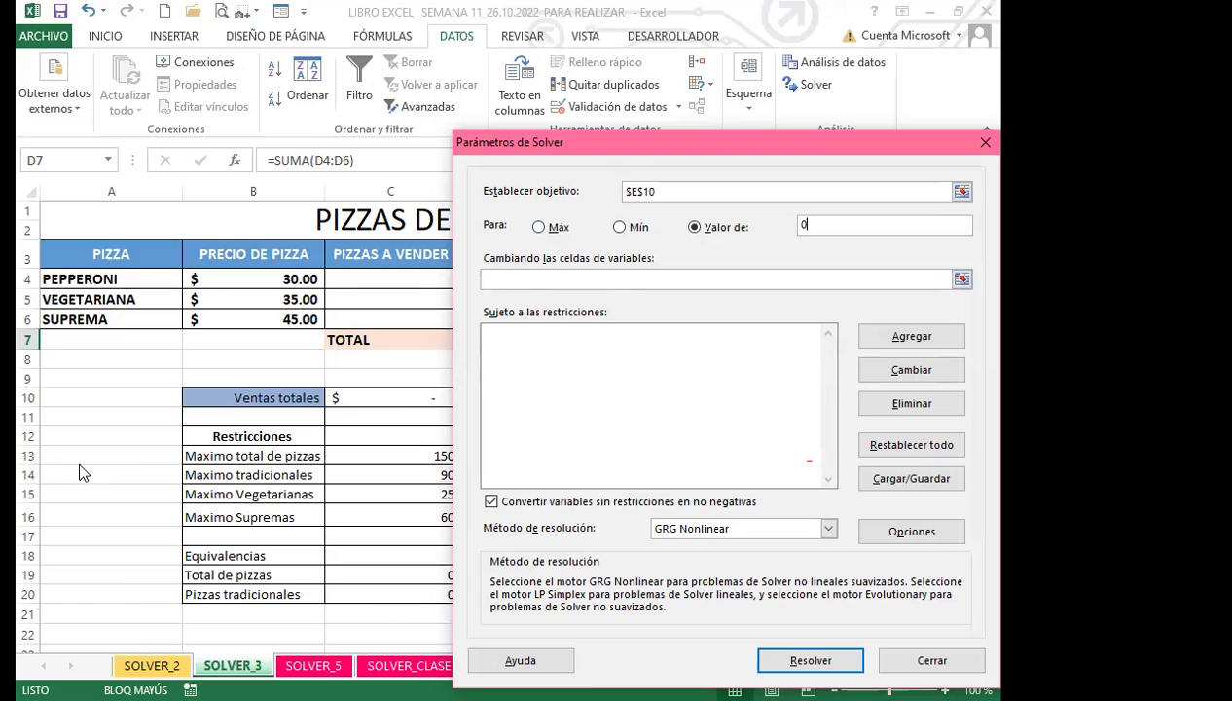
{"action": "left_click", "coordinate": [539, 228]}
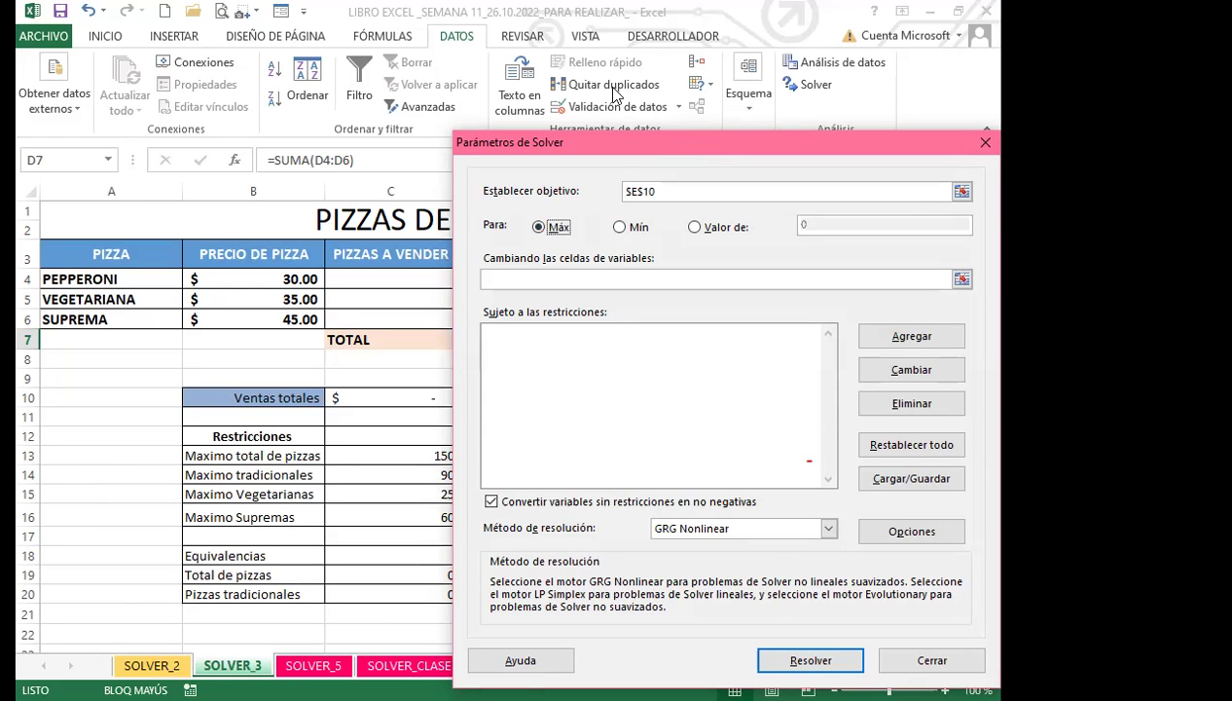
{"action": "left_click_drag", "start_coordinate": [614, 94], "coordinate": [615, 95]}
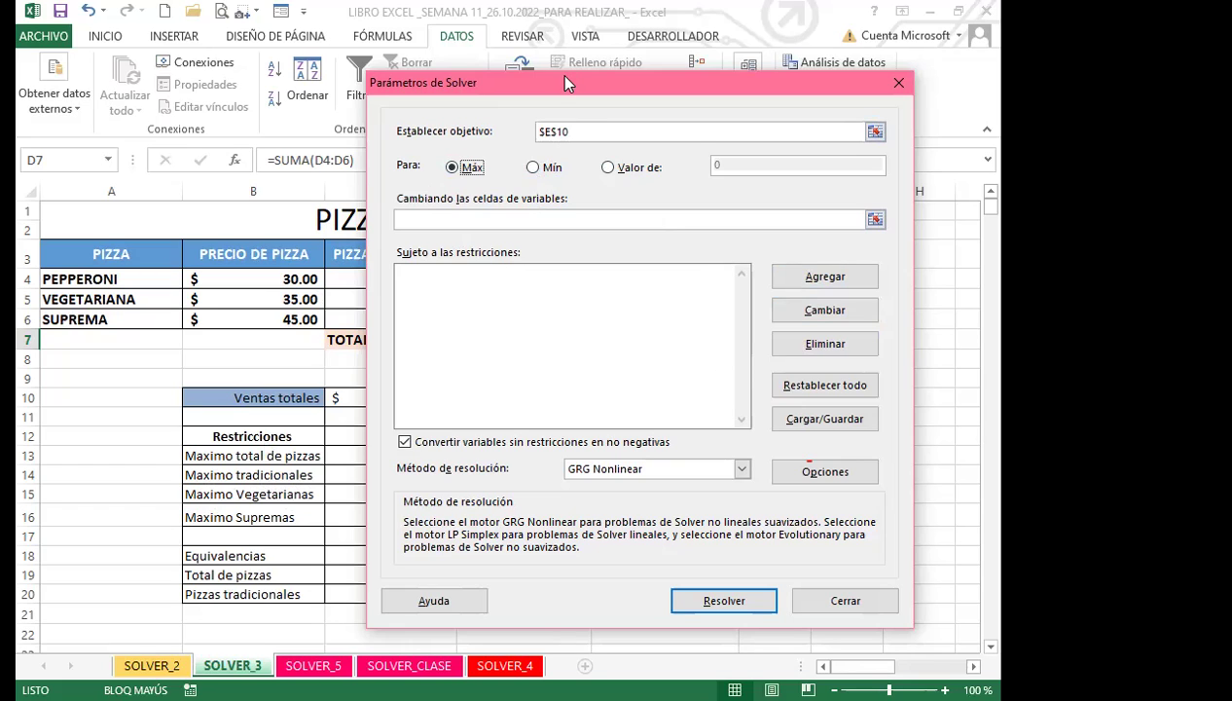
{"action": "left_click_drag", "start_coordinate": [562, 87], "coordinate": [650, 97]}
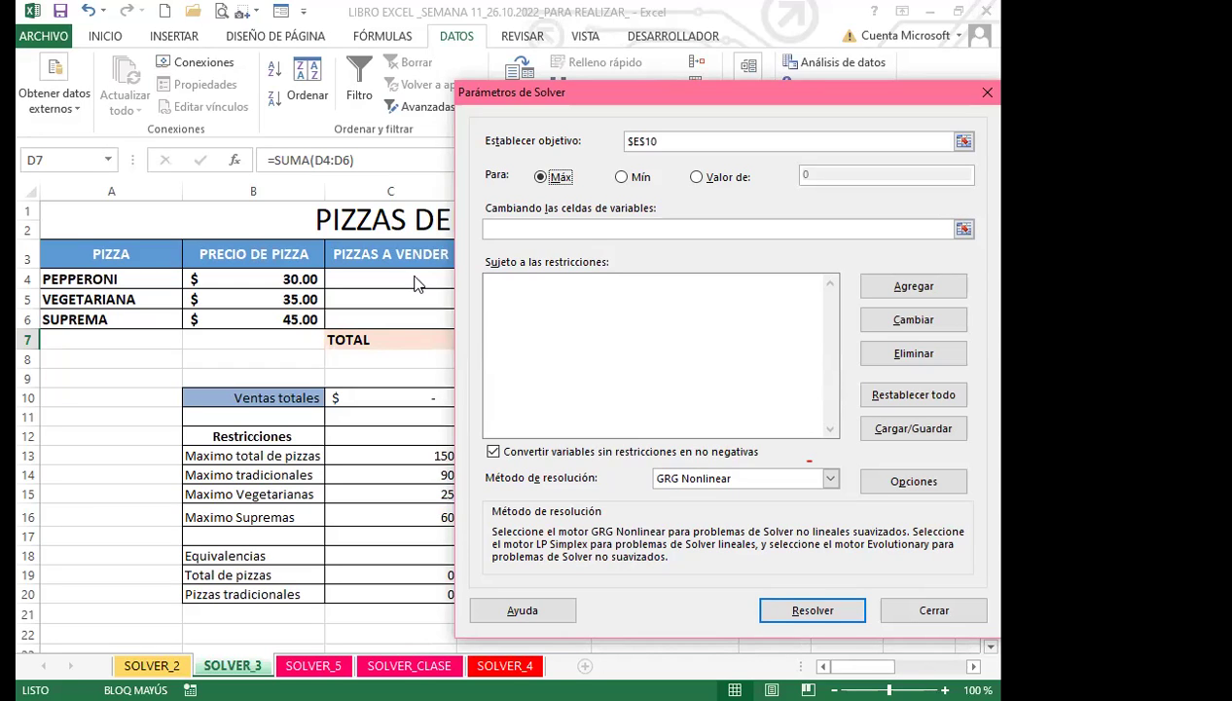
Set Solver's variable cells to the PIZZAS A VENDER range C4:C6.
{"action": "left_click", "coordinate": [537, 228]}
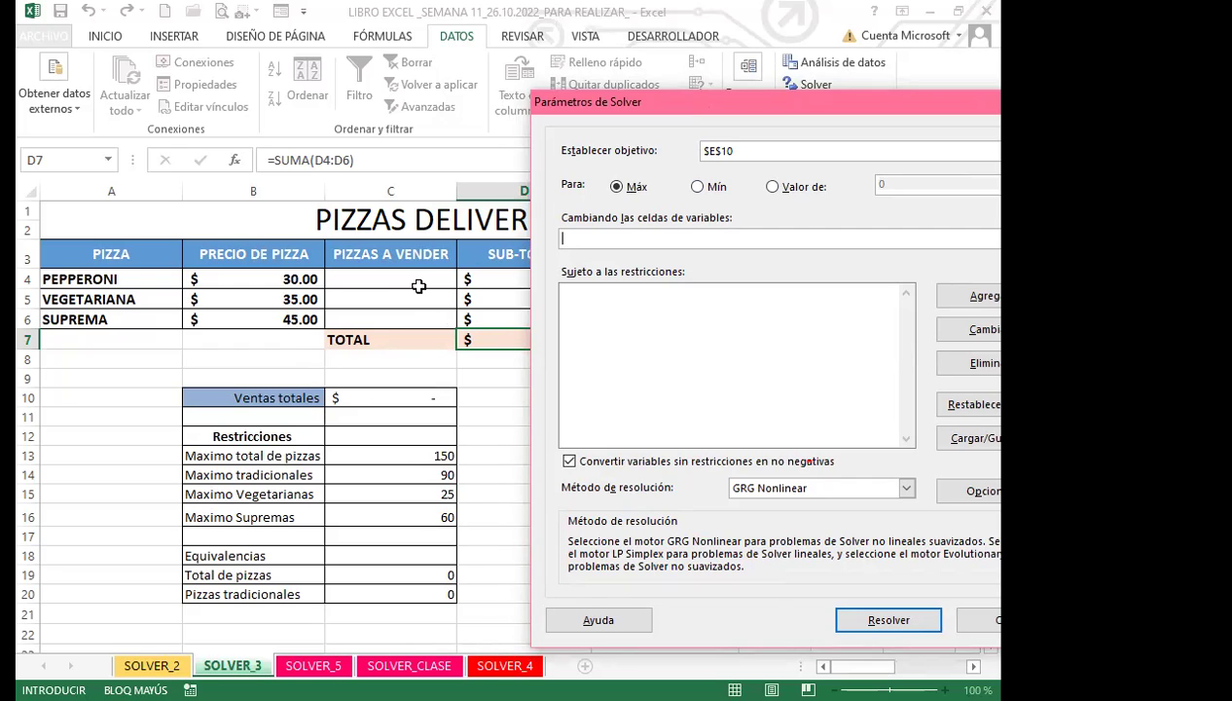
{"action": "left_click", "coordinate": [387, 280]}
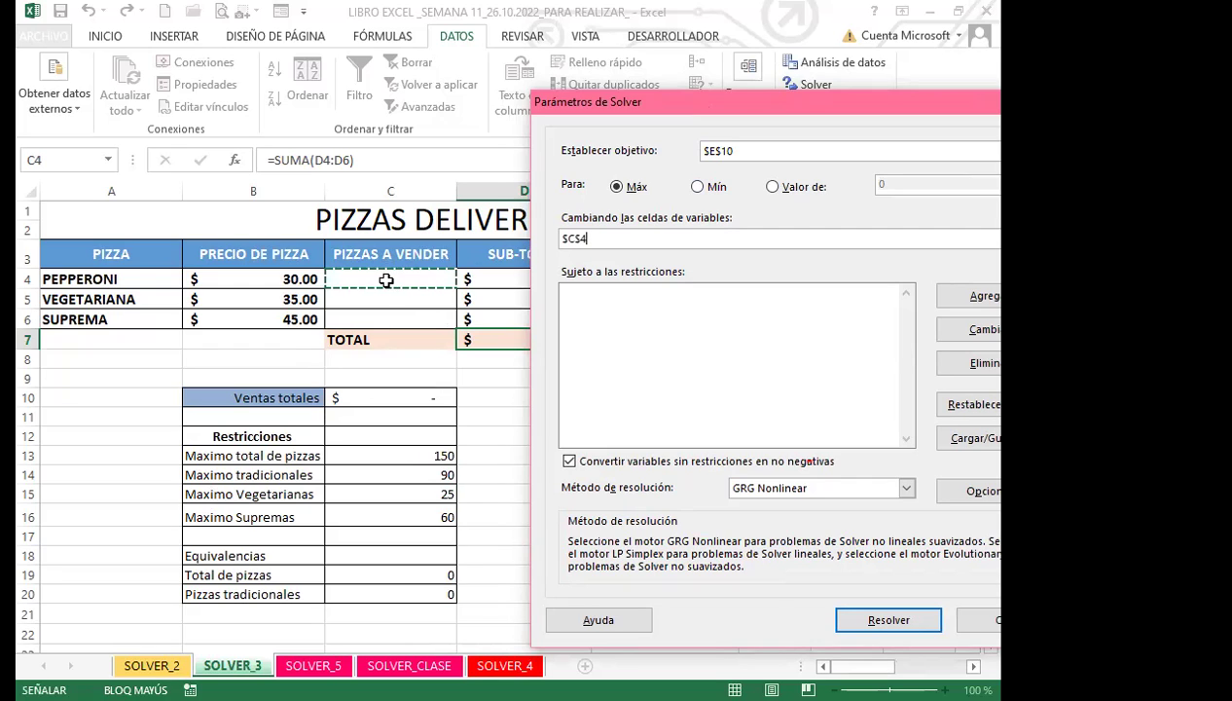
{"action": "left_click", "coordinate": [387, 318], "text": "shift"}
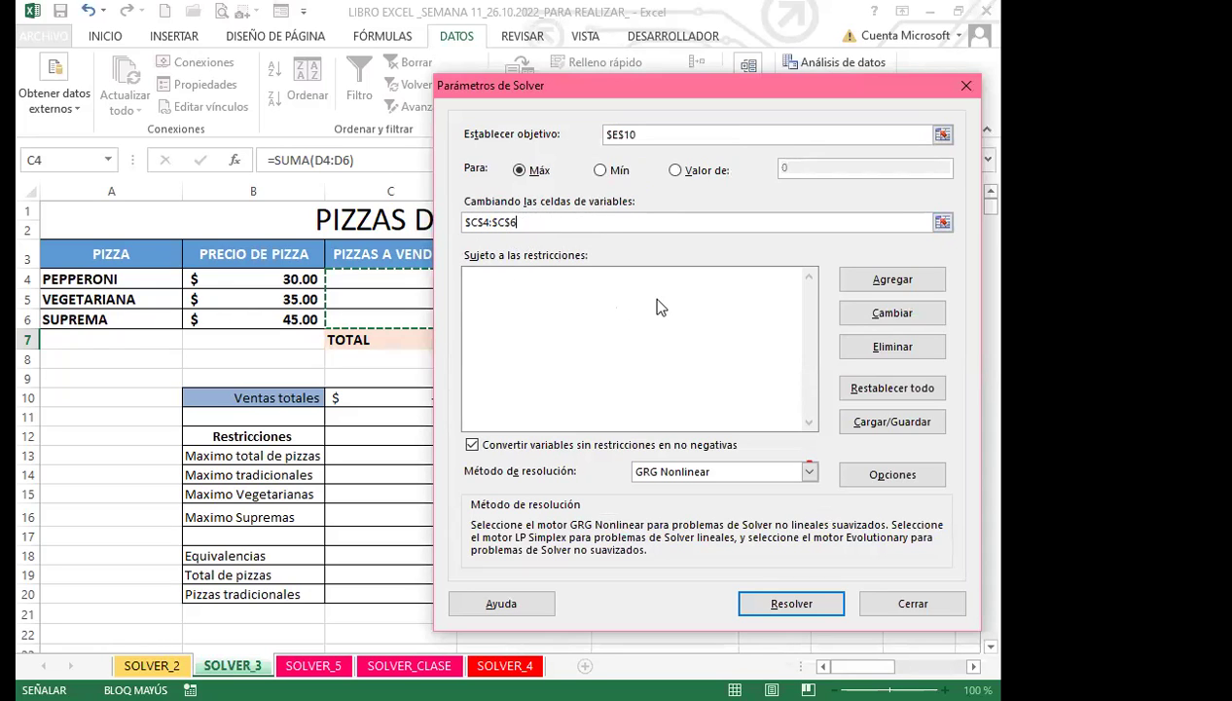
Add a Solver constraint limiting Total de pizzas in C19 to <= the Maximo total de pizzas in C13.
{"action": "left_click", "coordinate": [888, 275]}
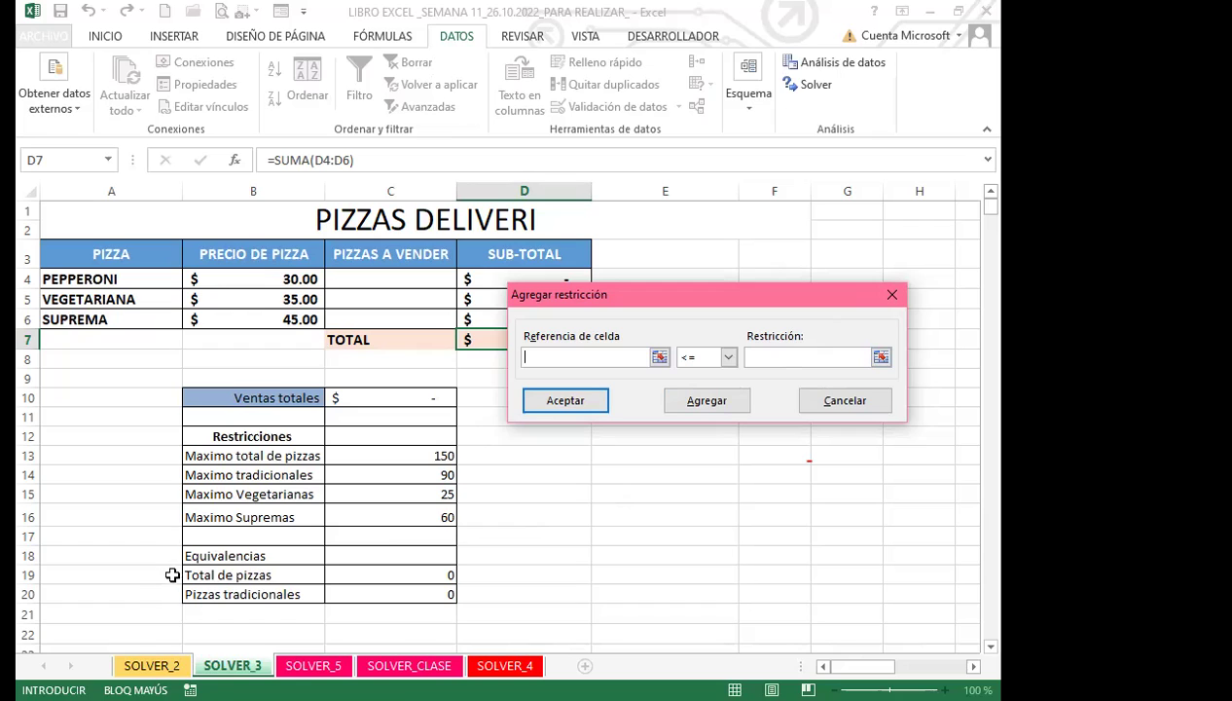
{"action": "left_click", "coordinate": [369, 575]}
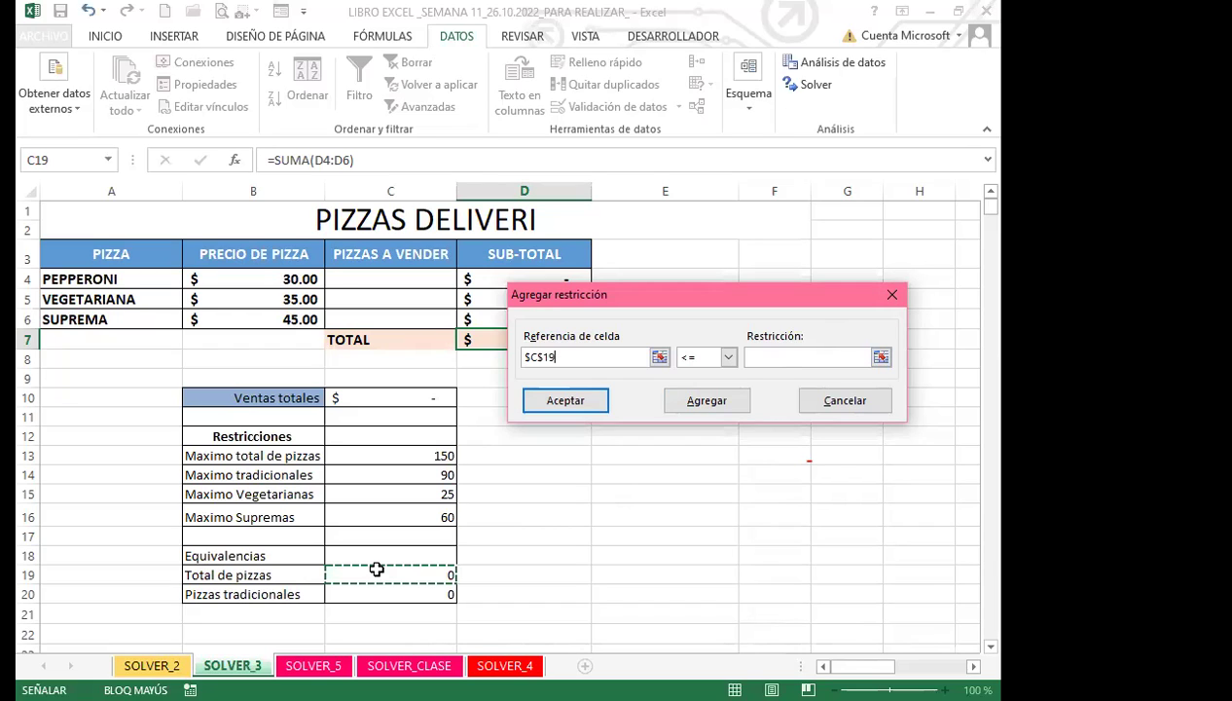
{"action": "left_click", "coordinate": [761, 359]}
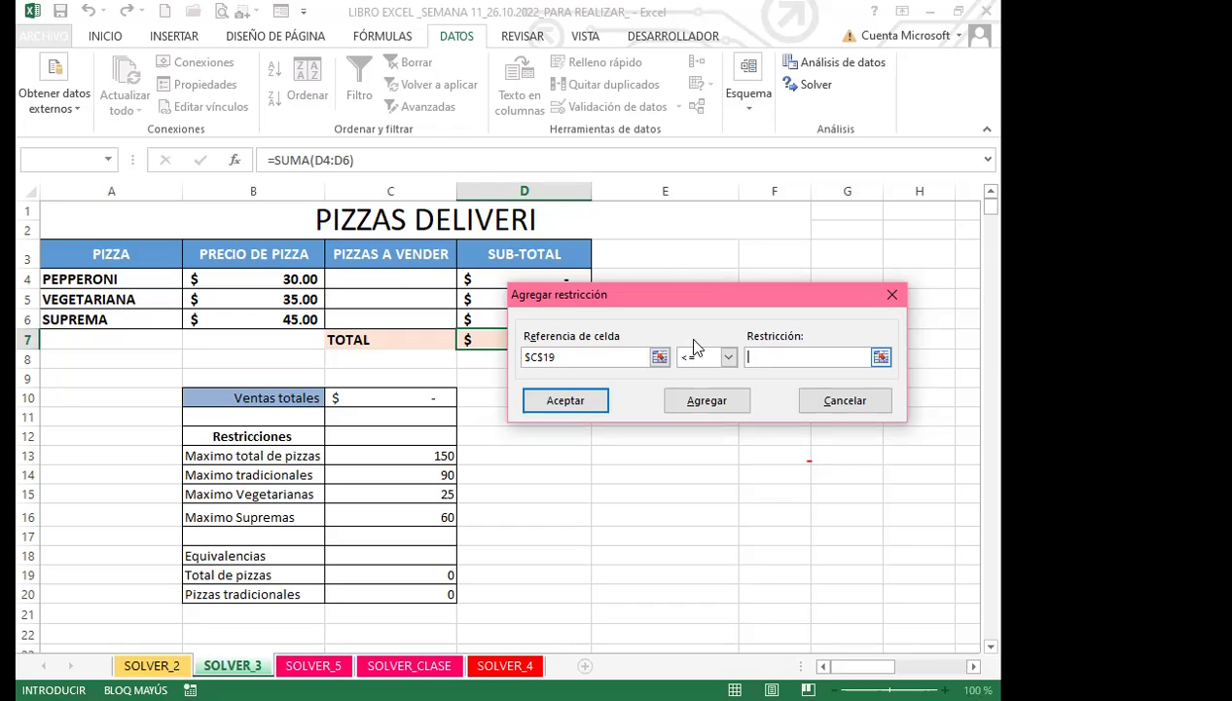
{"action": "left_click", "coordinate": [376, 455]}
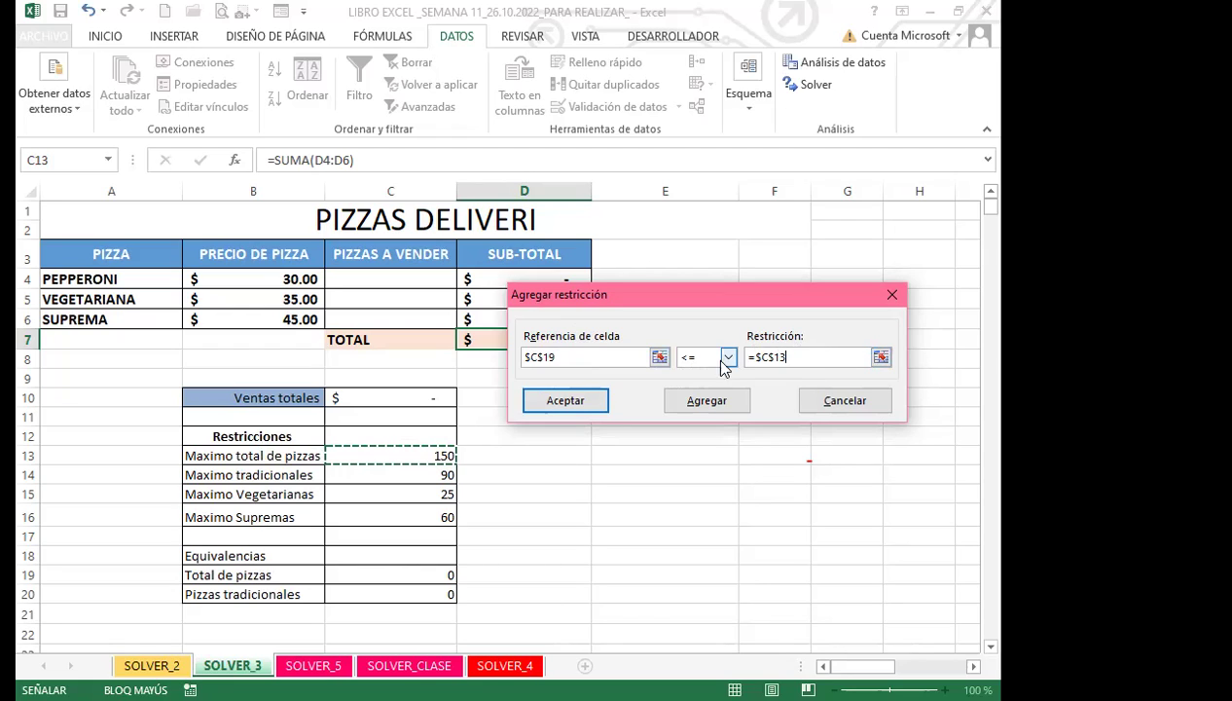
{"action": "left_click", "coordinate": [709, 403]}
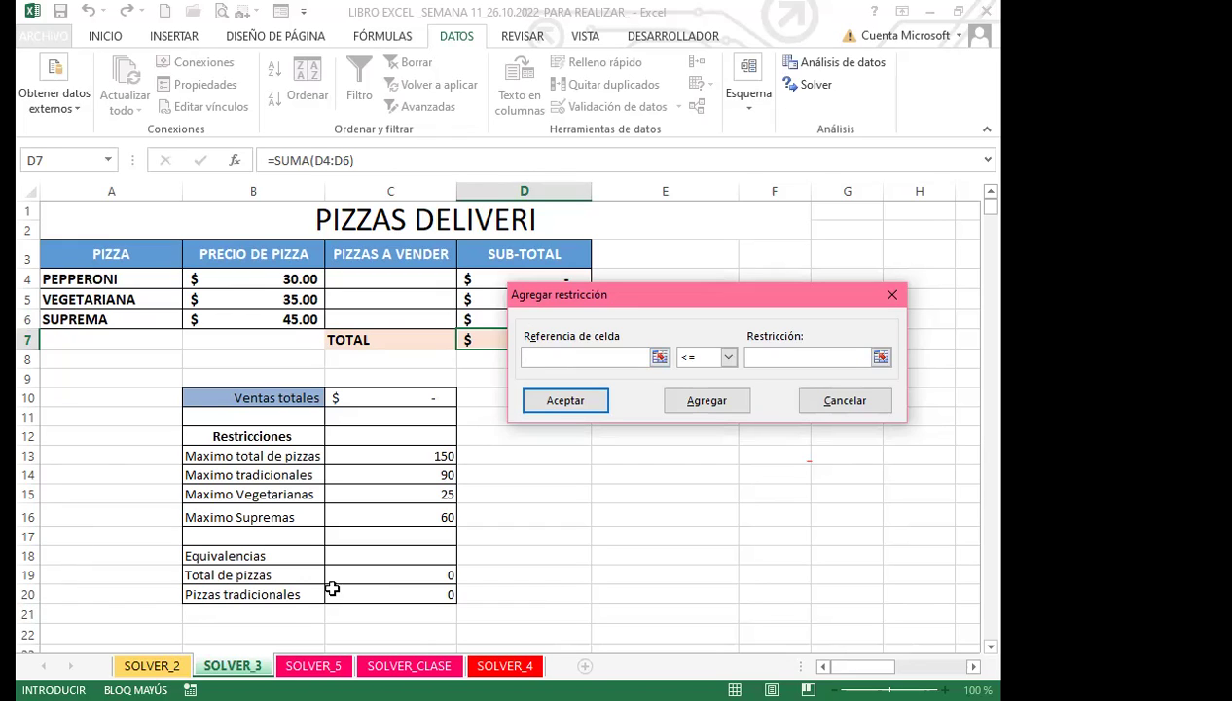
Add a constraint limiting Pizzas tradicionales in C20 to <= the Maximo tradicionales in C14.
{"action": "left_click", "coordinate": [367, 593]}
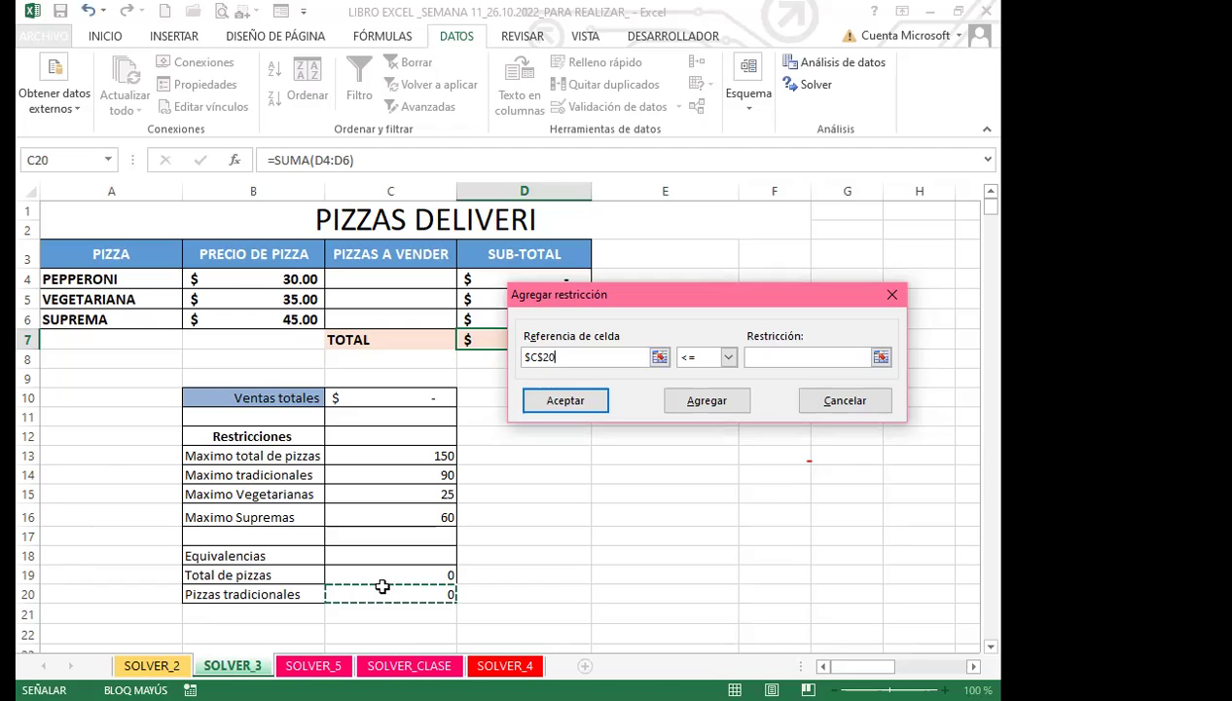
{"action": "left_click", "coordinate": [768, 356]}
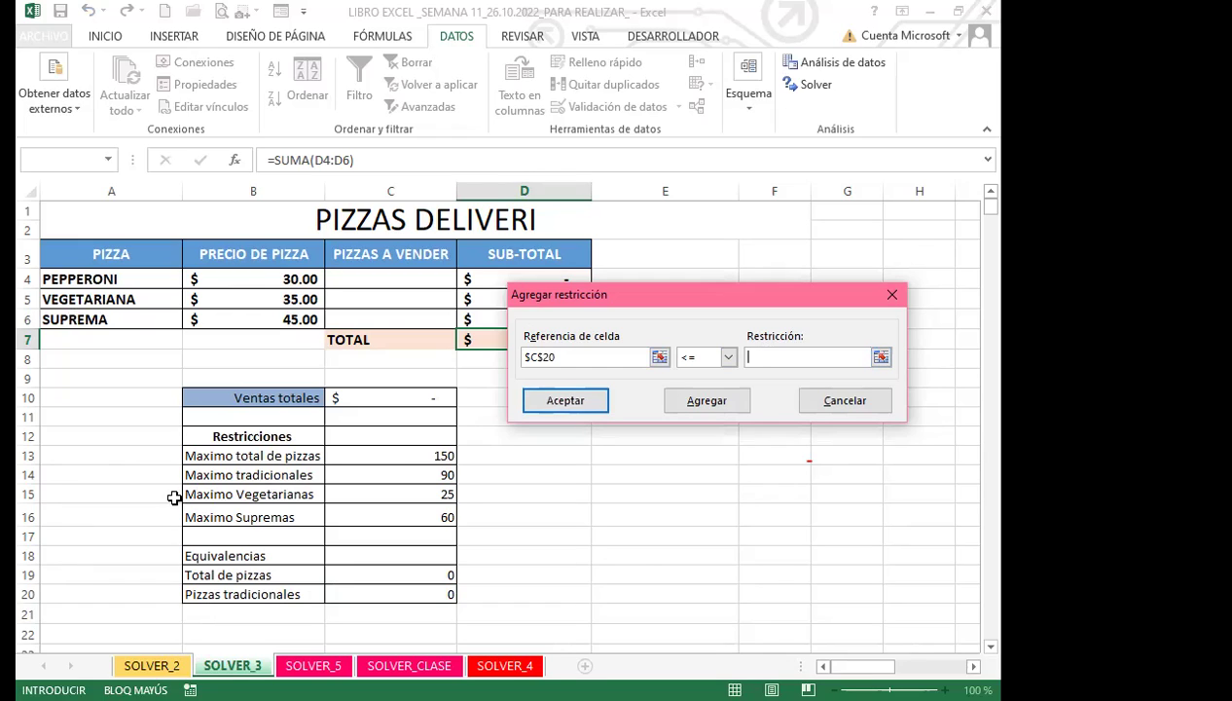
{"action": "left_click", "coordinate": [372, 473]}
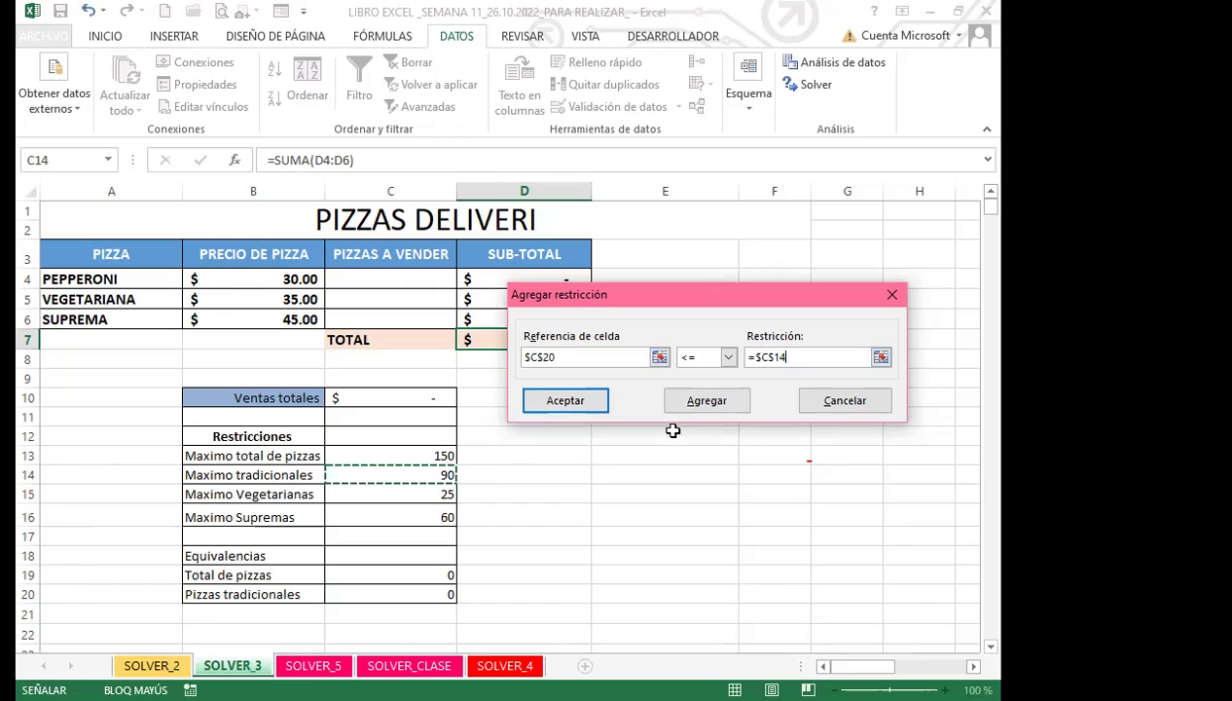
{"action": "left_click", "coordinate": [707, 403]}
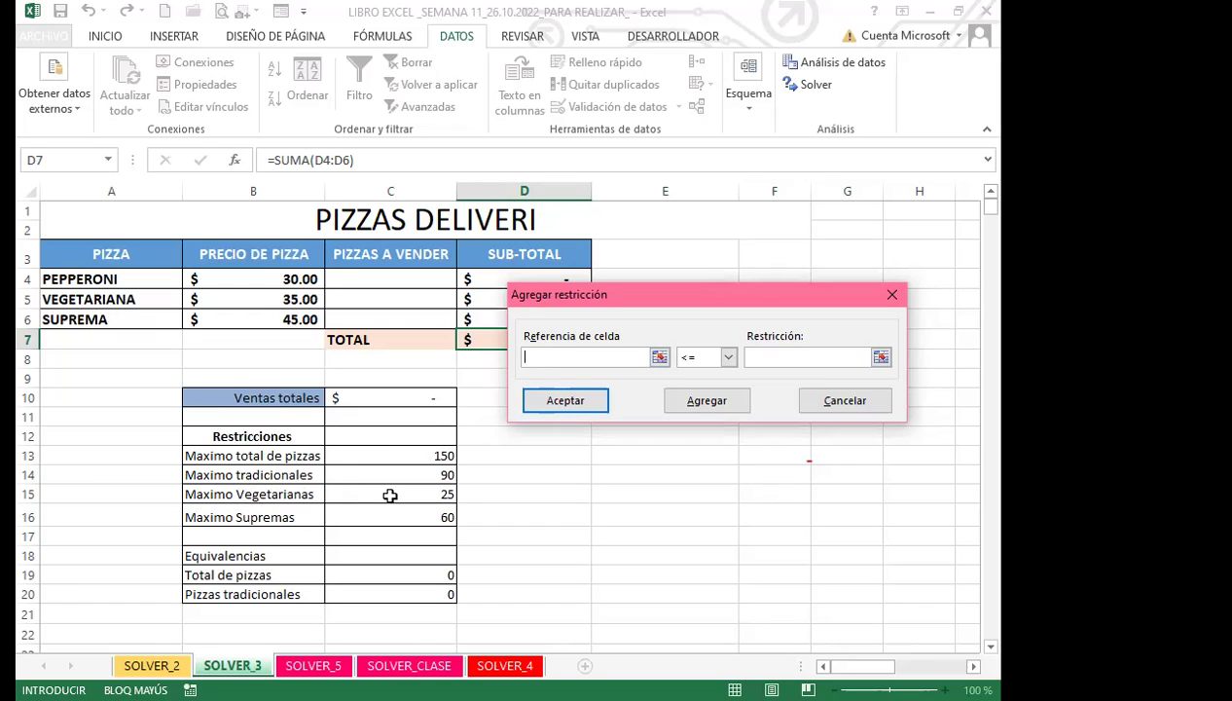
Add a constraint limiting the VEGETARIANA quantity in C5 to <= the Maximo Vegetarianas in C15.
{"action": "left_click", "coordinate": [390, 304]}
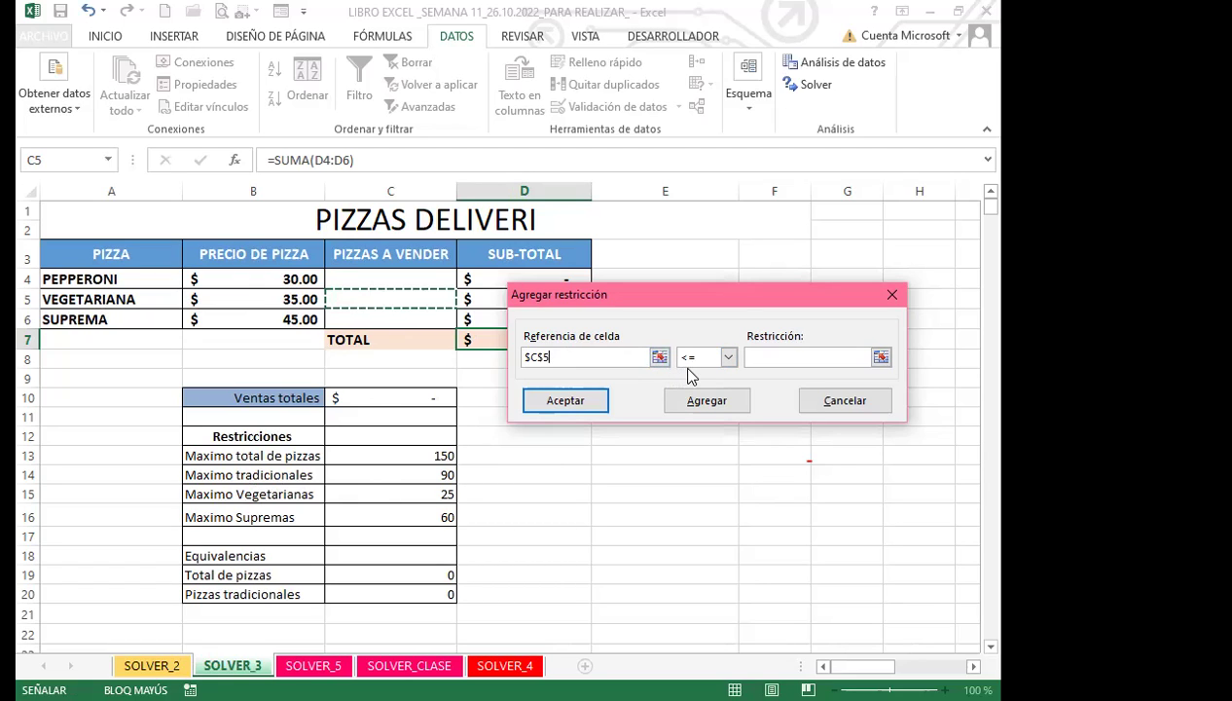
{"action": "left_click", "coordinate": [768, 355]}
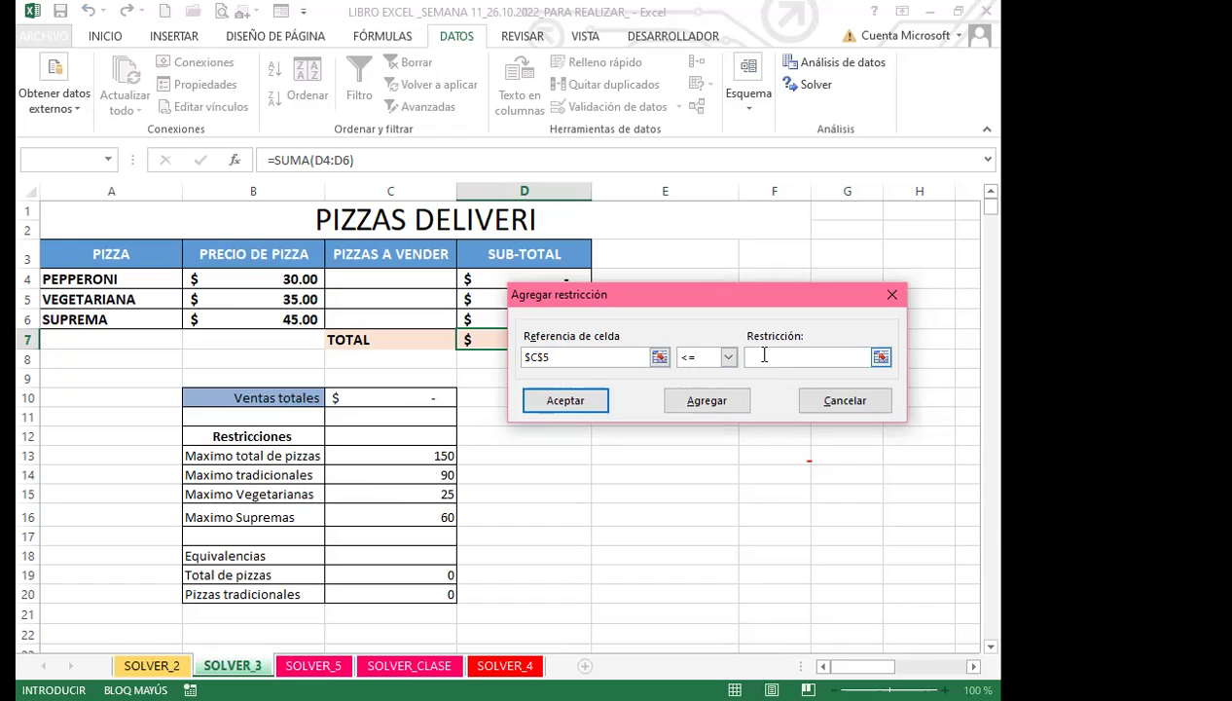
{"action": "left_click", "coordinate": [369, 492]}
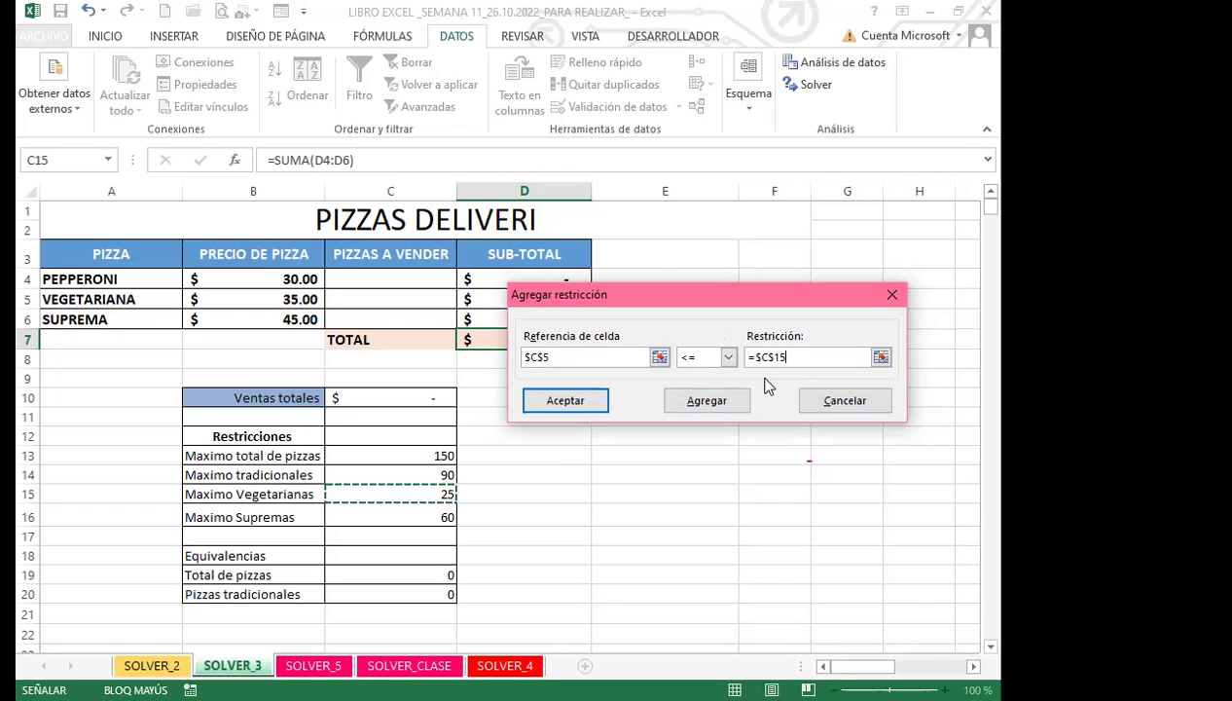
{"action": "left_click", "coordinate": [708, 401]}
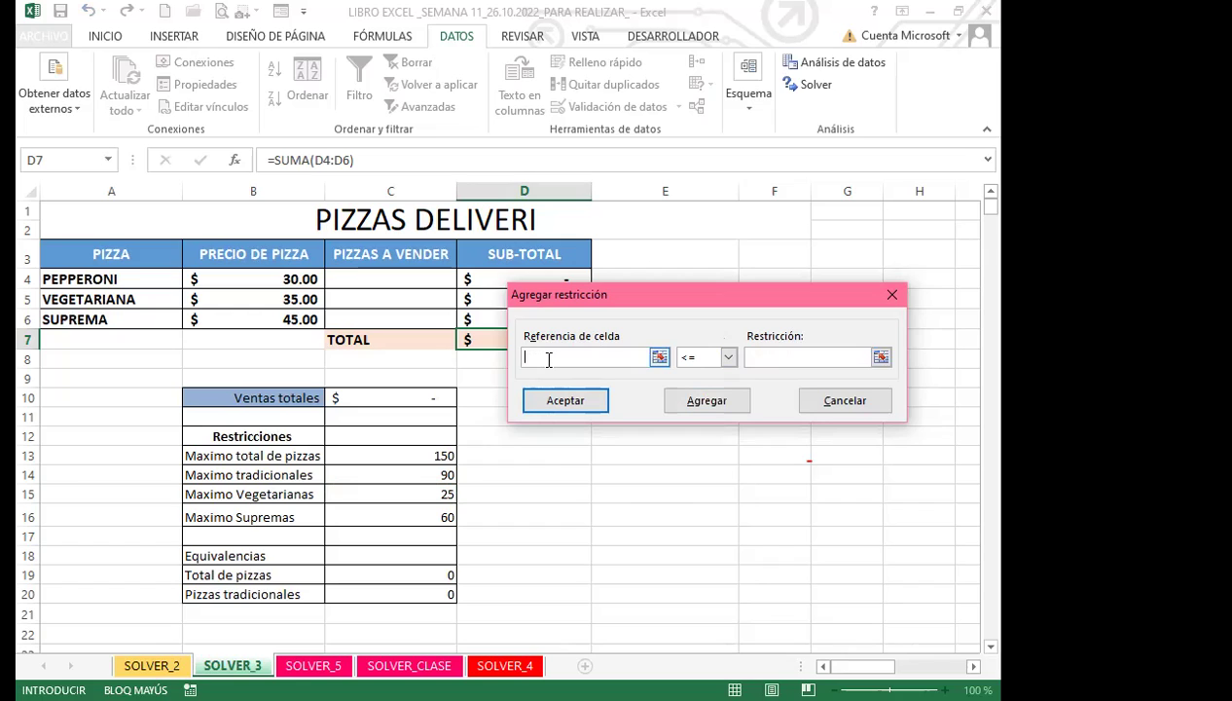
Add a constraint limiting the SUPREMA quantity in C6 to <= the Maximo Supremas in C16, and return to the Solver parameters.
{"action": "left_click", "coordinate": [390, 312]}
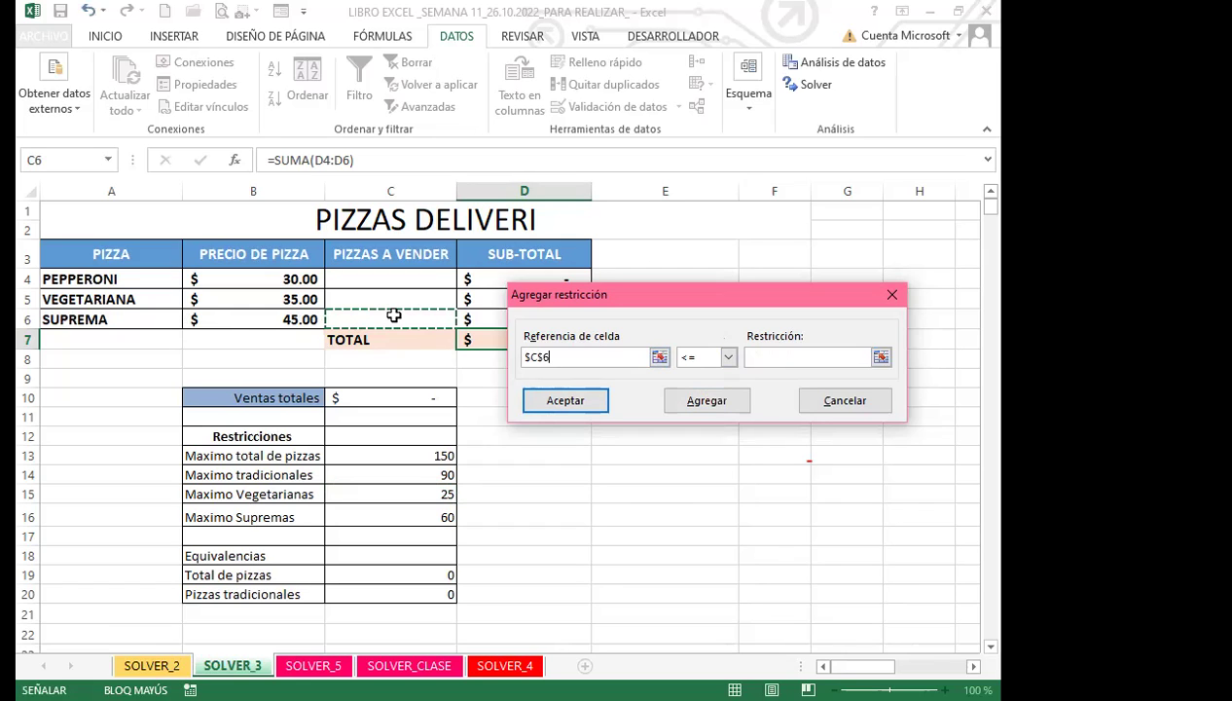
{"action": "left_click", "coordinate": [768, 358]}
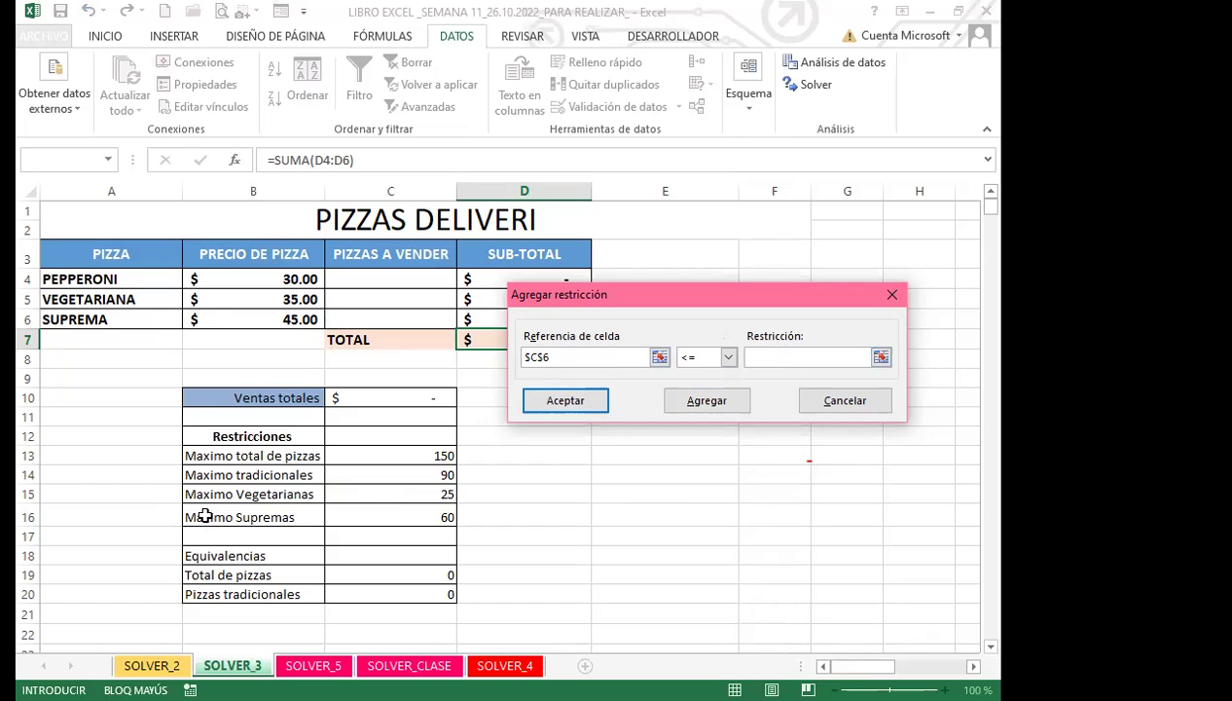
{"action": "left_click", "coordinate": [403, 515]}
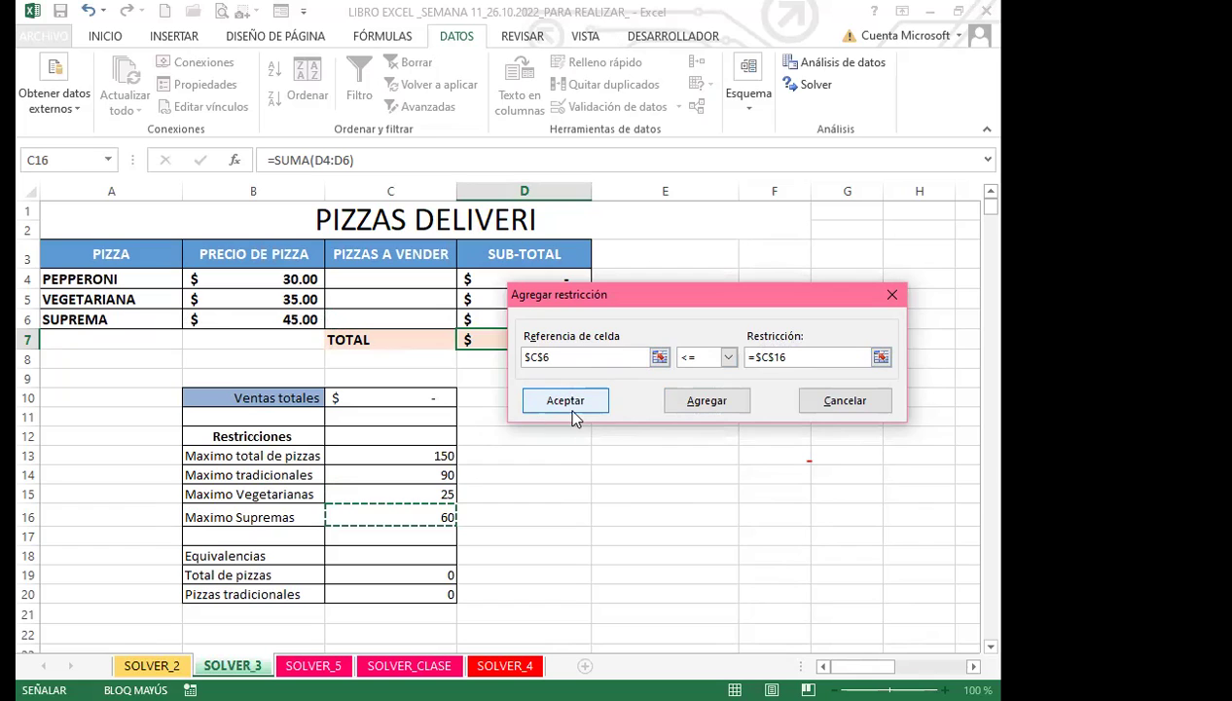
{"action": "left_click", "coordinate": [708, 403]}
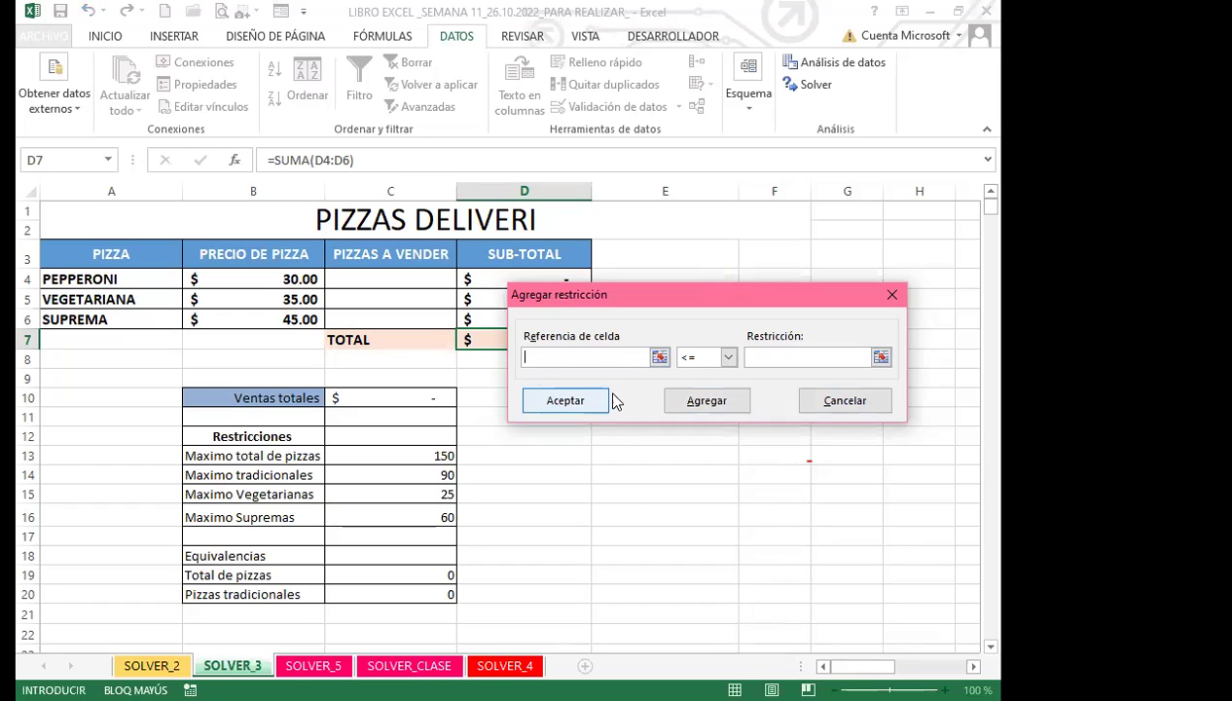
{"action": "left_click", "coordinate": [566, 400]}
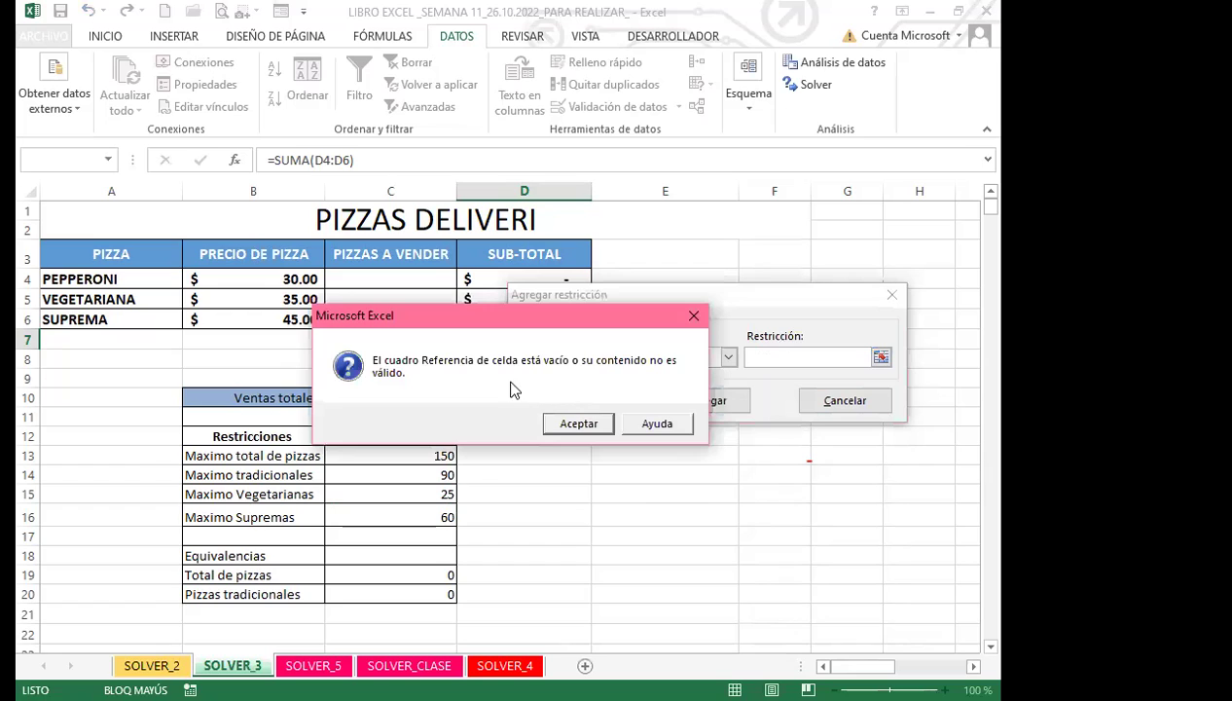
{"action": "left_click", "coordinate": [695, 320]}
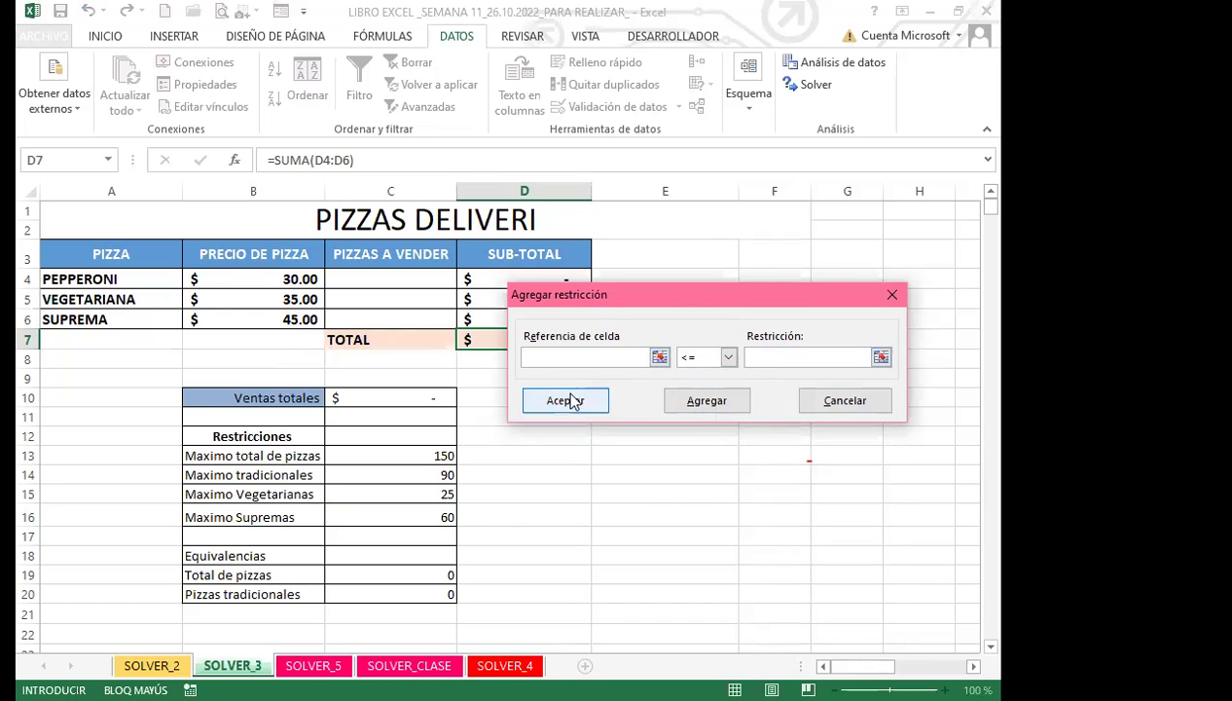
{"action": "left_click", "coordinate": [843, 400]}
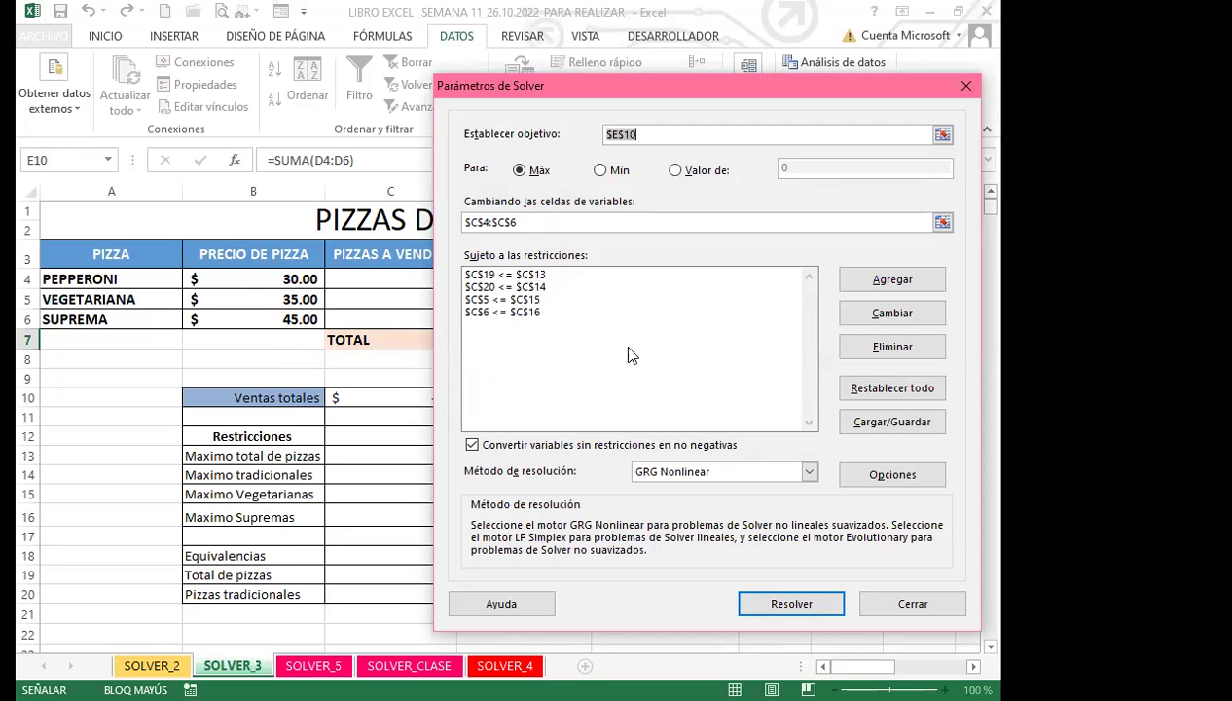
Try solving with the current objective, then change the Solver objective to the TOTAL in D7 and solve the model.
{"action": "left_click", "coordinate": [796, 605]}
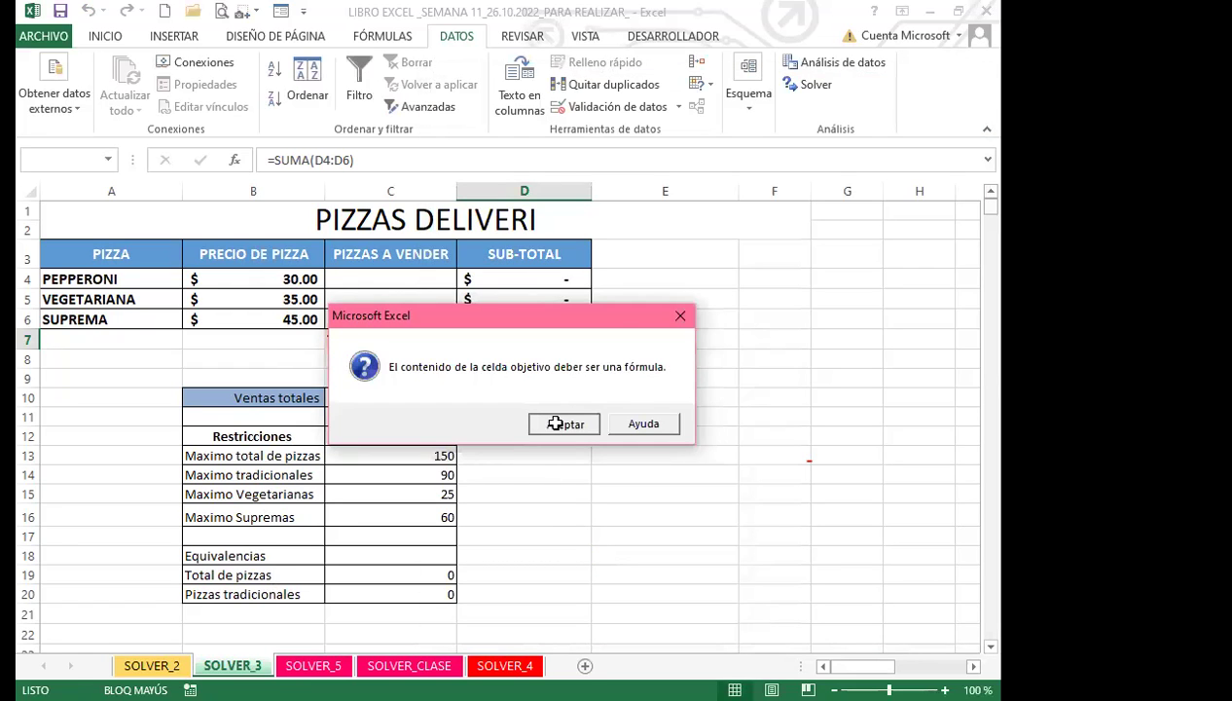
{"action": "left_click", "coordinate": [560, 426]}
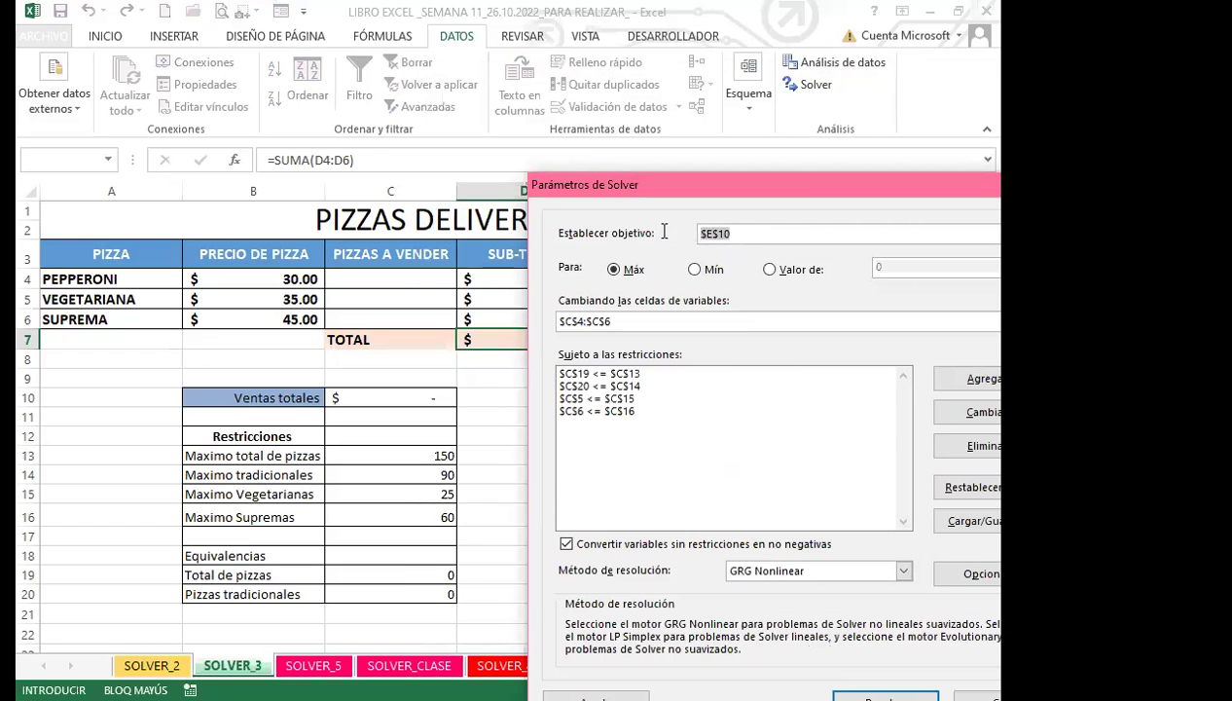
{"action": "left_click", "coordinate": [490, 339]}
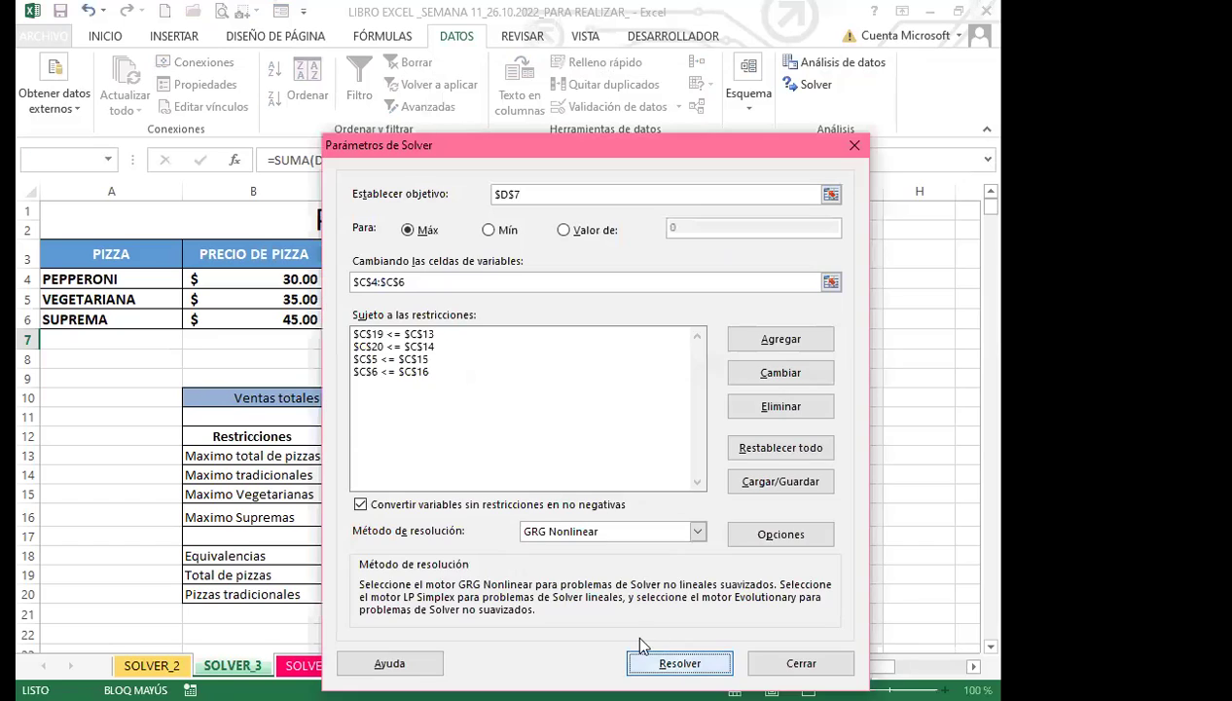
{"action": "key", "text": "Return"}
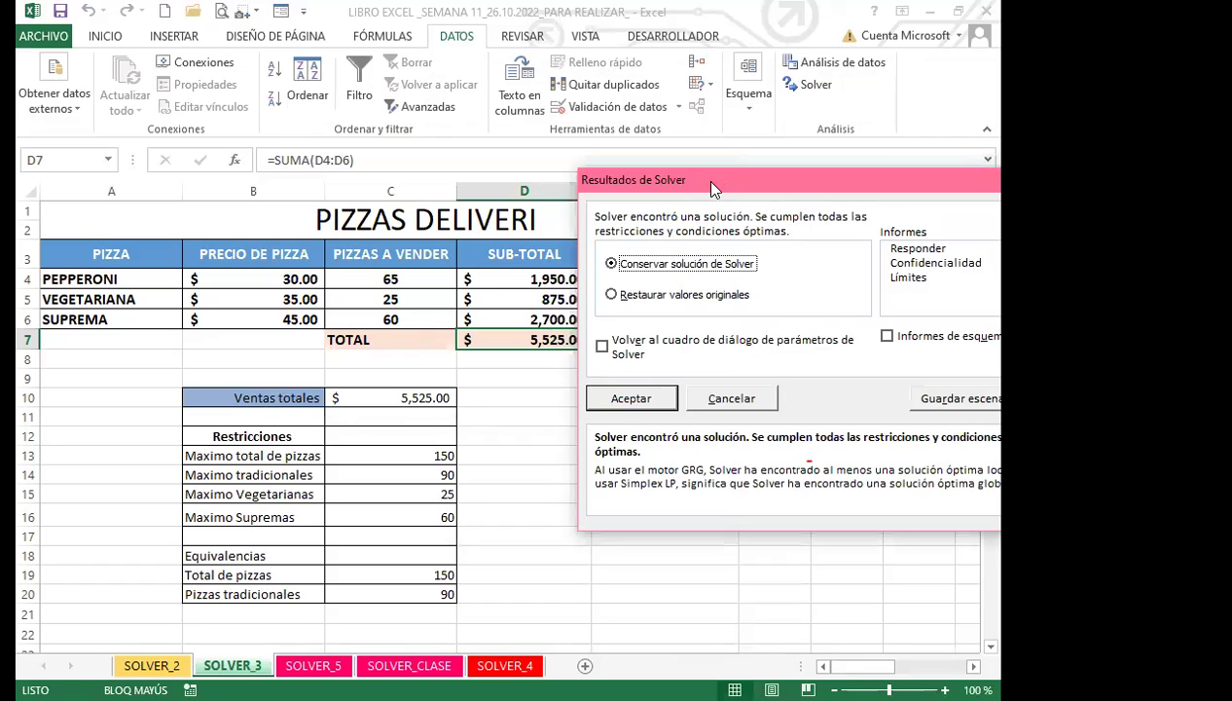
Discard the Solver solution and clear the PIZZAS A VENDER quantities in C4:C6.
{"action": "left_click_drag", "start_coordinate": [712, 181], "coordinate": [544, 225]}
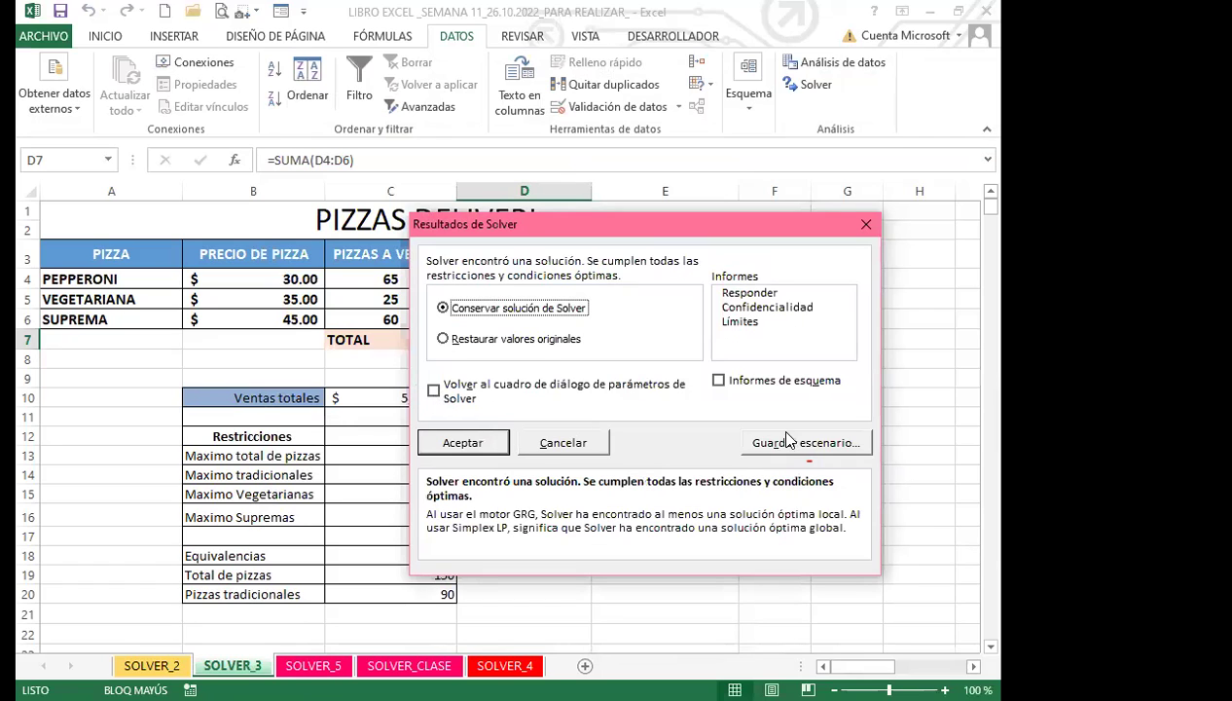
{"action": "left_click", "coordinate": [541, 450]}
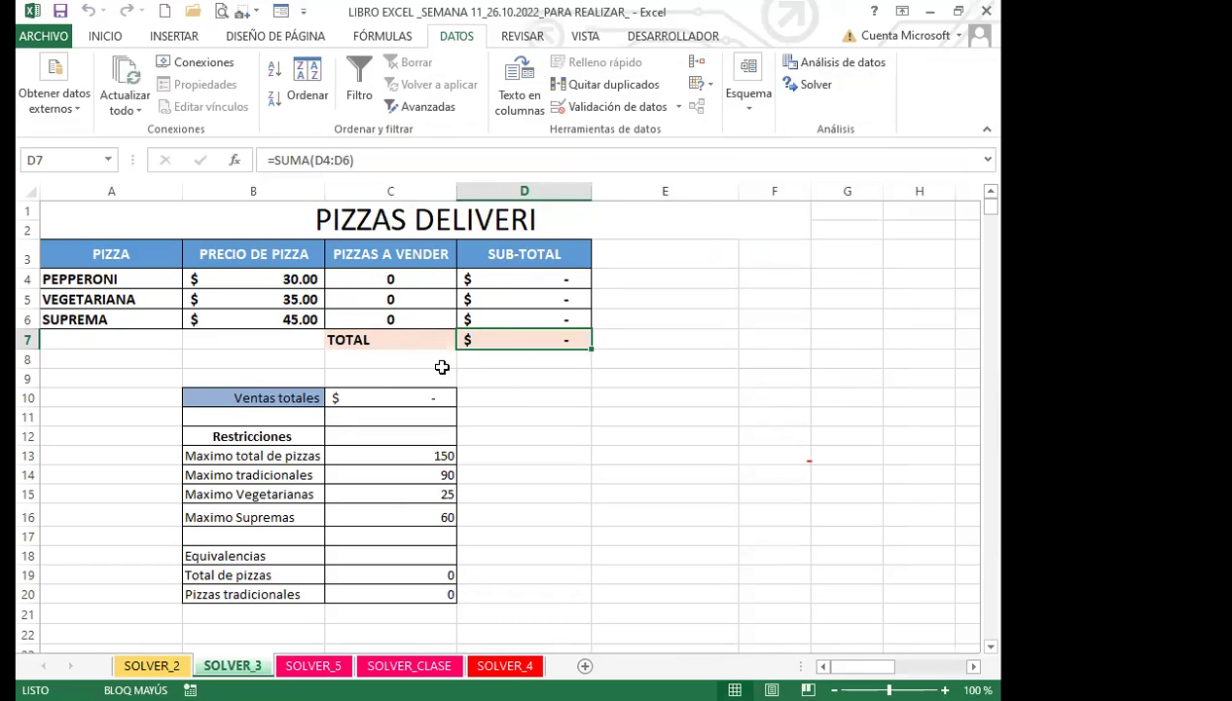
{"action": "left_click", "coordinate": [437, 361]}
{"action": "left_click_drag", "start_coordinate": [413, 283], "coordinate": [407, 316]}
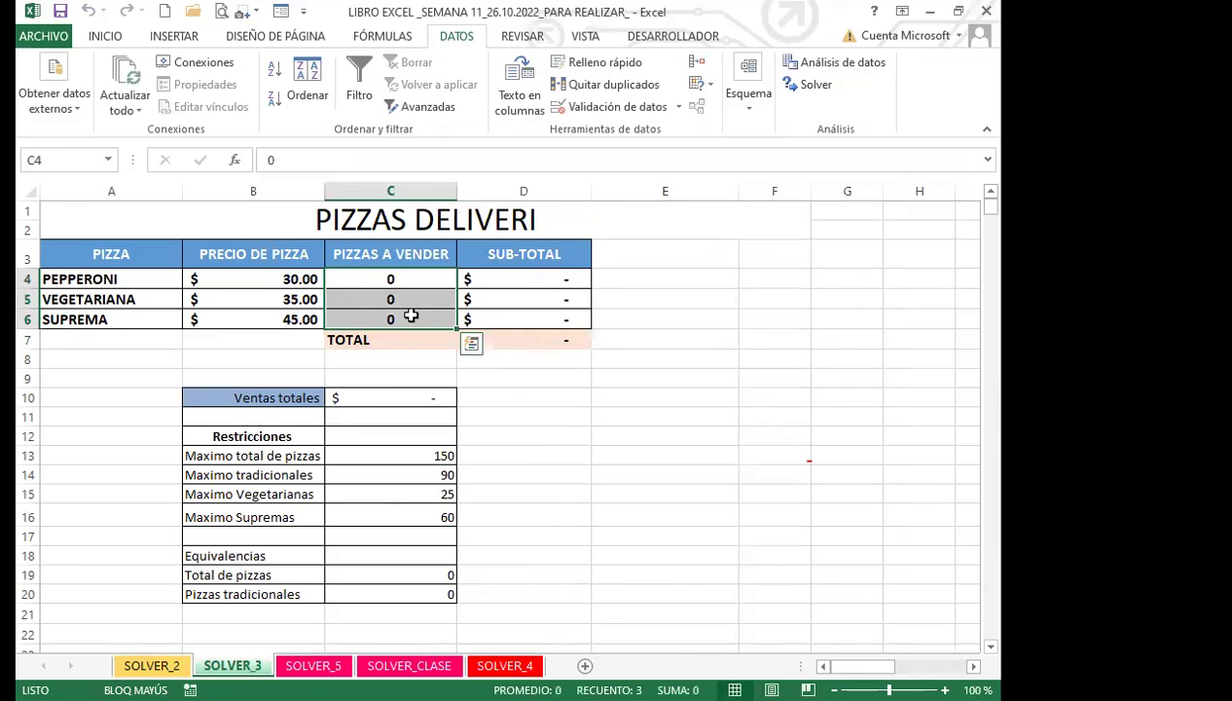
{"action": "key", "text": "Delete"}
{"action": "left_click", "coordinate": [386, 454]}
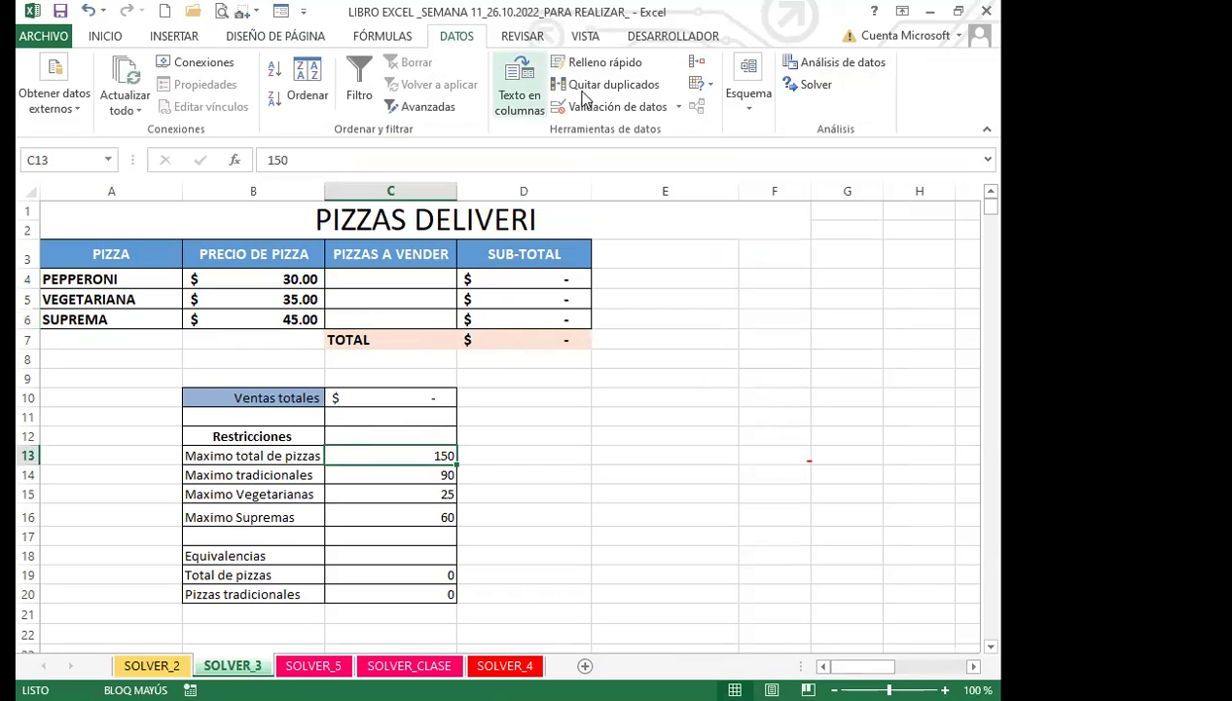
Run Solver again with the same parameters and keep its solution.
{"action": "left_click", "coordinate": [783, 85]}
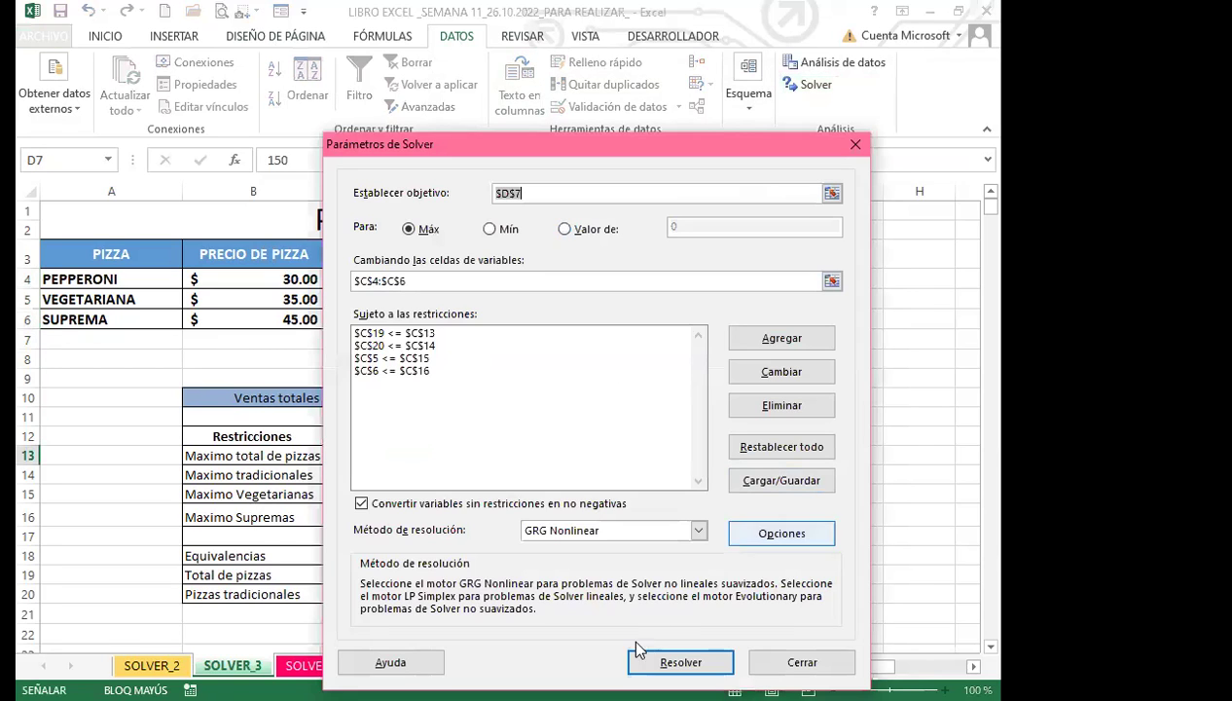
{"action": "left_click", "coordinate": [677, 662]}
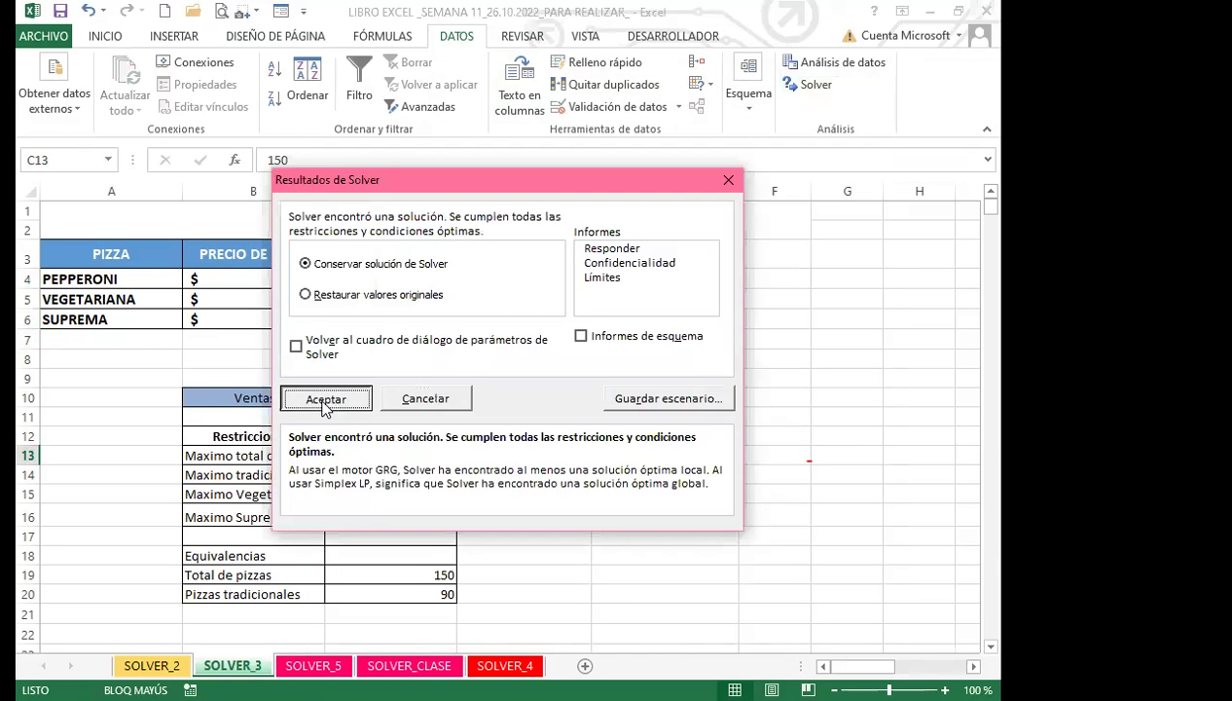
{"action": "left_click", "coordinate": [399, 399]}
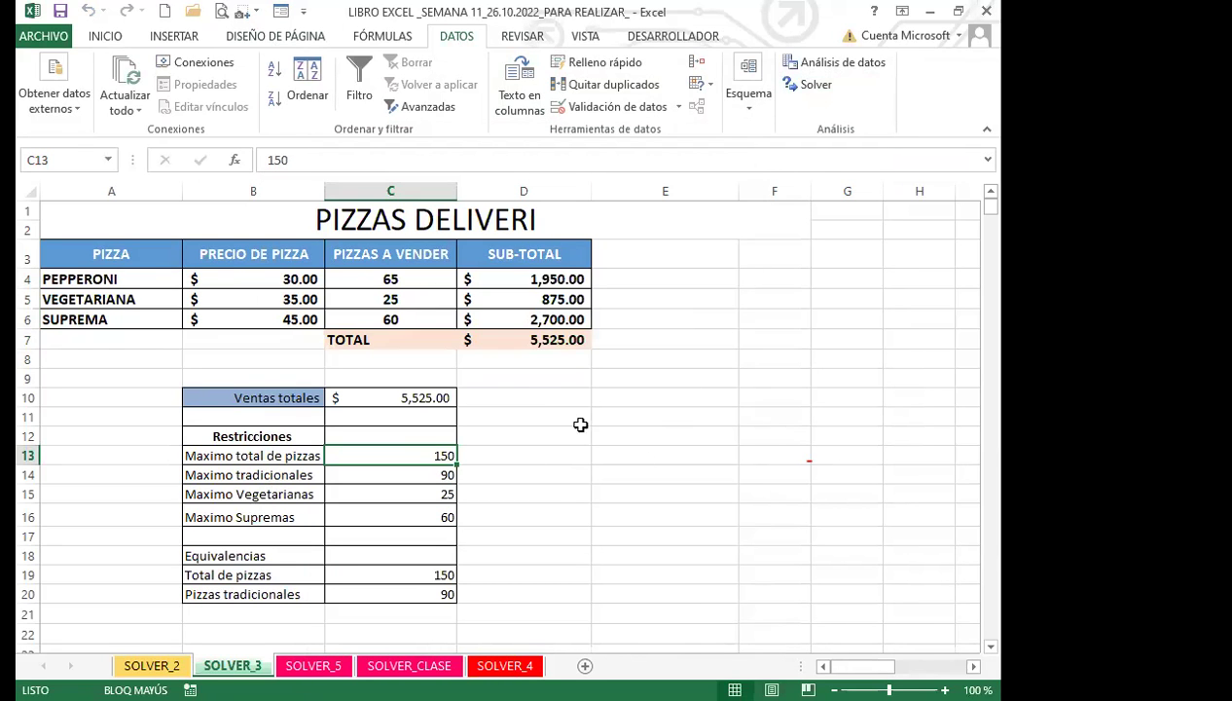
Compare the Maximo total de pizzas and Maximo tradicionales limits with the solution, and inspect the Pizzas tradicionales formula in C20.
{"action": "left_click", "coordinate": [498, 452]}
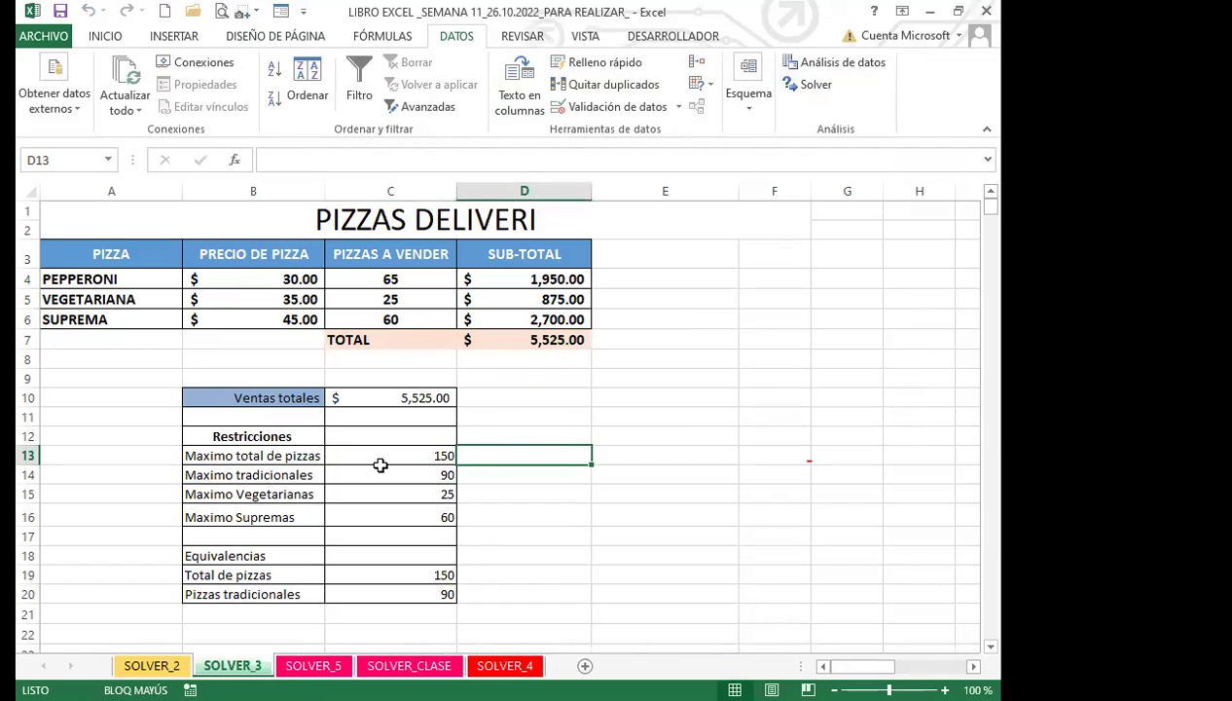
{"action": "left_click", "coordinate": [384, 460]}
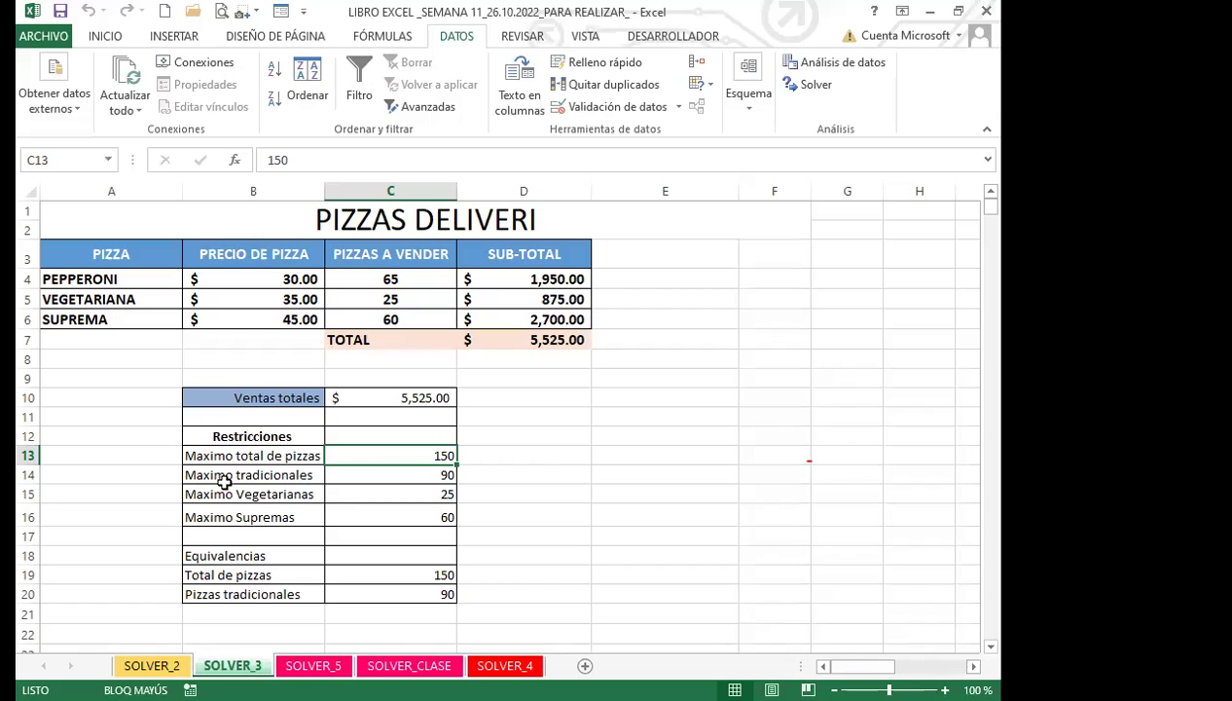
{"action": "left_click", "coordinate": [397, 473]}
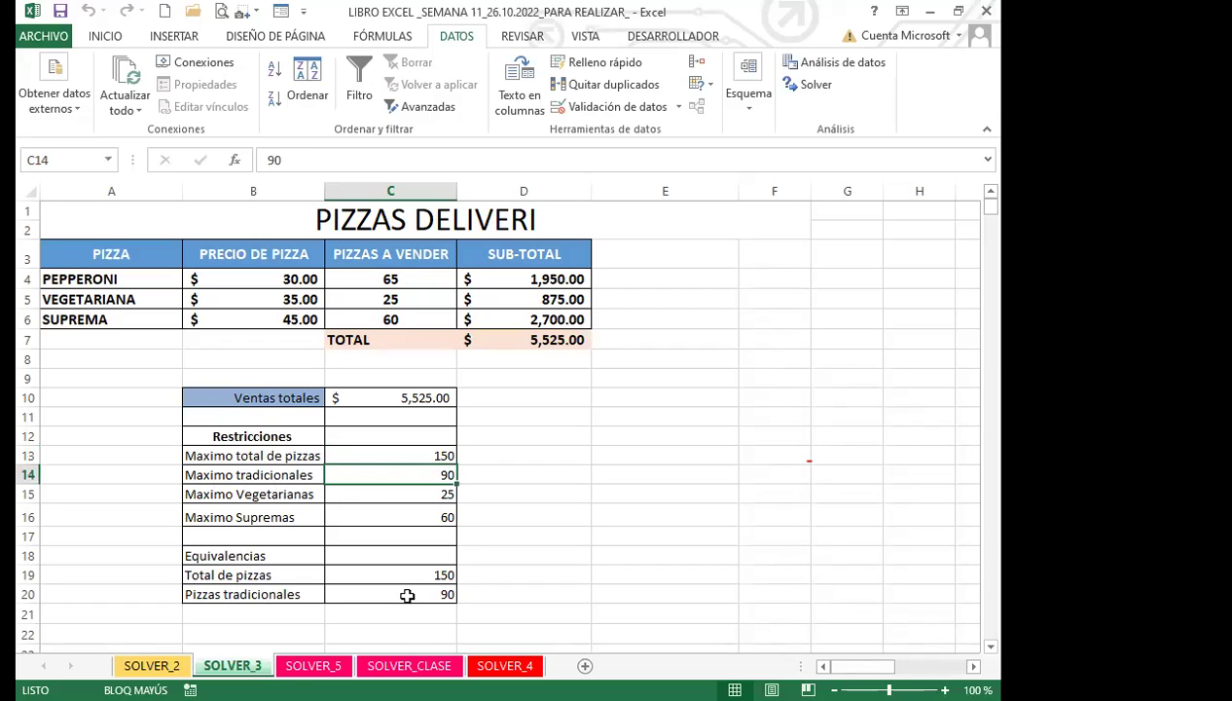
{"action": "left_click", "coordinate": [393, 593]}
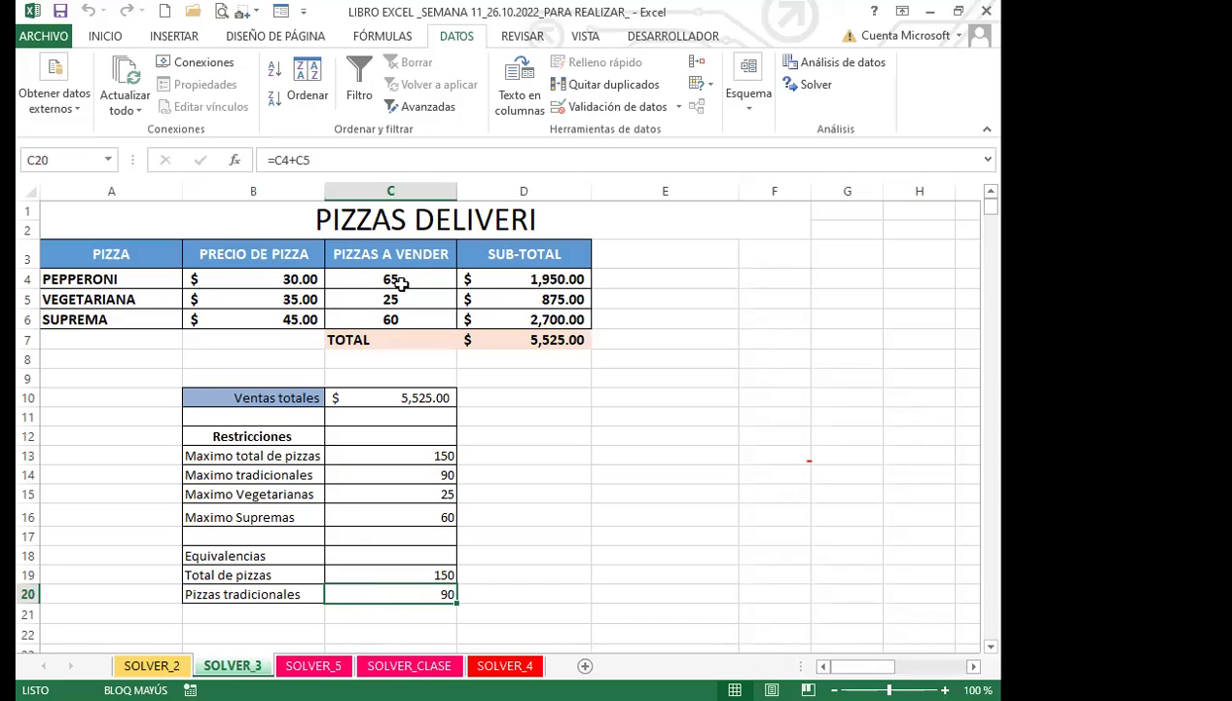
{"action": "left_click", "coordinate": [284, 160]}
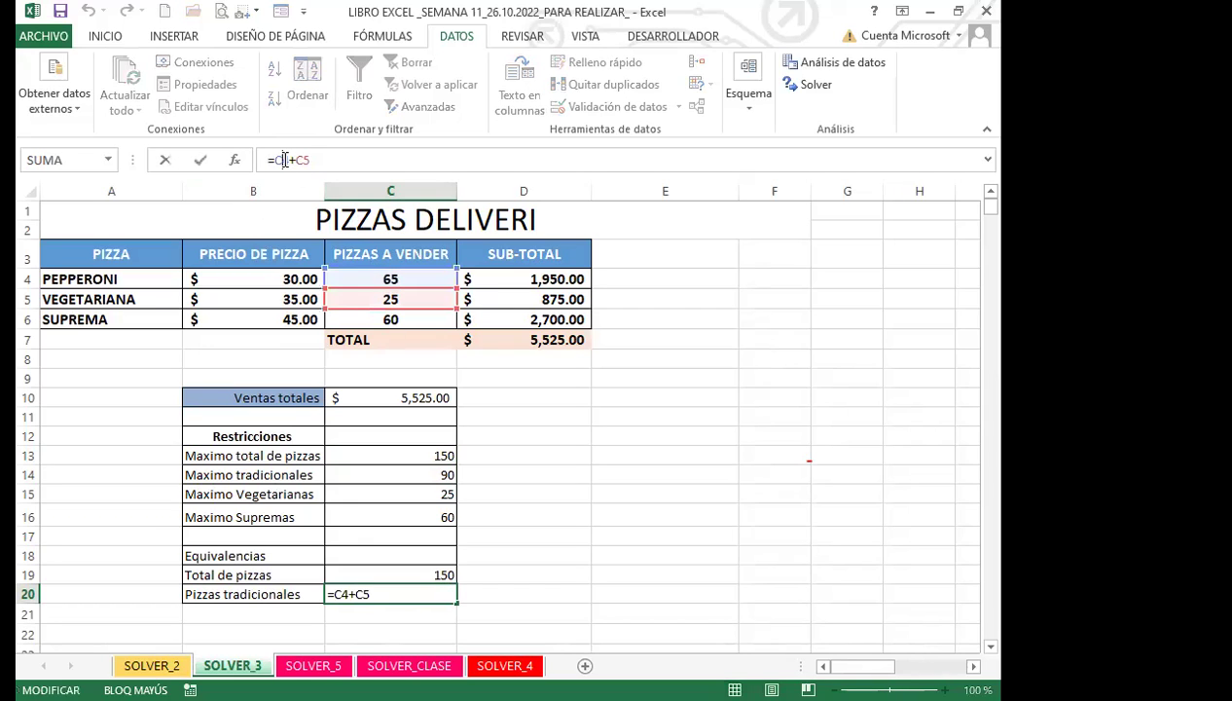
{"action": "key", "text": "Return"}
{"action": "left_click", "coordinate": [400, 600]}
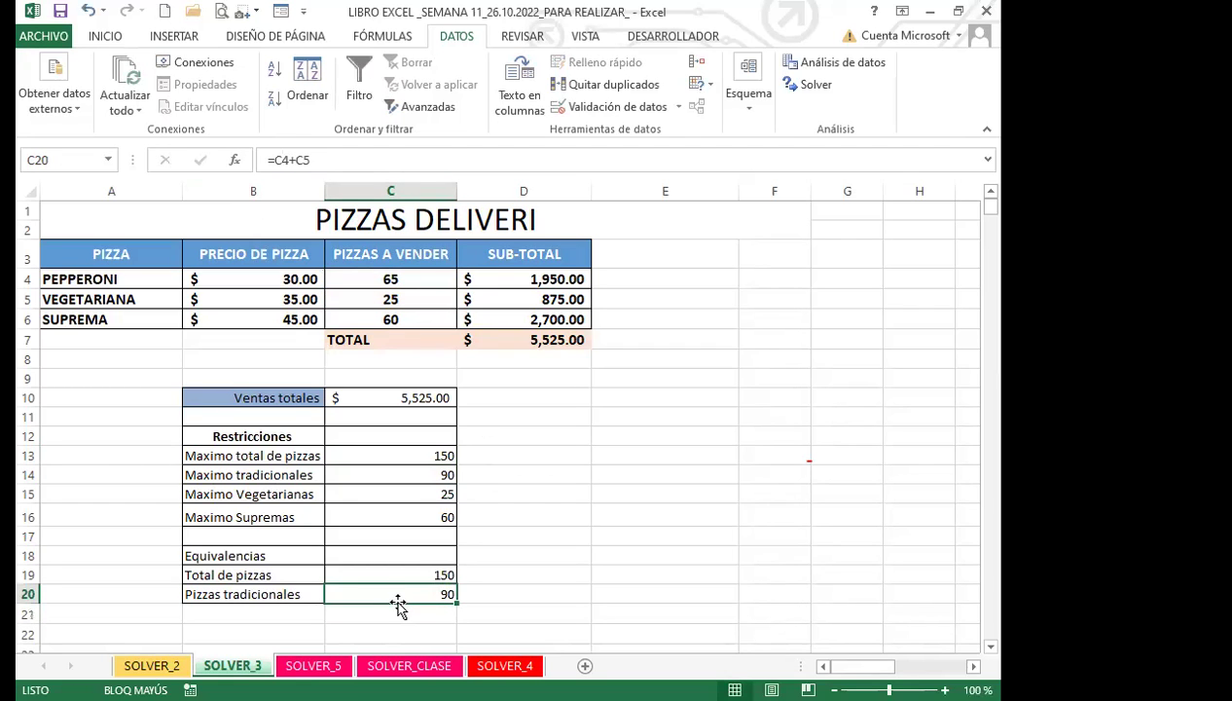
Review the Total de pizzas formula in C19, the solved quantities for each pizza in C4:C6, and the Ventas totales in C10.
{"action": "left_click", "coordinate": [379, 572]}
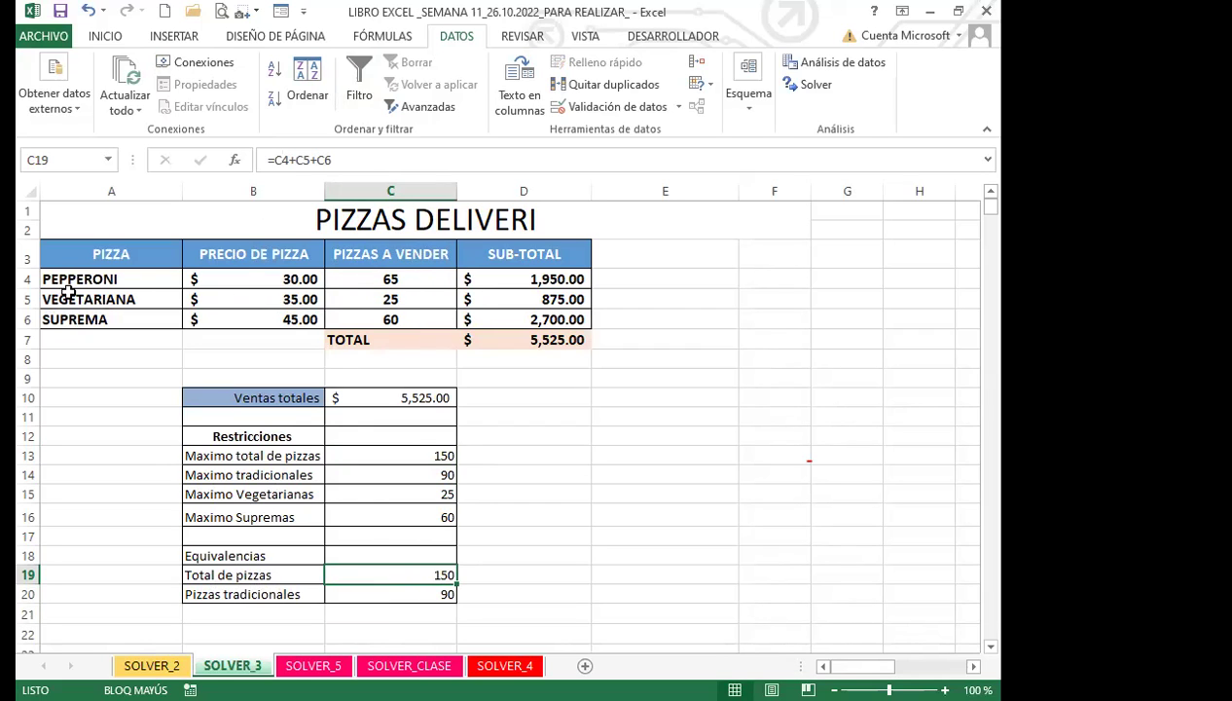
{"action": "left_click", "coordinate": [427, 282]}
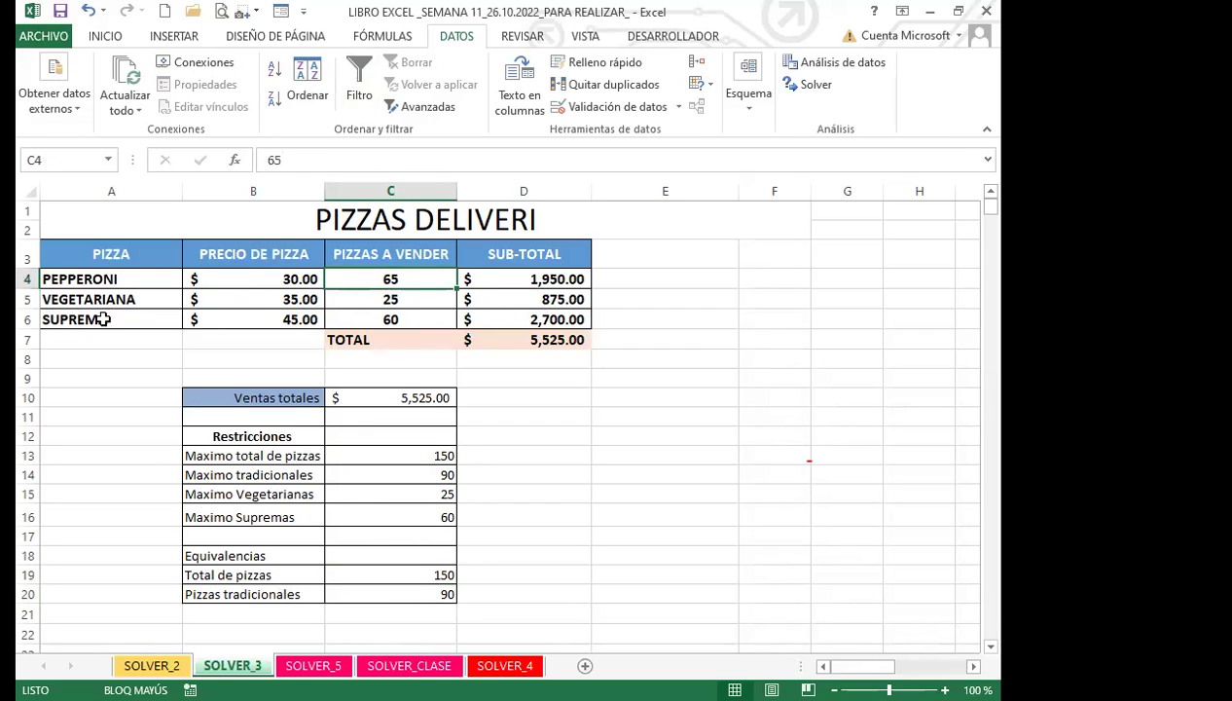
{"action": "left_click", "coordinate": [420, 298]}
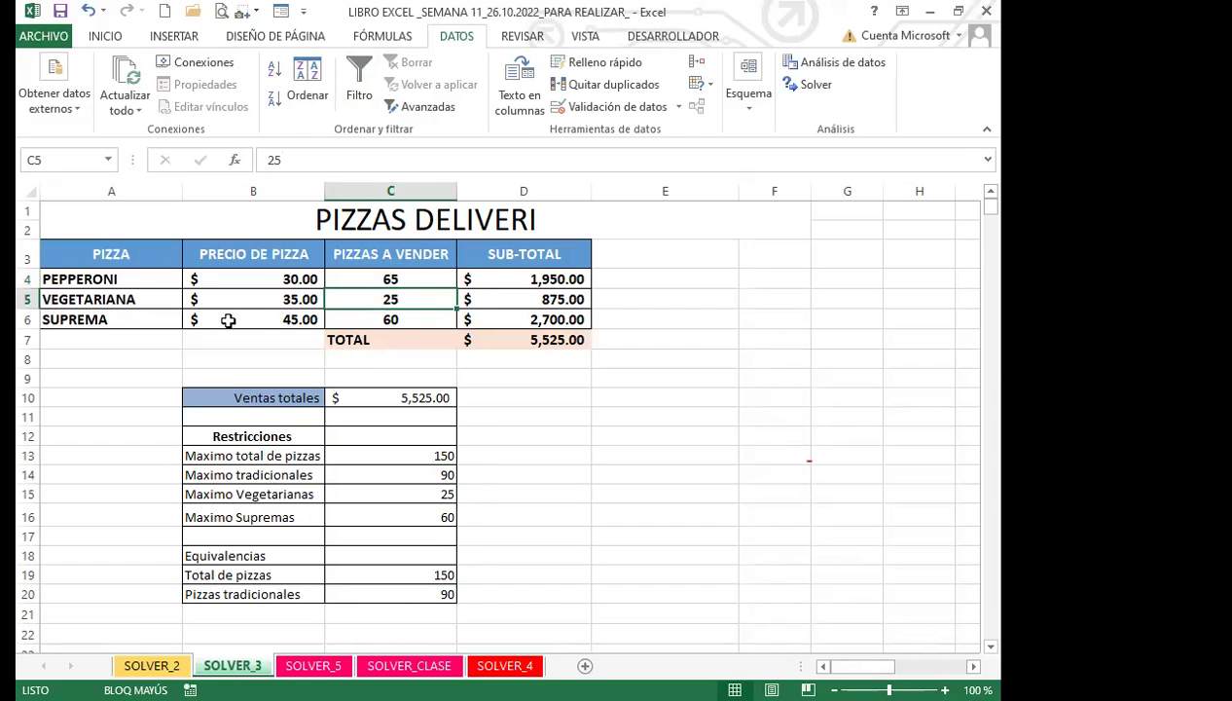
{"action": "left_click", "coordinate": [415, 317]}
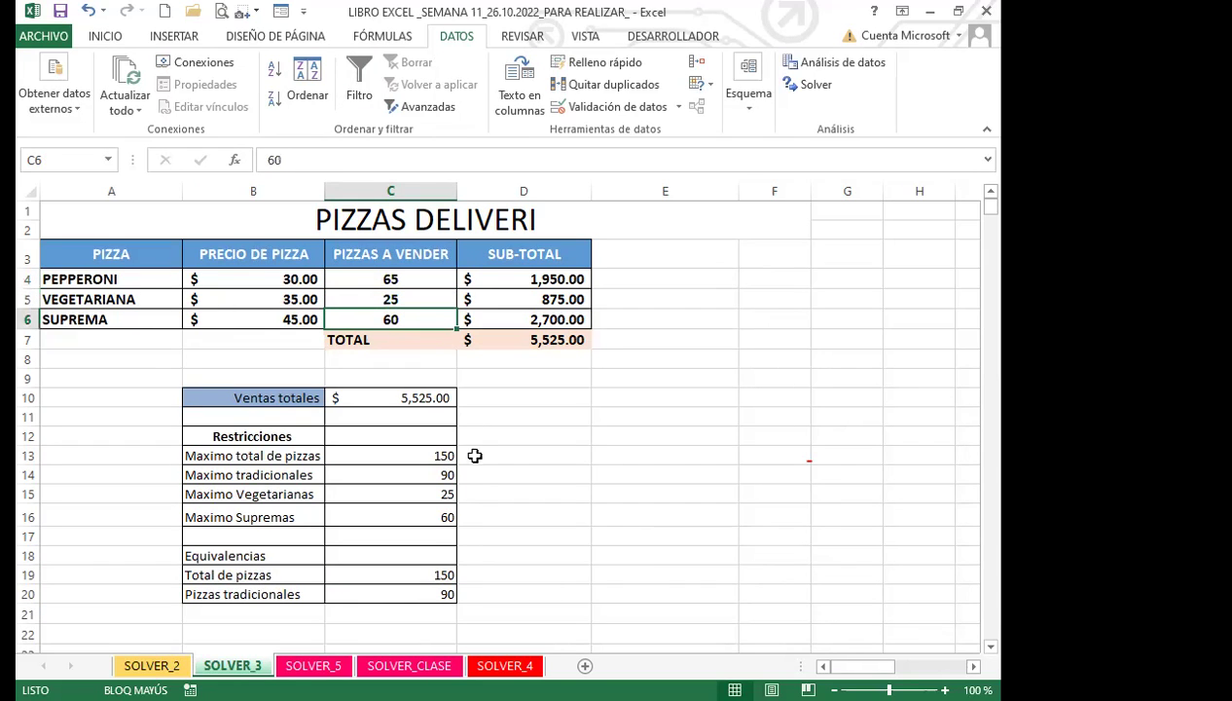
{"action": "left_click", "coordinate": [372, 397]}
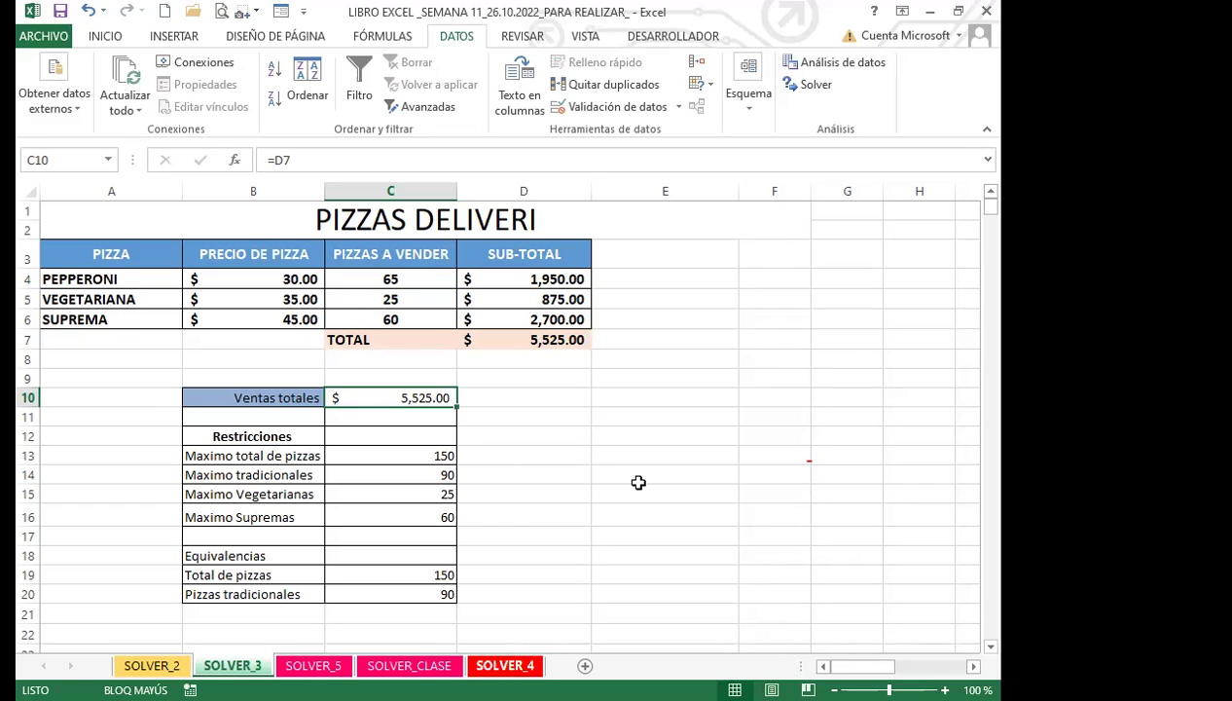
{"action": "left_click", "coordinate": [551, 476]}
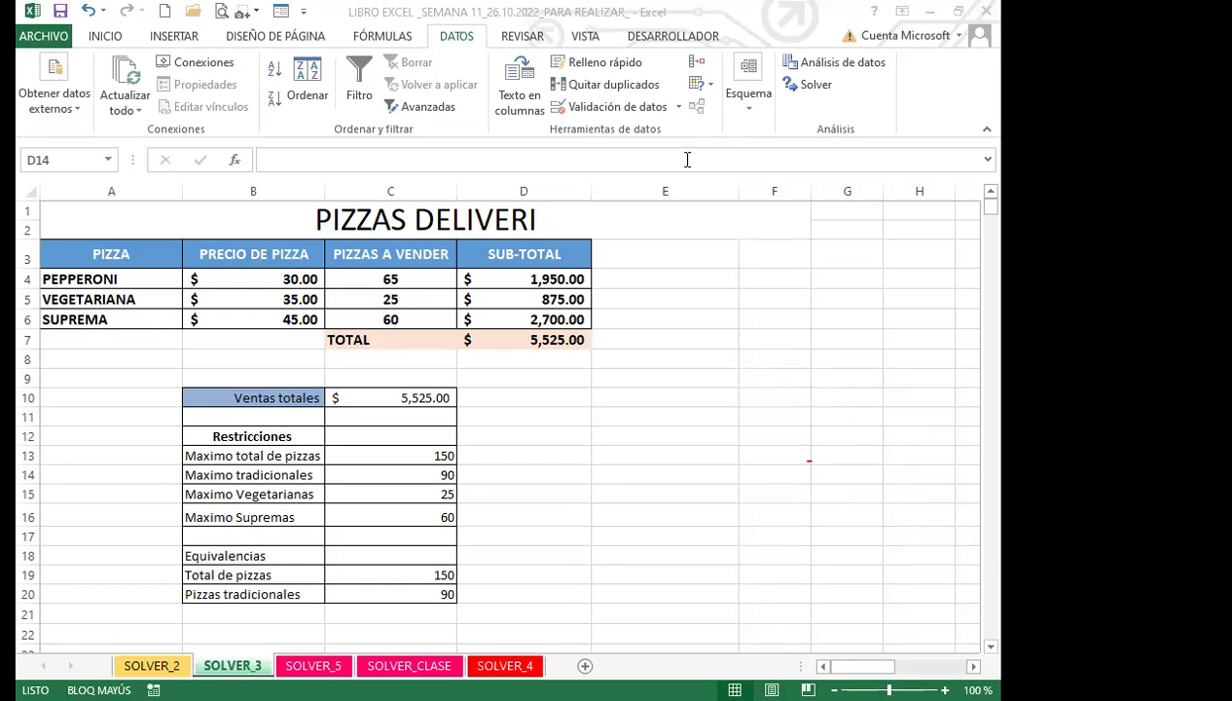
{"action": "left_click", "coordinate": [574, 535]}
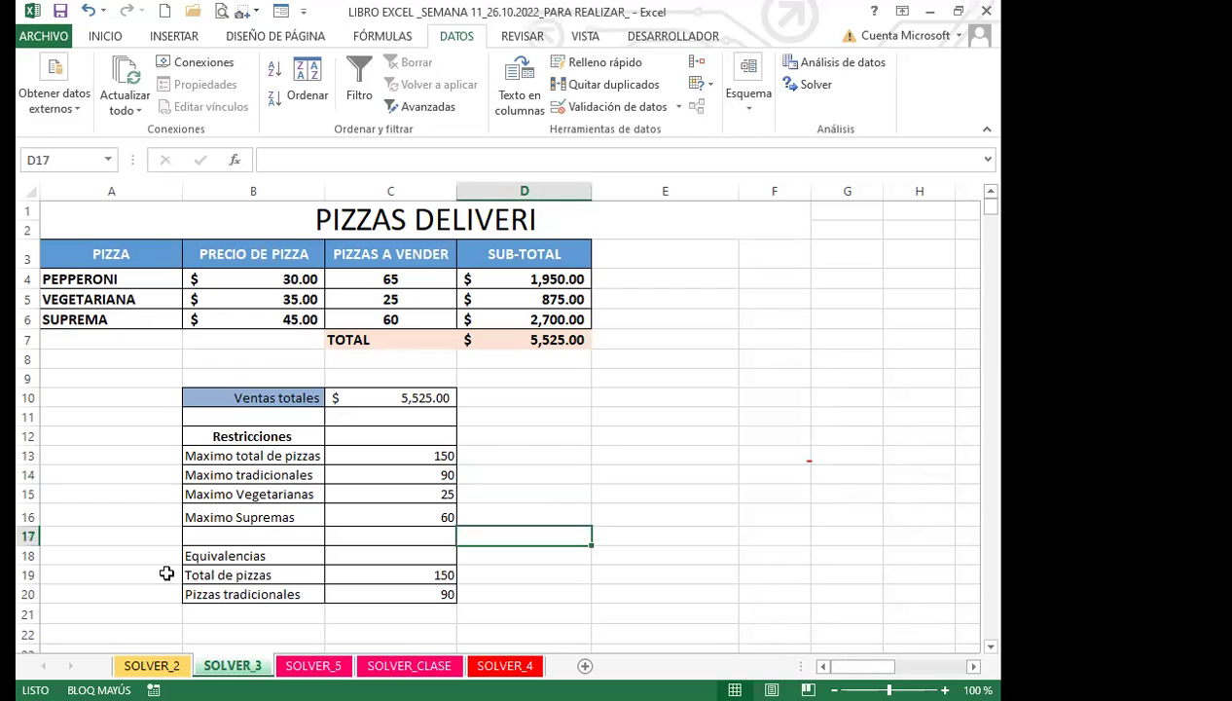
Switch to the SOLVER_5 sheet and examine the Sunday total formula in F15, the Horarios codes and their Días de descanso.
{"action": "left_click", "coordinate": [312, 665]}
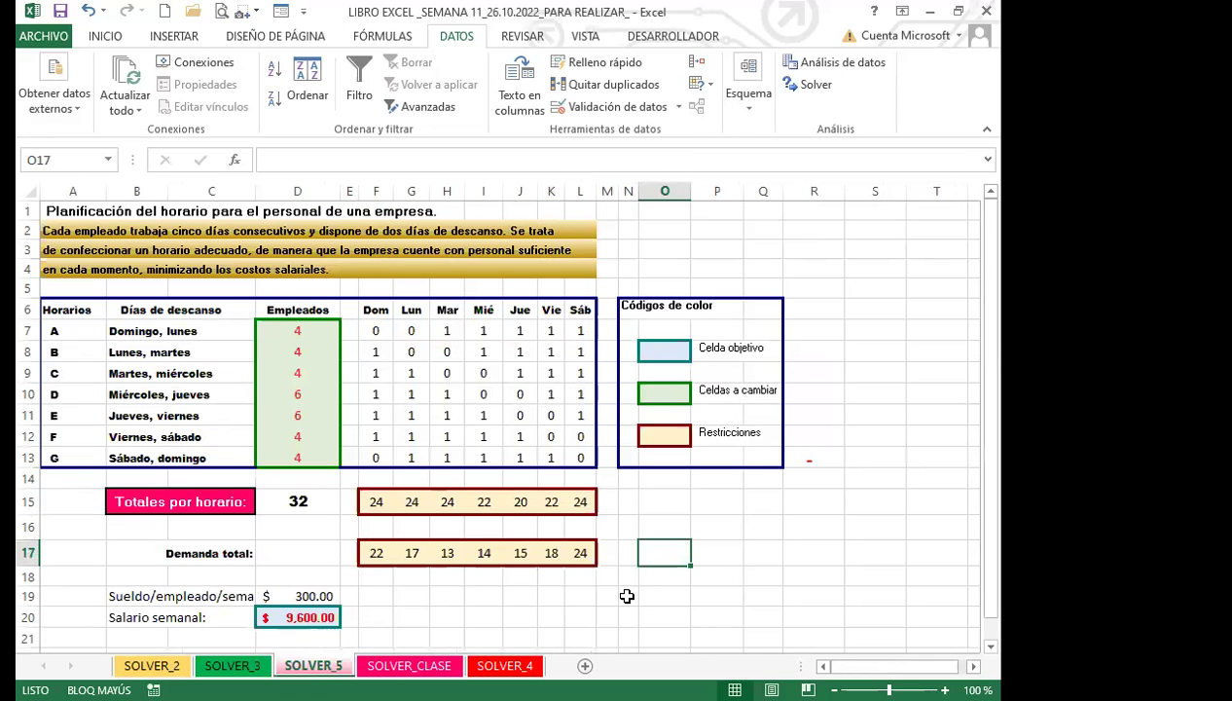
{"action": "left_click", "coordinate": [627, 597]}
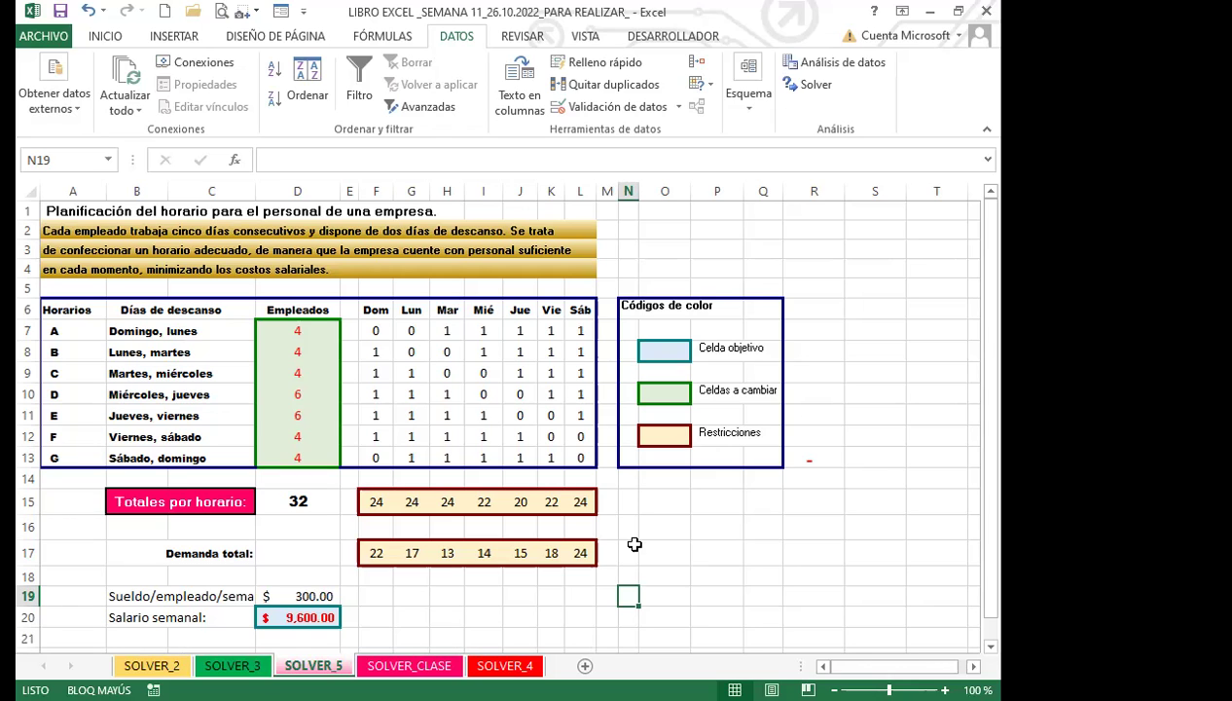
{"action": "left_click", "coordinate": [374, 498]}
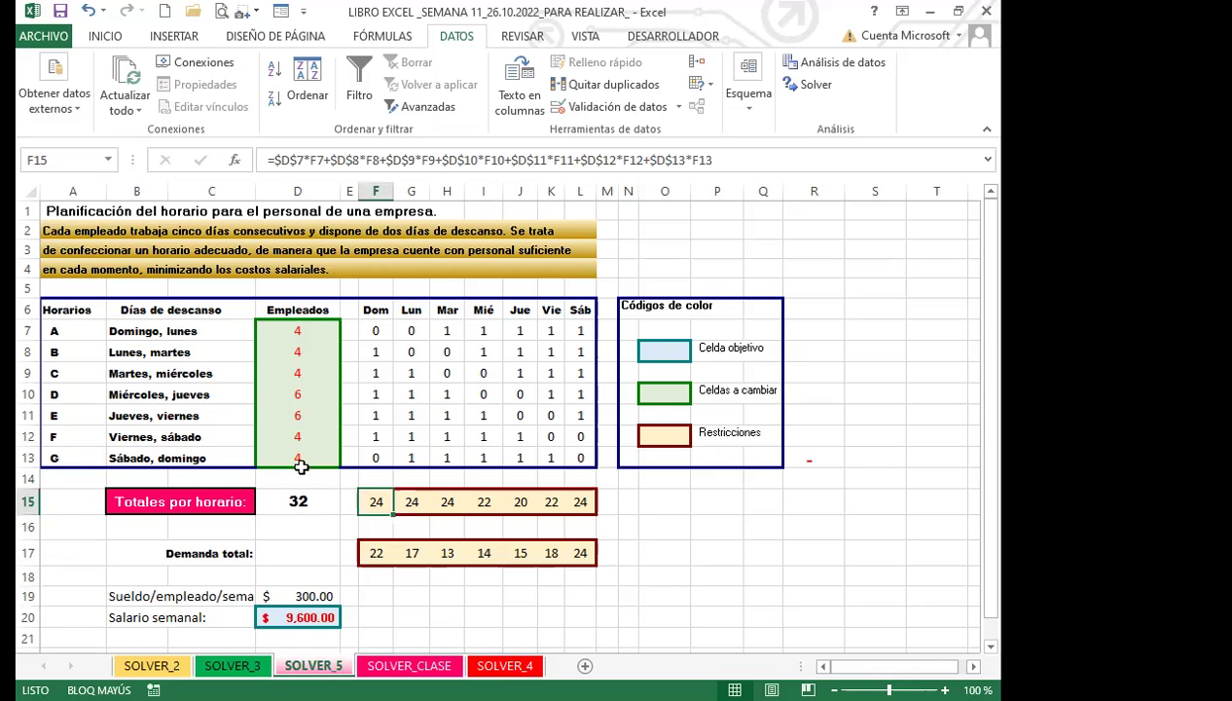
{"action": "left_click", "coordinate": [308, 328]}
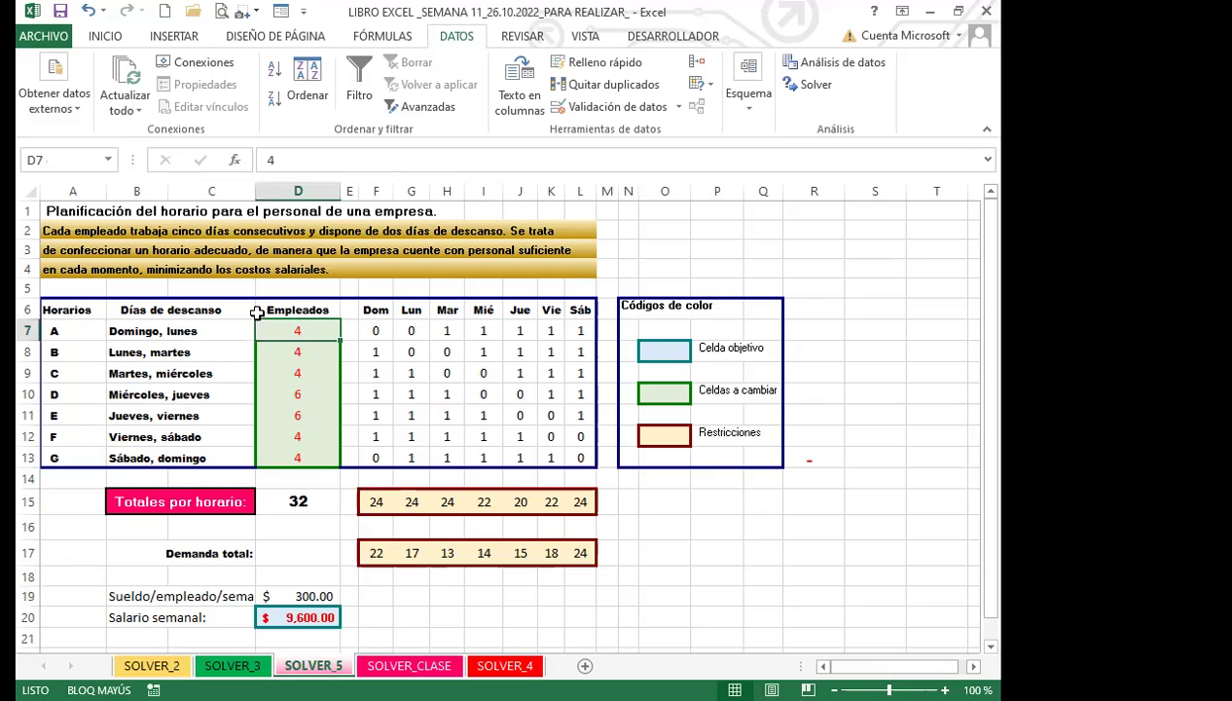
{"action": "left_click_drag", "start_coordinate": [84, 331], "coordinate": [73, 460]}
{"action": "left_click", "coordinate": [83, 332]}
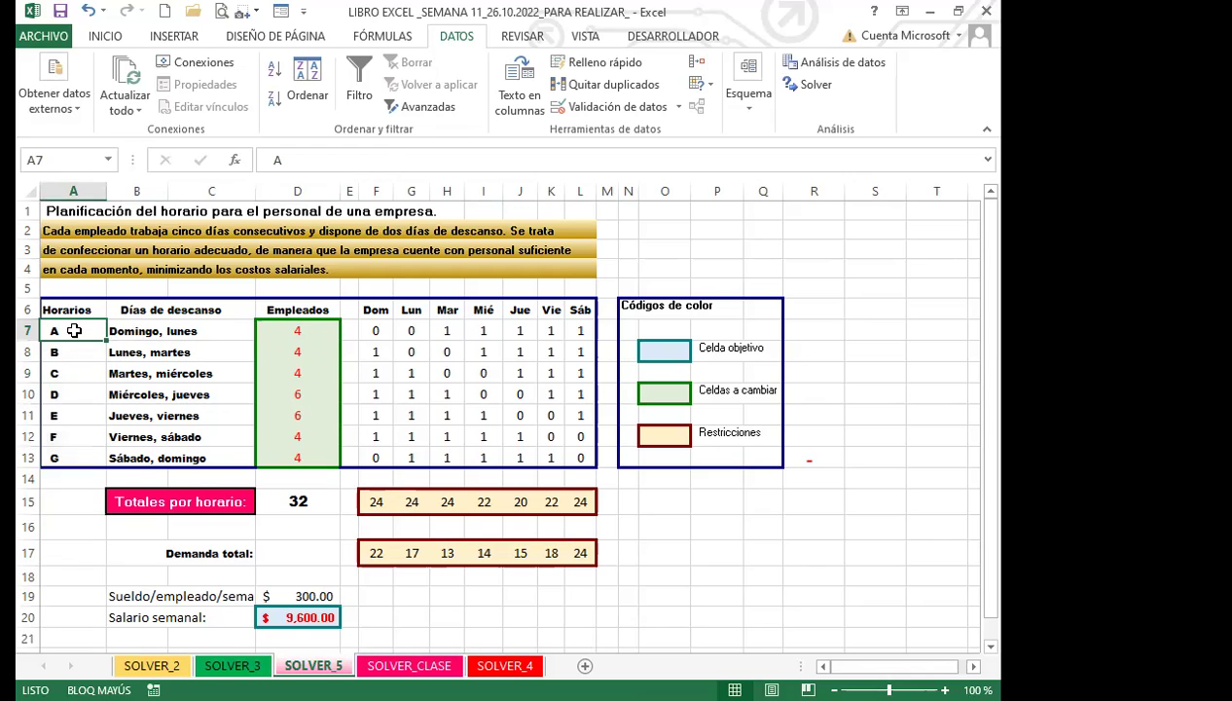
{"action": "left_click", "coordinate": [125, 336]}
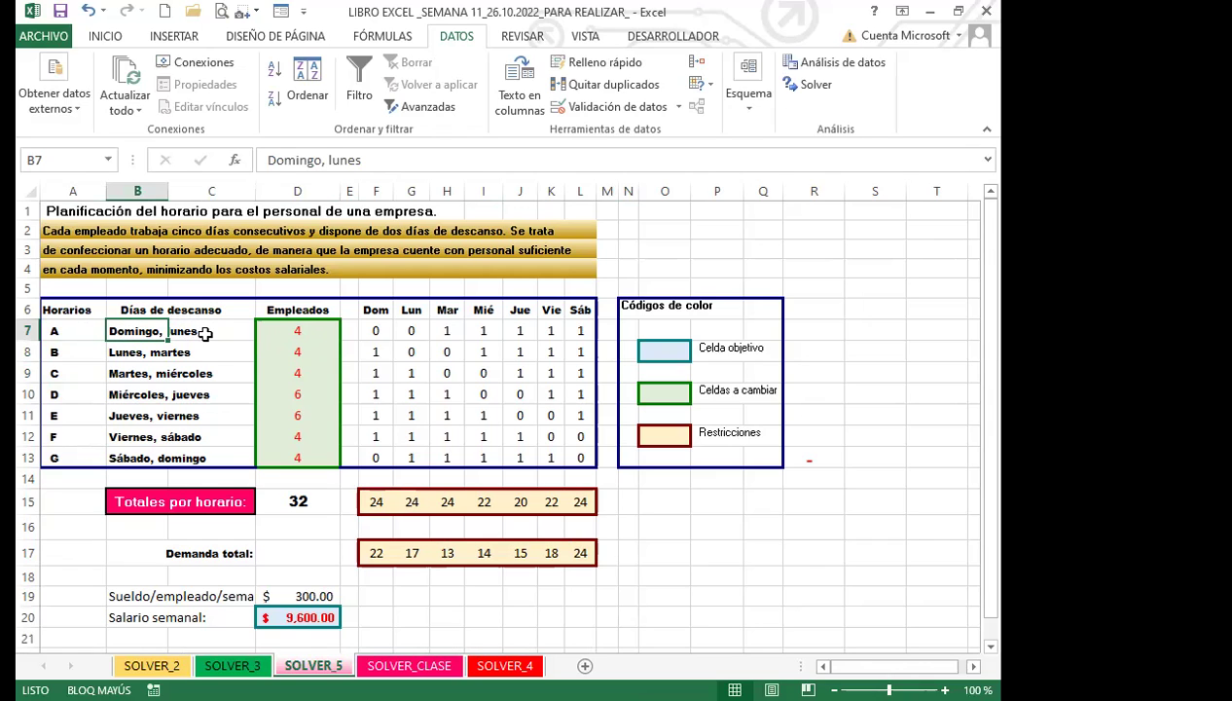
{"action": "left_click", "coordinate": [56, 358]}
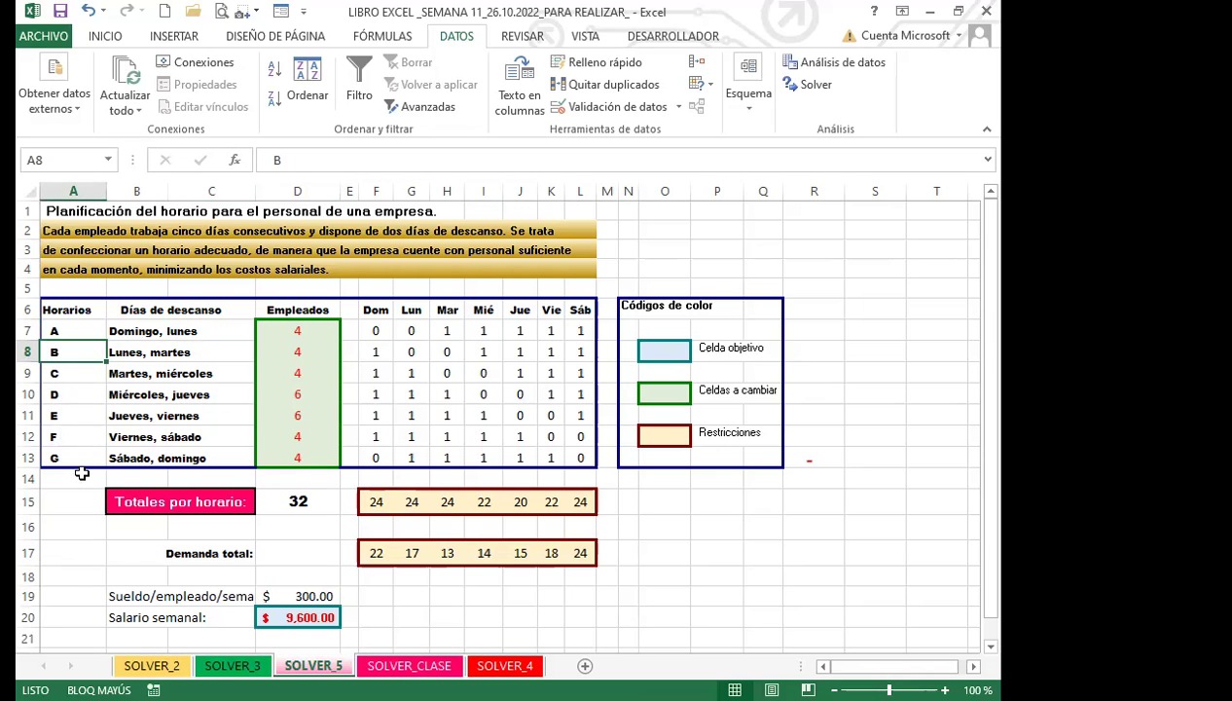
Examine the Empleados values for every schedule in D7:D13 and schedule A's Sunday work indicator in F7.
{"action": "left_click", "coordinate": [323, 329]}
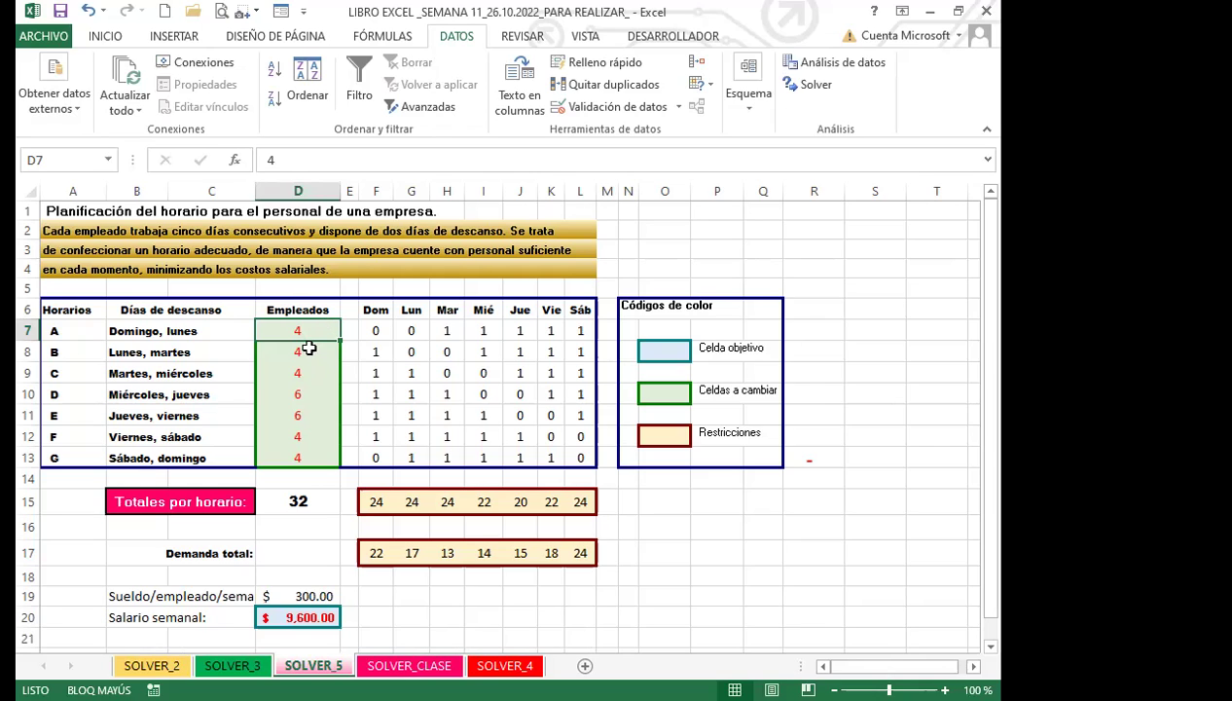
{"action": "left_click", "coordinate": [309, 349]}
{"action": "left_click", "coordinate": [308, 376]}
{"action": "left_click", "coordinate": [308, 396]}
{"action": "left_click", "coordinate": [309, 415]}
{"action": "left_click", "coordinate": [309, 436]}
{"action": "left_click", "coordinate": [307, 455]}
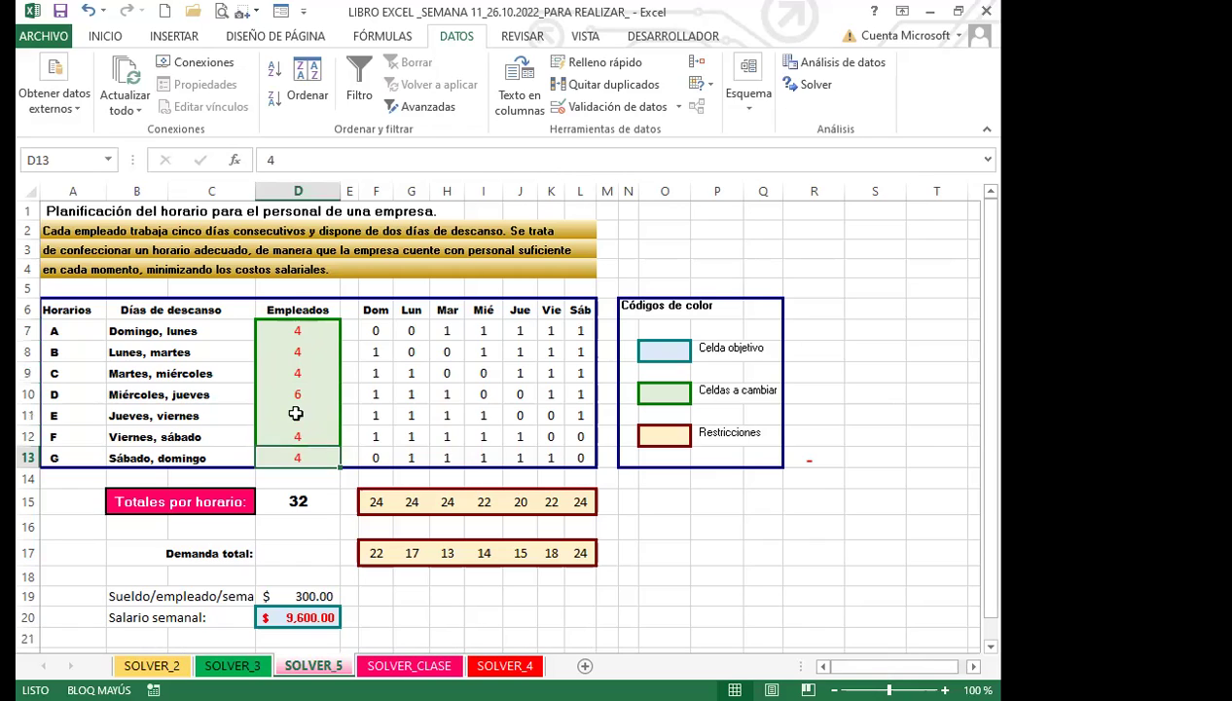
{"action": "left_click", "coordinate": [314, 330]}
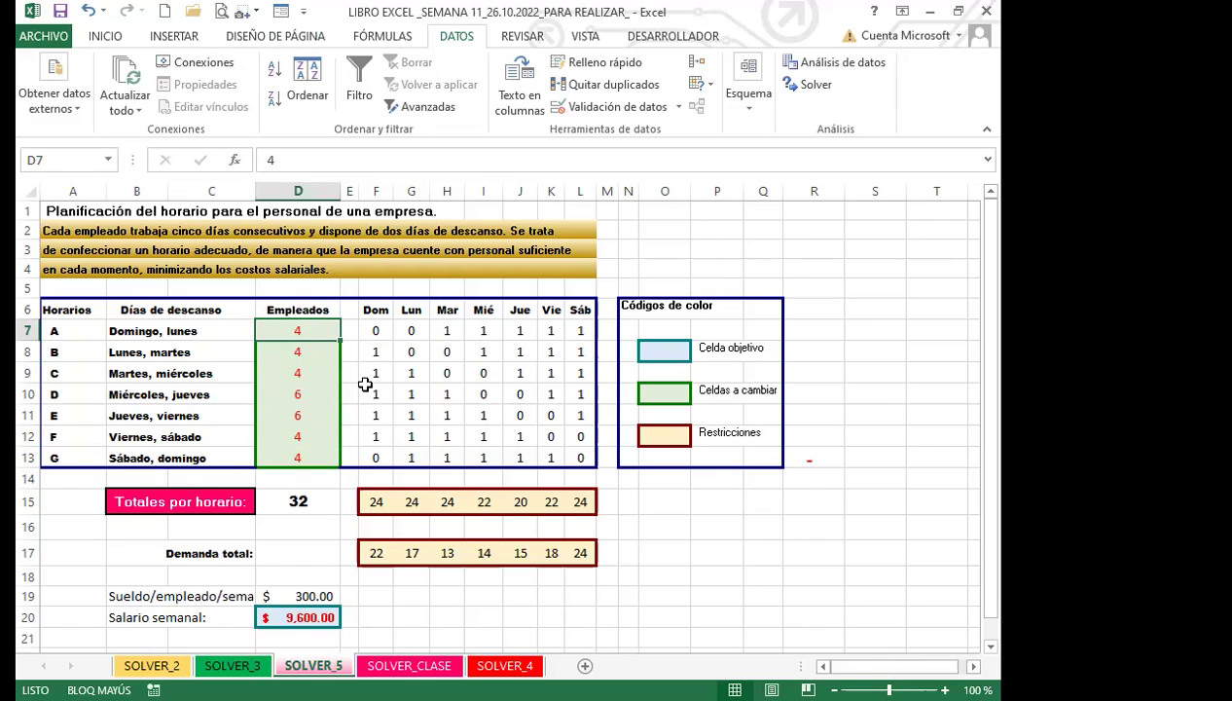
{"action": "left_click", "coordinate": [376, 332]}
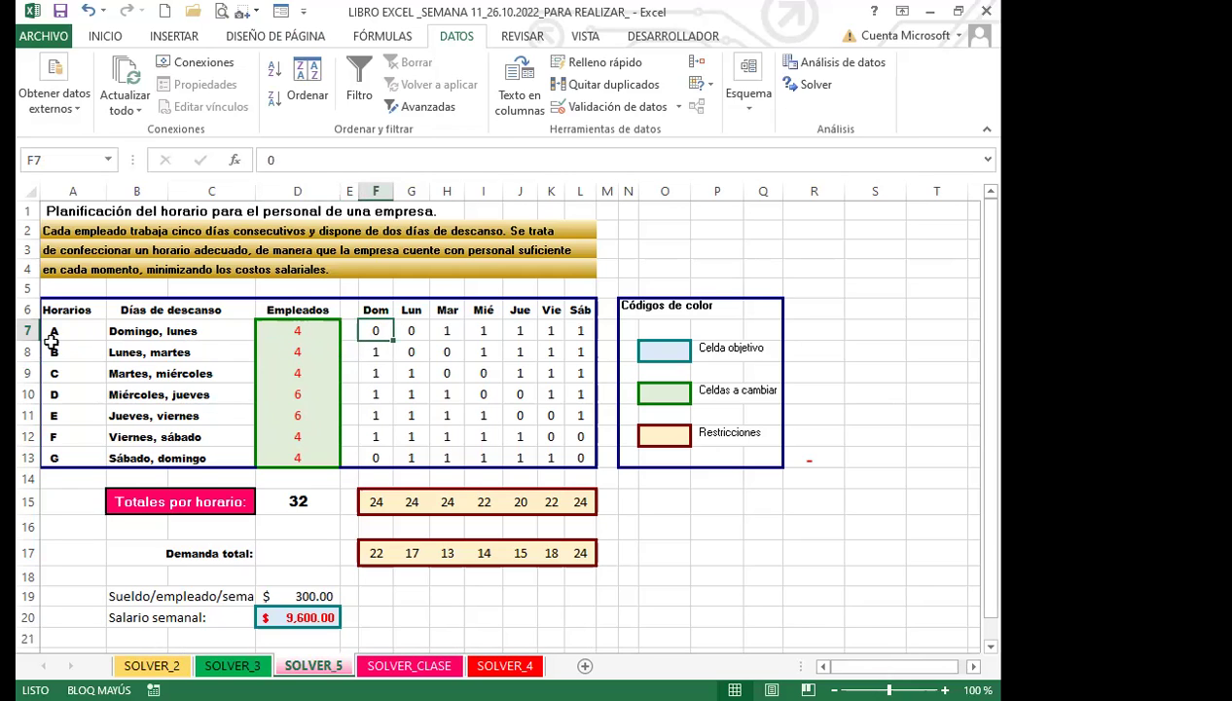
Inspect schedule A's Monday and Tuesday work indicators, the employee total formula in D15, and the Sunday-to-Tuesday total formulas in F15:H15.
{"action": "left_click", "coordinate": [408, 331]}
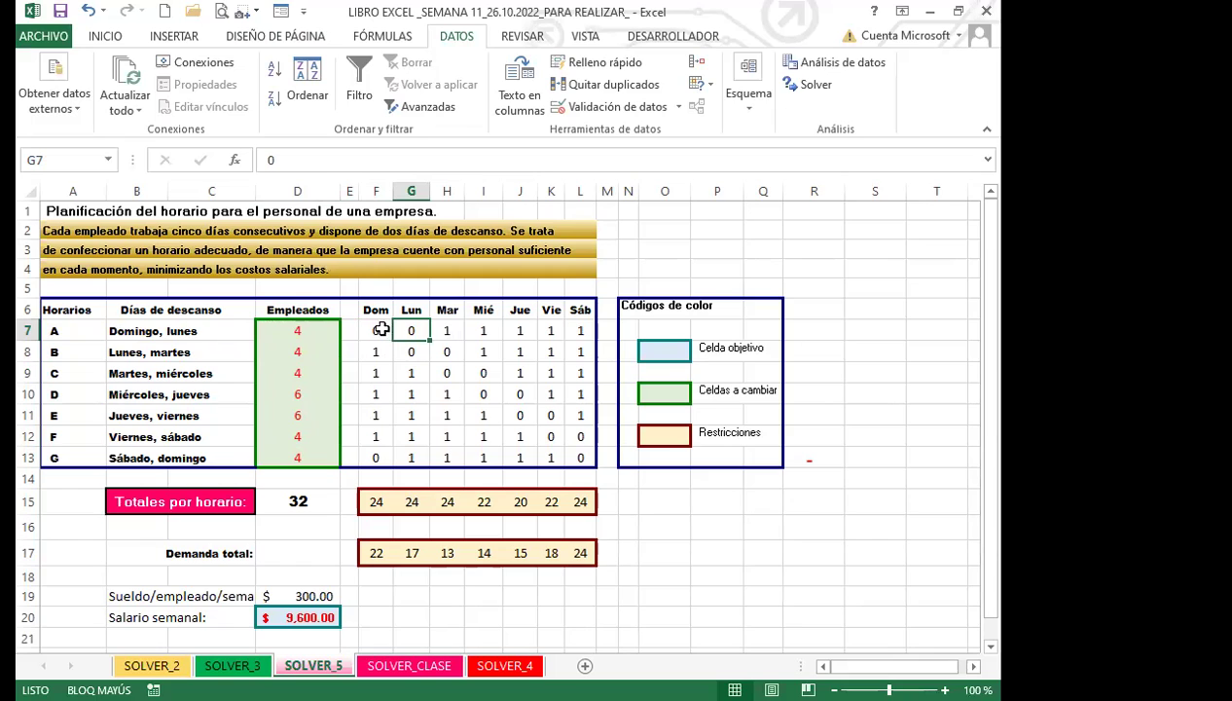
{"action": "left_click", "coordinate": [453, 331]}
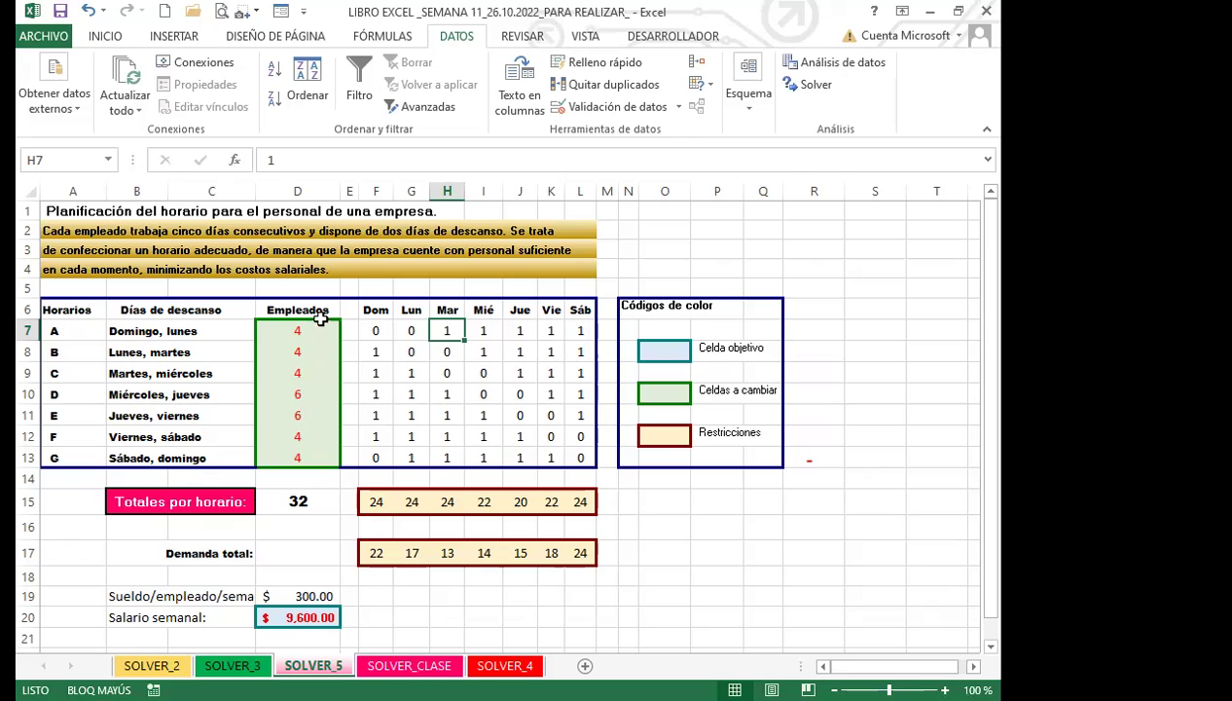
{"action": "left_click", "coordinate": [313, 502]}
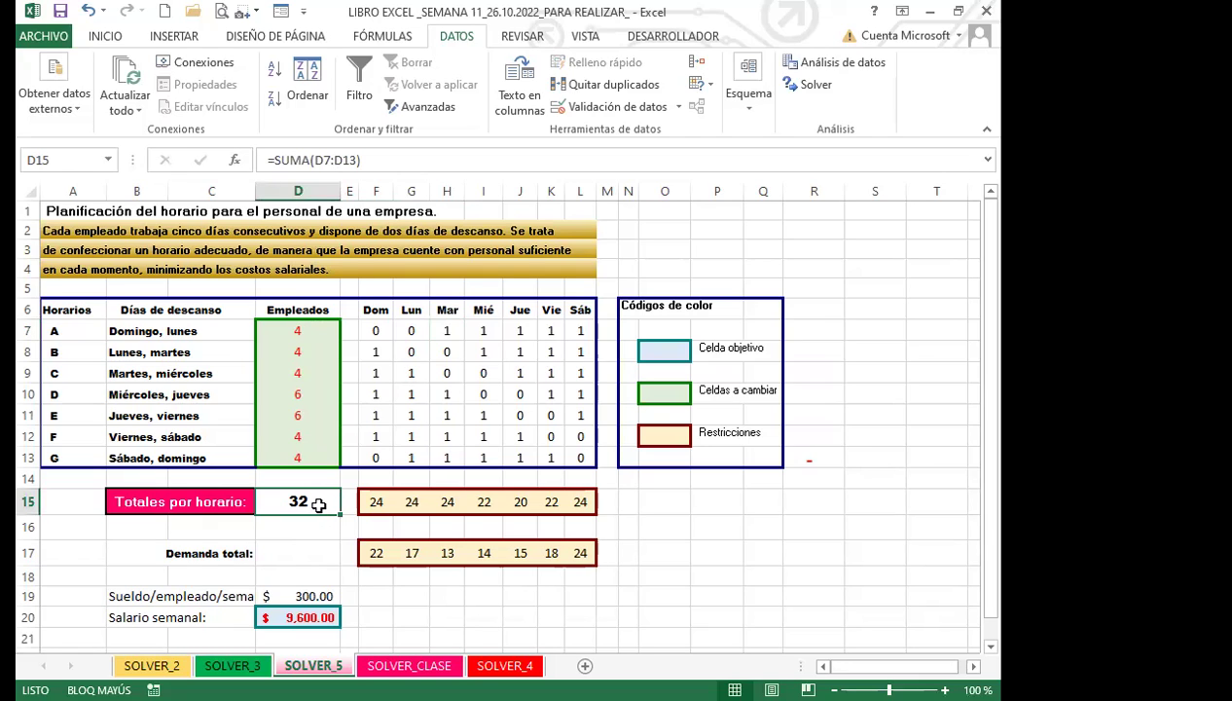
{"action": "left_click", "coordinate": [372, 501]}
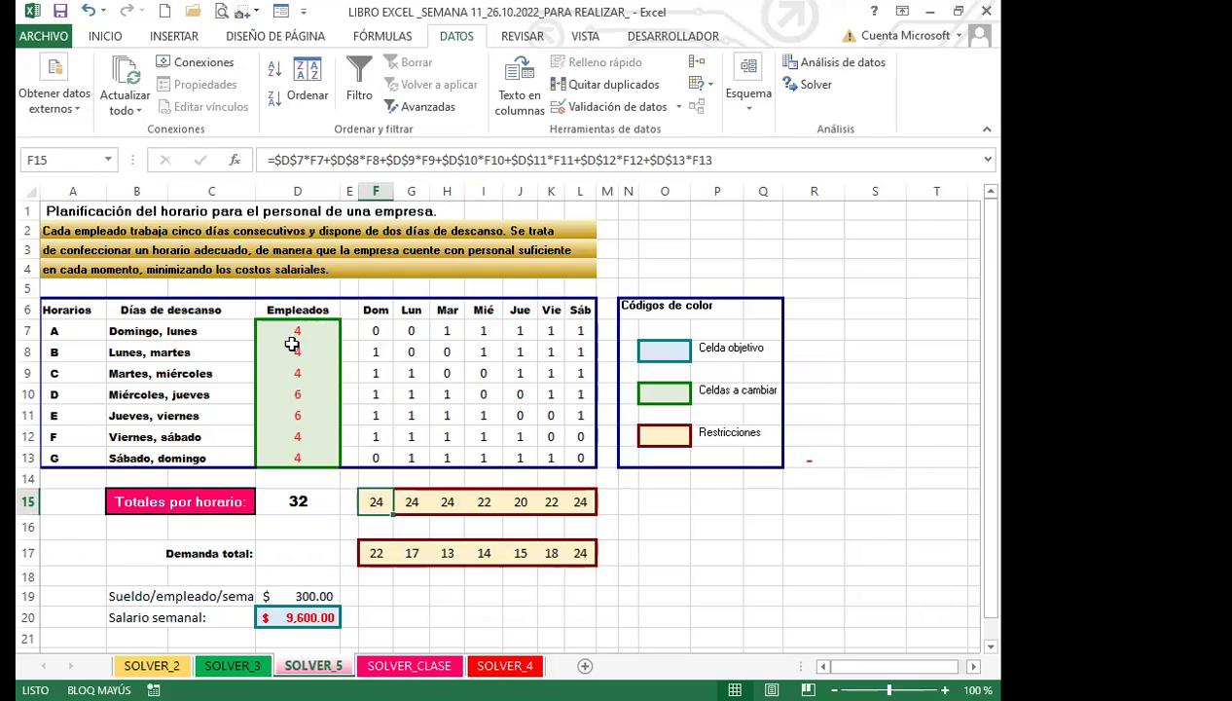
{"action": "left_click", "coordinate": [414, 504]}
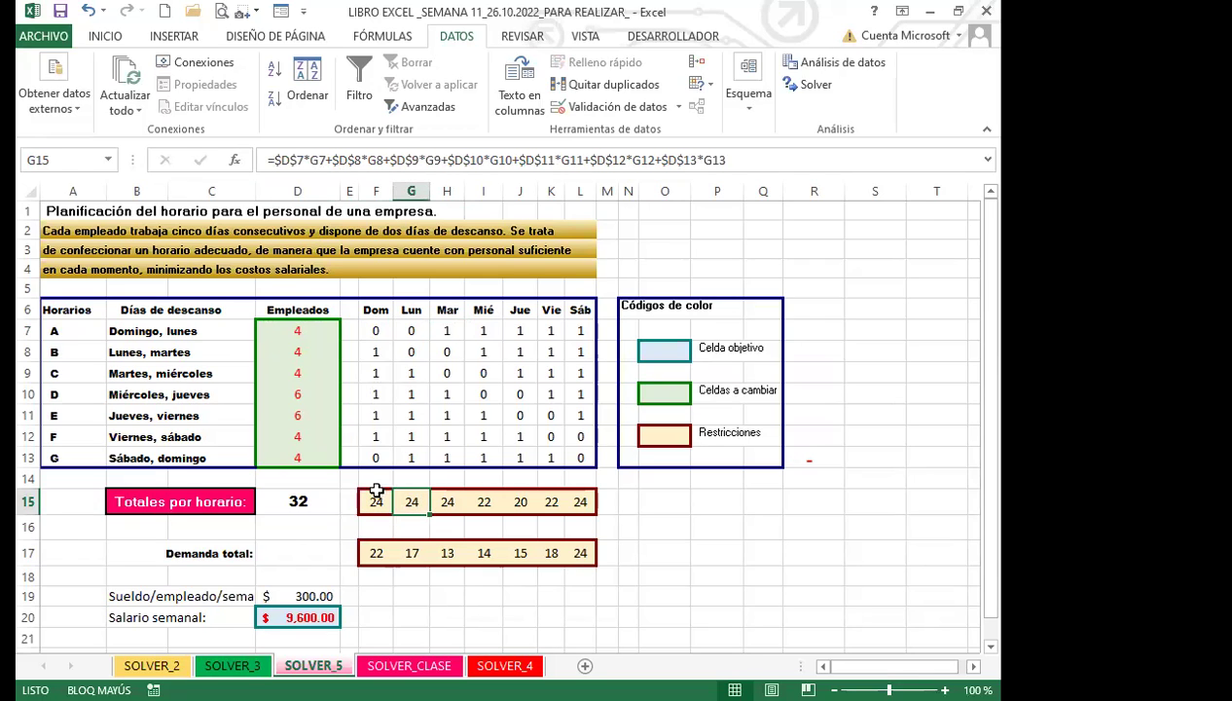
{"action": "left_click", "coordinate": [453, 502]}
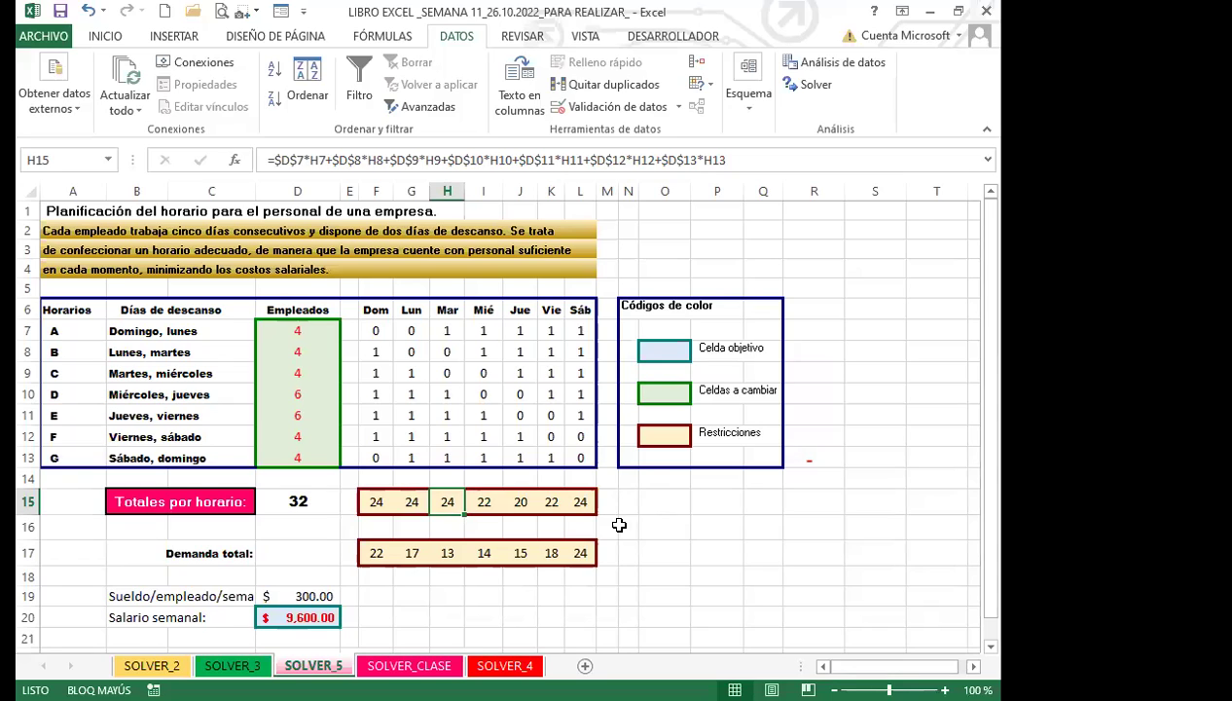
Compare the Demanda total values for Sunday, Monday and Tuesday in F17:H17 with the scheduled totals in row 15.
{"action": "left_click", "coordinate": [214, 554]}
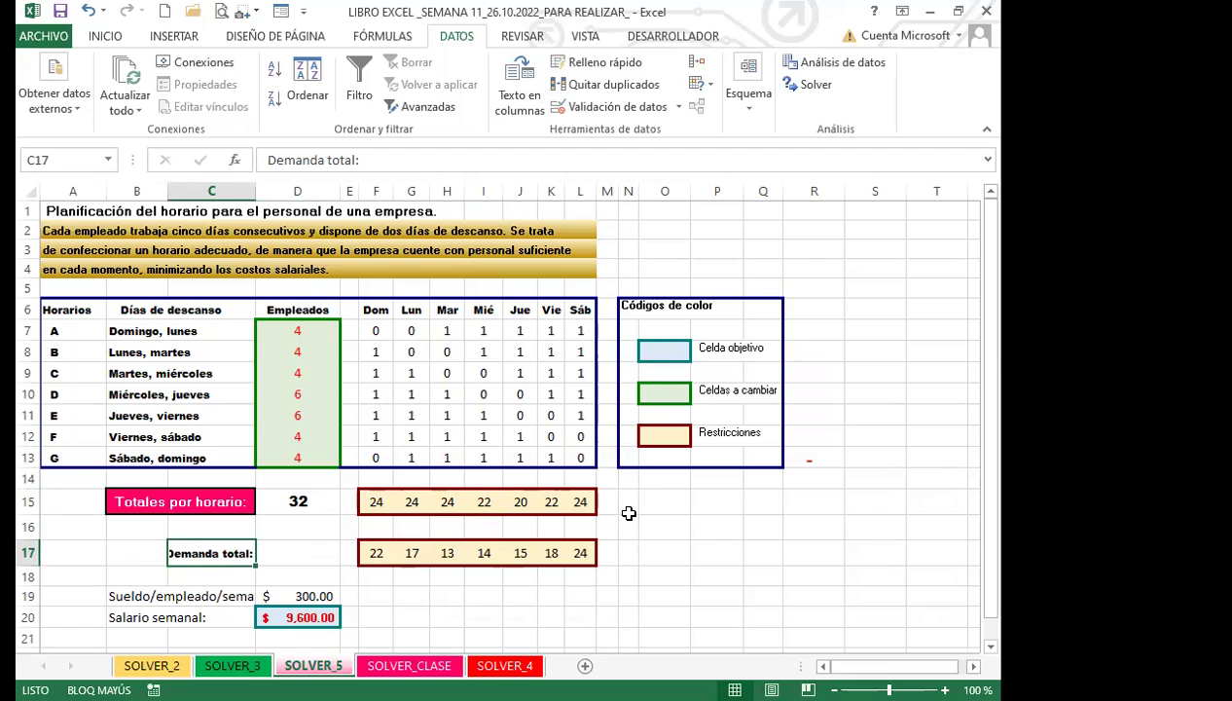
{"action": "left_click", "coordinate": [374, 551]}
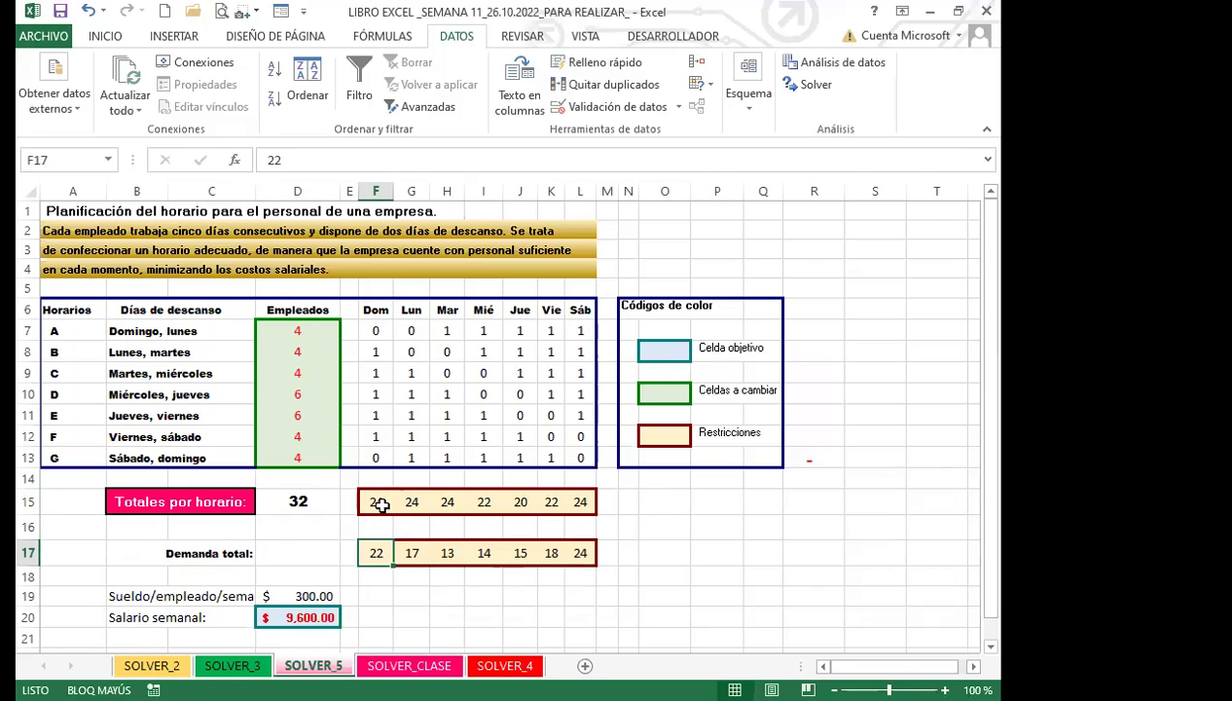
{"action": "left_click", "coordinate": [413, 552]}
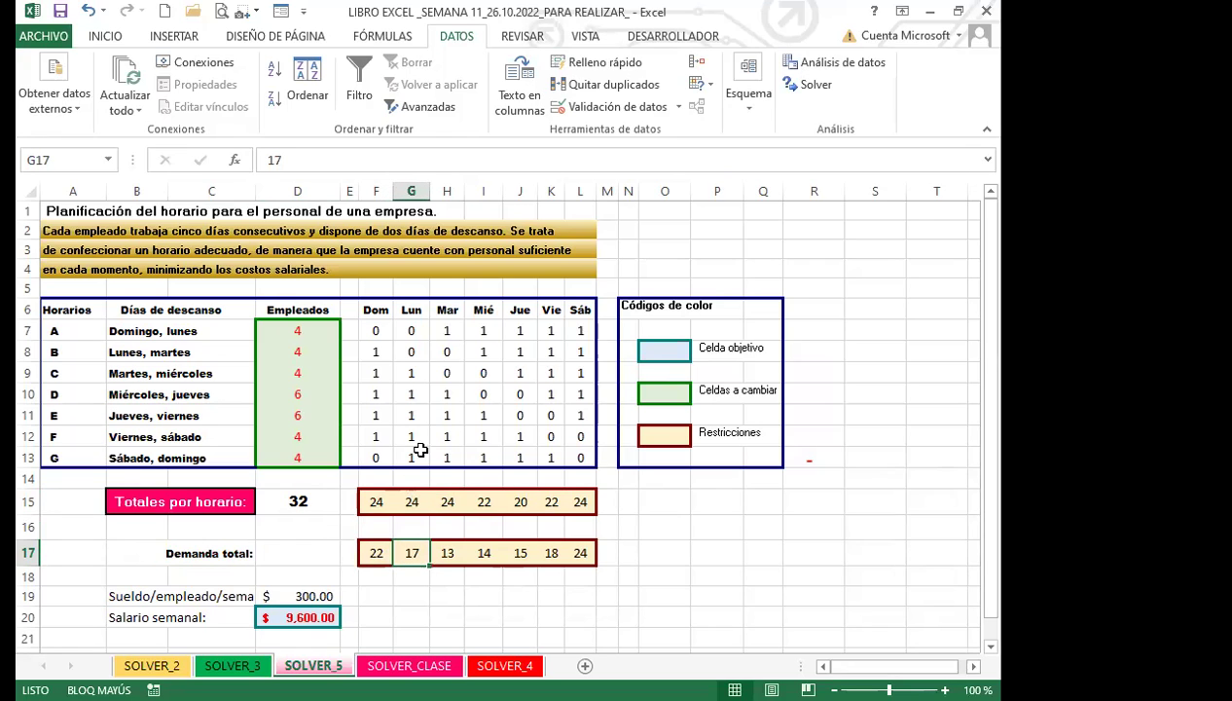
{"action": "left_click", "coordinate": [420, 501]}
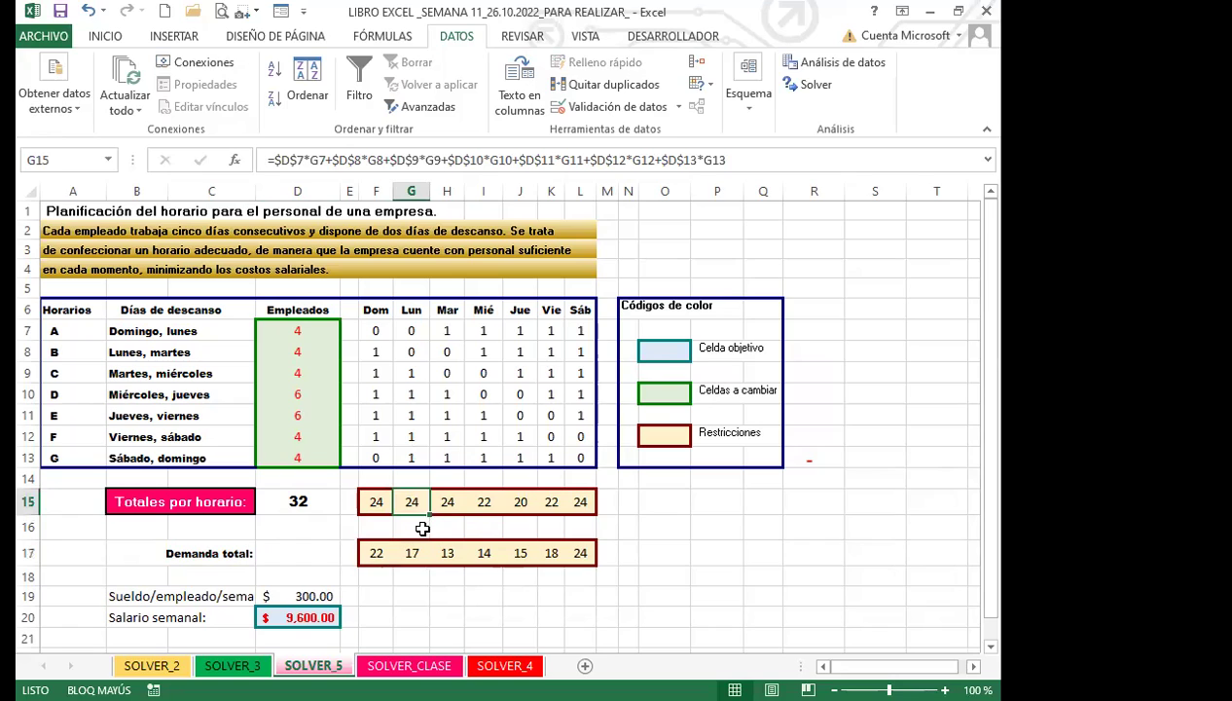
{"action": "left_click", "coordinate": [448, 553]}
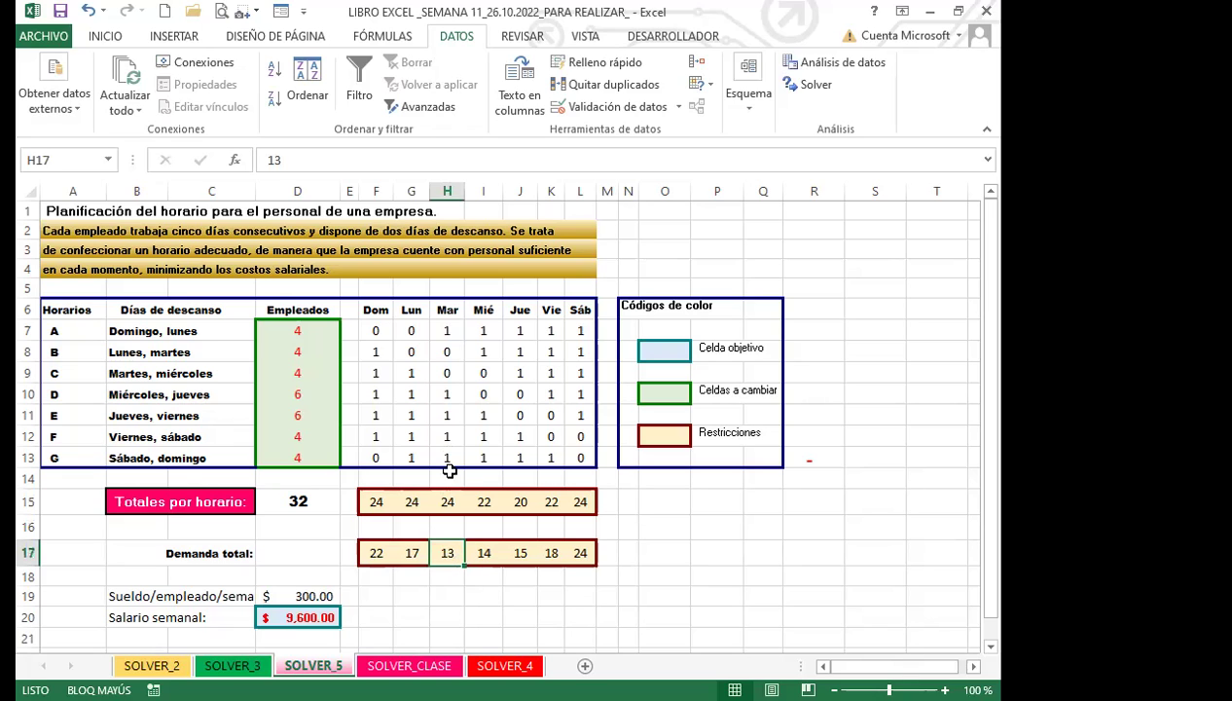
{"action": "left_click", "coordinate": [451, 502]}
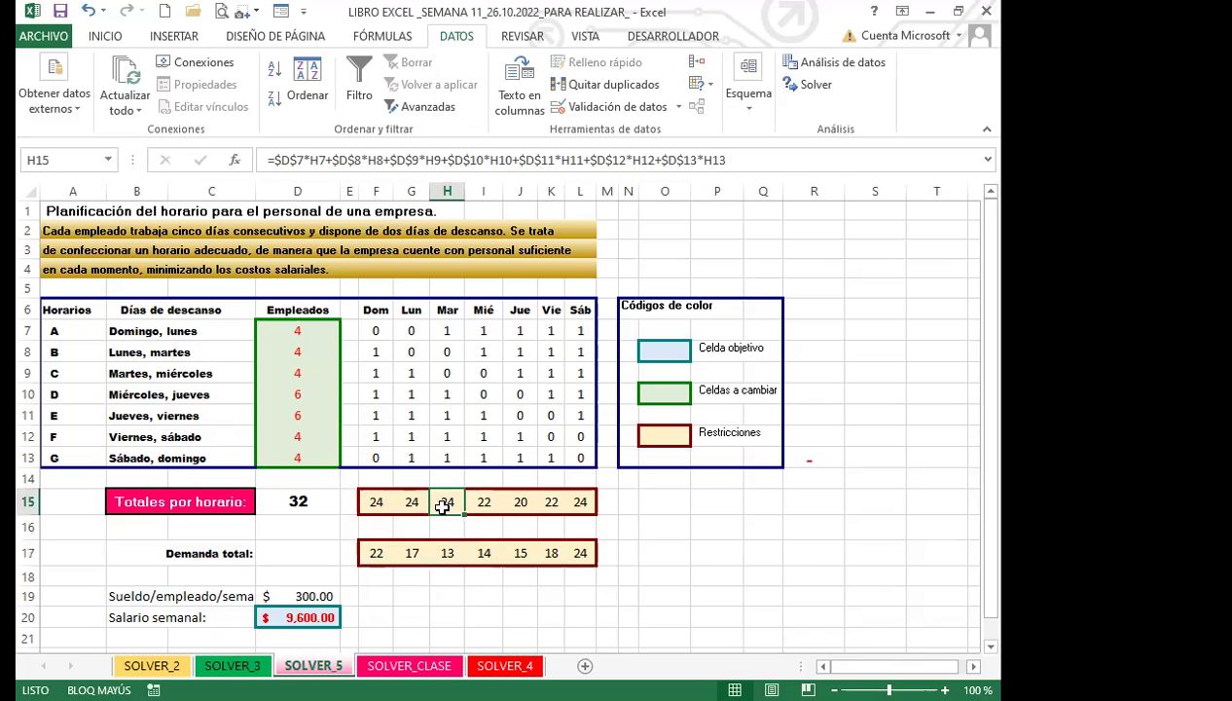
{"action": "left_click", "coordinate": [373, 552]}
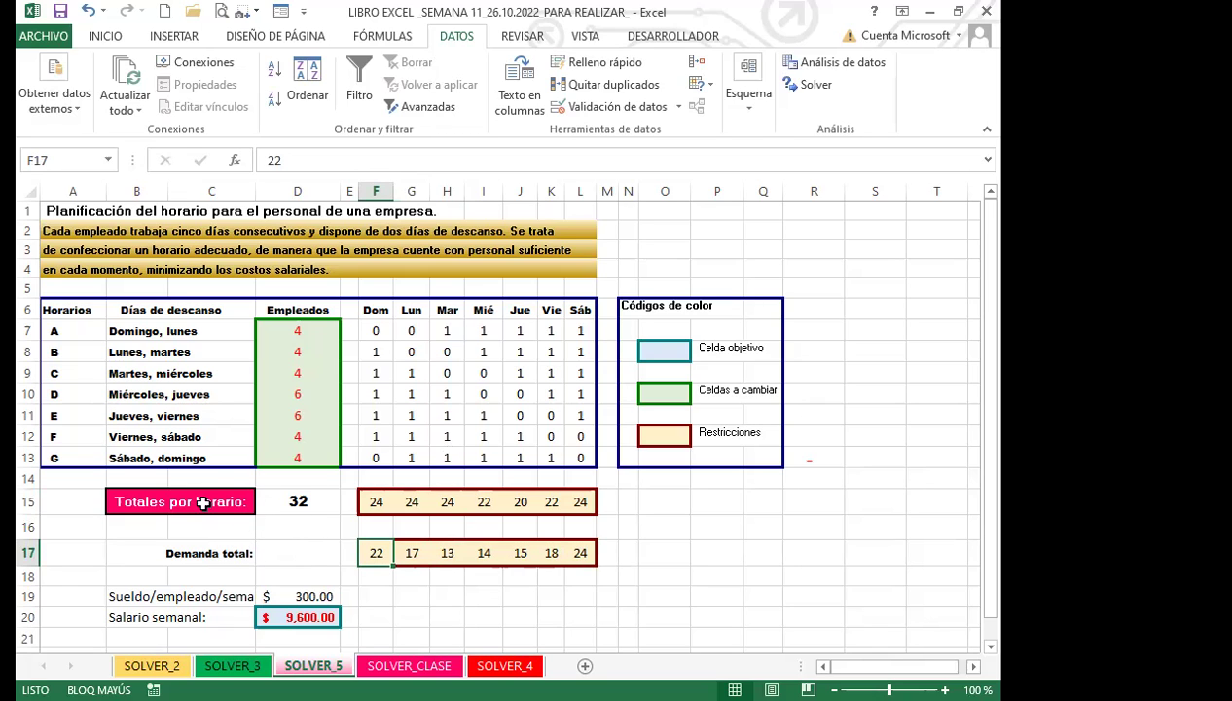
Review the employee total in D15, the daily totals in F15:L15, the weekly pay per employee in D19 and the Salario semanal formula in D20.
{"action": "left_click", "coordinate": [311, 501]}
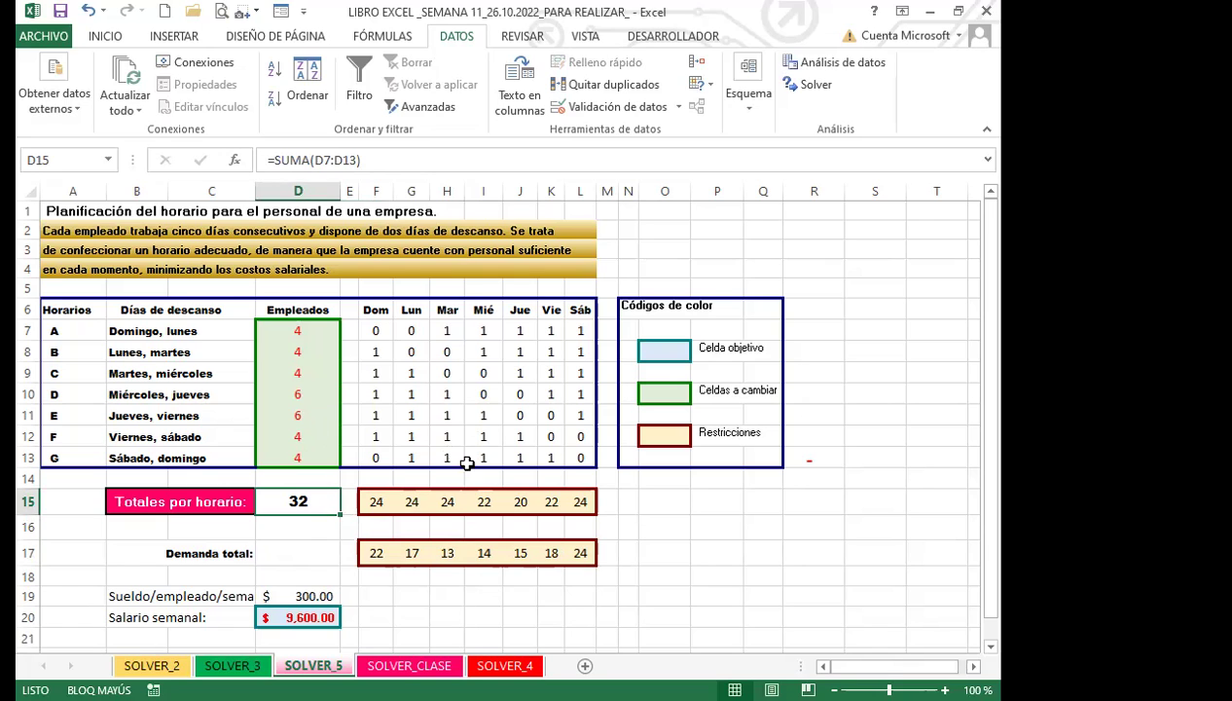
{"action": "left_click_drag", "start_coordinate": [378, 503], "coordinate": [584, 498]}
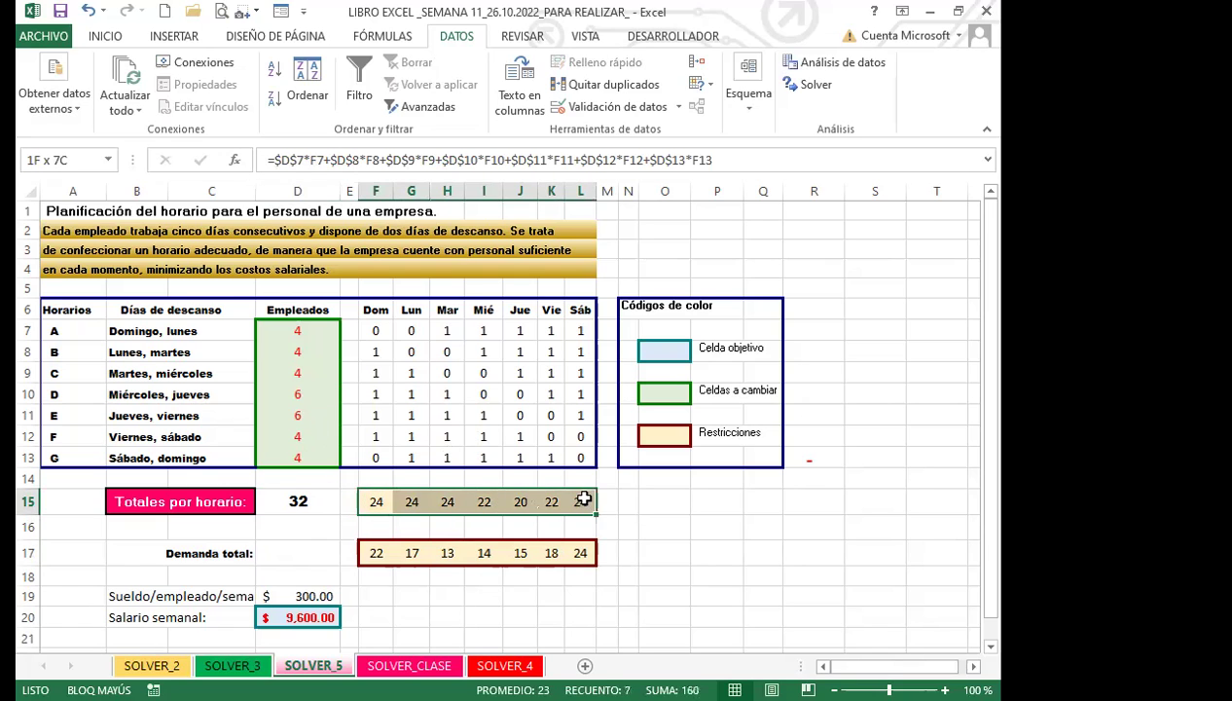
{"action": "left_click", "coordinate": [377, 501]}
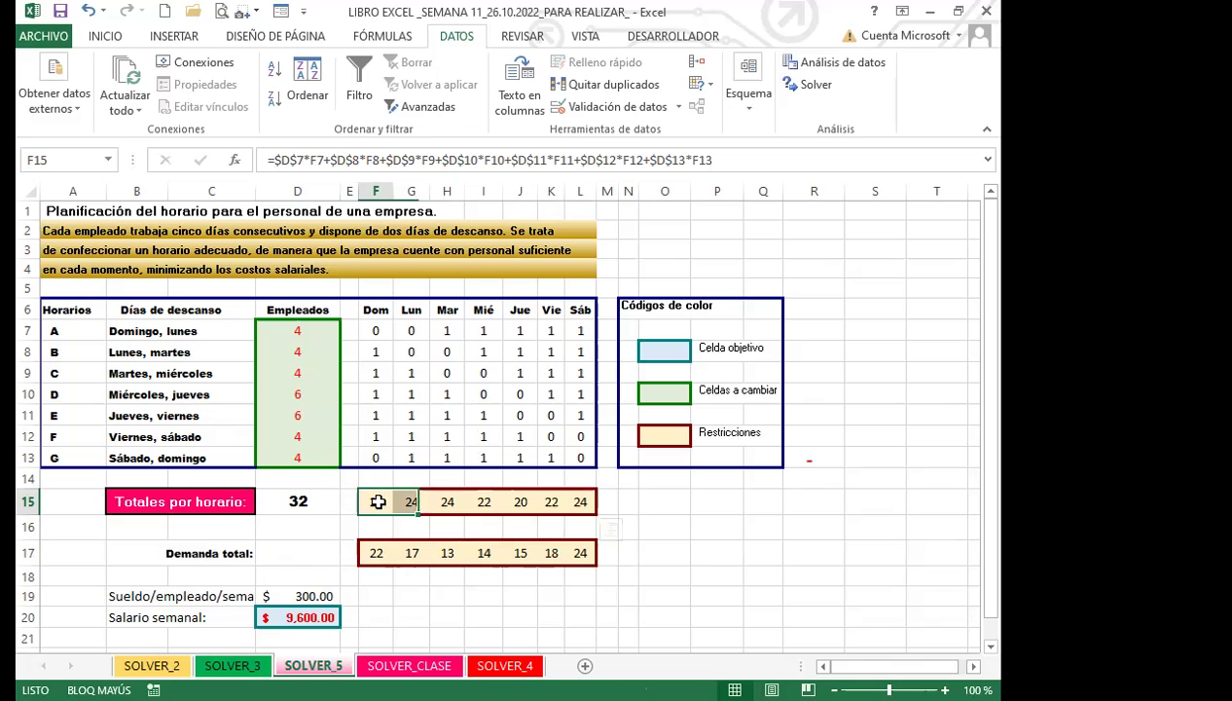
{"action": "left_click", "coordinate": [290, 592]}
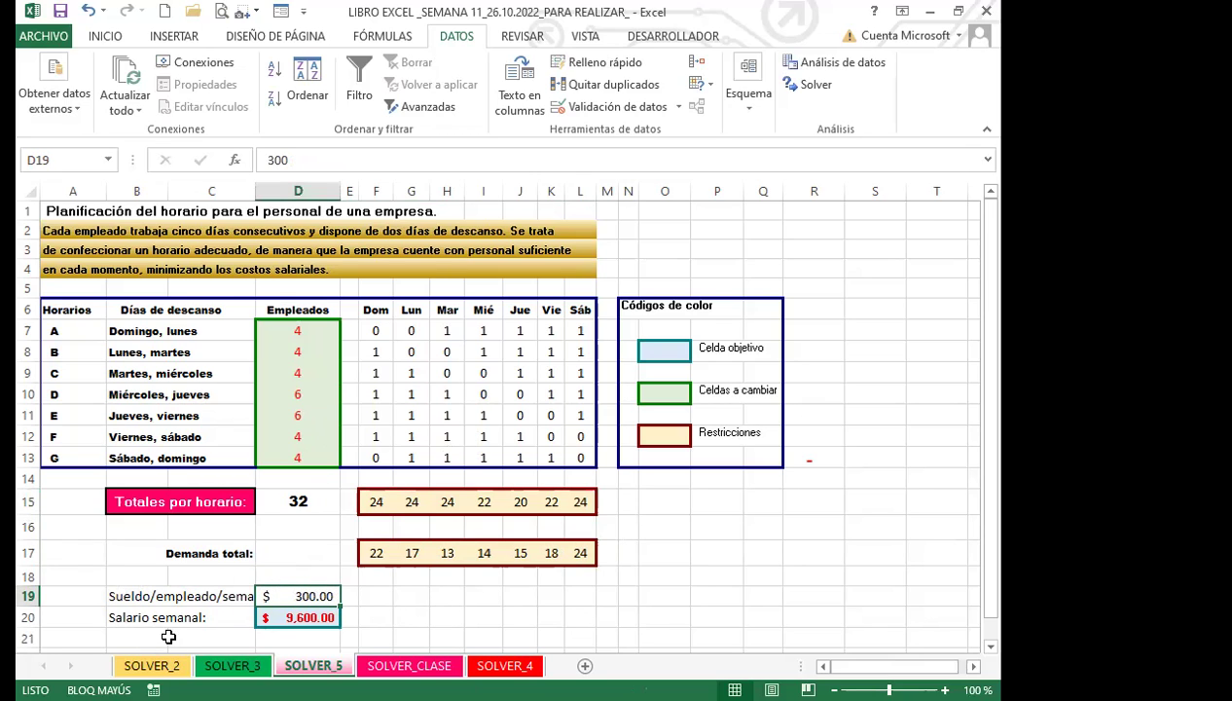
{"action": "left_click", "coordinate": [307, 617]}
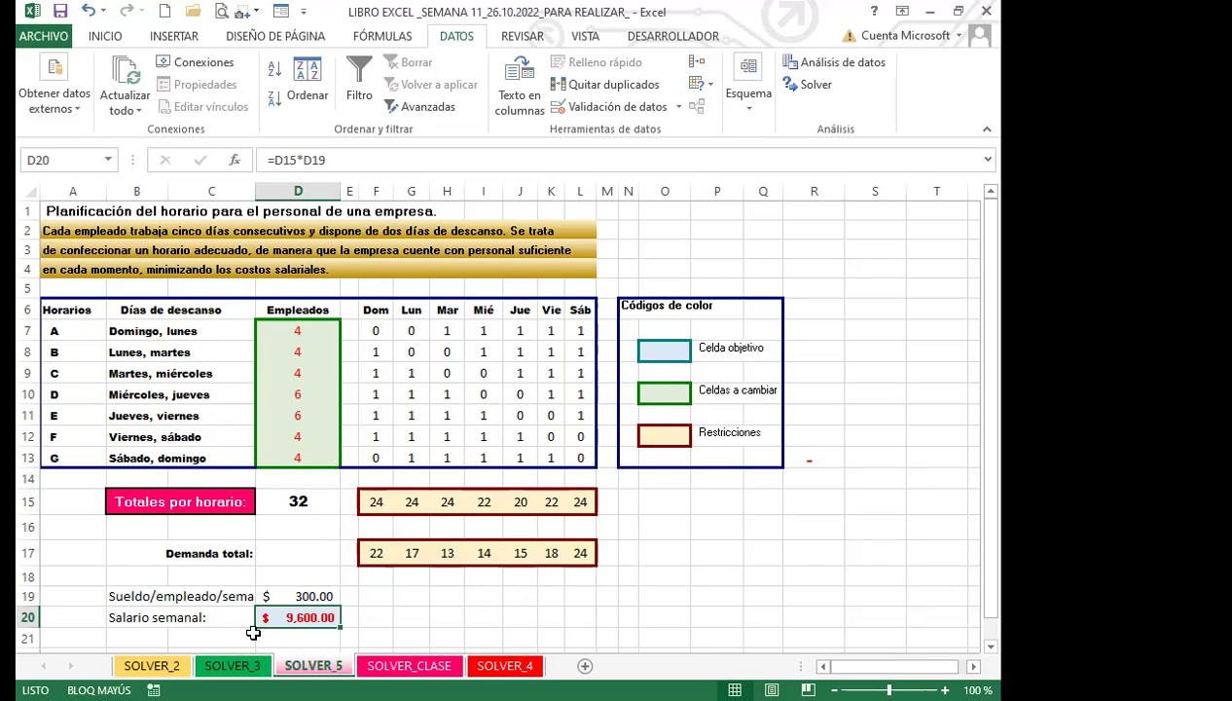
{"action": "left_click", "coordinate": [467, 595]}
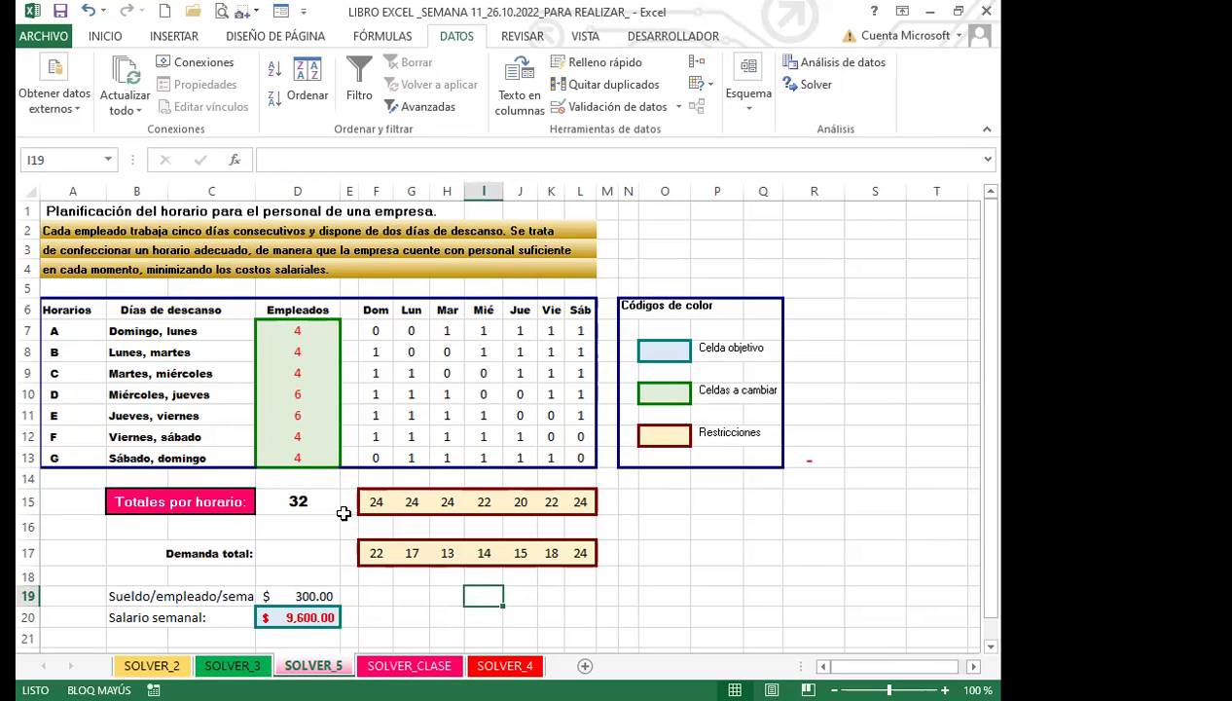
Examine the constraint ranges, checking the daily staff totals in F15:L15 against the Demanda total row in F17:L17.
{"action": "left_click", "coordinate": [375, 501]}
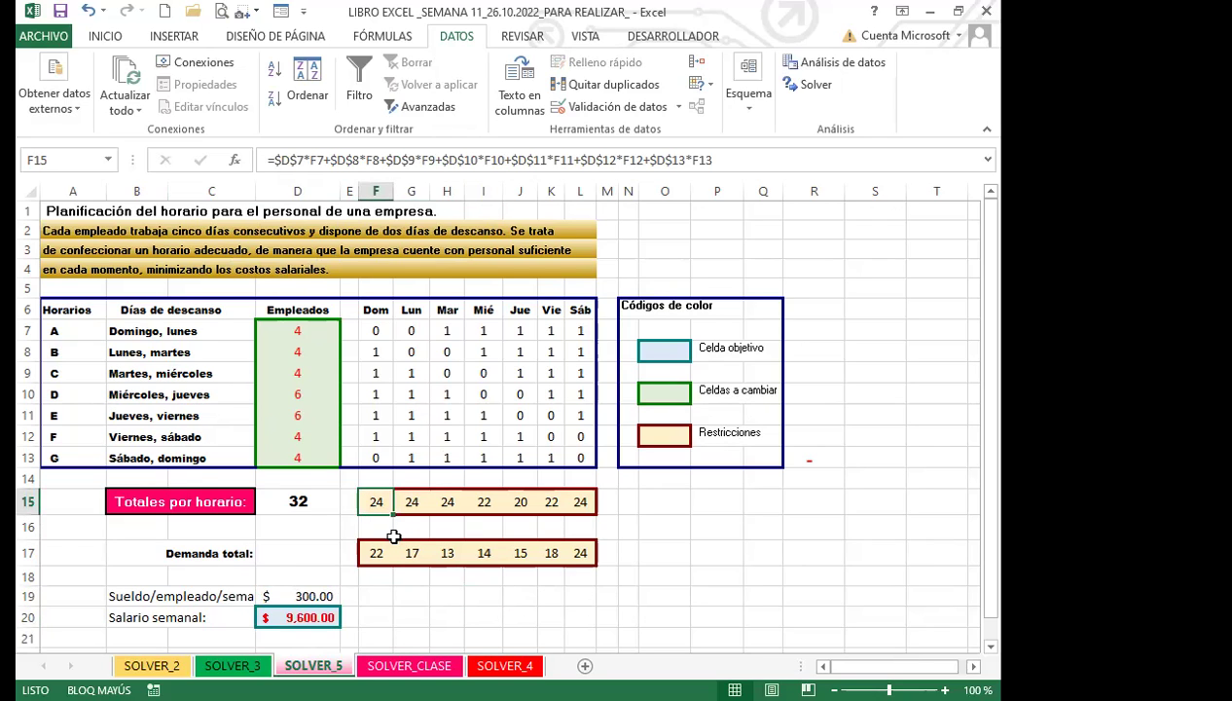
{"action": "left_click", "coordinate": [436, 601]}
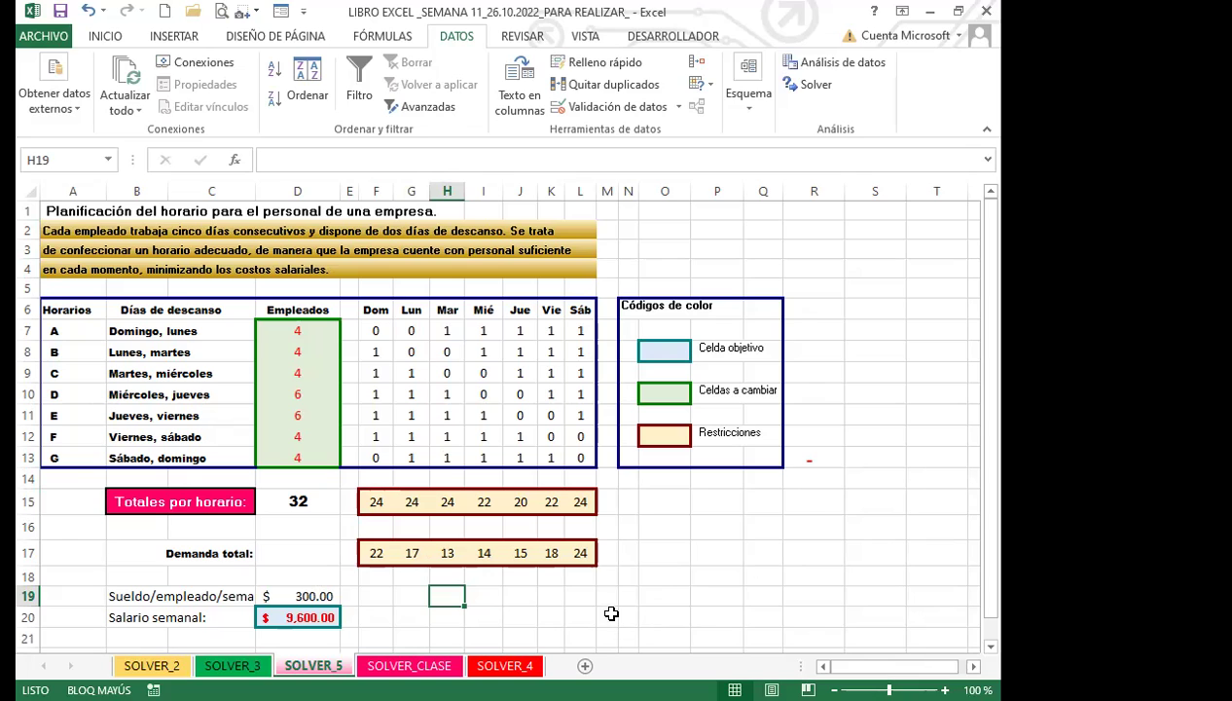
{"action": "left_click", "coordinate": [639, 577]}
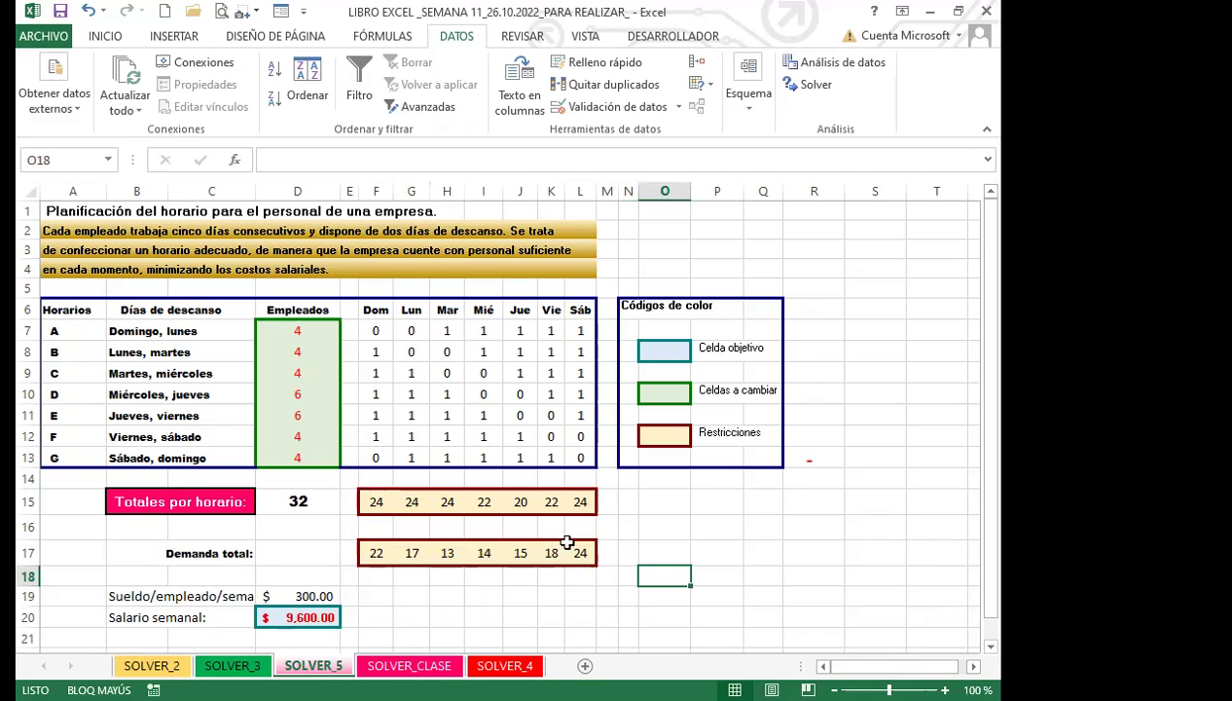
{"action": "left_click_drag", "start_coordinate": [376, 502], "coordinate": [580, 503]}
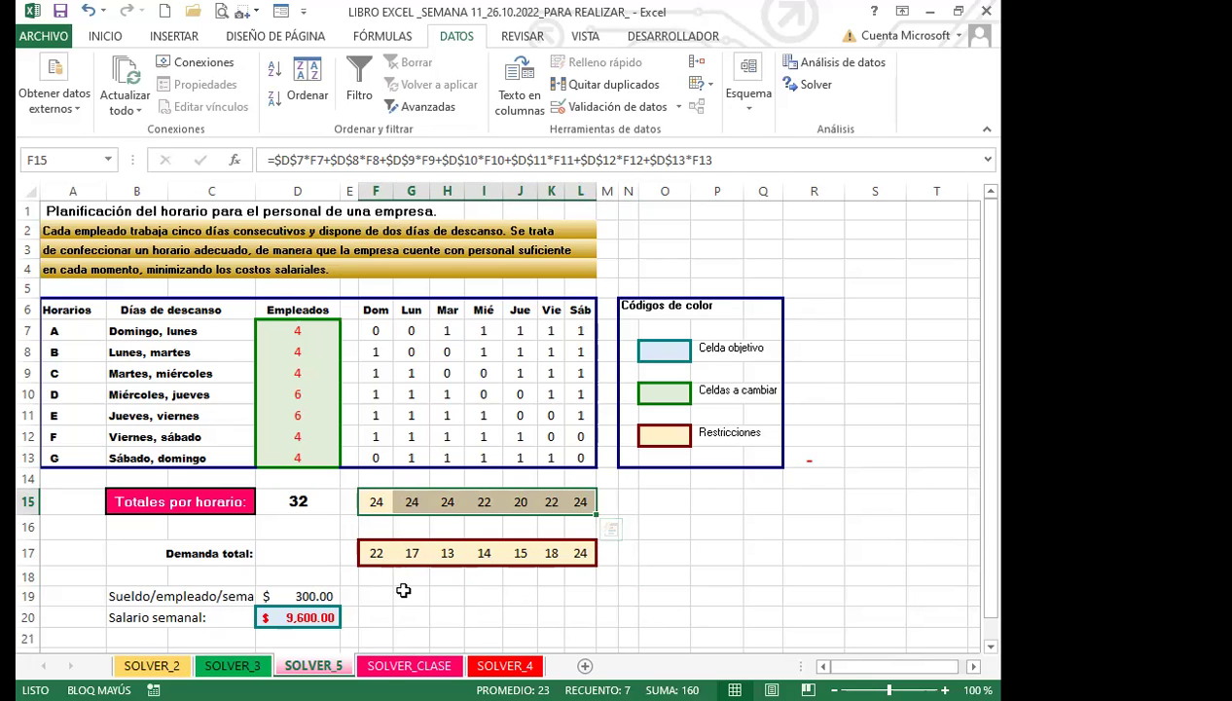
{"action": "left_click", "coordinate": [378, 501]}
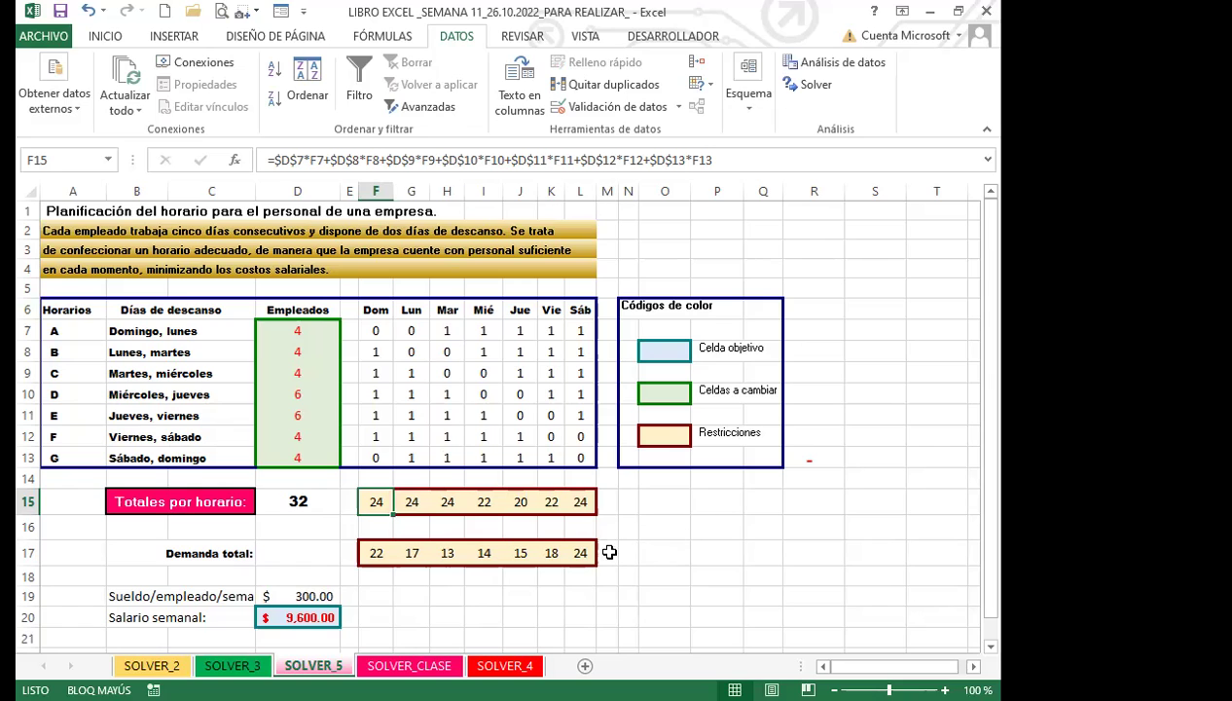
{"action": "left_click", "coordinate": [606, 501]}
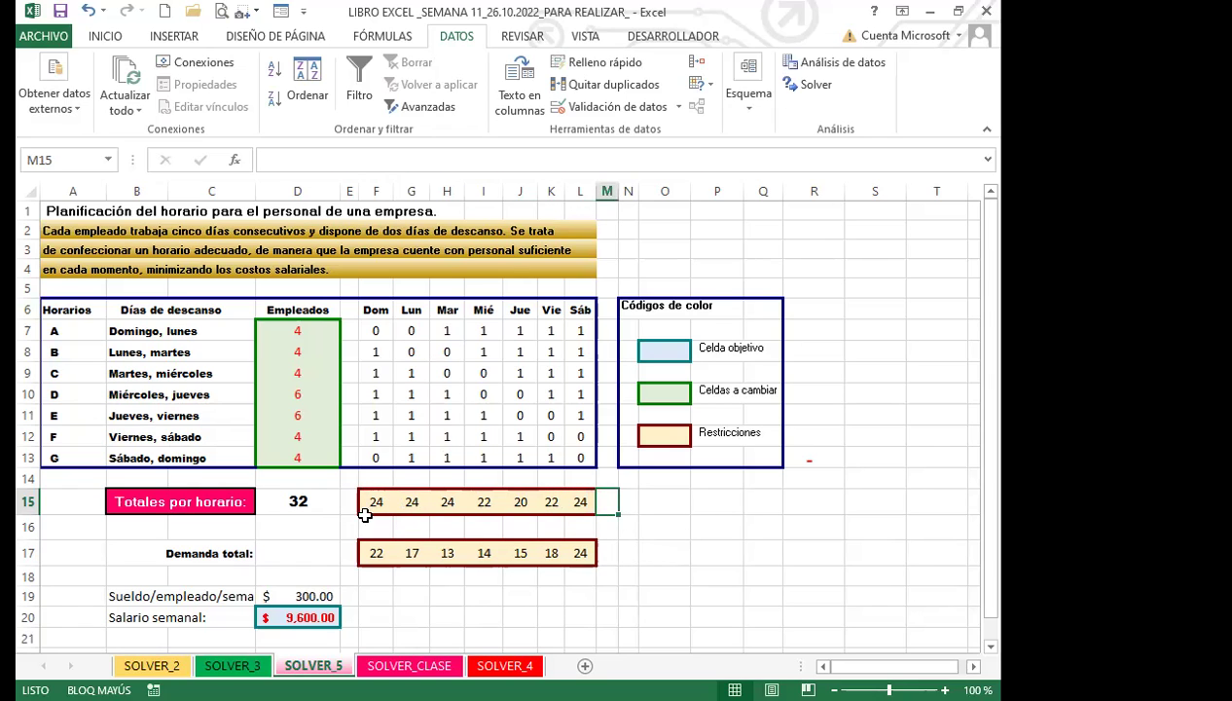
{"action": "left_click", "coordinate": [375, 503]}
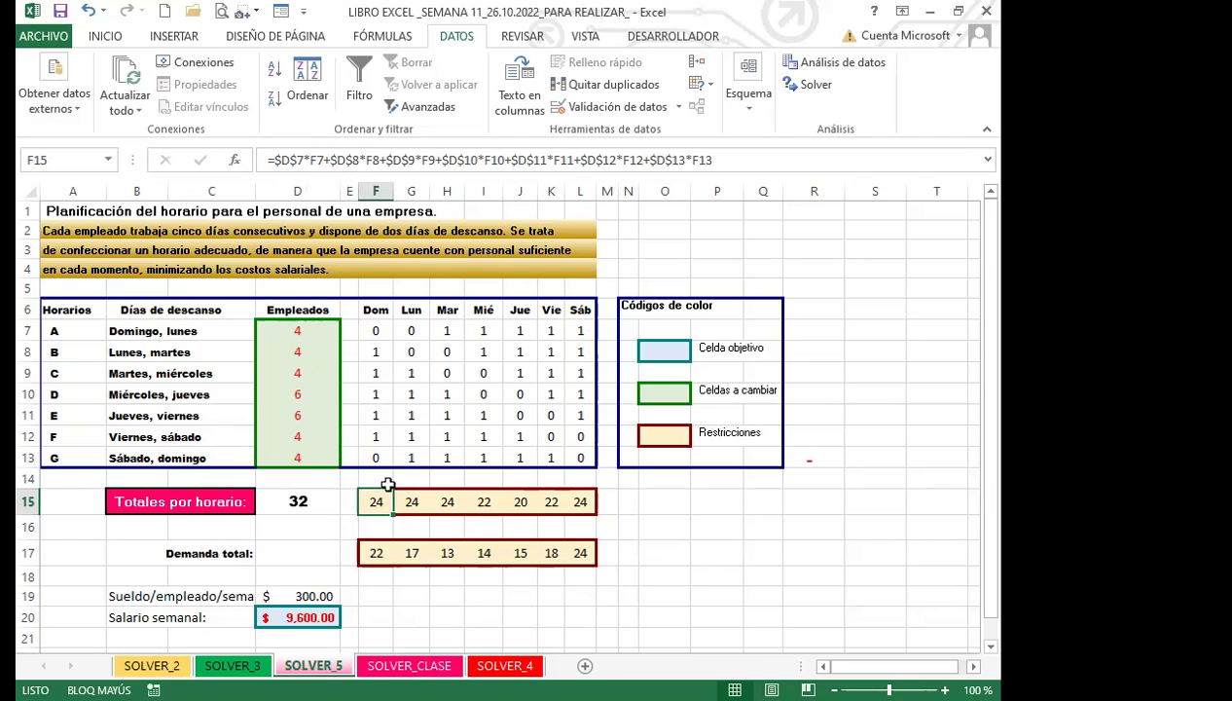
{"action": "left_click", "coordinate": [379, 555]}
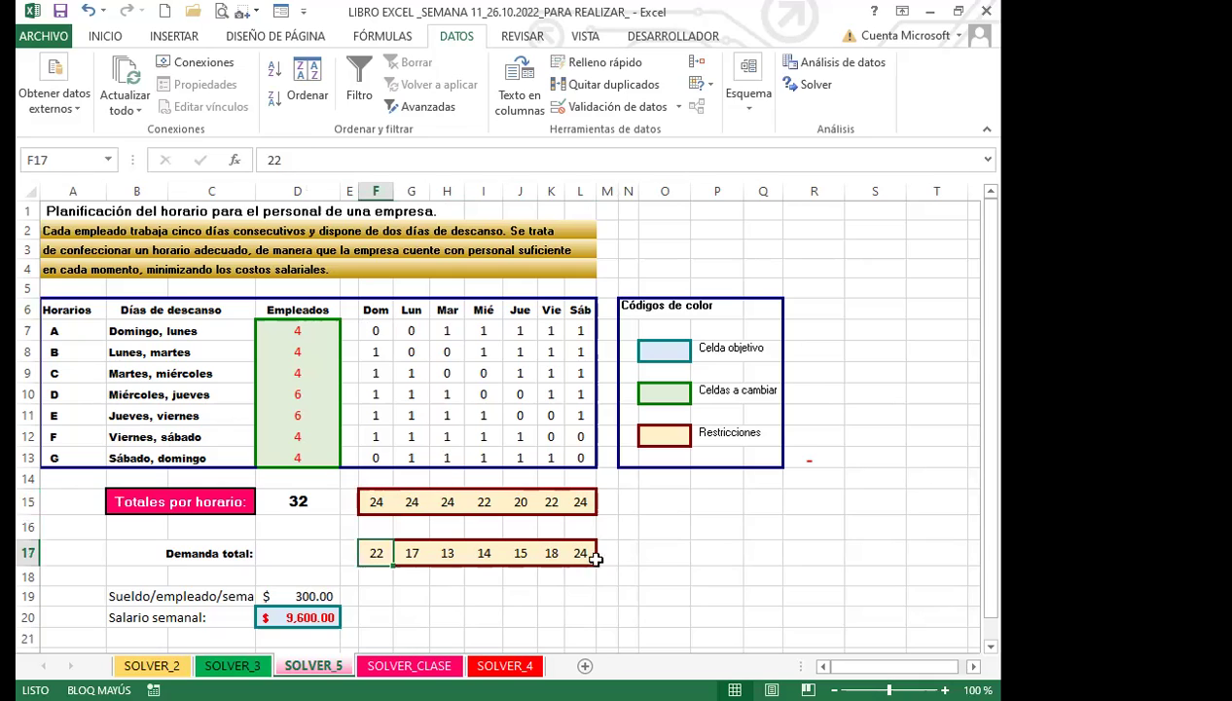
{"action": "left_click", "coordinate": [628, 552]}
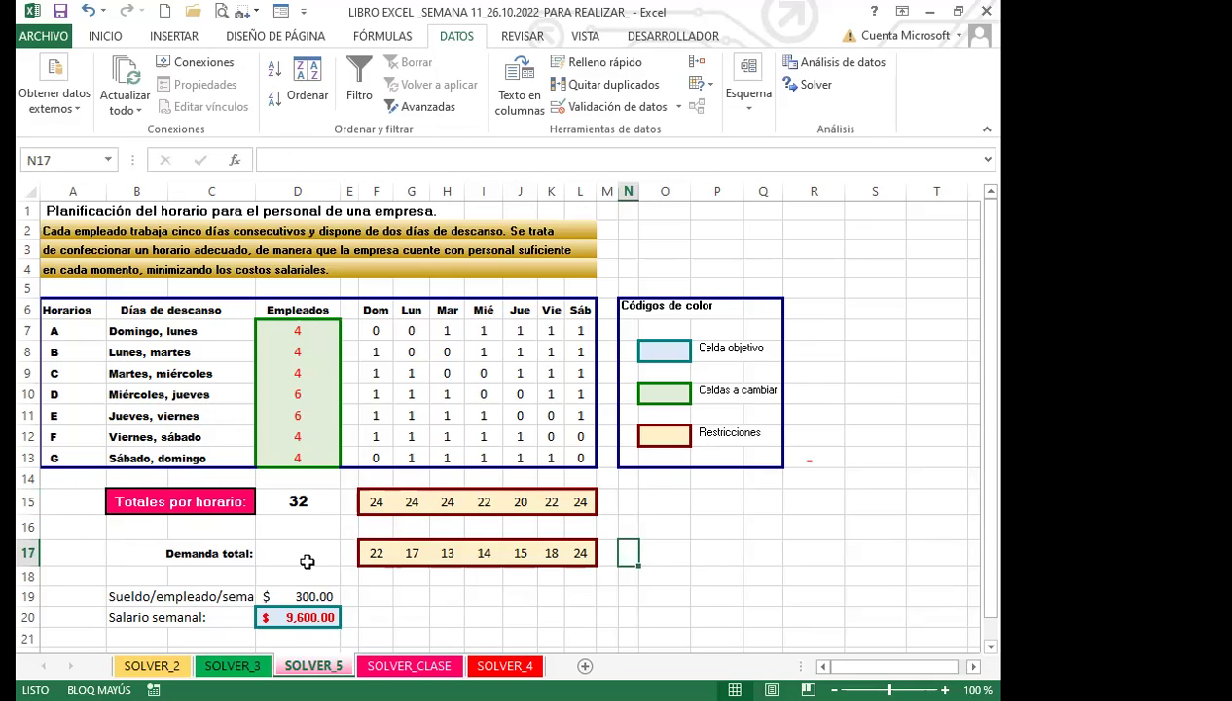
Open Solver for the staff scheduling model and set its objective to the Salario semanal cell, $D$20.
{"action": "left_click", "coordinate": [411, 615]}
{"action": "scroll", "coordinate": [314, 565], "scroll_direction": "down", "scroll_amount": 1}
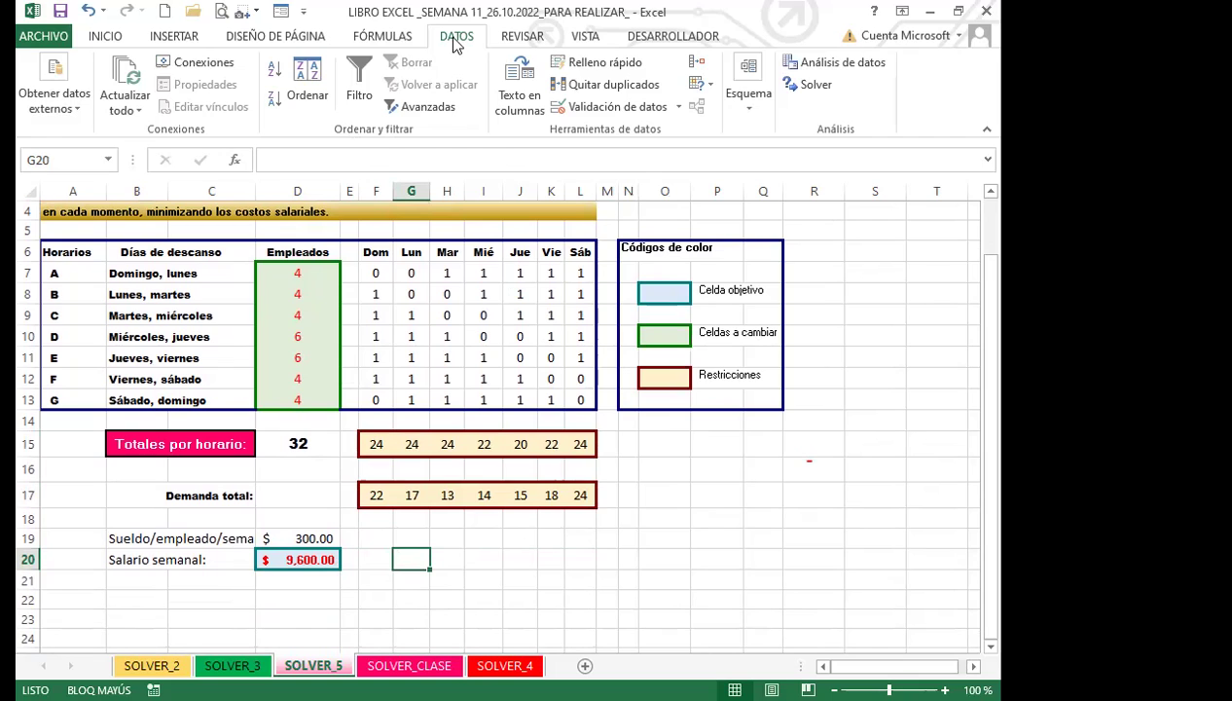
{"action": "left_click", "coordinate": [817, 88]}
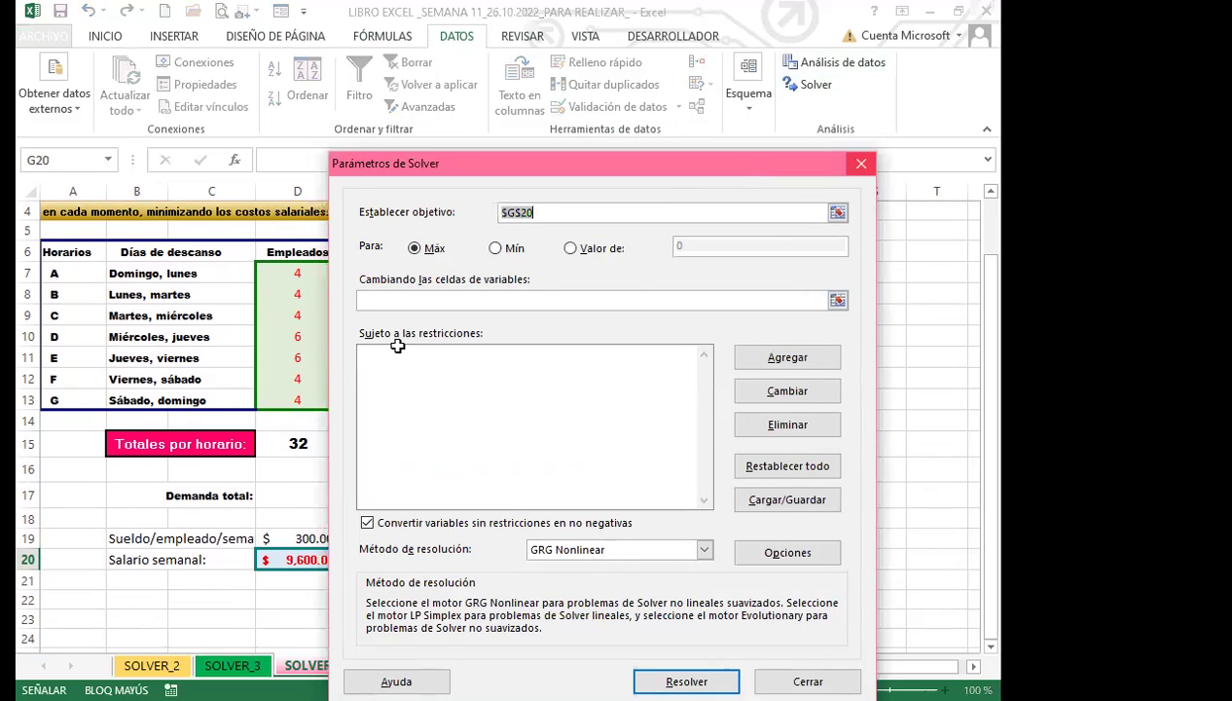
{"action": "key", "text": "Escape"}
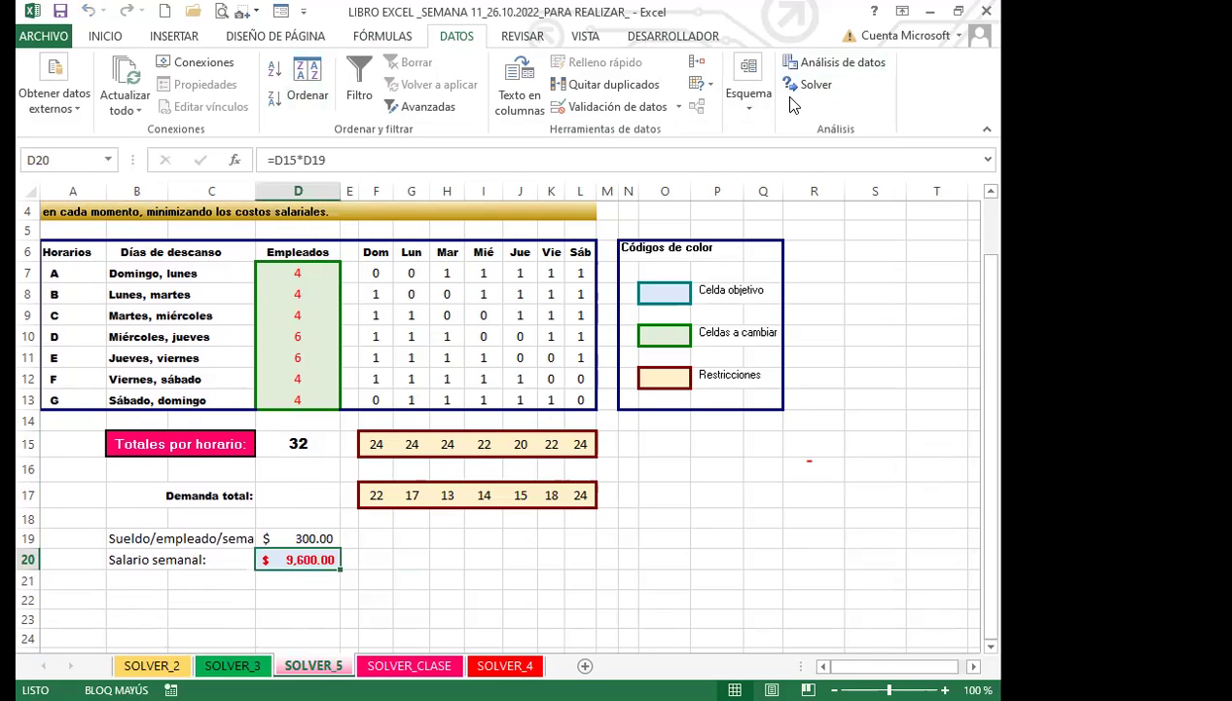
{"action": "left_click", "coordinate": [812, 86]}
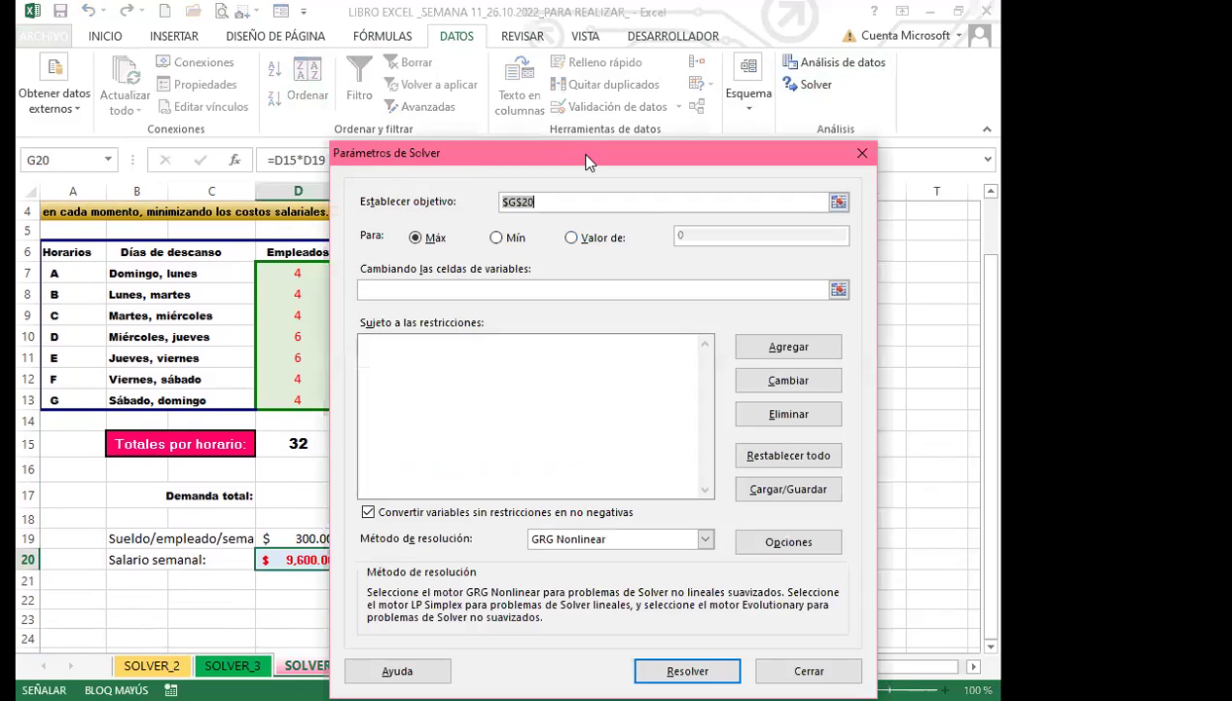
{"action": "left_click_drag", "start_coordinate": [587, 161], "coordinate": [678, 159]}
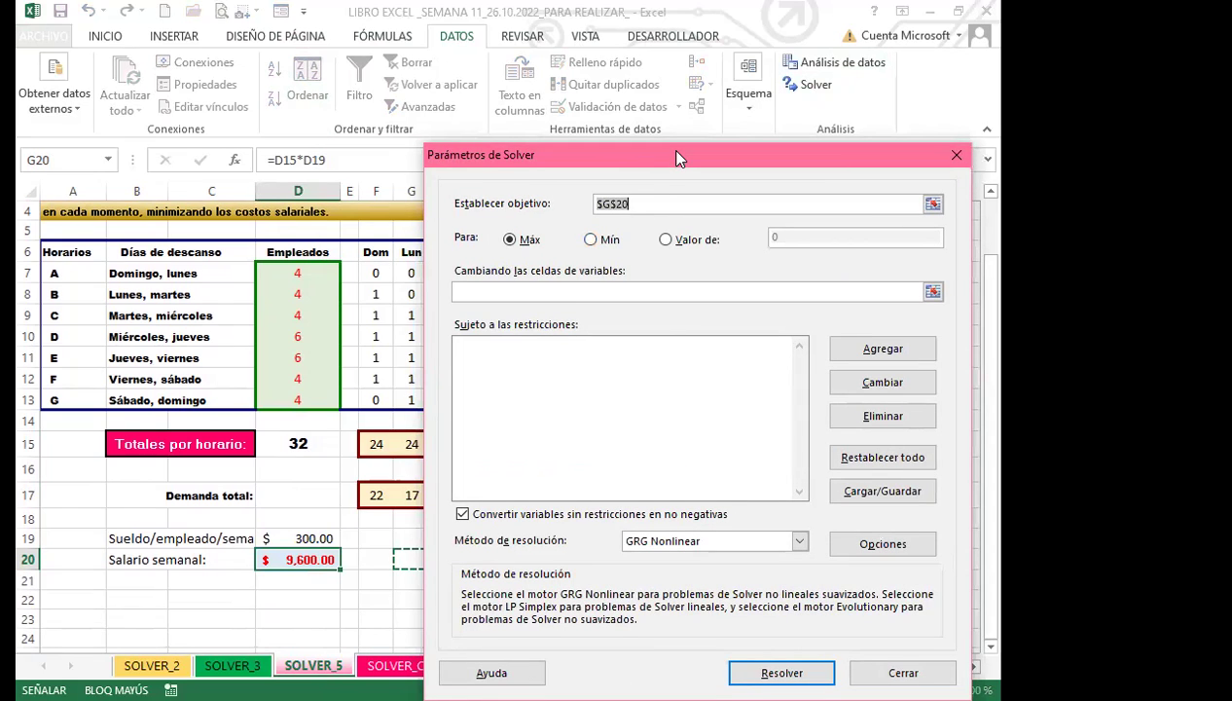
{"action": "left_click", "coordinate": [622, 205]}
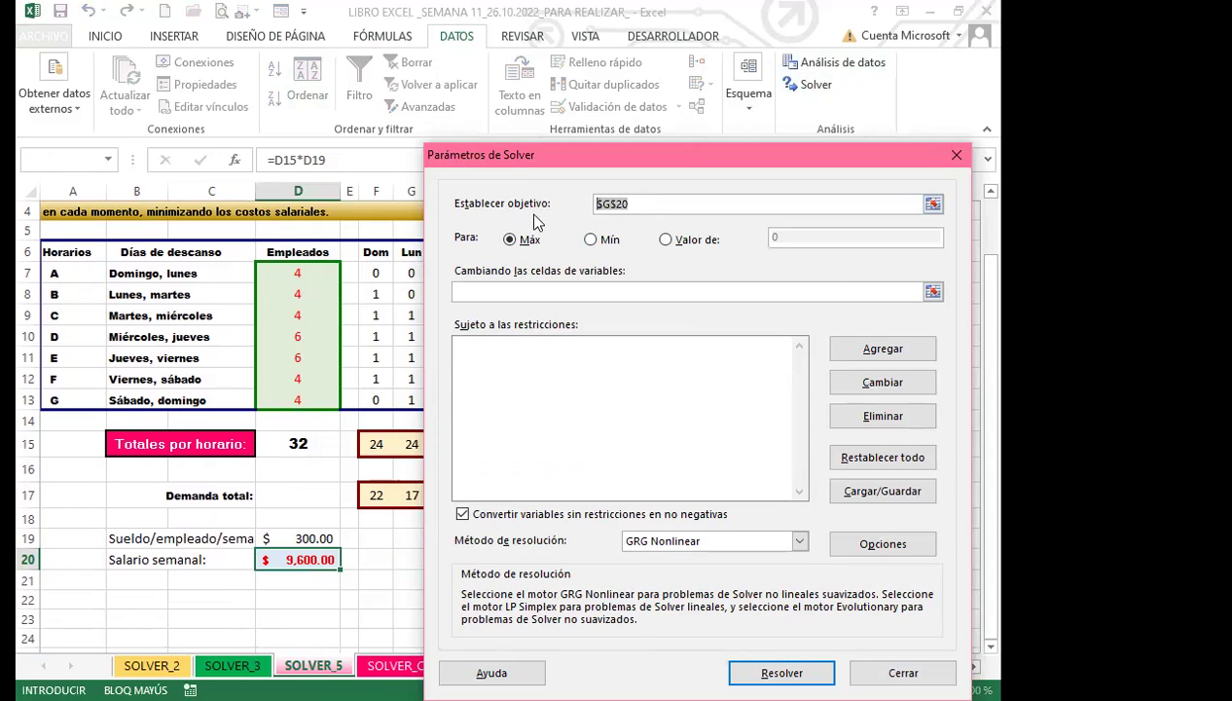
{"action": "left_click", "coordinate": [272, 557]}
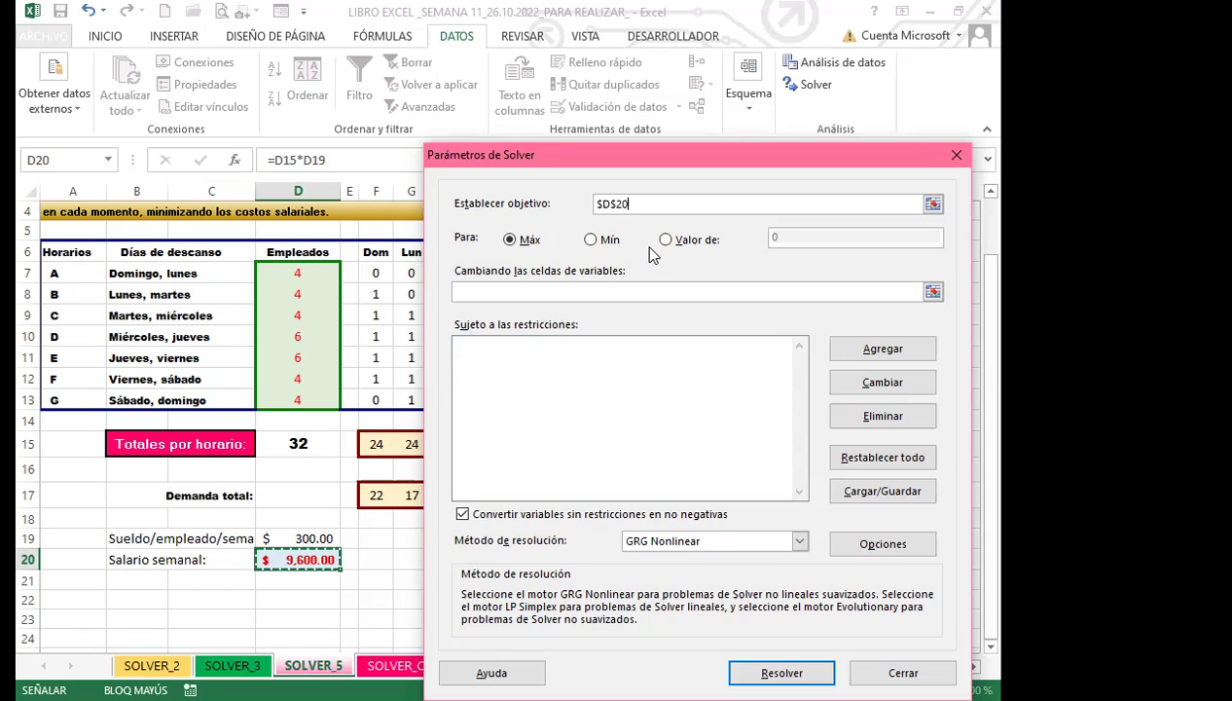
Set the Solver objective to Mín and choose the Empleados cells $D$7:$D$13 as the variable cells.
{"action": "left_click", "coordinate": [586, 242]}
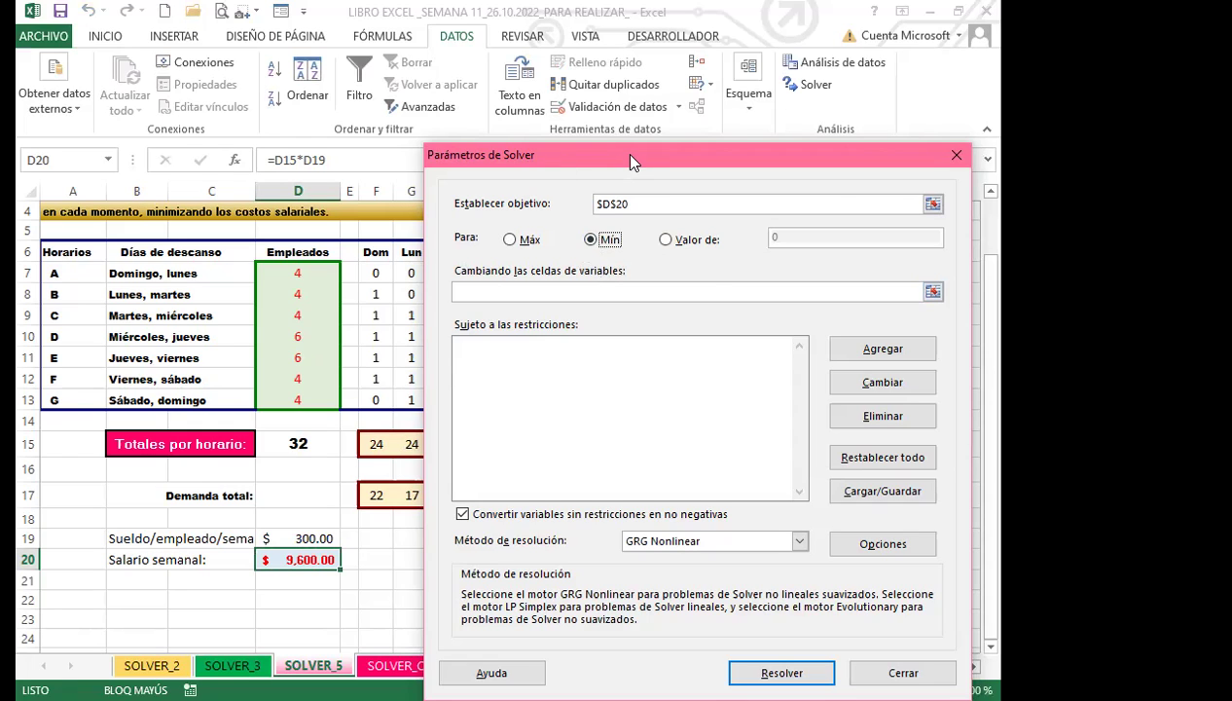
{"action": "left_click_drag", "start_coordinate": [630, 161], "coordinate": [893, 167]}
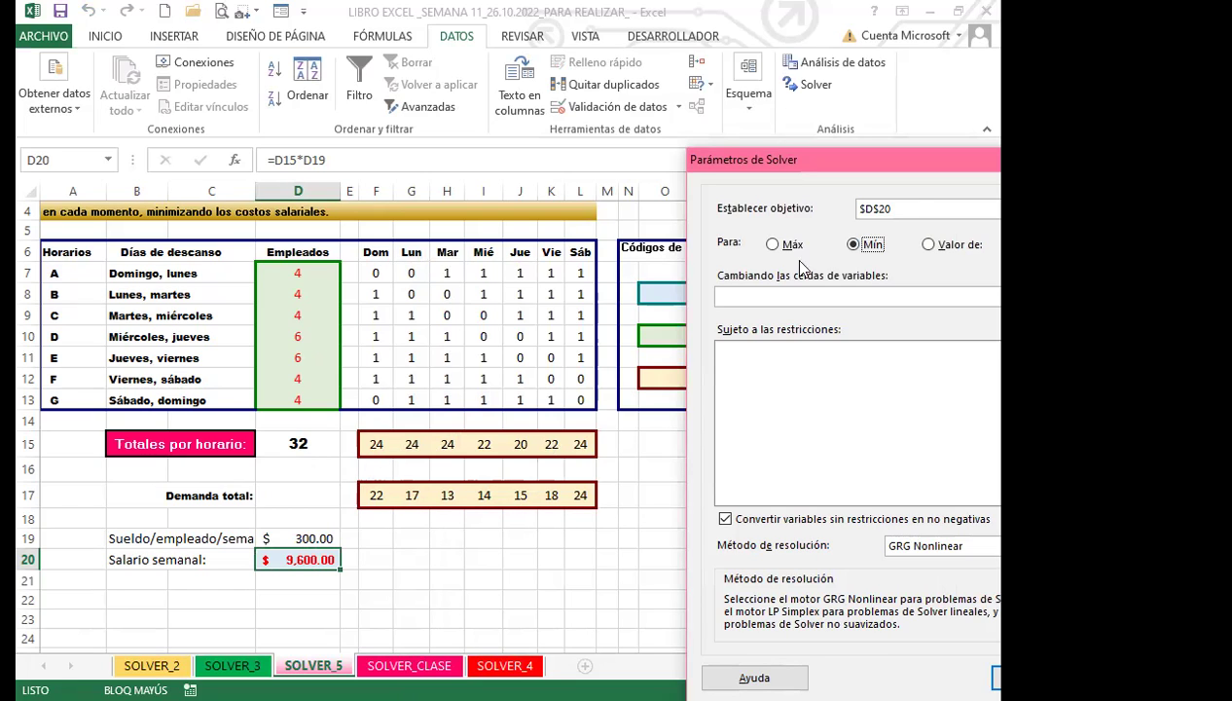
{"action": "left_click_drag", "start_coordinate": [691, 158], "coordinate": [461, 144]}
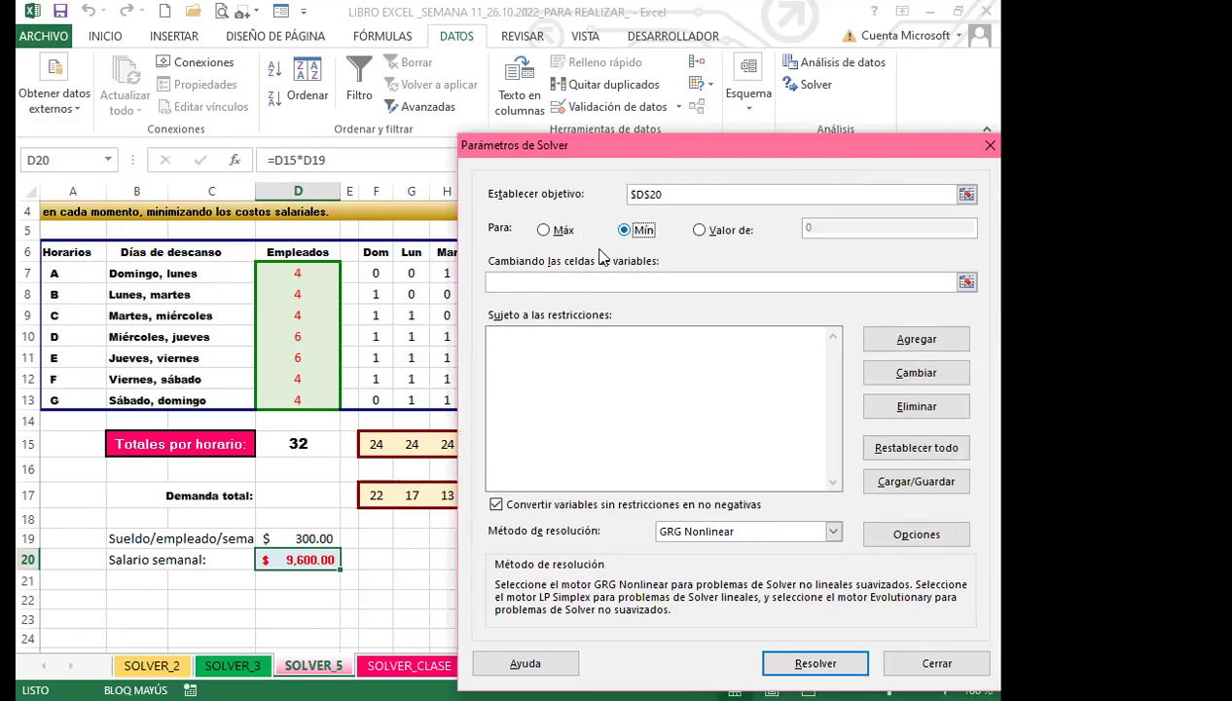
{"action": "left_click", "coordinate": [512, 281]}
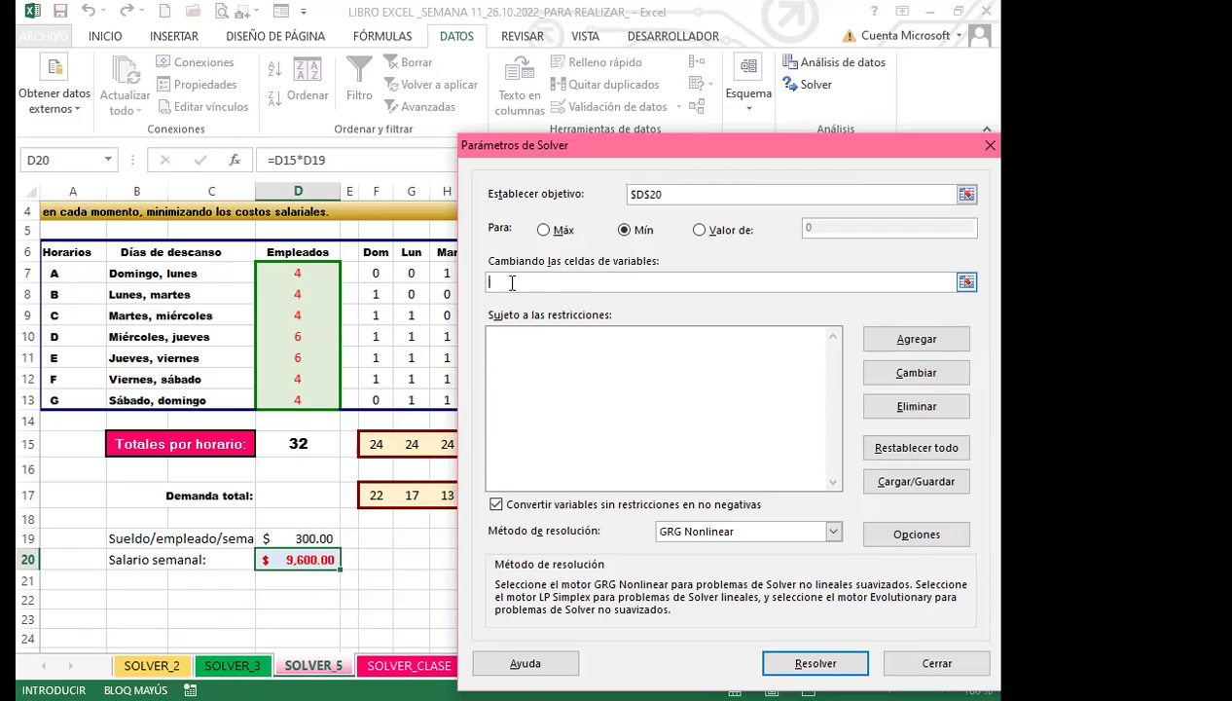
{"action": "left_click", "coordinate": [315, 271]}
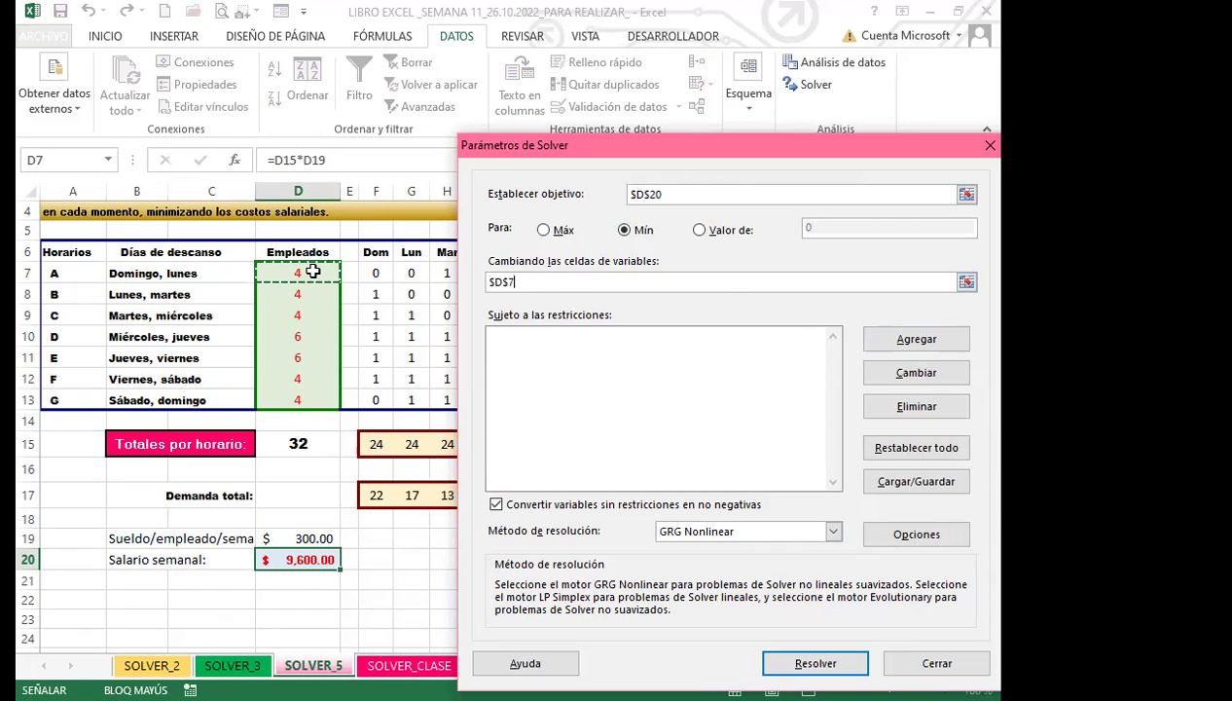
{"action": "left_click", "coordinate": [316, 399], "text": "shift"}
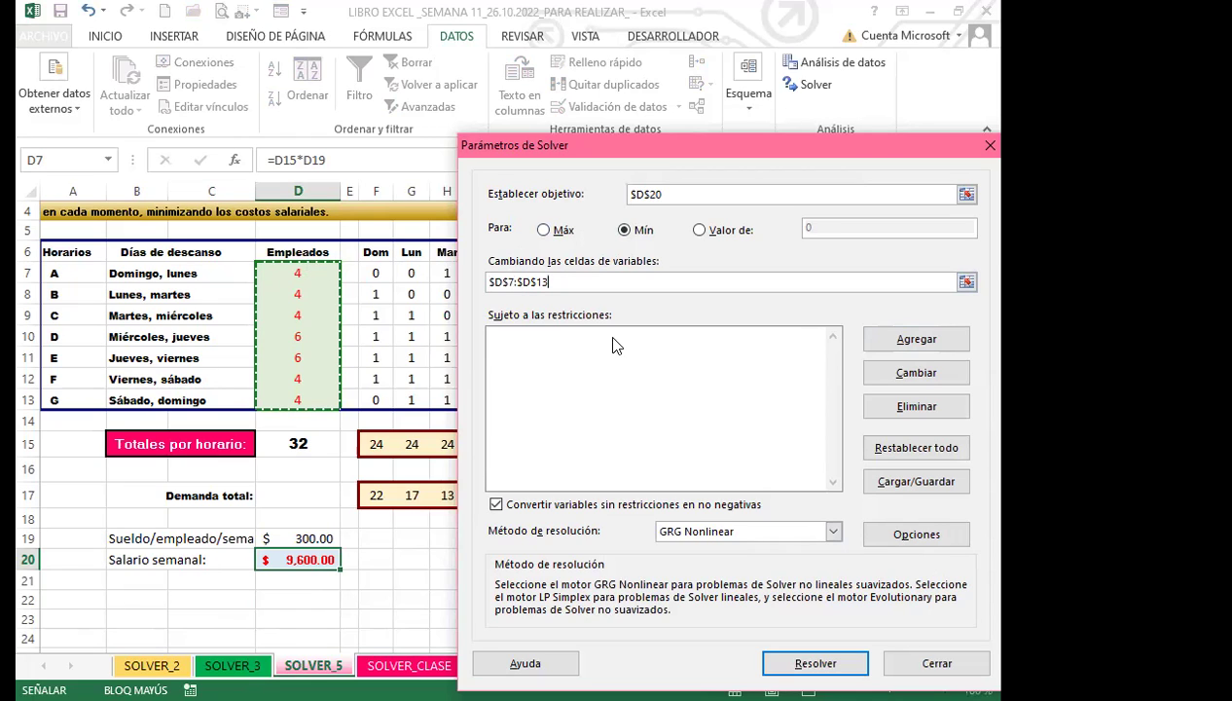
{"action": "left_click", "coordinate": [604, 382]}
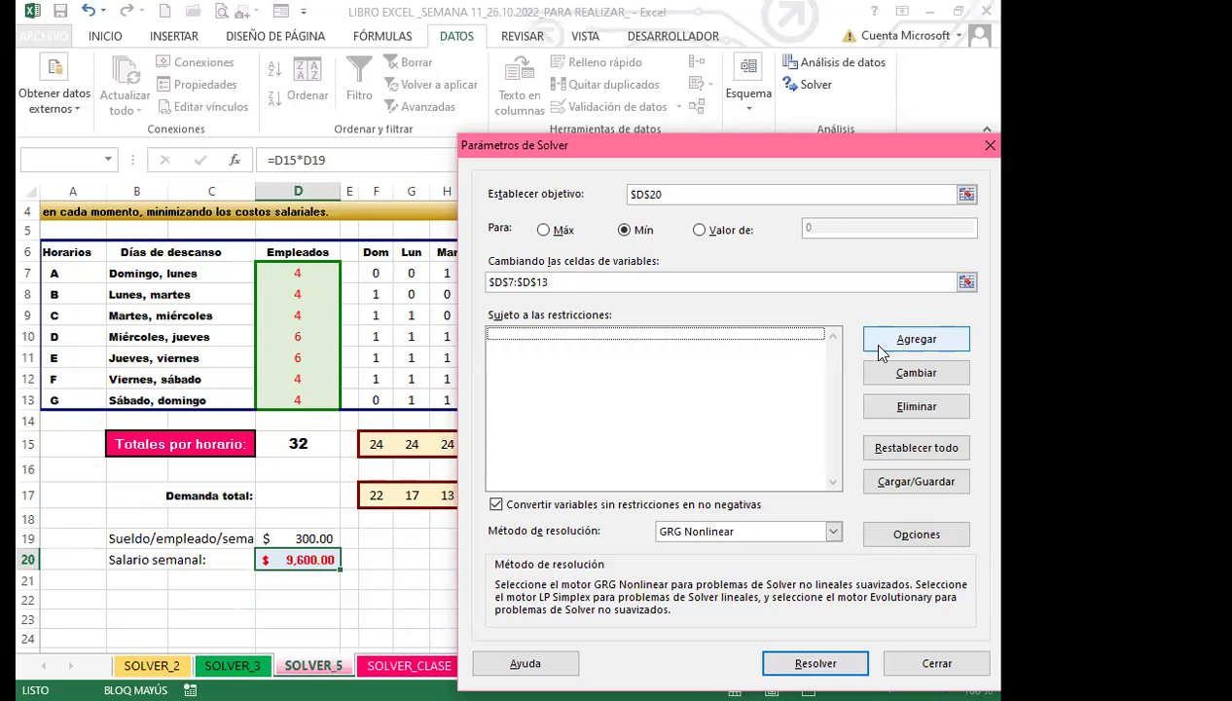
Add a Solver constraint requiring the Empleados cells $D$7:$D$13 to be integers (int).
{"action": "left_click", "coordinate": [916, 341]}
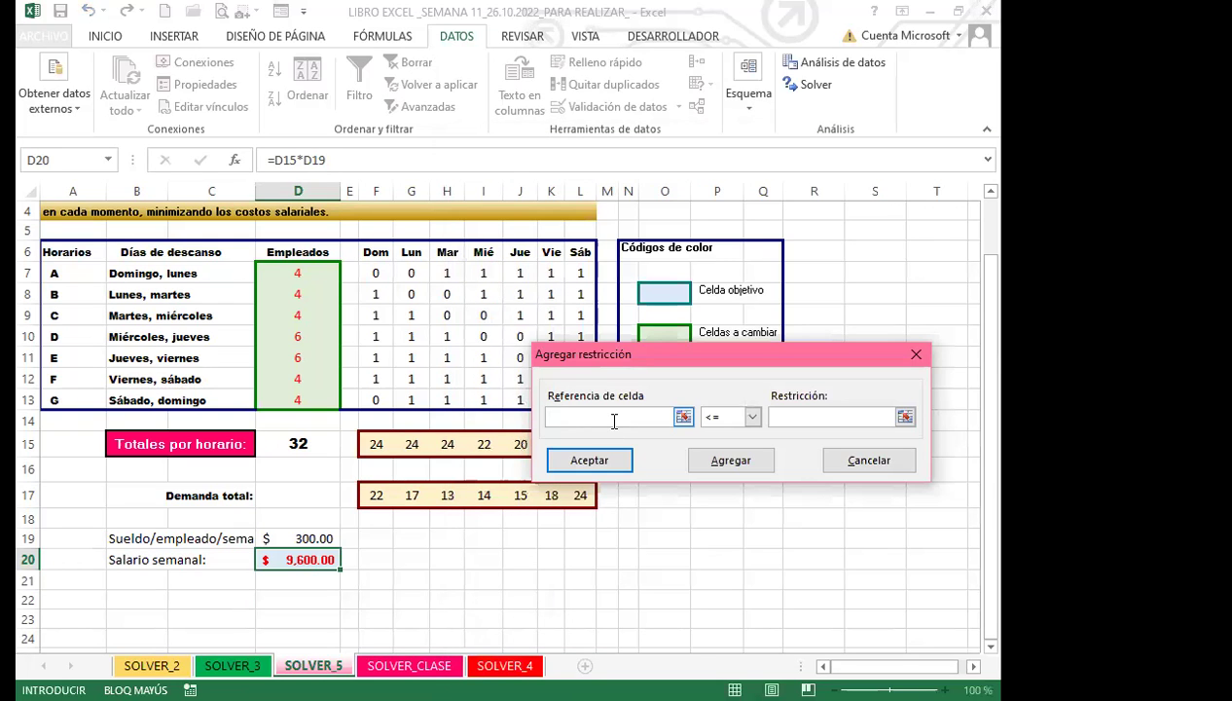
{"action": "left_click", "coordinate": [309, 273]}
{"action": "left_click_drag", "start_coordinate": [309, 362], "coordinate": [324, 398]}
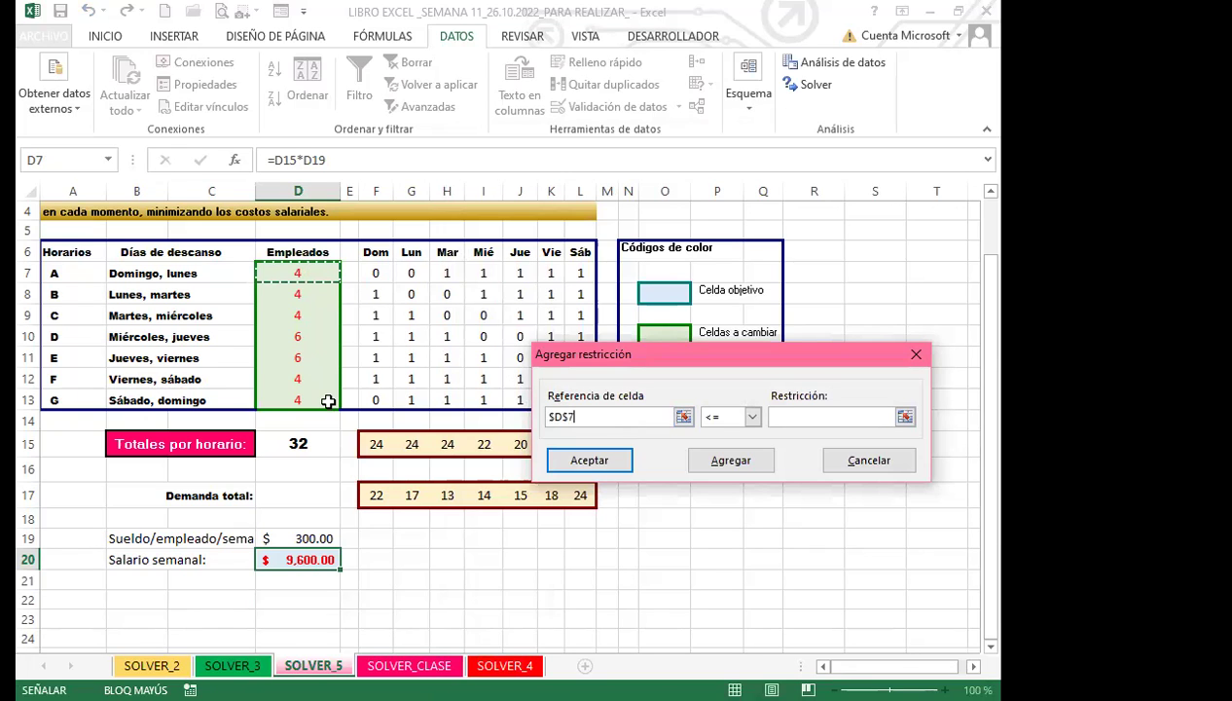
{"action": "left_click", "coordinate": [754, 419]}
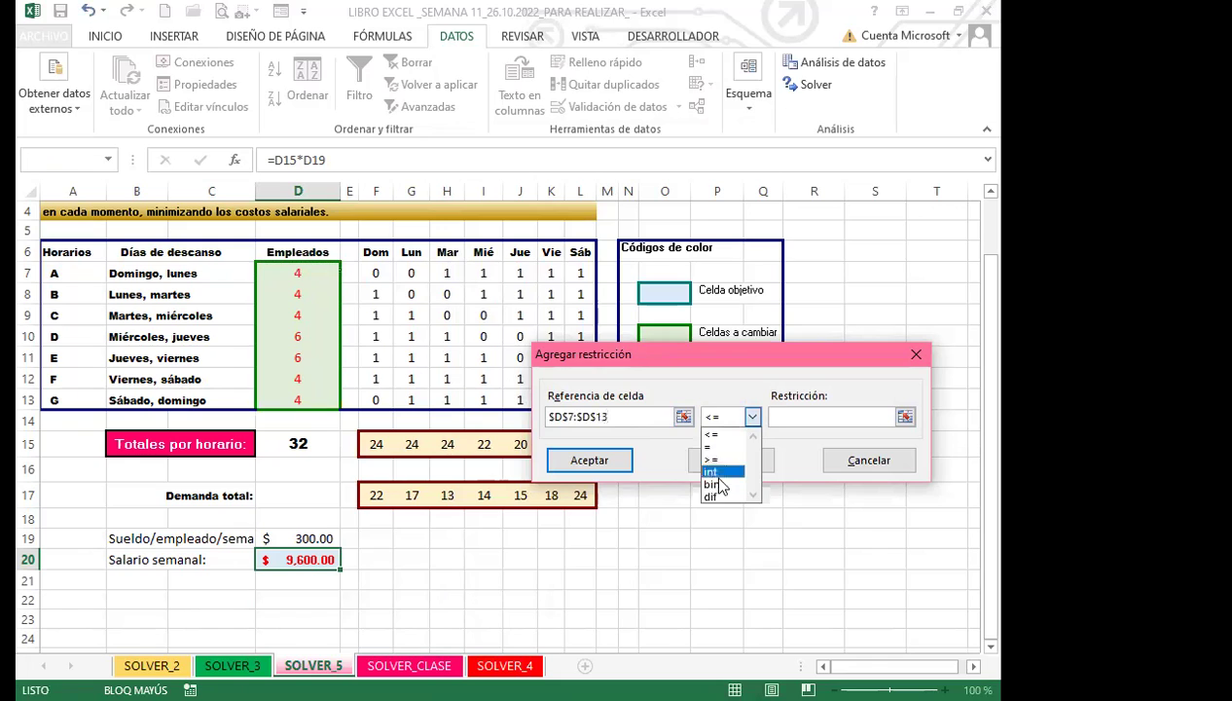
{"action": "left_click", "coordinate": [716, 474]}
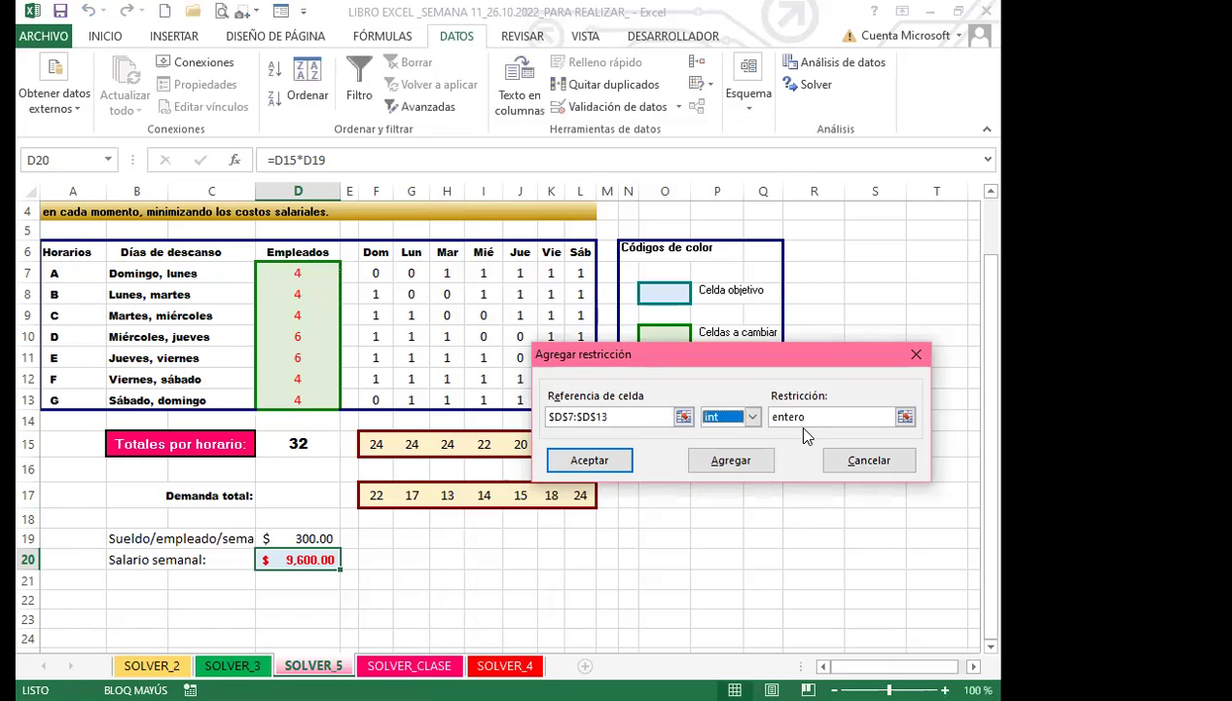
{"action": "left_click", "coordinate": [602, 469]}
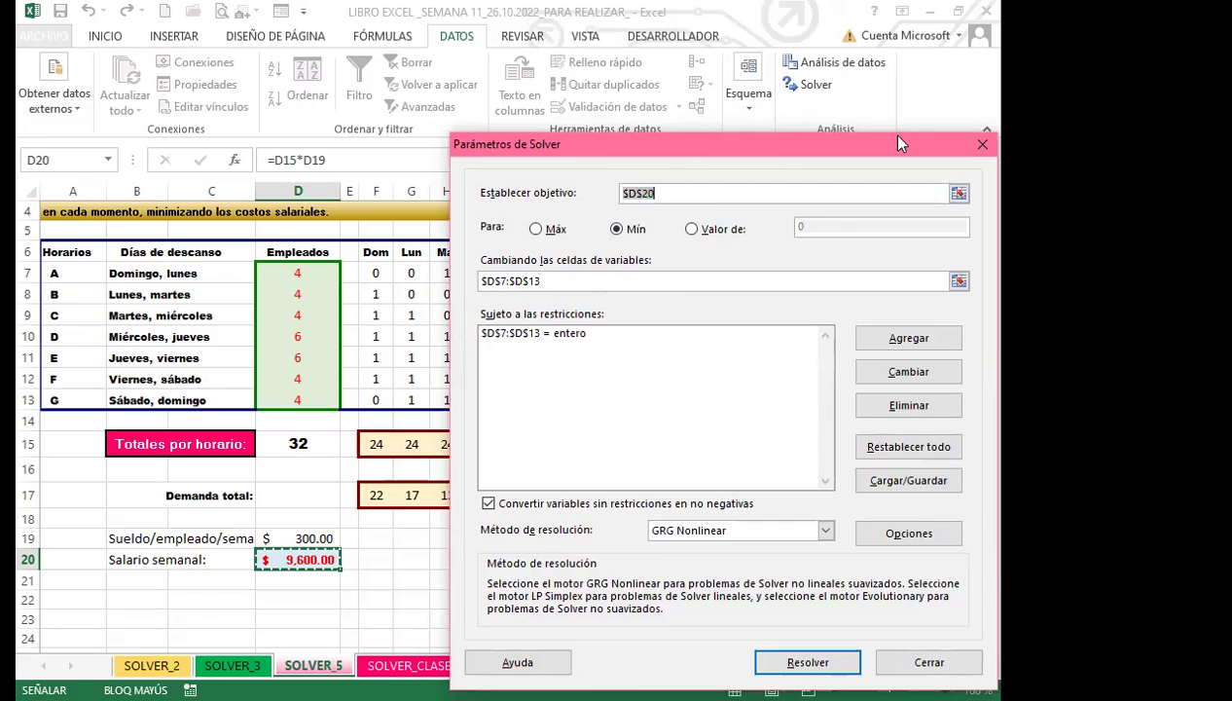
Add a Solver constraint requiring the Empleados cells $D$7:$D$13 to be >= 0.
{"action": "left_click_drag", "start_coordinate": [900, 144], "coordinate": [1086, 139]}
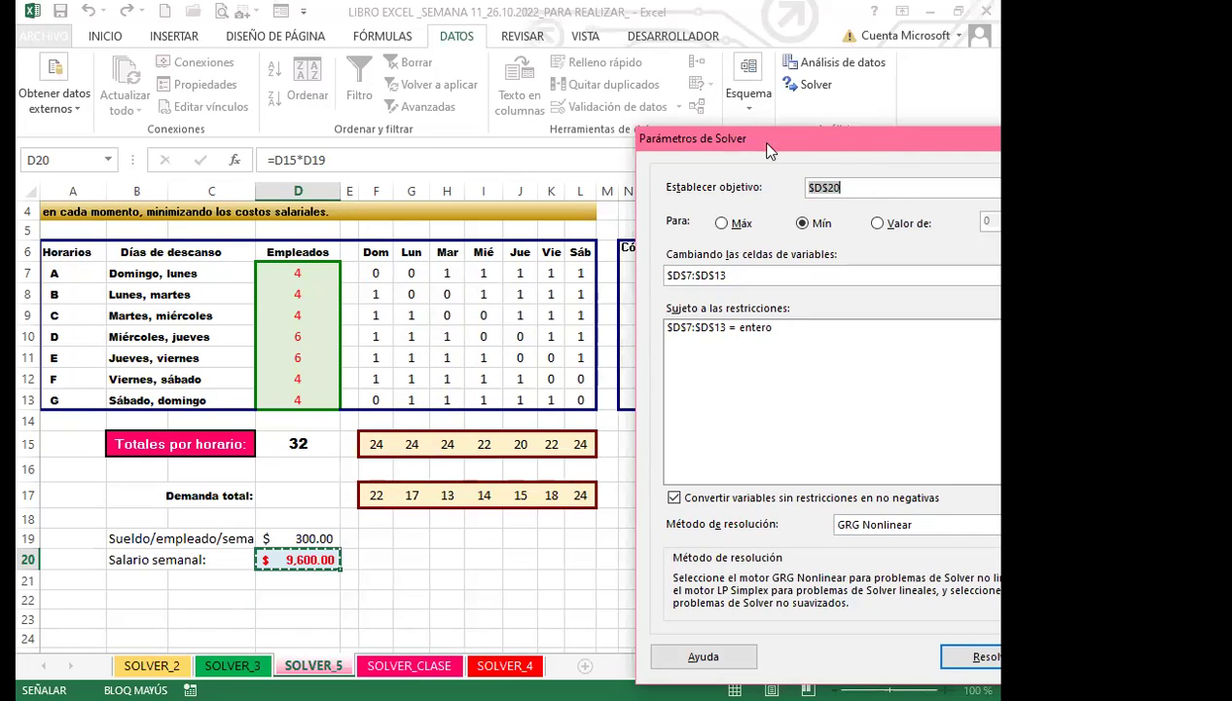
{"action": "left_click_drag", "start_coordinate": [883, 143], "coordinate": [620, 122]}
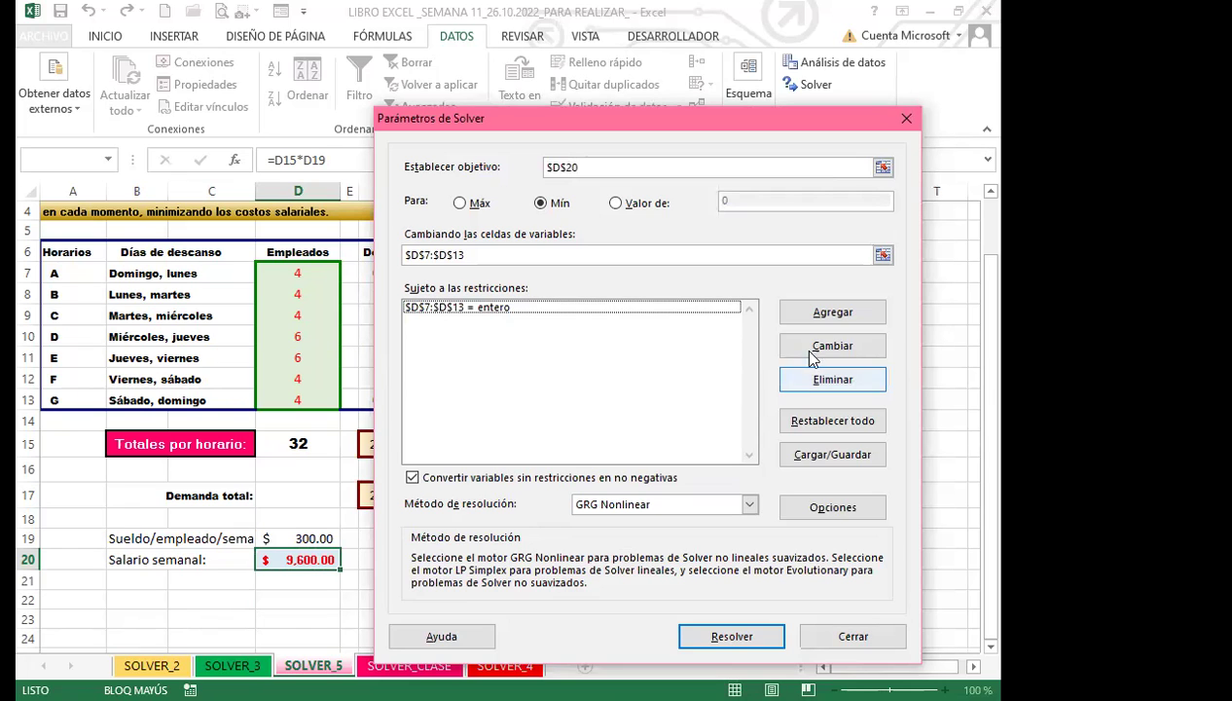
{"action": "left_click", "coordinate": [832, 315]}
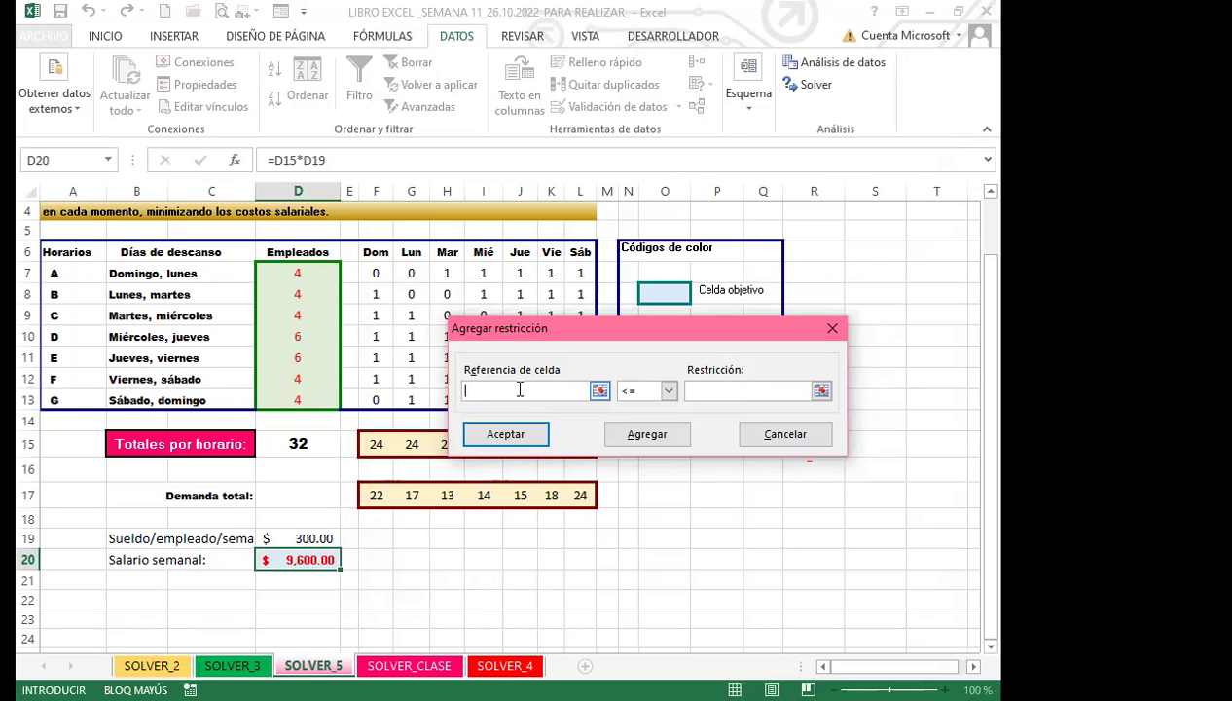
{"action": "left_click", "coordinate": [312, 273]}
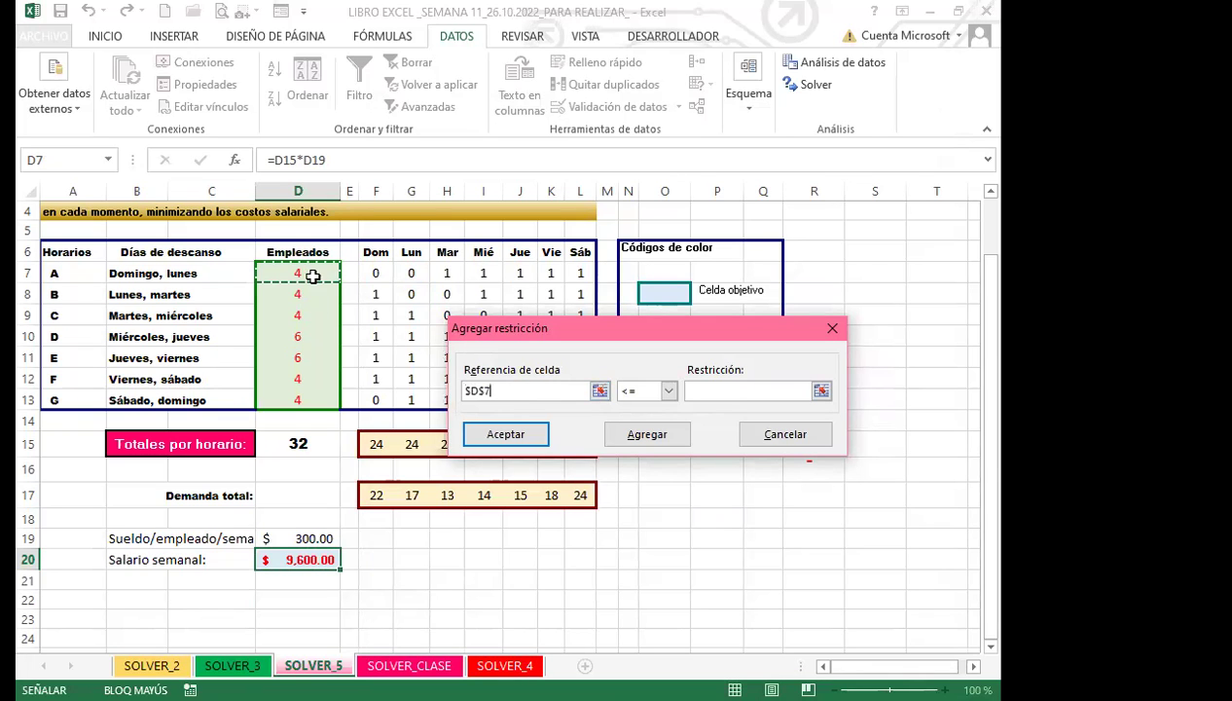
{"action": "left_click", "coordinate": [311, 399], "text": "shift"}
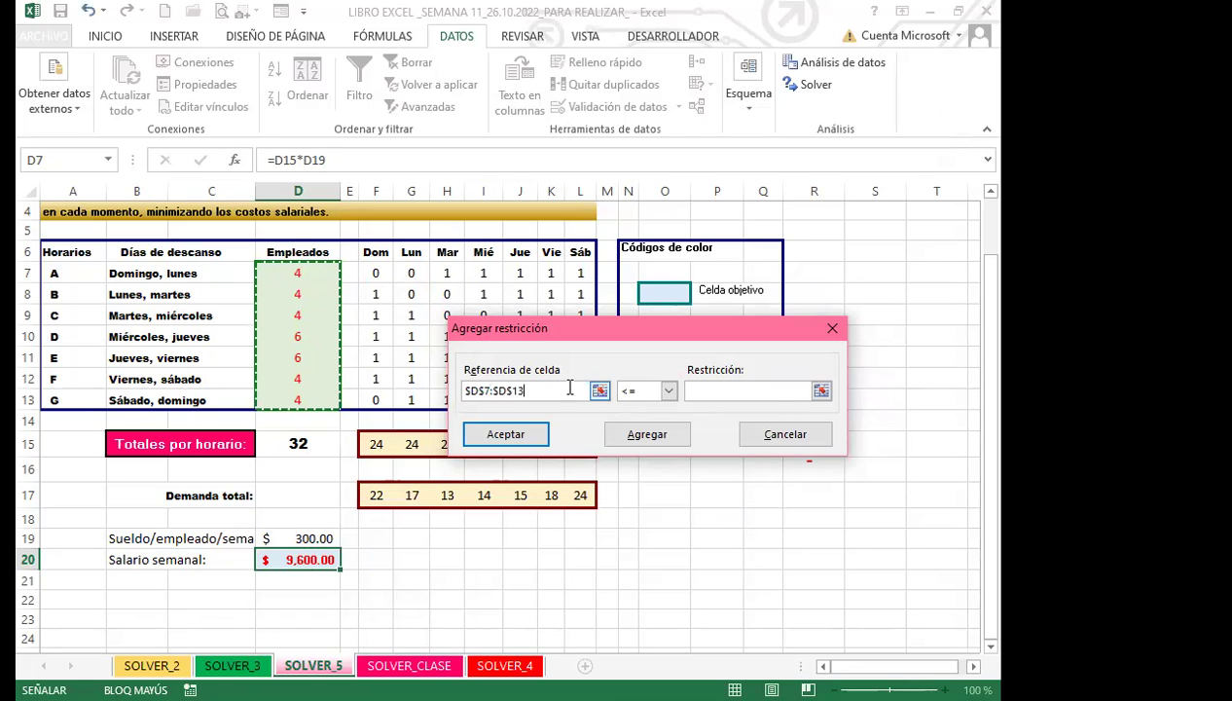
{"action": "left_click", "coordinate": [668, 391]}
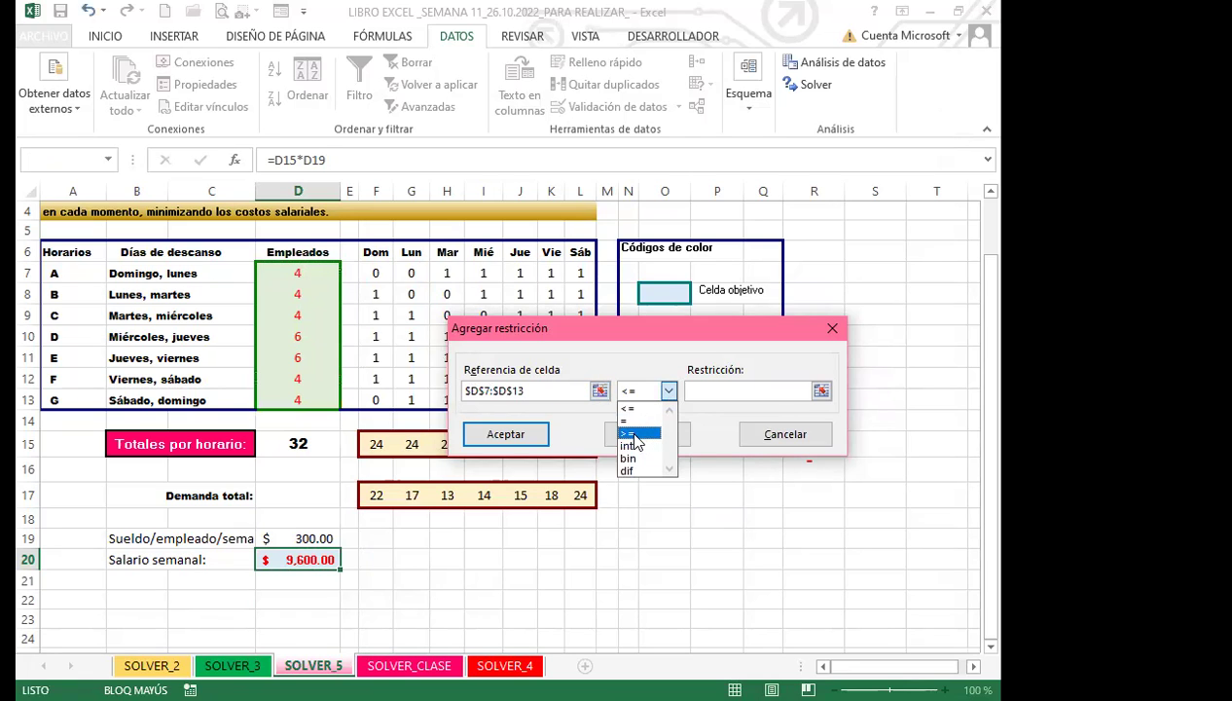
{"action": "left_click", "coordinate": [635, 434]}
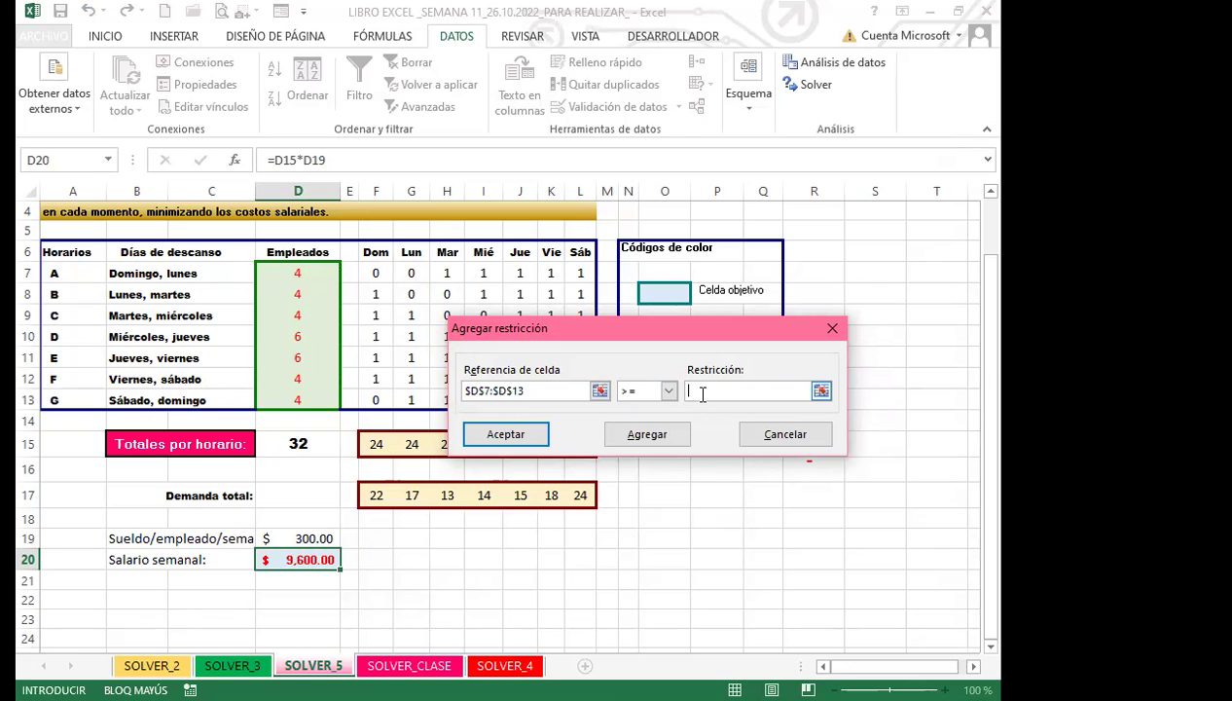
{"action": "type", "text": "0"}
{"action": "left_click", "coordinate": [504, 434]}
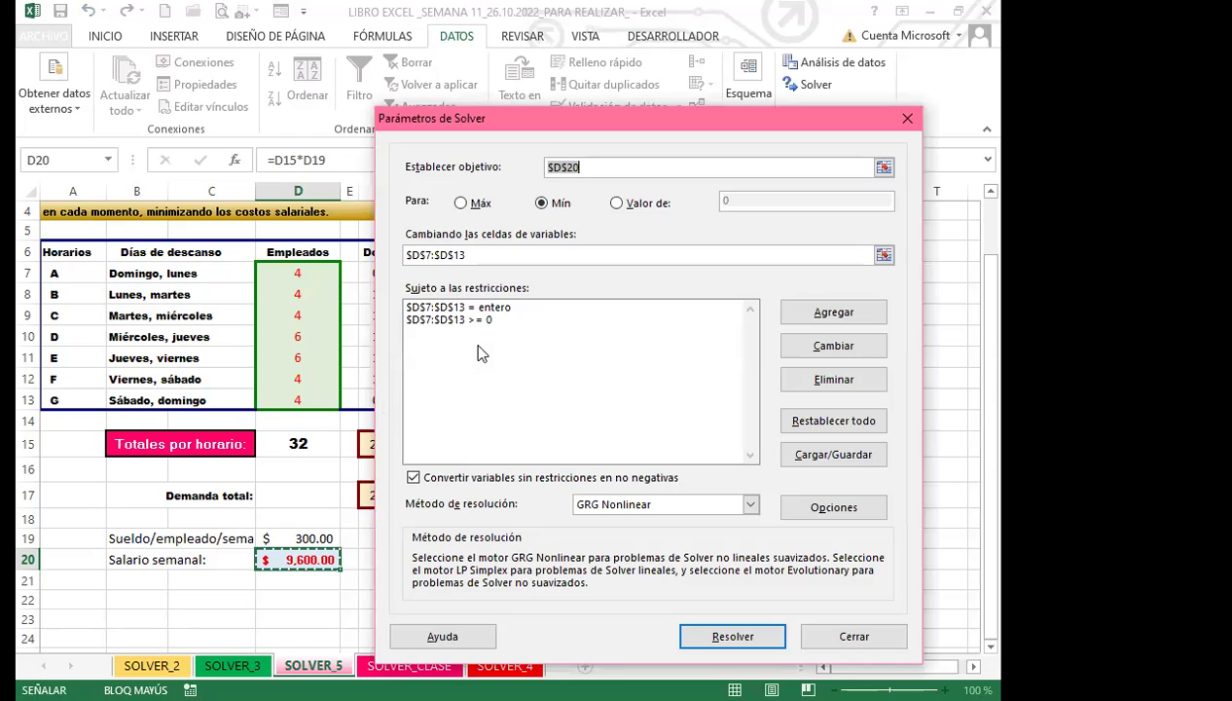
Add a Solver constraint requiring the daily staff totals $F$15:$L$15 to be >= the Demanda total values in $F$17:$L$17.
{"action": "left_click", "coordinate": [478, 353]}
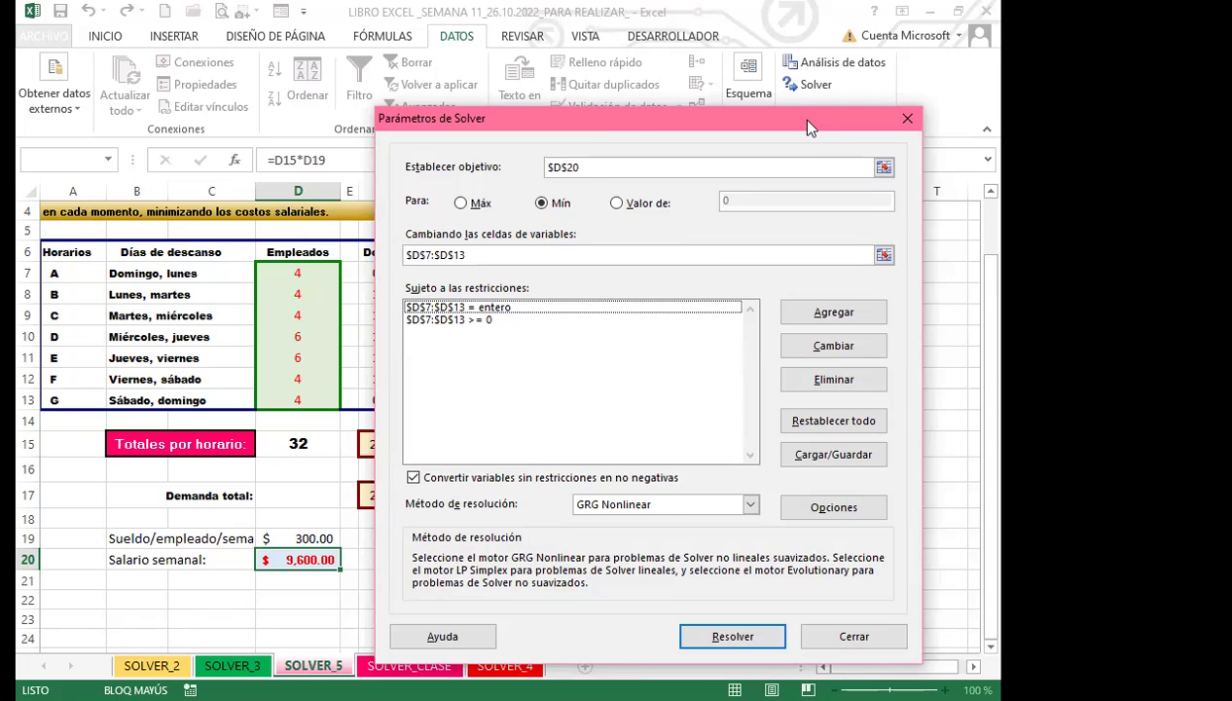
{"action": "left_click_drag", "start_coordinate": [807, 123], "coordinate": [1070, 117]}
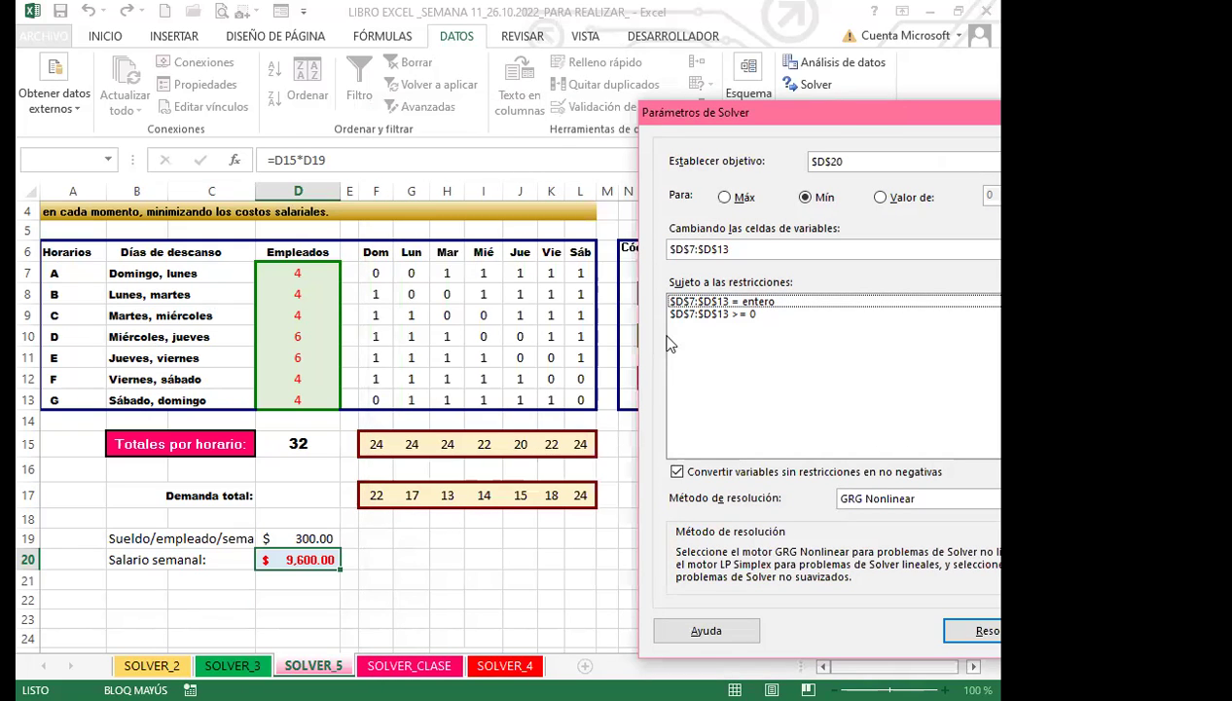
{"action": "left_click_drag", "start_coordinate": [870, 116], "coordinate": [693, 124]}
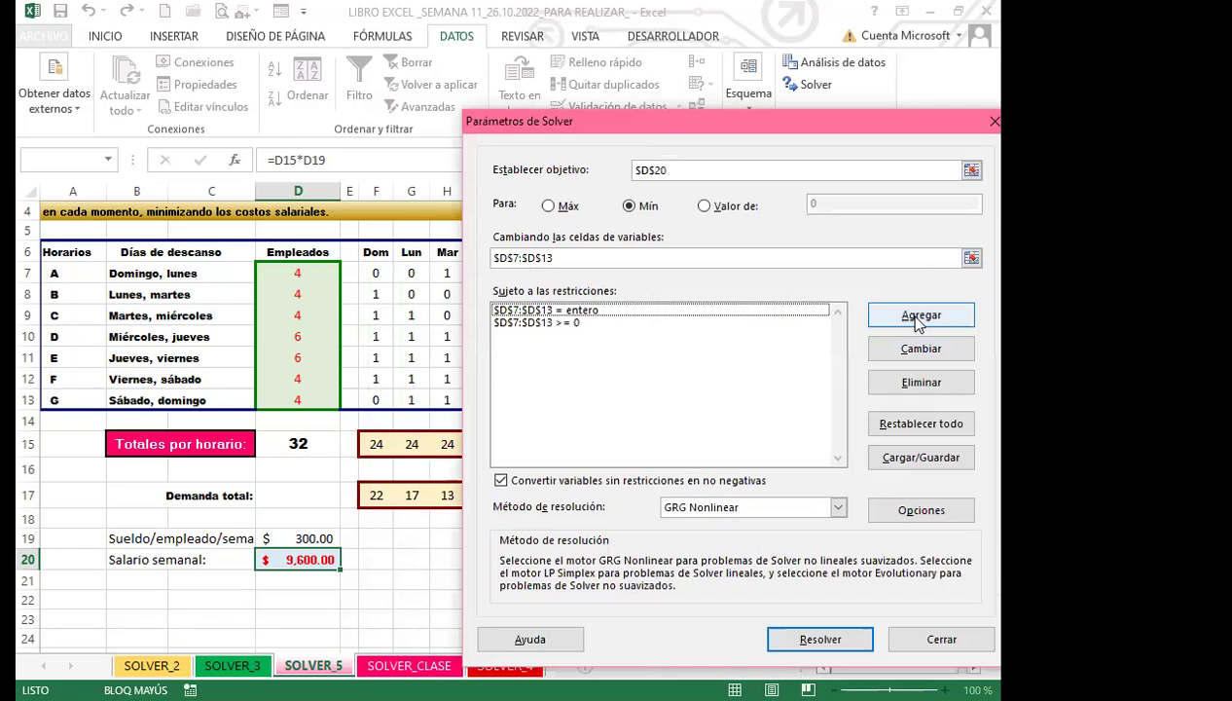
{"action": "key", "text": "Return"}
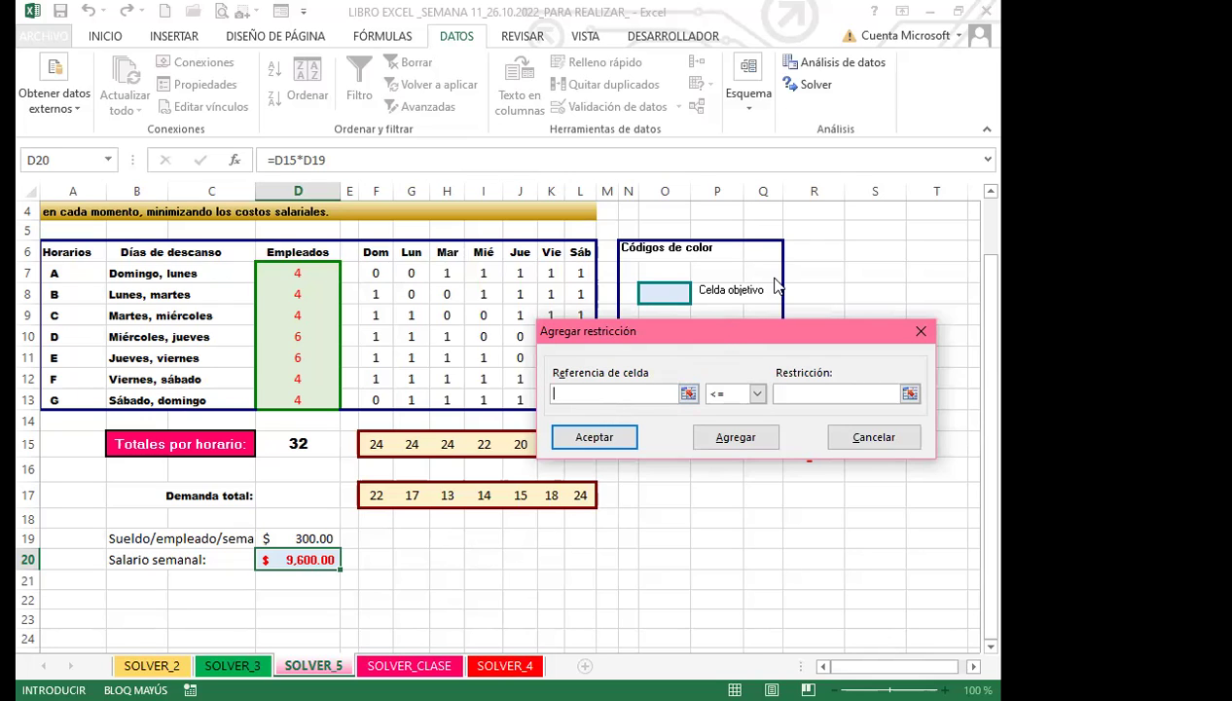
{"action": "left_click_drag", "start_coordinate": [728, 332], "coordinate": [780, 277]}
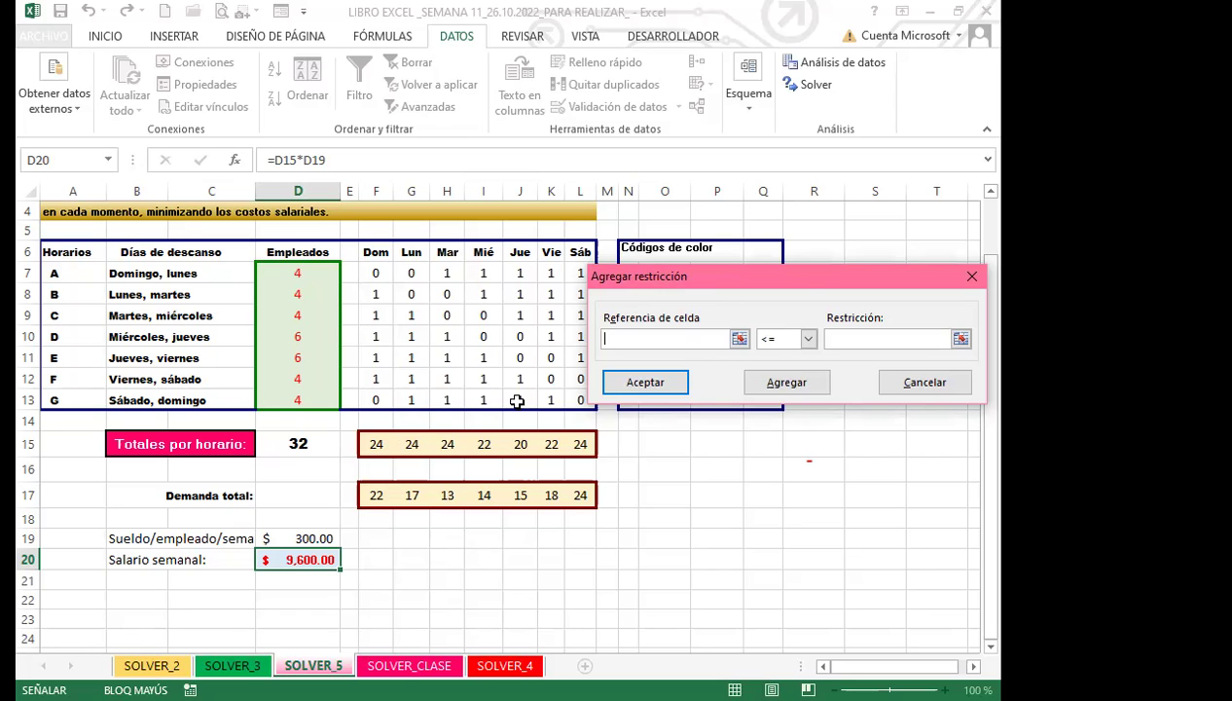
{"action": "left_click", "coordinate": [379, 443]}
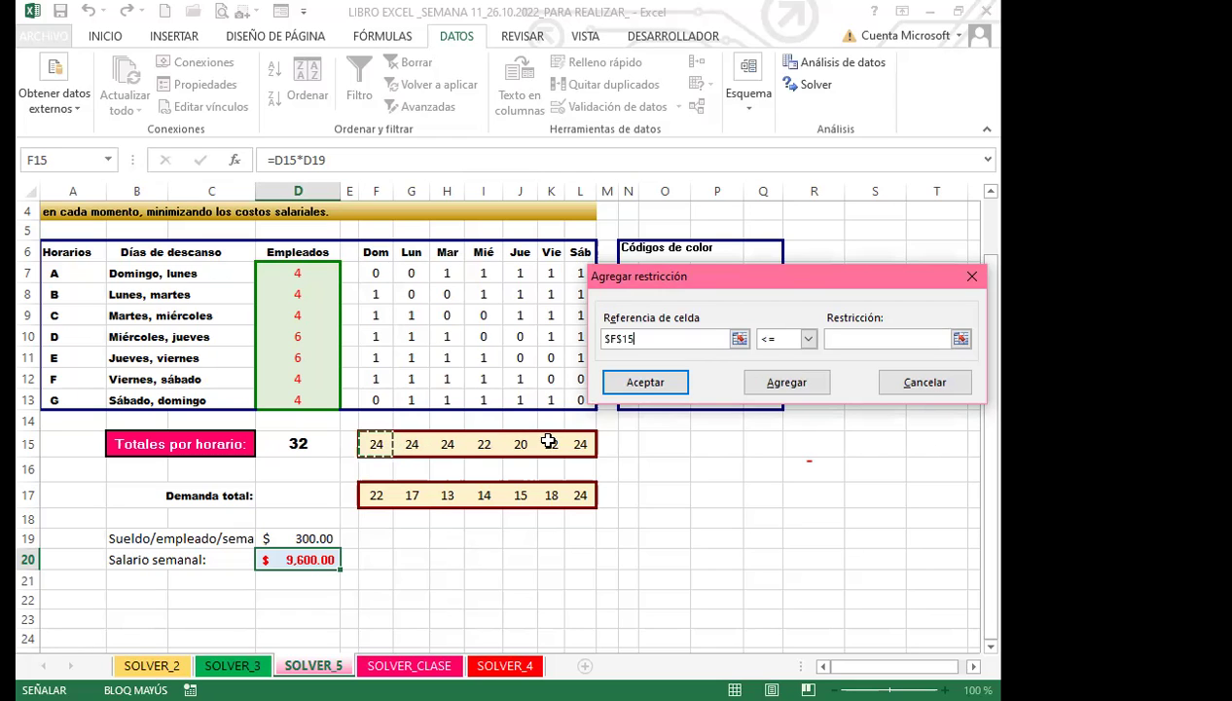
{"action": "left_click", "coordinate": [582, 443], "text": "shift"}
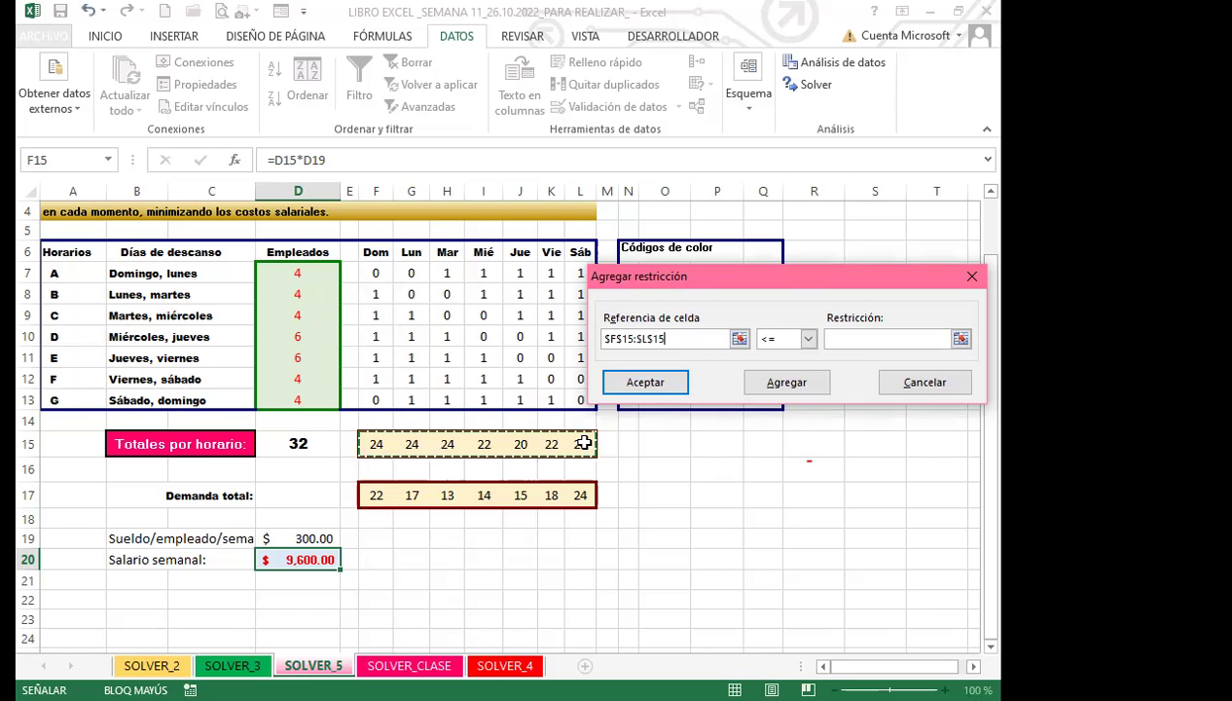
{"action": "left_click", "coordinate": [925, 339]}
{"action": "left_click", "coordinate": [371, 493]}
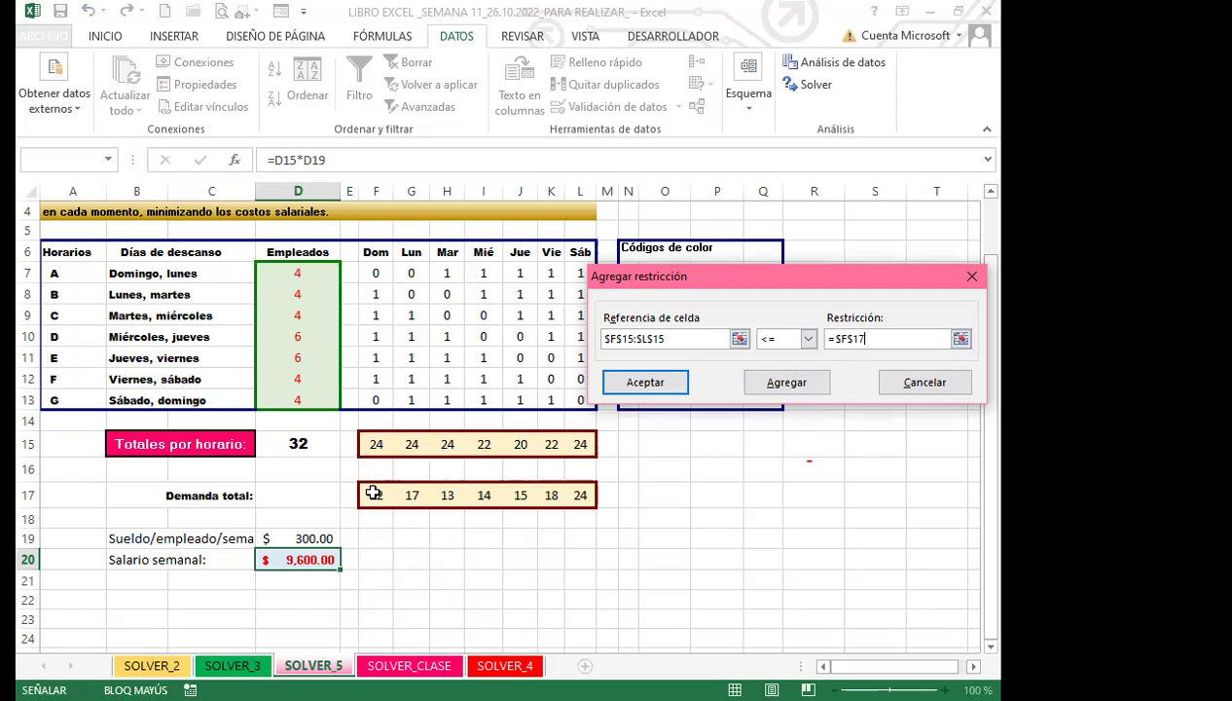
{"action": "left_click", "coordinate": [576, 501], "text": "shift"}
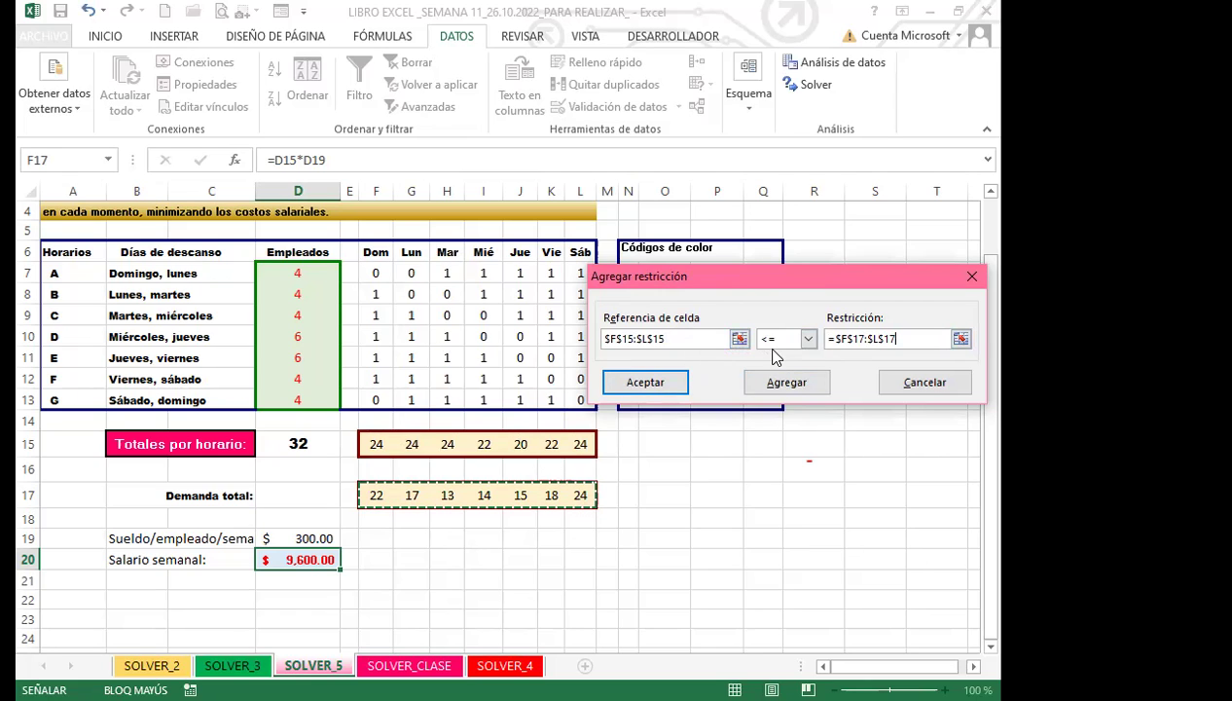
{"action": "left_click", "coordinate": [808, 338]}
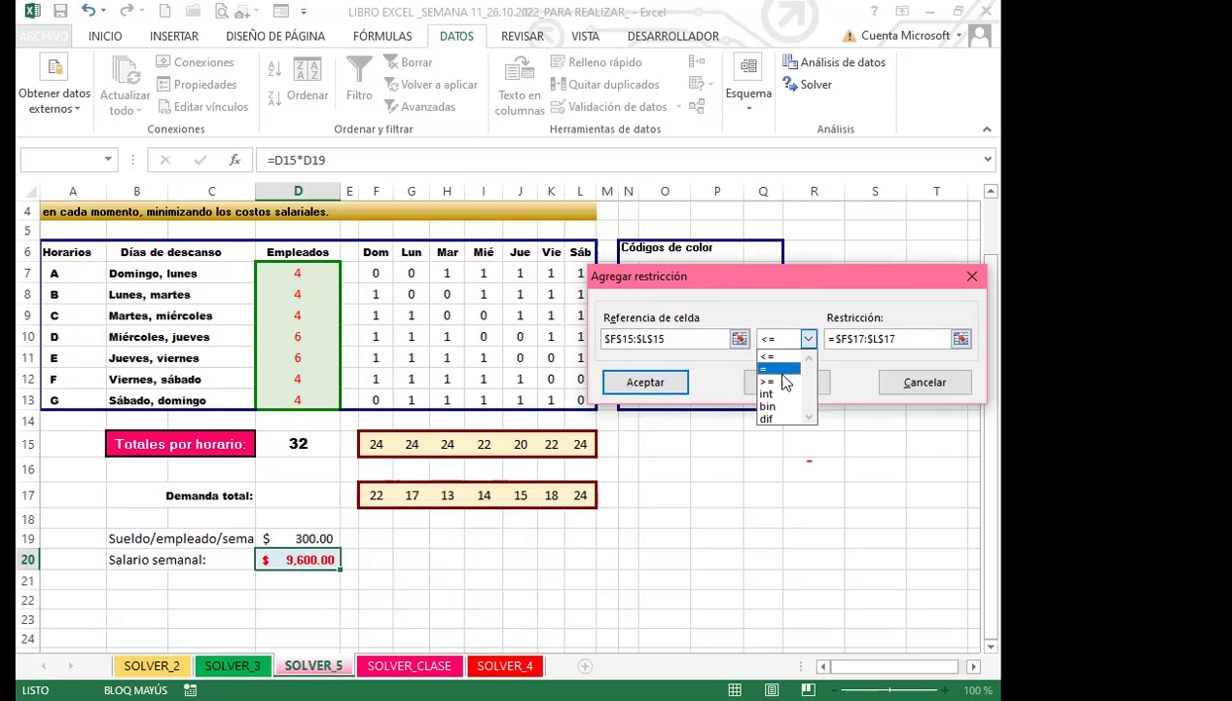
{"action": "left_click", "coordinate": [780, 382]}
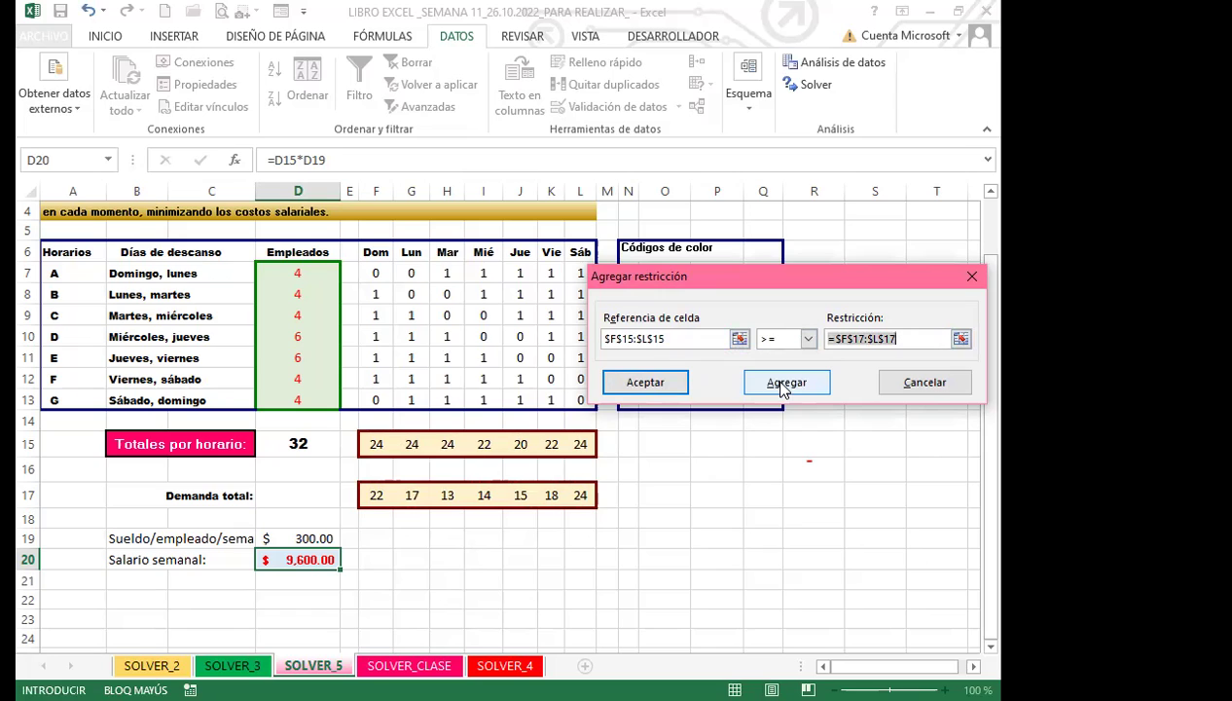
{"action": "key", "text": "End"}
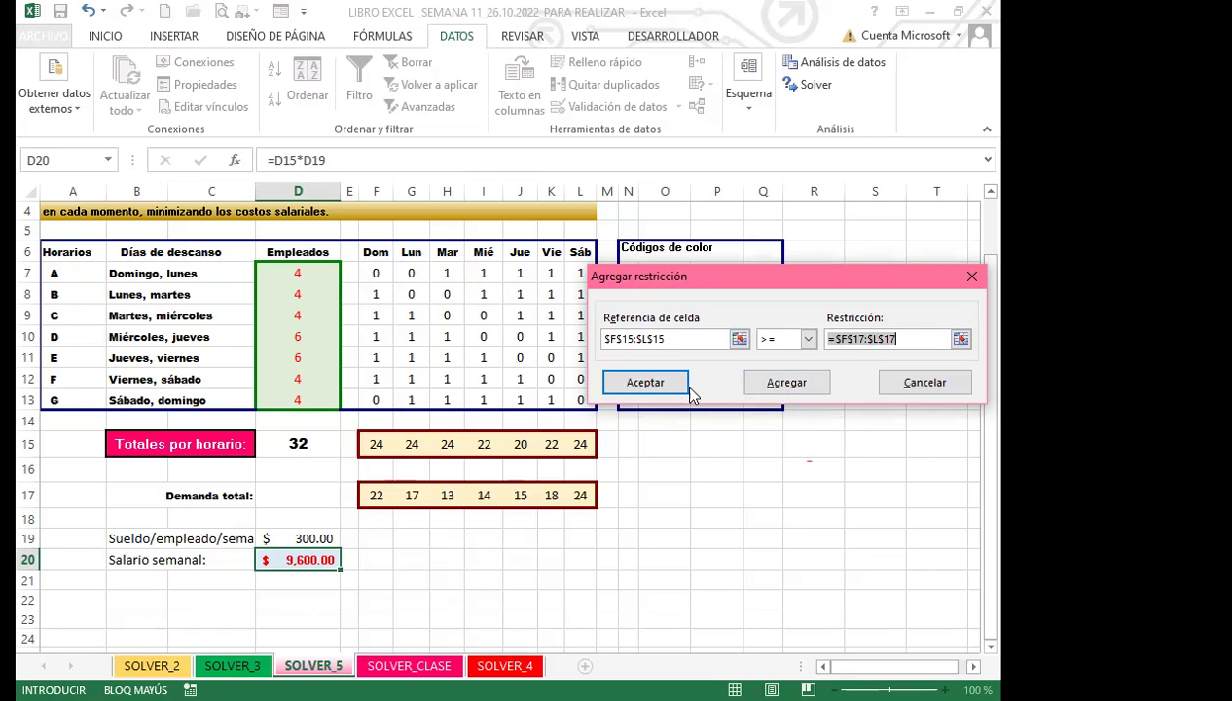
{"action": "left_click", "coordinate": [651, 385]}
{"action": "left_click", "coordinate": [646, 383]}
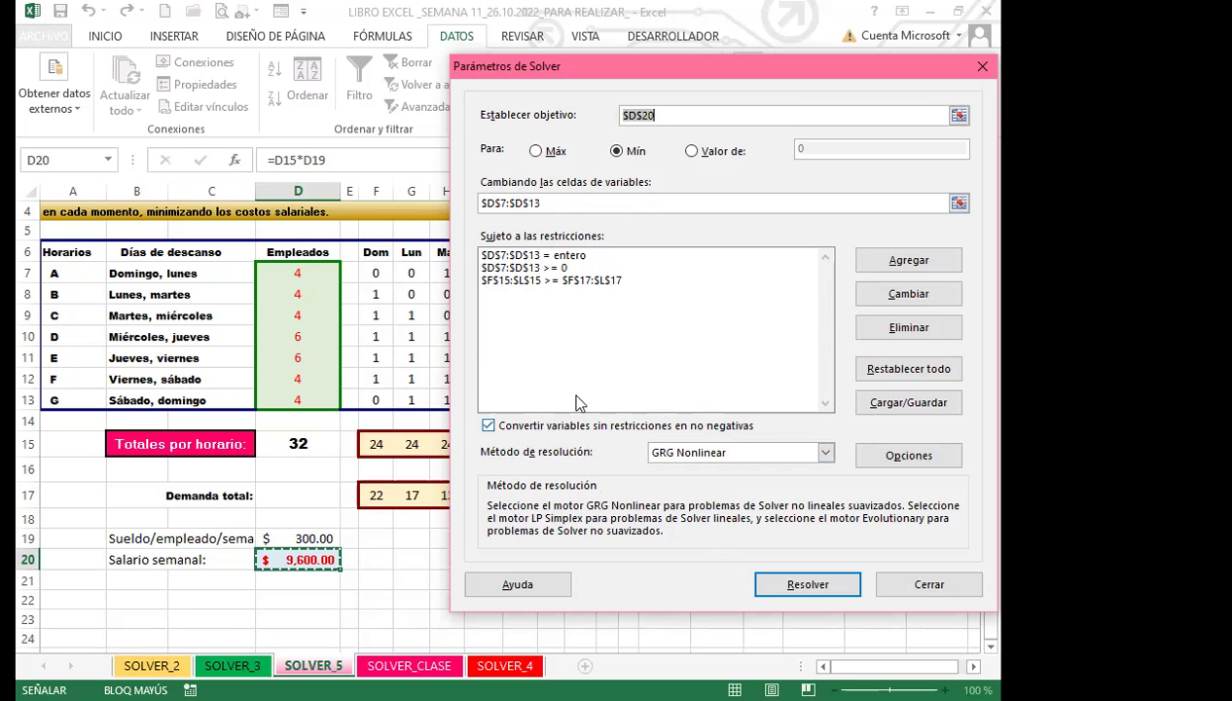
Run Solver on the SOLVER_5 staffing model and keep the Solver solution.
{"action": "left_click", "coordinate": [800, 584]}
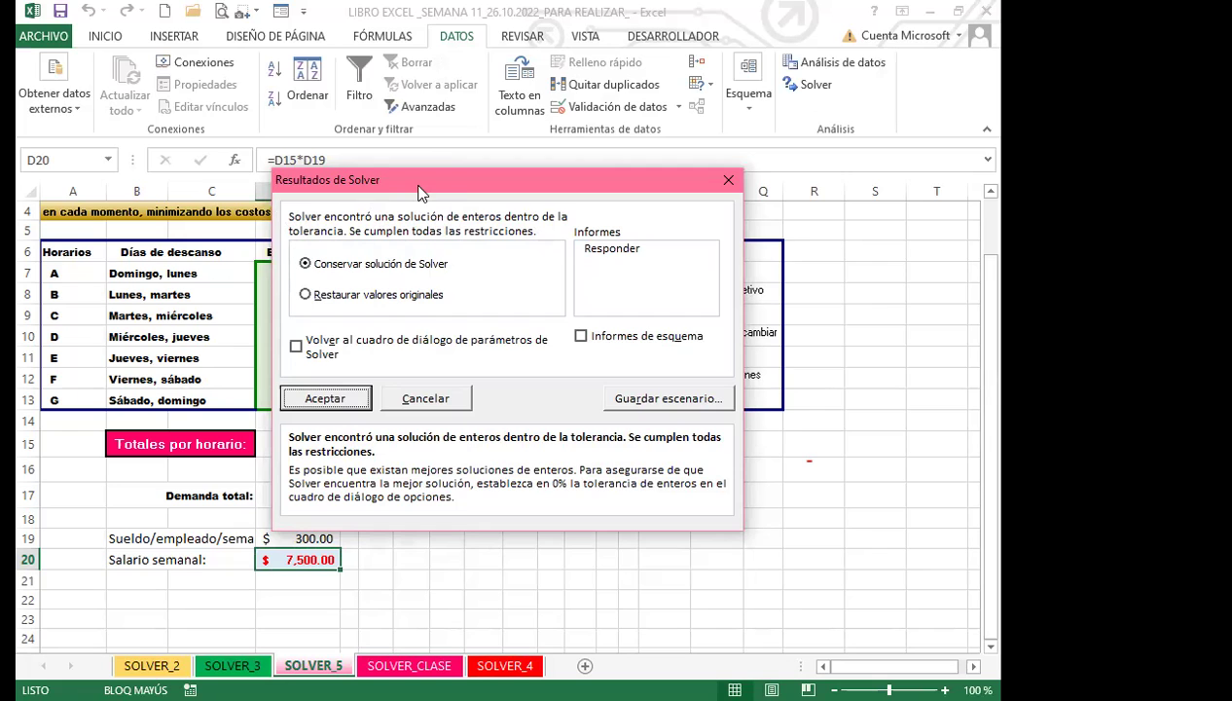
{"action": "left_click_drag", "start_coordinate": [421, 191], "coordinate": [799, 210]}
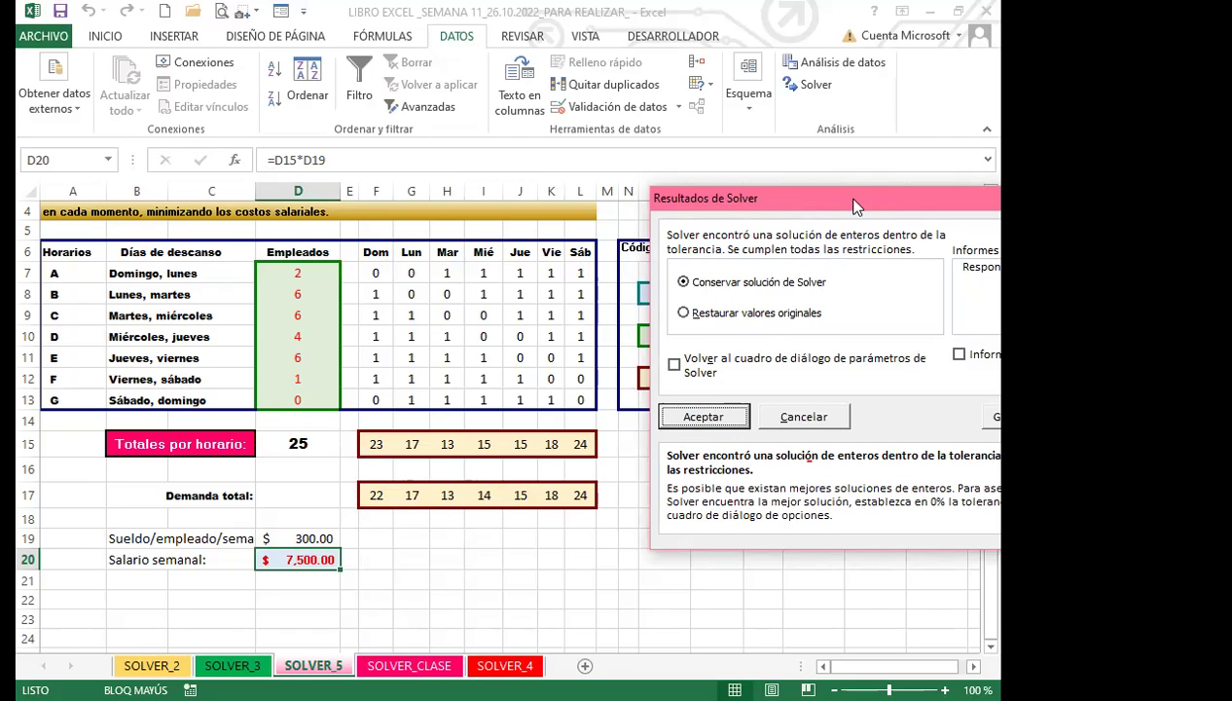
{"action": "left_click_drag", "start_coordinate": [855, 206], "coordinate": [568, 223]}
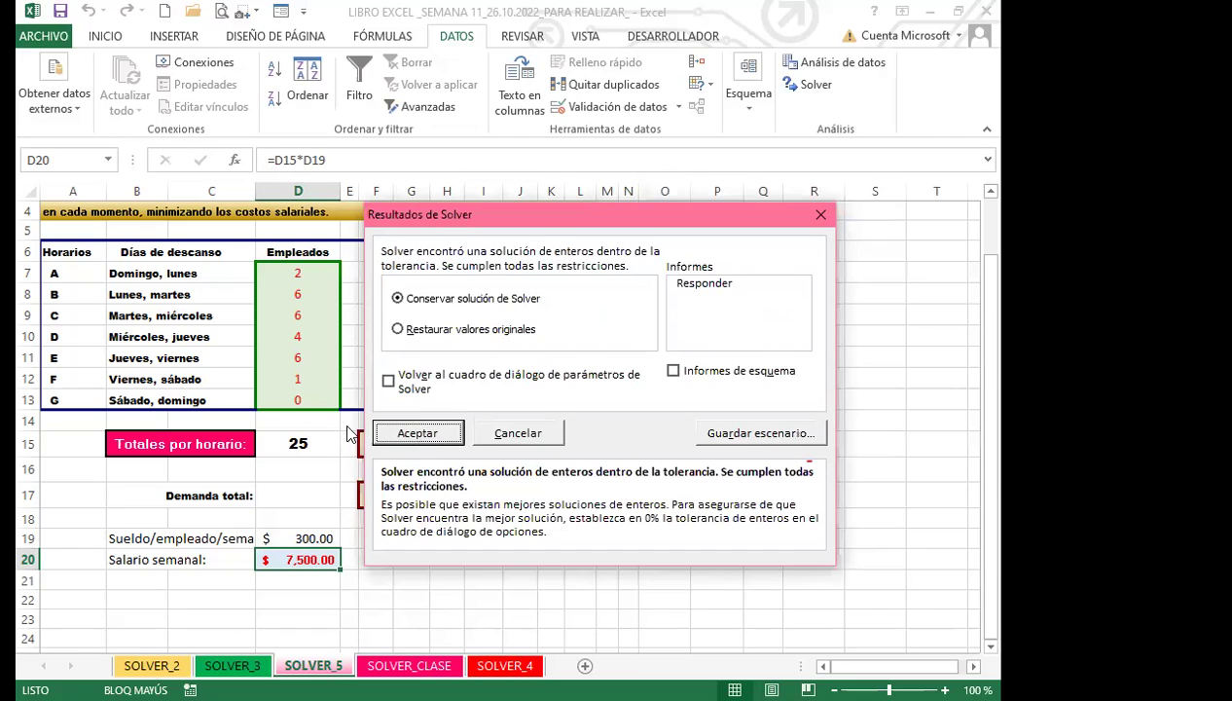
{"action": "left_click", "coordinate": [420, 435]}
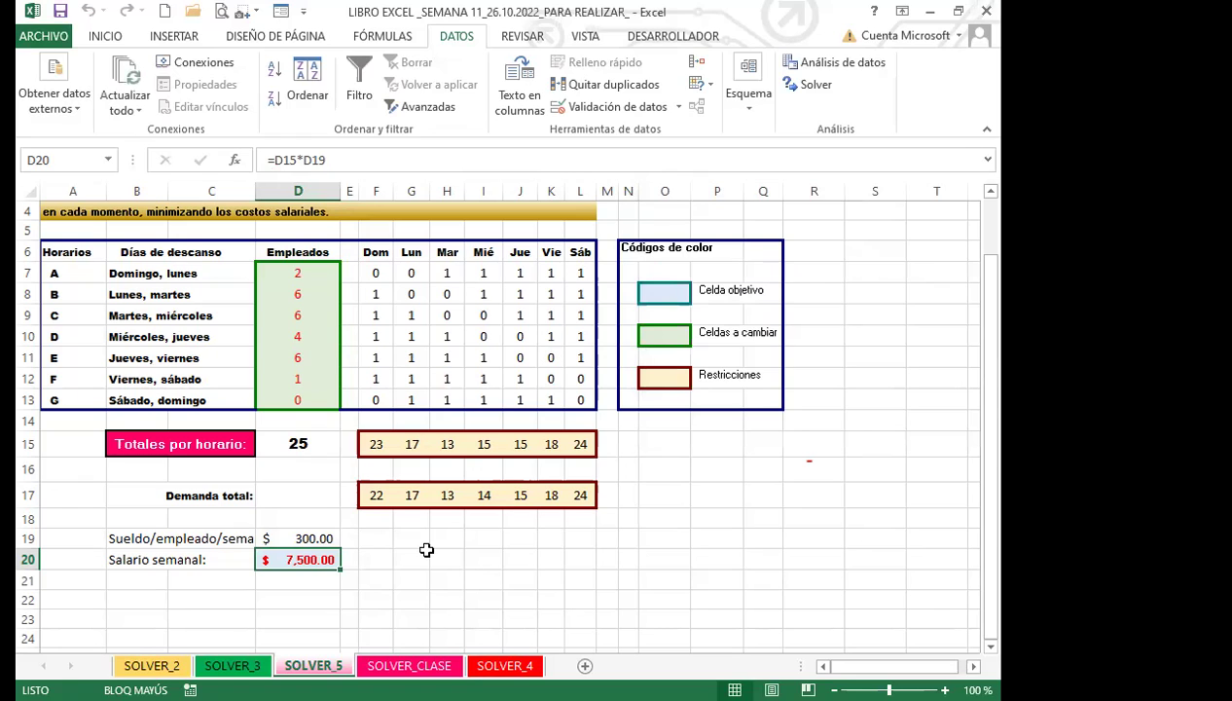
Examine the Demanda total row, the solved Empleados values in D7:D13 and the Sunday (Dom) shift column.
{"action": "left_click", "coordinate": [402, 534]}
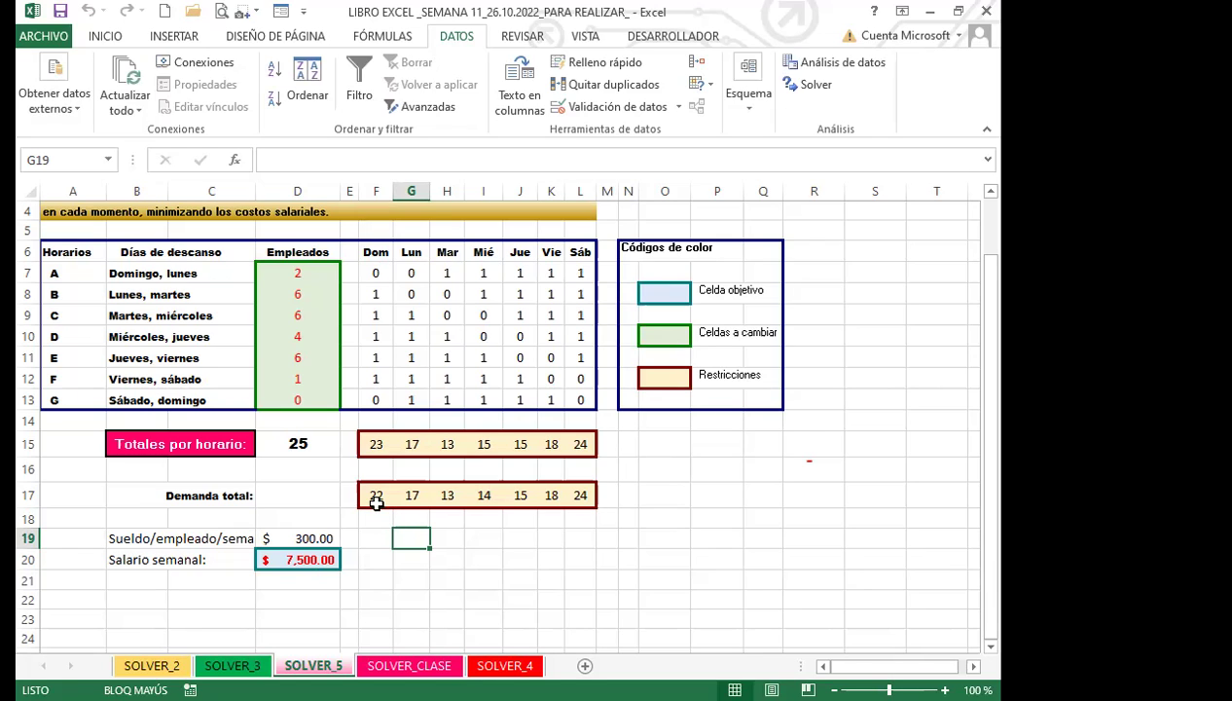
{"action": "left_click", "coordinate": [578, 496]}
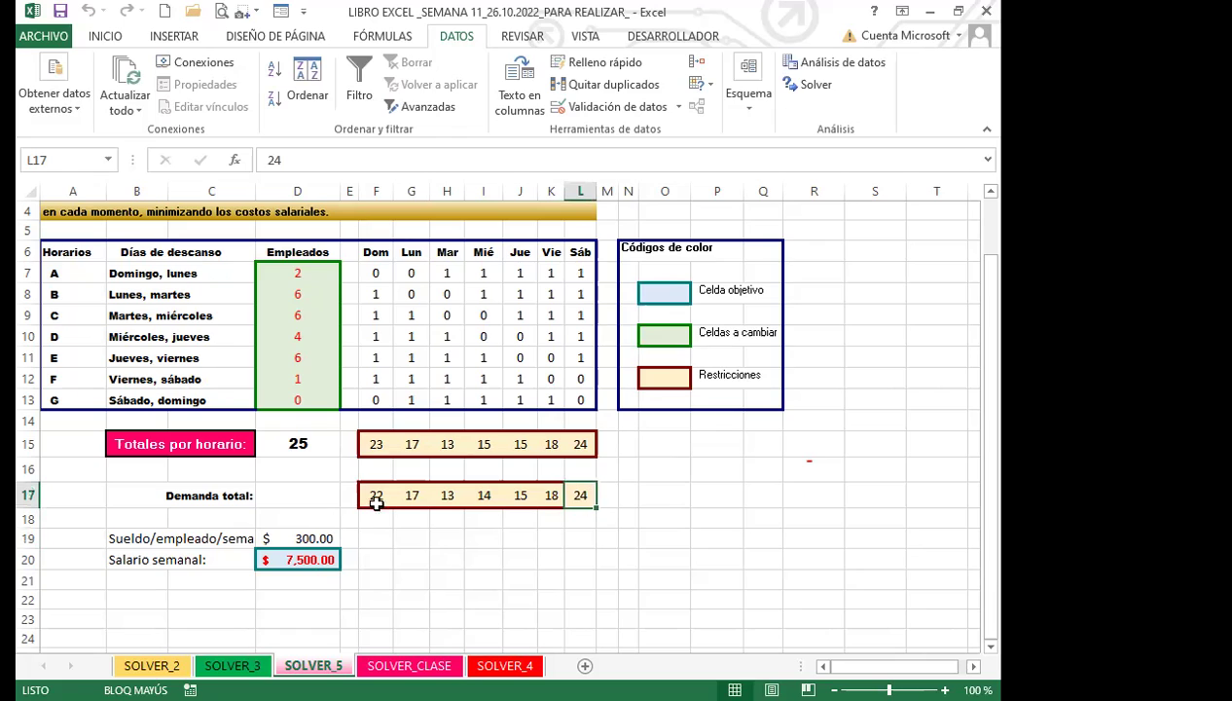
{"action": "left_click", "coordinate": [378, 496]}
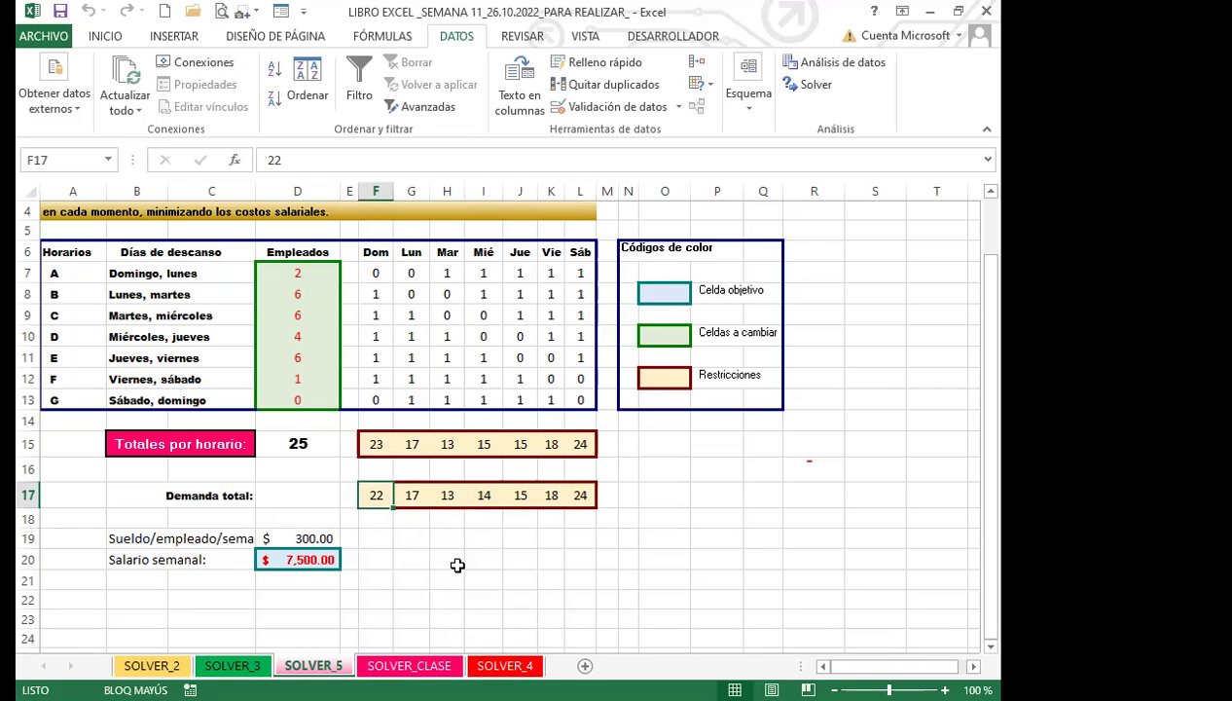
{"action": "left_click", "coordinate": [312, 395]}
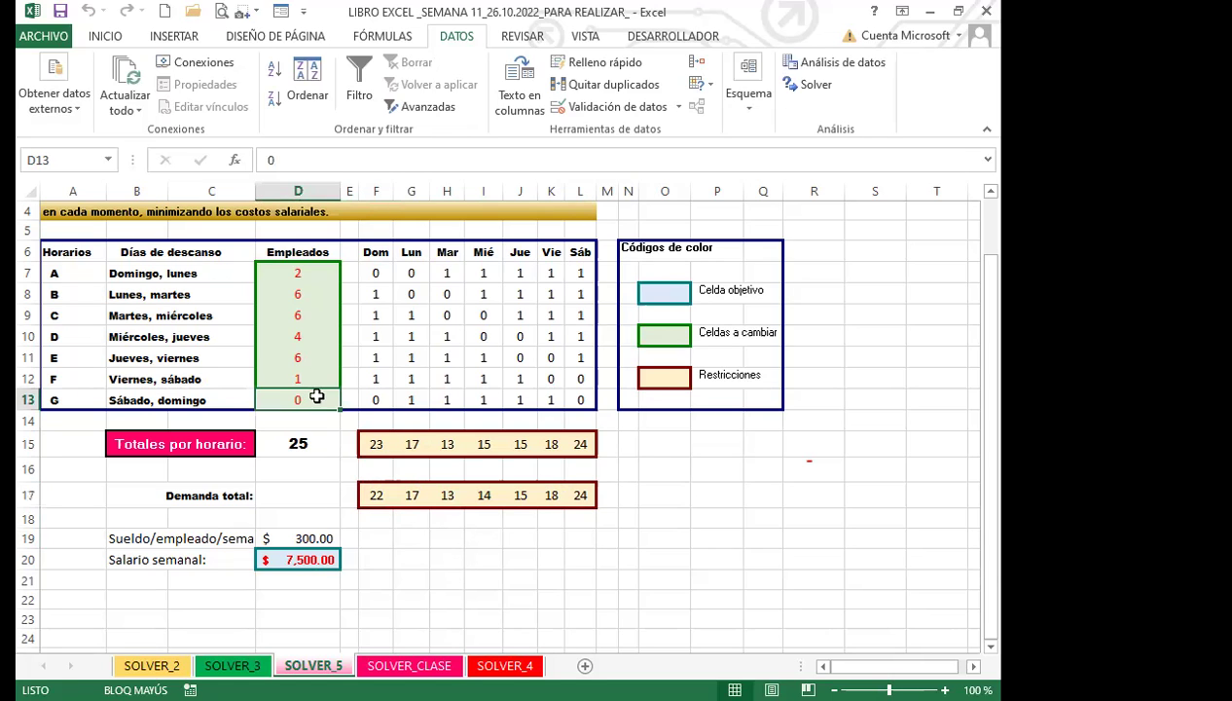
{"action": "left_click", "coordinate": [314, 273]}
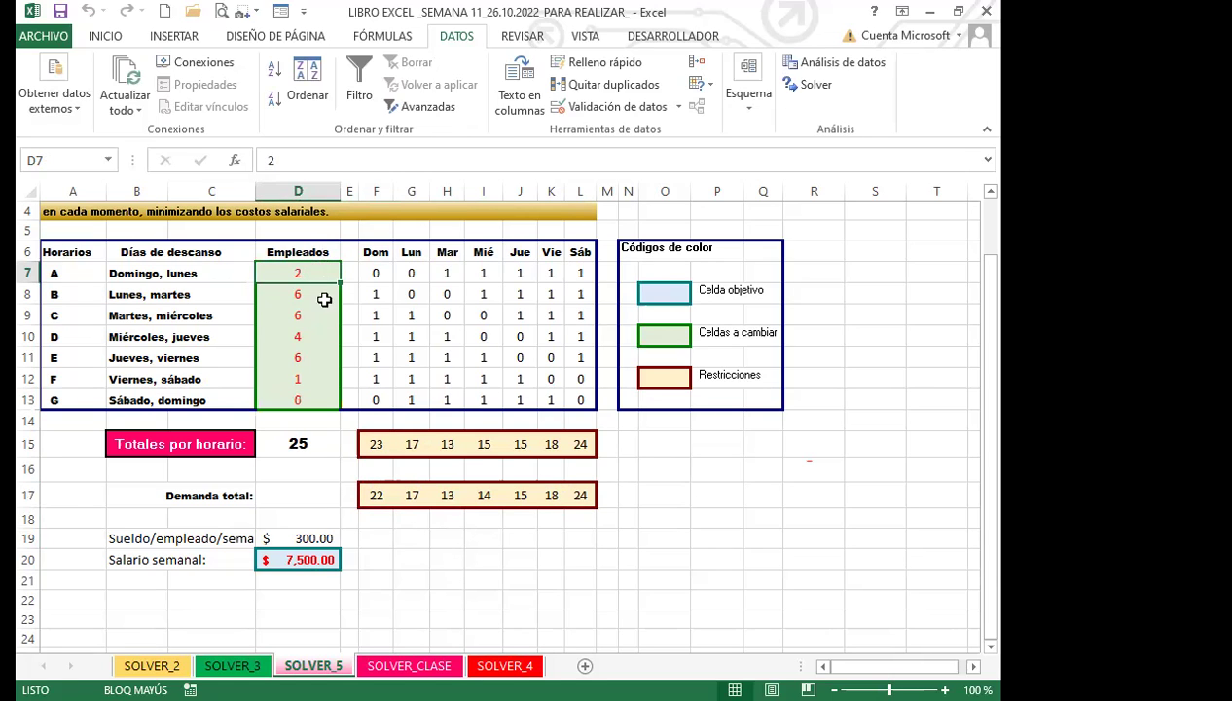
{"action": "left_click", "coordinate": [374, 401]}
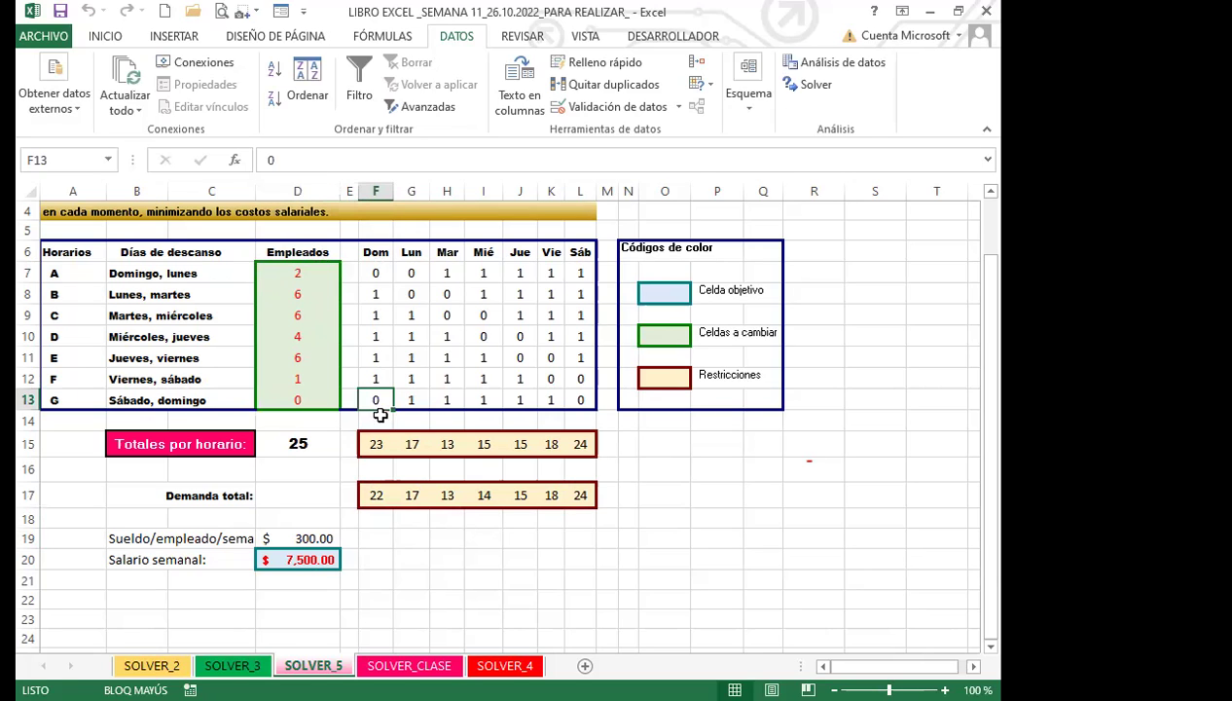
{"action": "left_click", "coordinate": [378, 255]}
{"action": "left_click_drag", "start_coordinate": [379, 255], "coordinate": [379, 402]}
Review the daily staff totals in F15:L15 and compare them with the demand and the overall employee total in D15.
{"action": "left_click", "coordinate": [376, 443]}
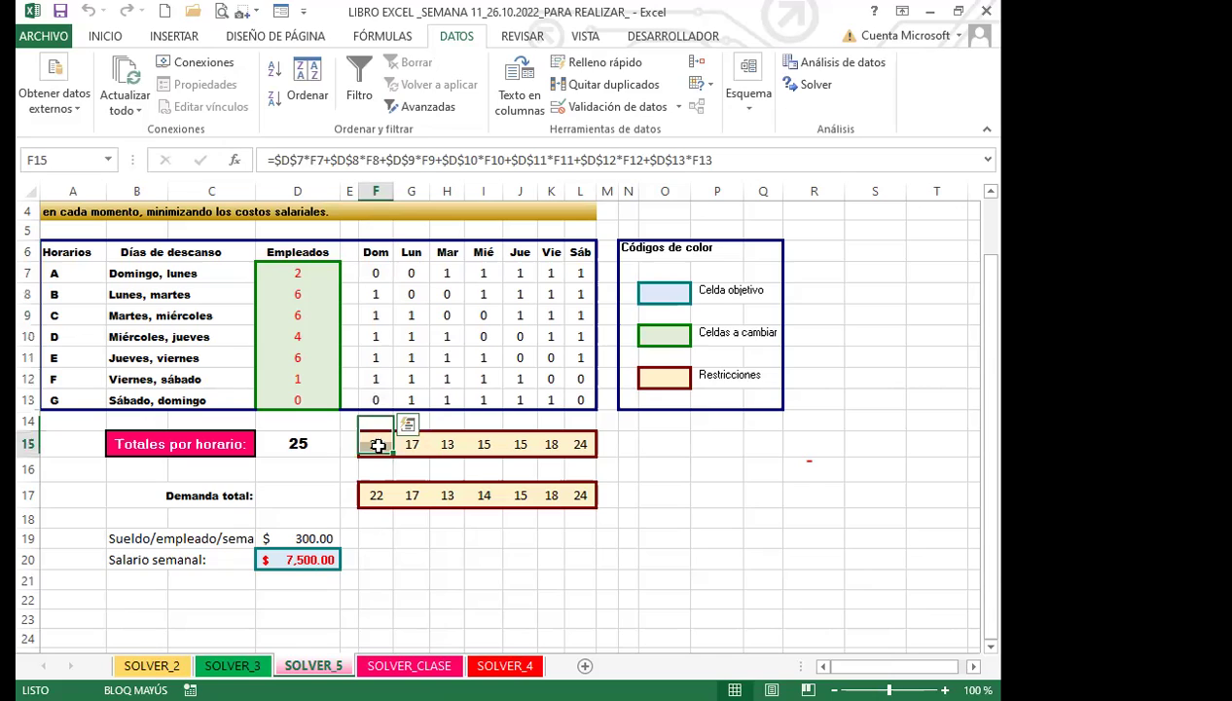
{"action": "left_click", "coordinate": [409, 444]}
{"action": "left_click", "coordinate": [447, 448]}
{"action": "left_click", "coordinate": [483, 447]}
{"action": "left_click", "coordinate": [520, 446]}
{"action": "left_click", "coordinate": [548, 444]}
{"action": "left_click", "coordinate": [580, 444]}
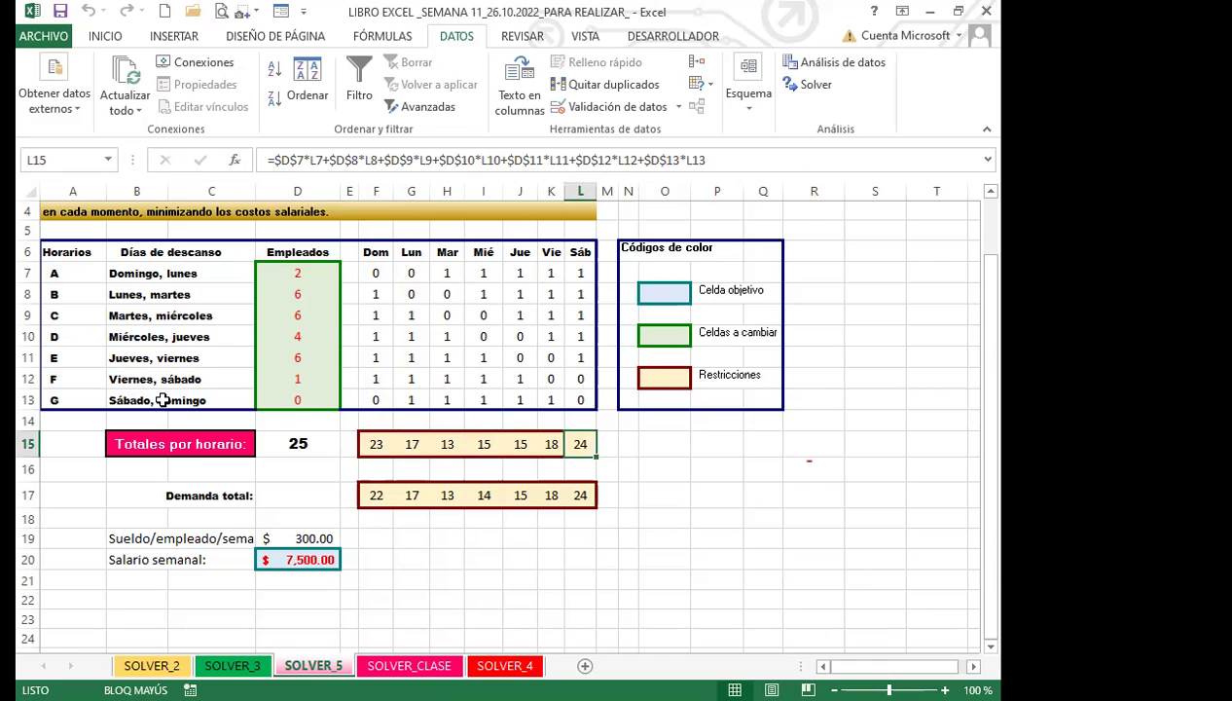
{"action": "left_click", "coordinate": [278, 400]}
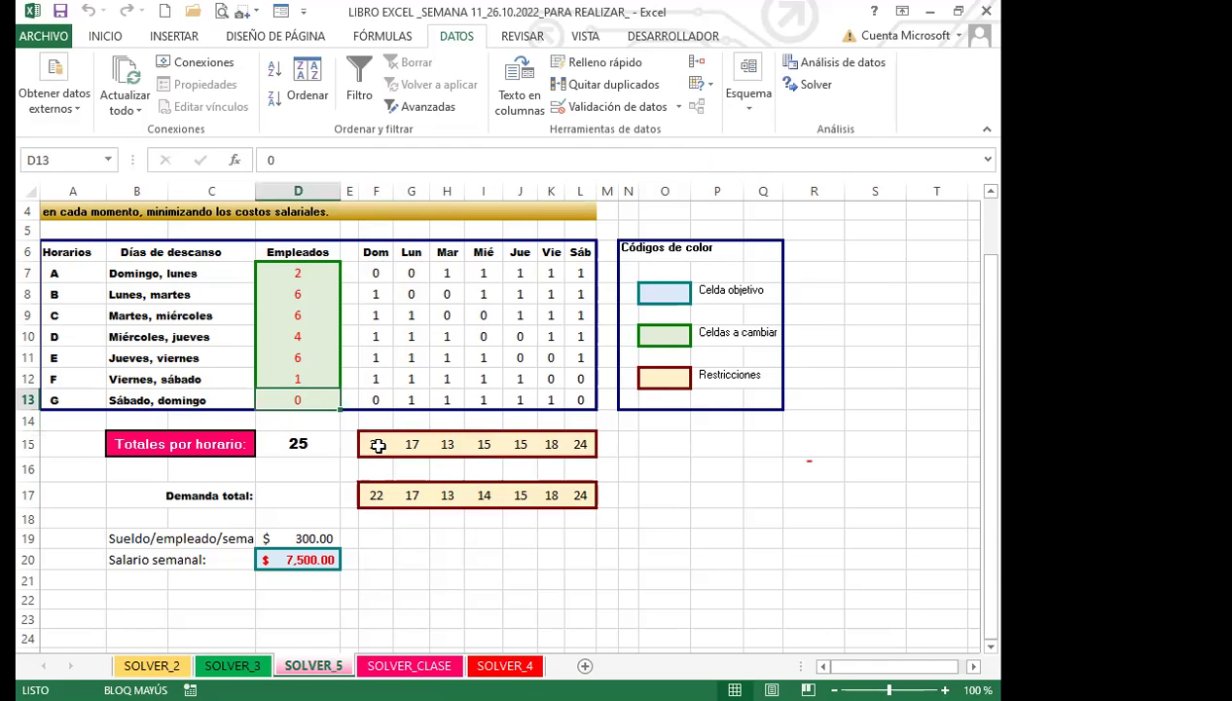
{"action": "left_click", "coordinate": [378, 497]}
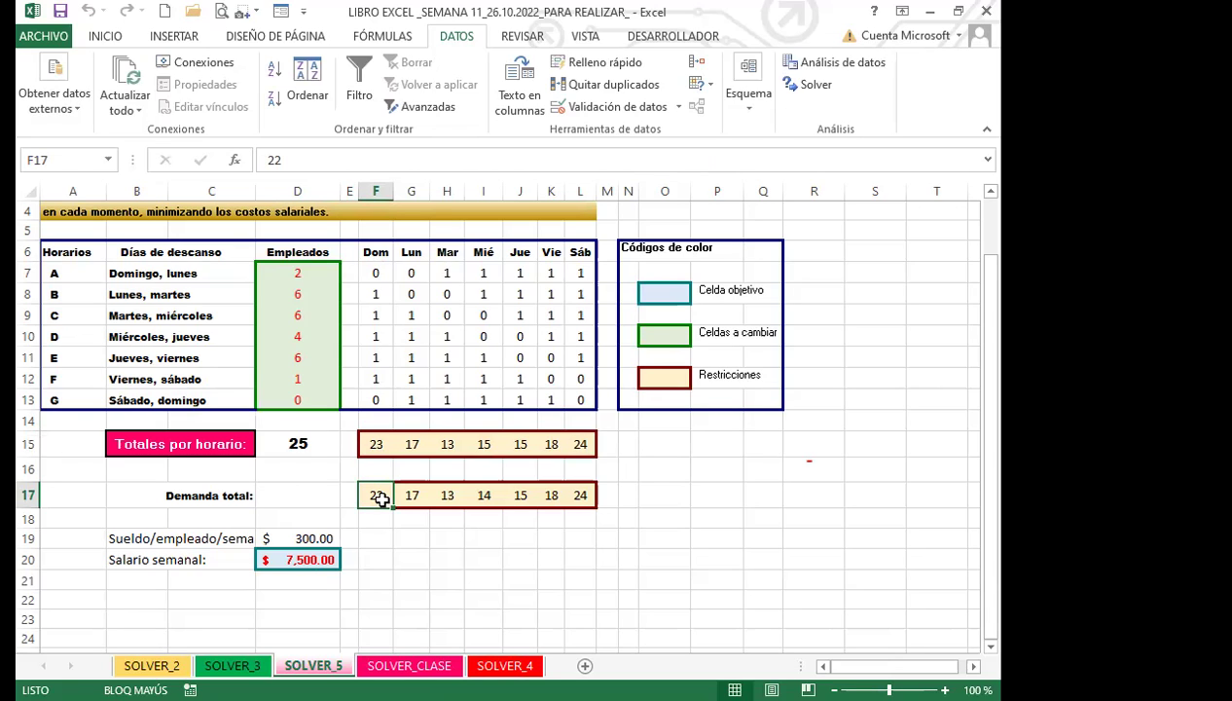
{"action": "left_click", "coordinate": [329, 444]}
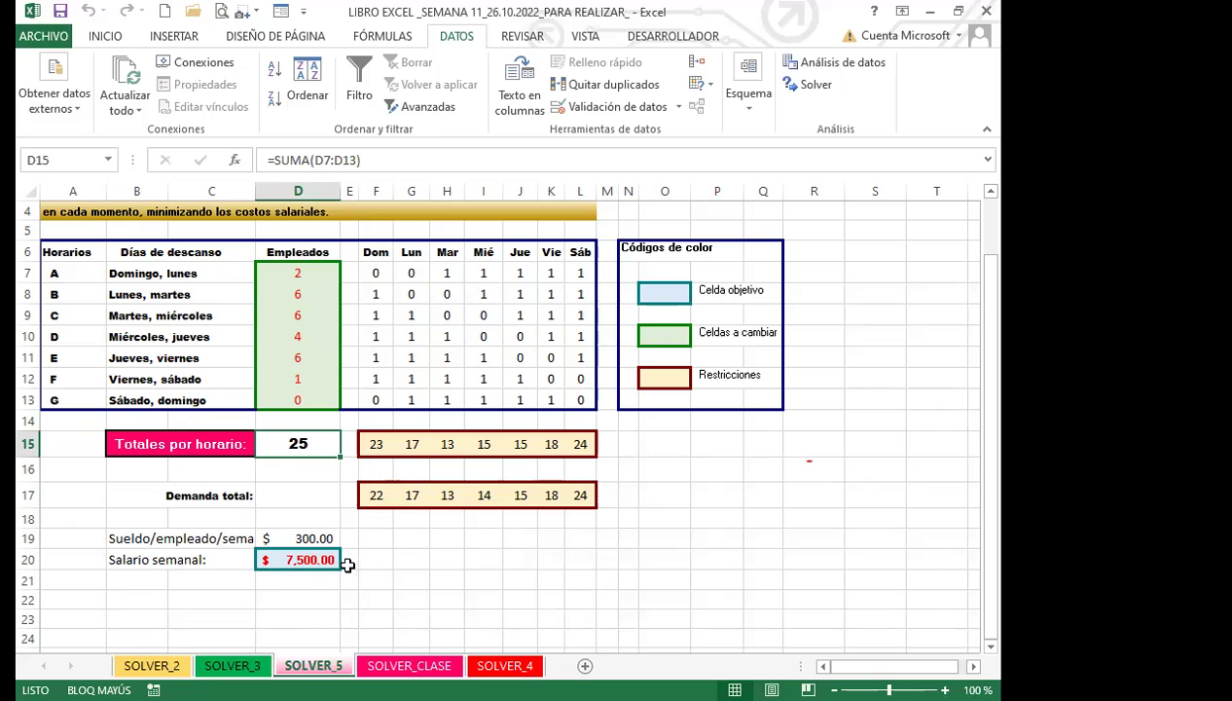
{"action": "left_click", "coordinate": [397, 561]}
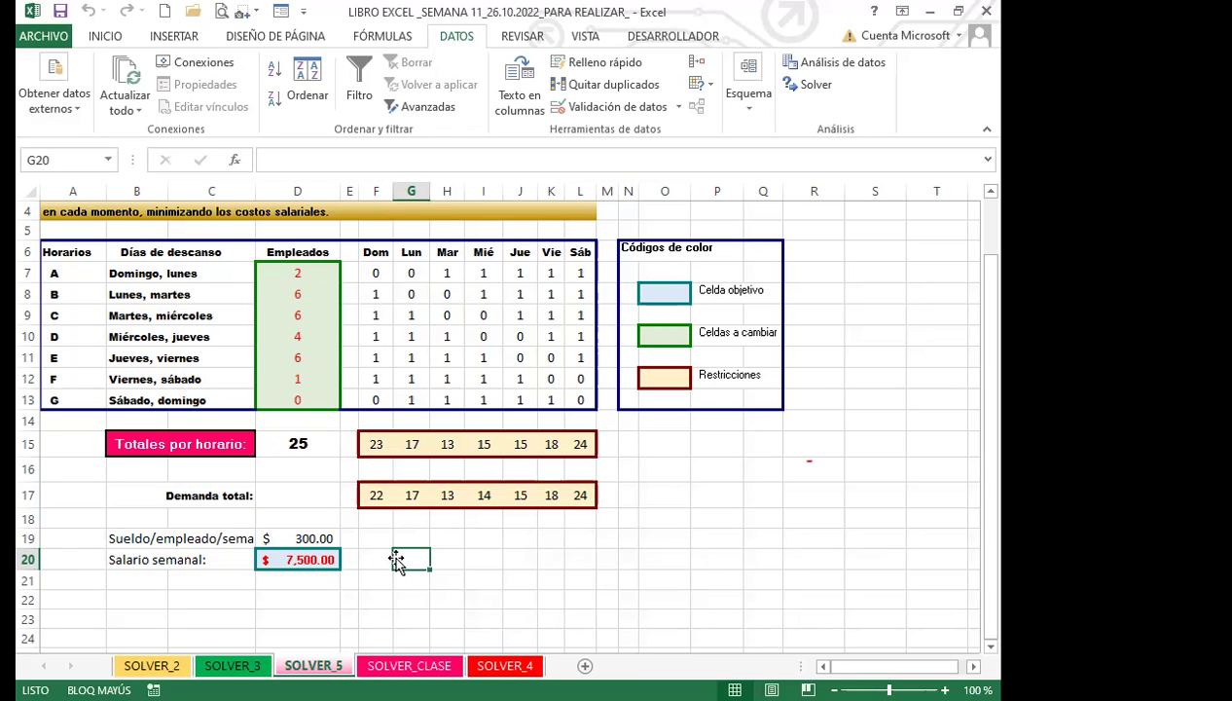
{"action": "left_click", "coordinate": [660, 519]}
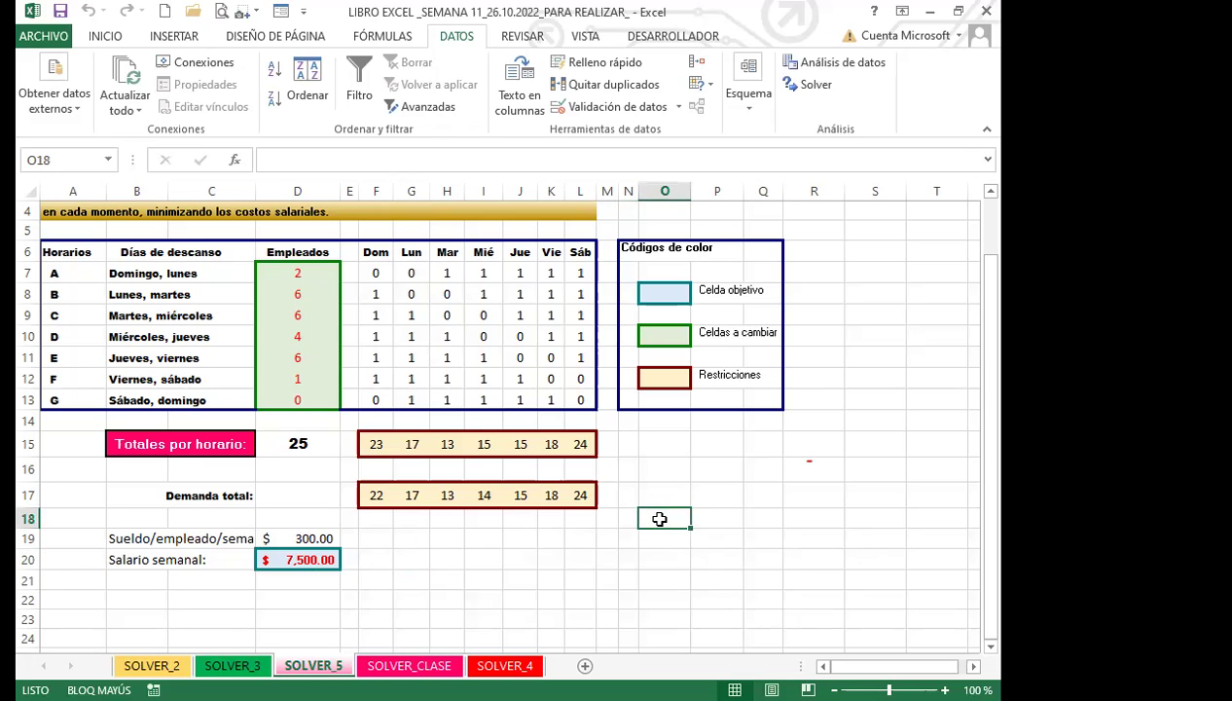
{"action": "left_click_drag", "start_coordinate": [630, 500], "coordinate": [629, 469]}
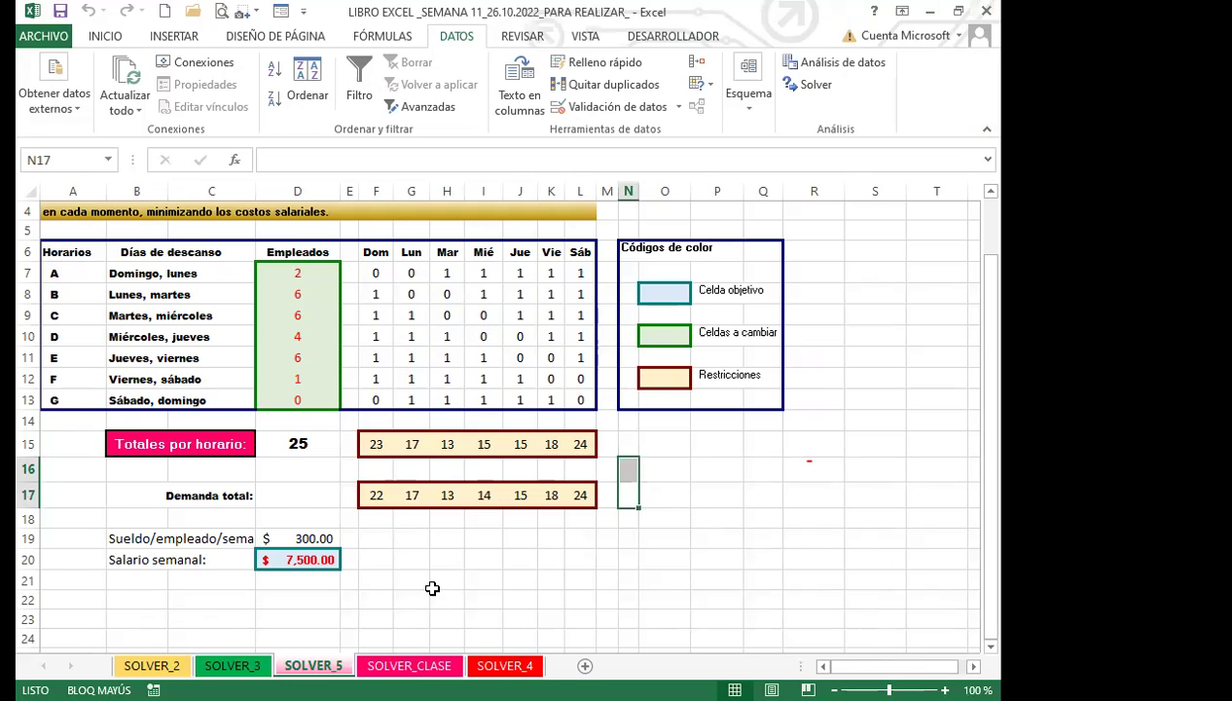
Open the SOLVER_CLASE sheet and review the PEDIDO OPTIMO items, total formulas and purchase restrictions.
{"action": "left_click", "coordinate": [413, 665]}
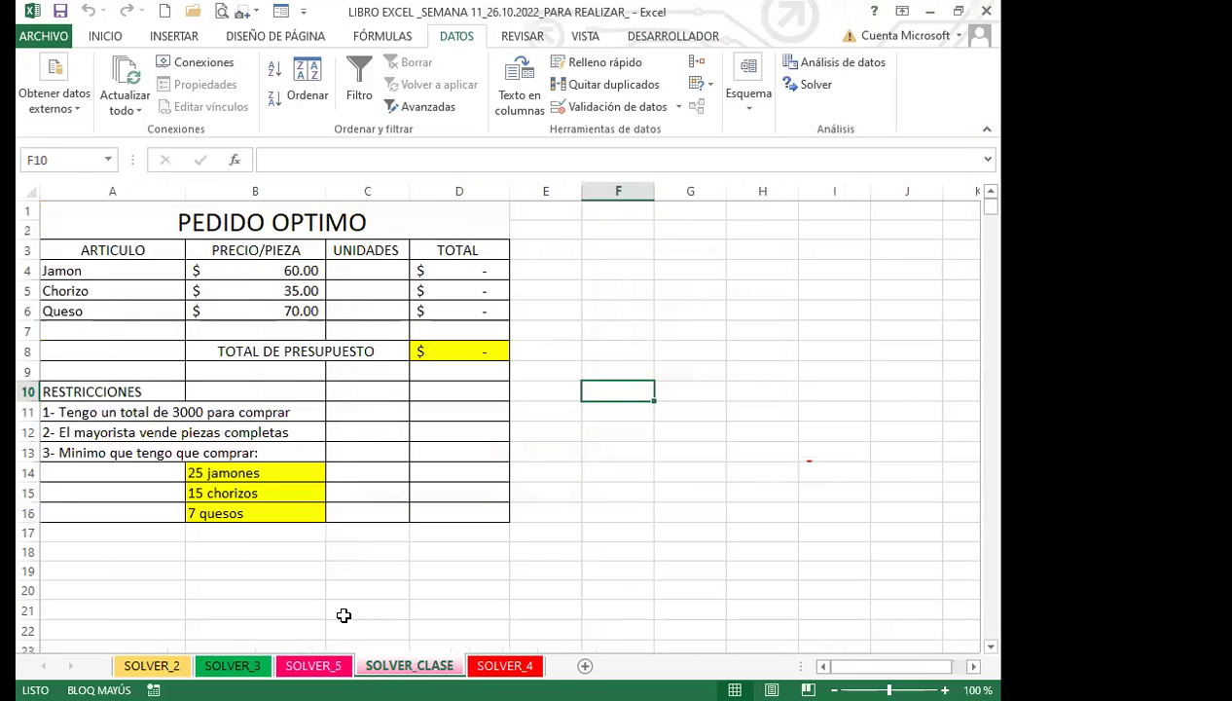
{"action": "left_click", "coordinate": [462, 526]}
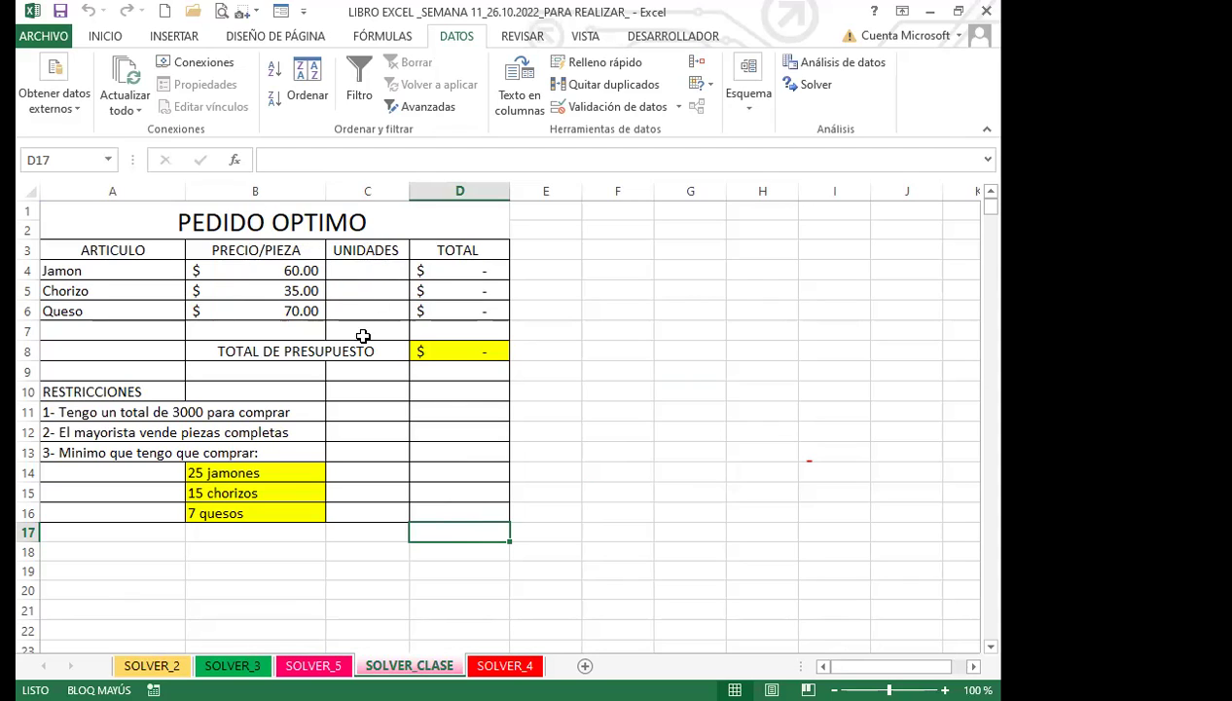
{"action": "left_click", "coordinate": [457, 271]}
{"action": "left_click", "coordinate": [426, 346]}
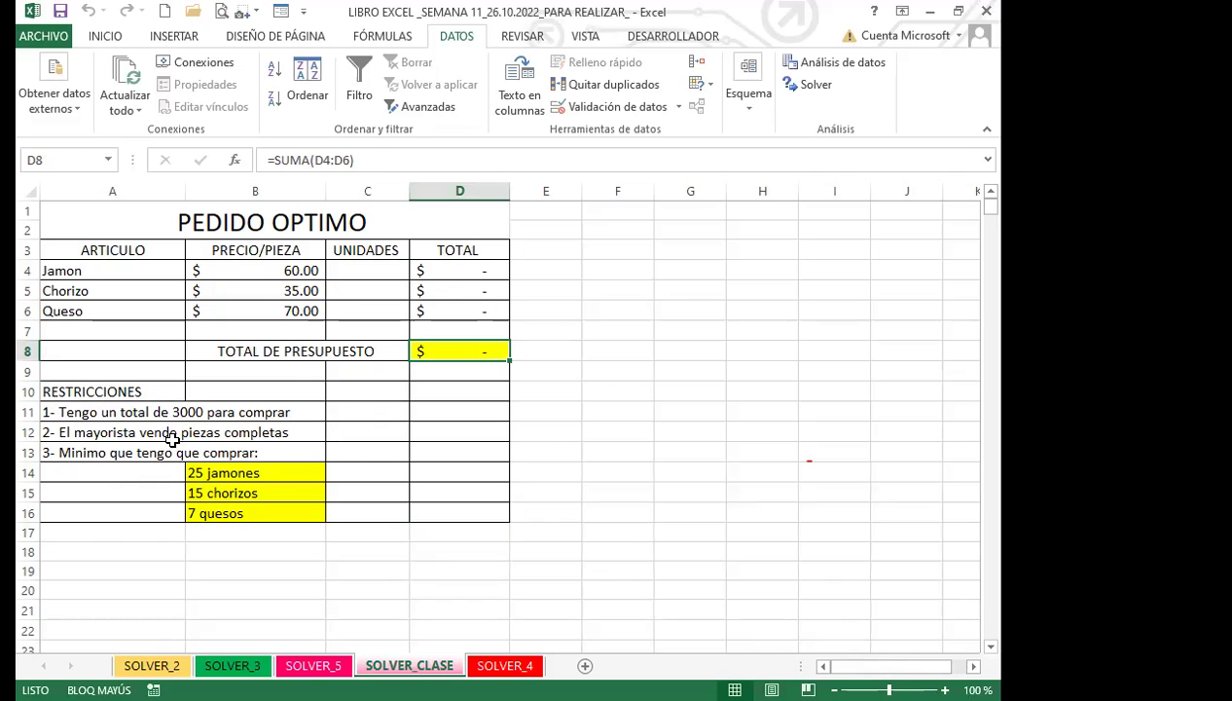
{"action": "left_click", "coordinate": [304, 431]}
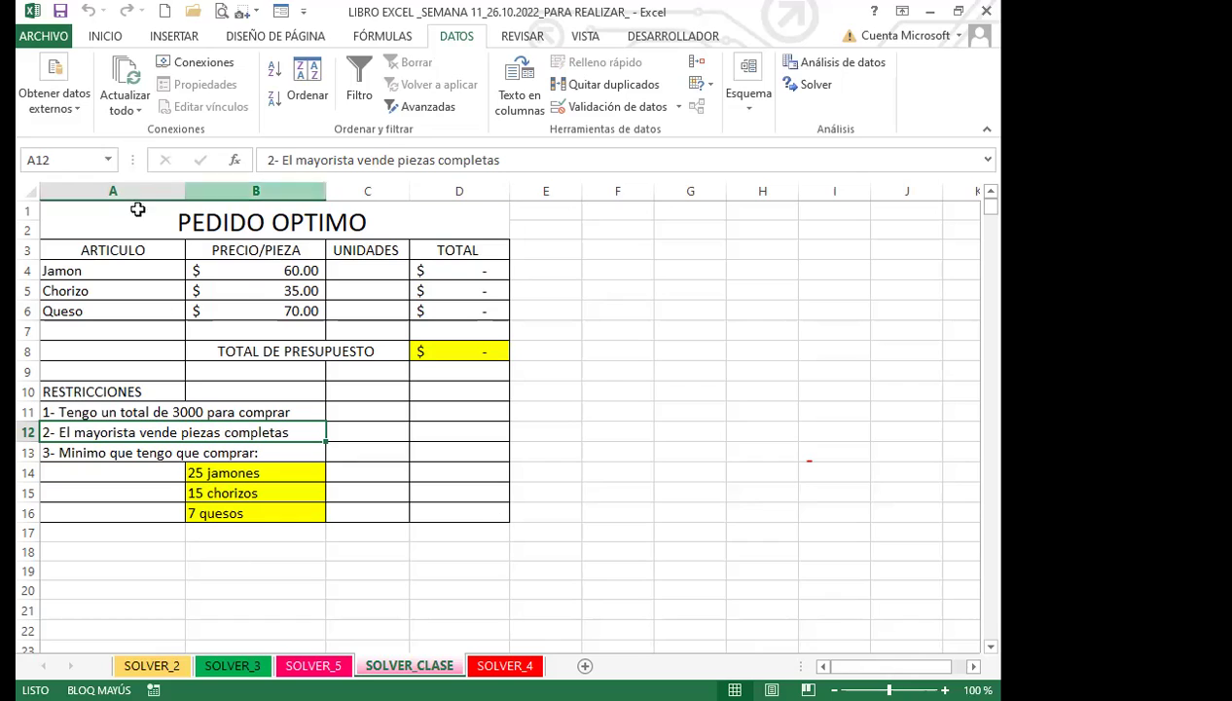
{"action": "left_click", "coordinate": [347, 452]}
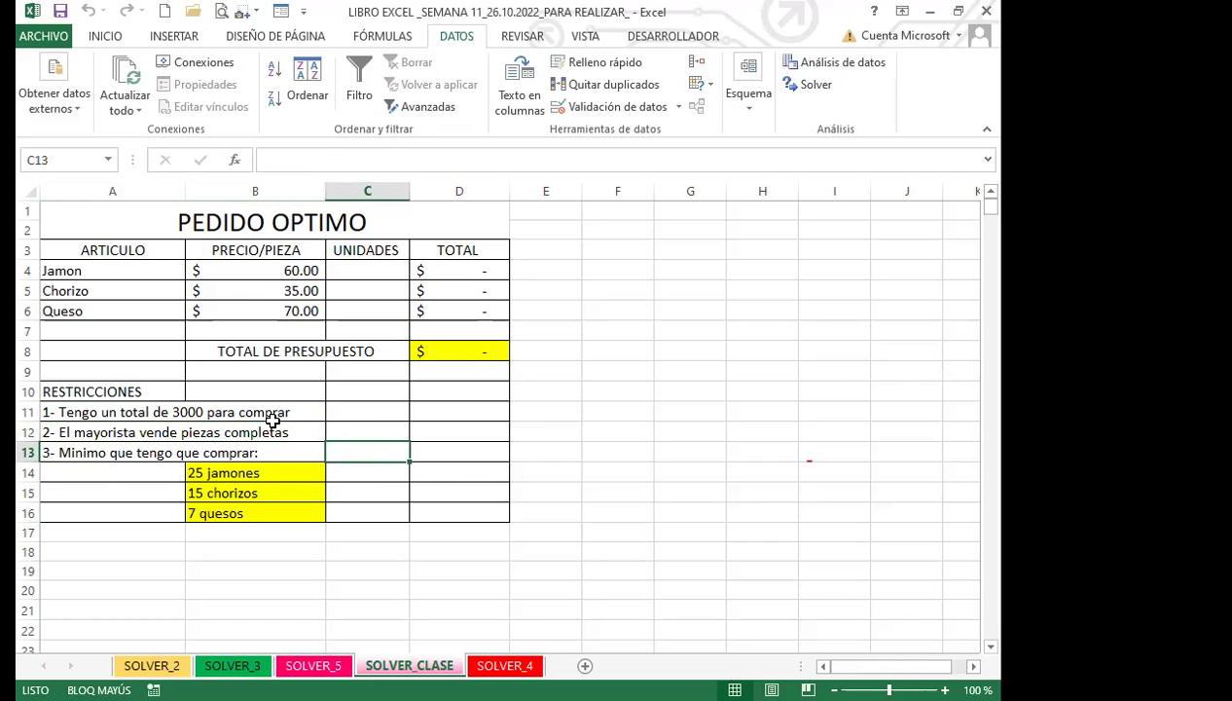
{"action": "left_click", "coordinate": [114, 274]}
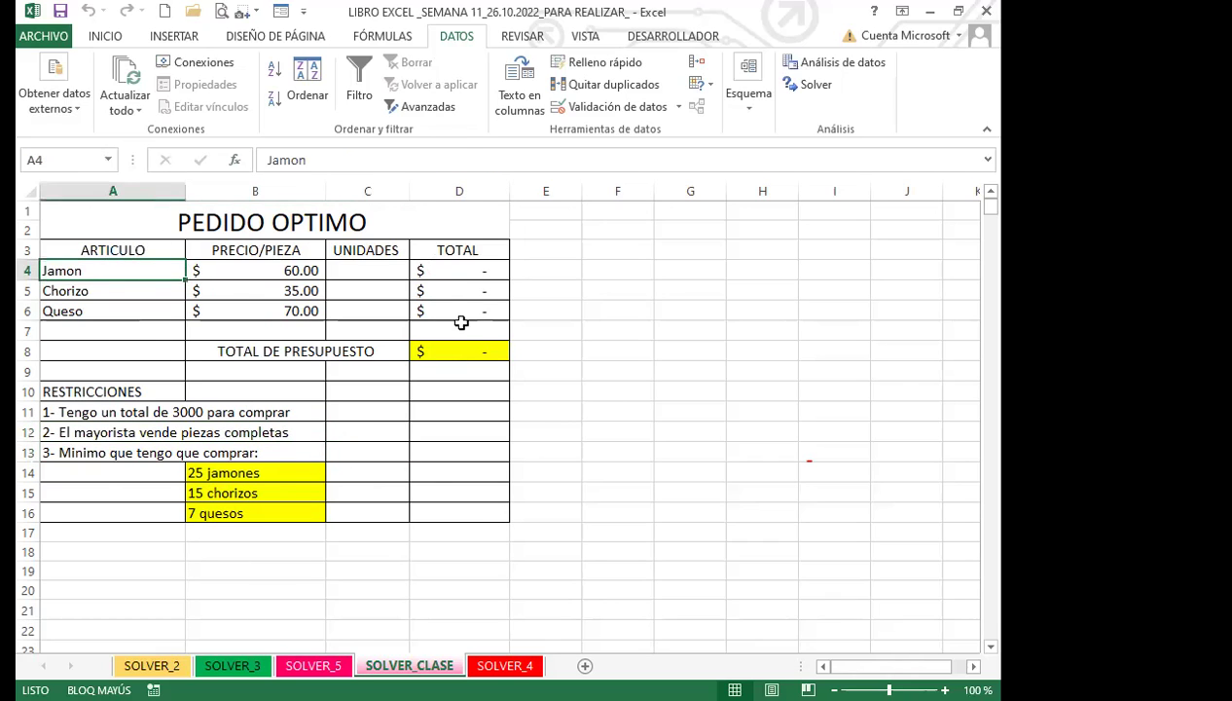
Look at the PIZZAS DELIVERI example on the SOLVER_3 sheet for reference and return to SOLVER_CLASE.
{"action": "left_click", "coordinate": [313, 665]}
{"action": "left_click", "coordinate": [233, 665]}
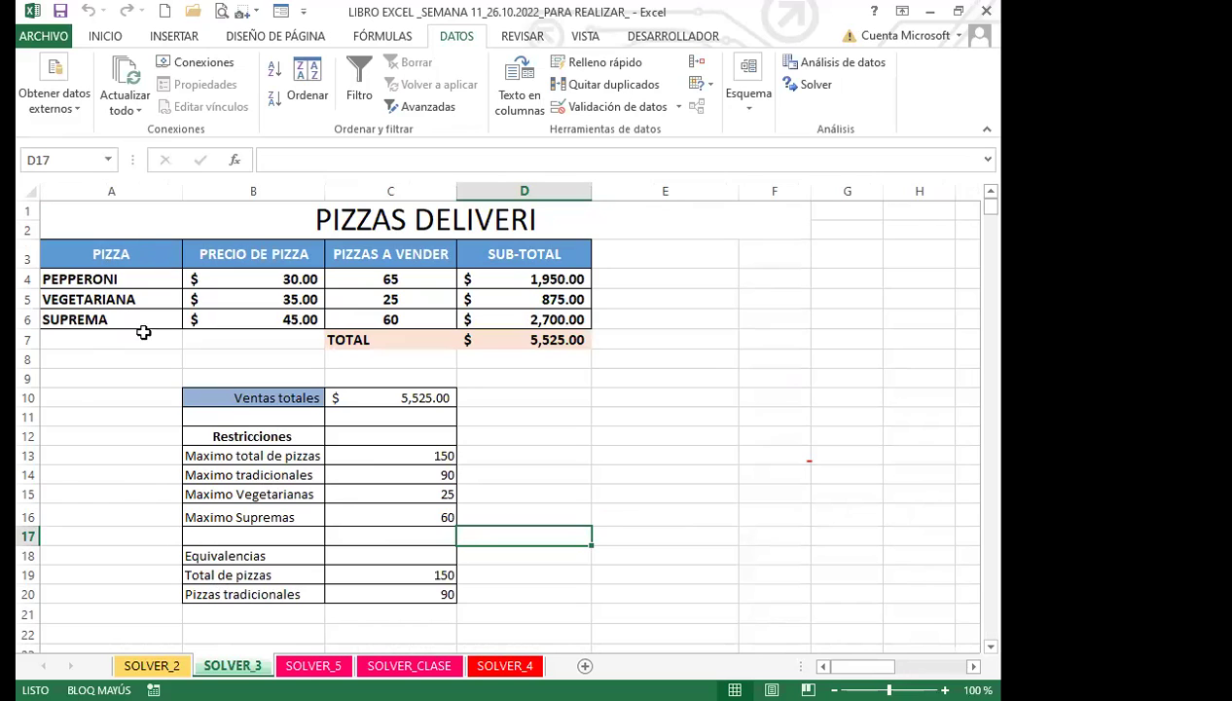
{"action": "left_click", "coordinate": [407, 665]}
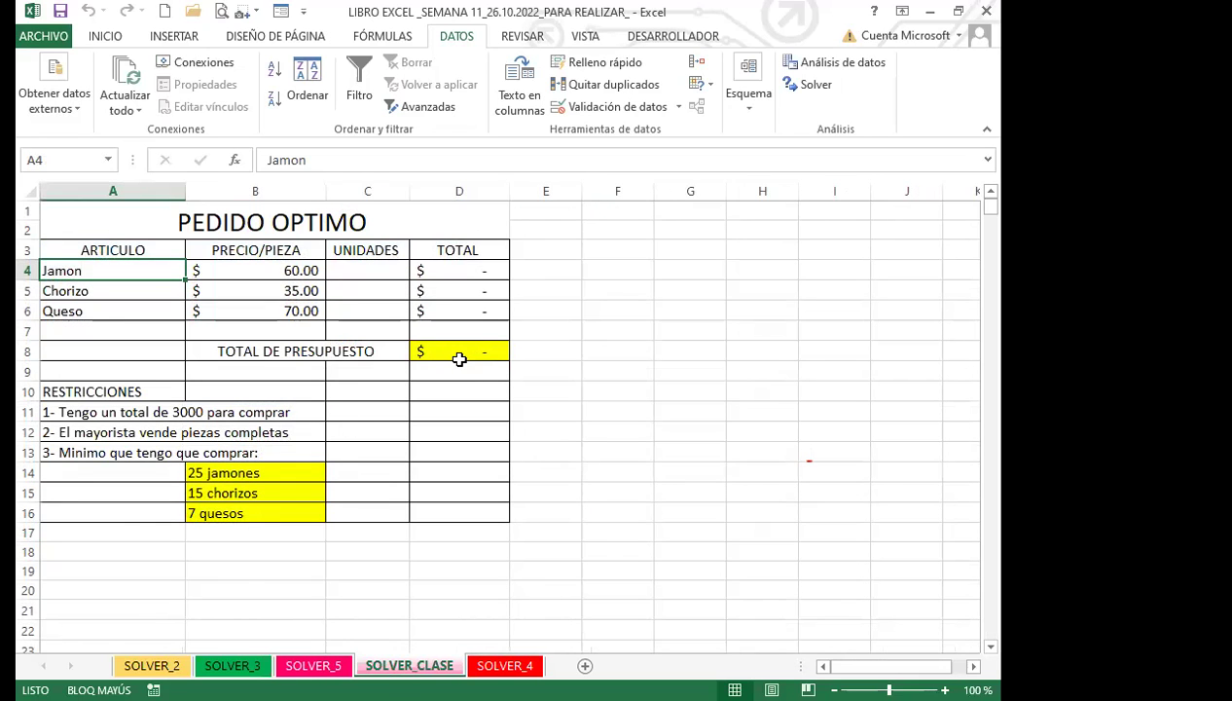
Start Solver for the PEDIDO OPTIMO model and choose the TOTAL DE PRESUPUESTO cell $D$8 as its objective.
{"action": "left_click", "coordinate": [457, 352]}
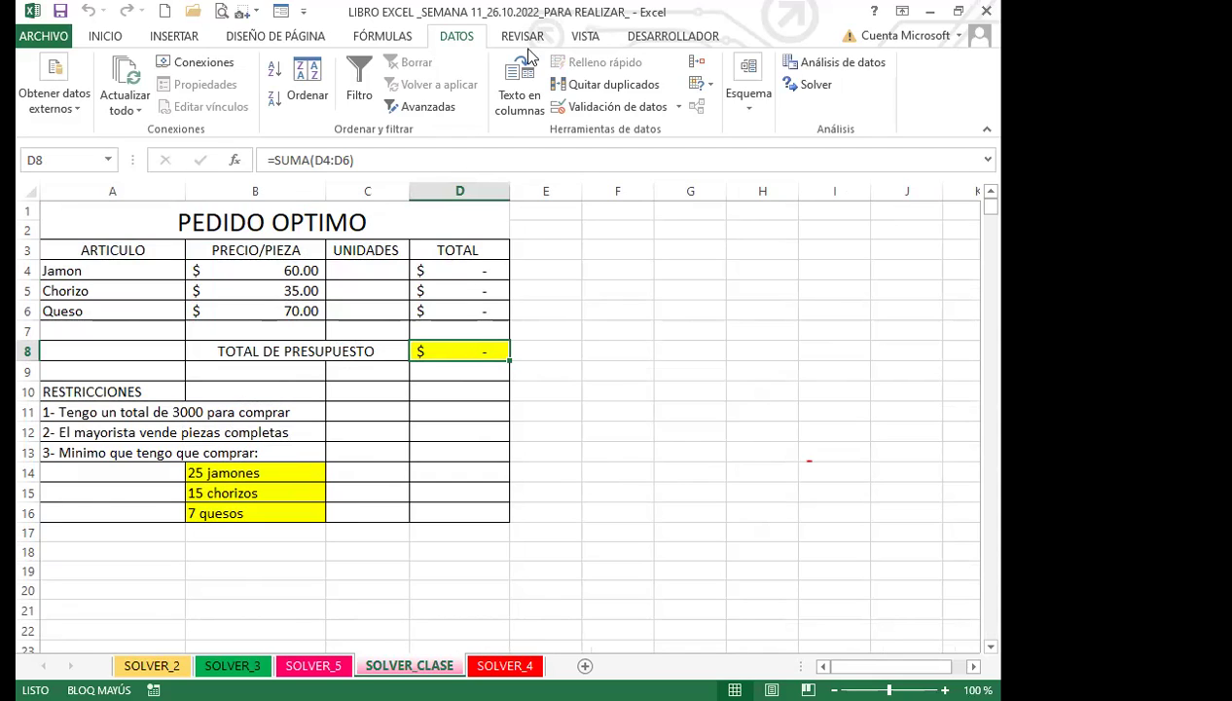
{"action": "left_click", "coordinate": [814, 85]}
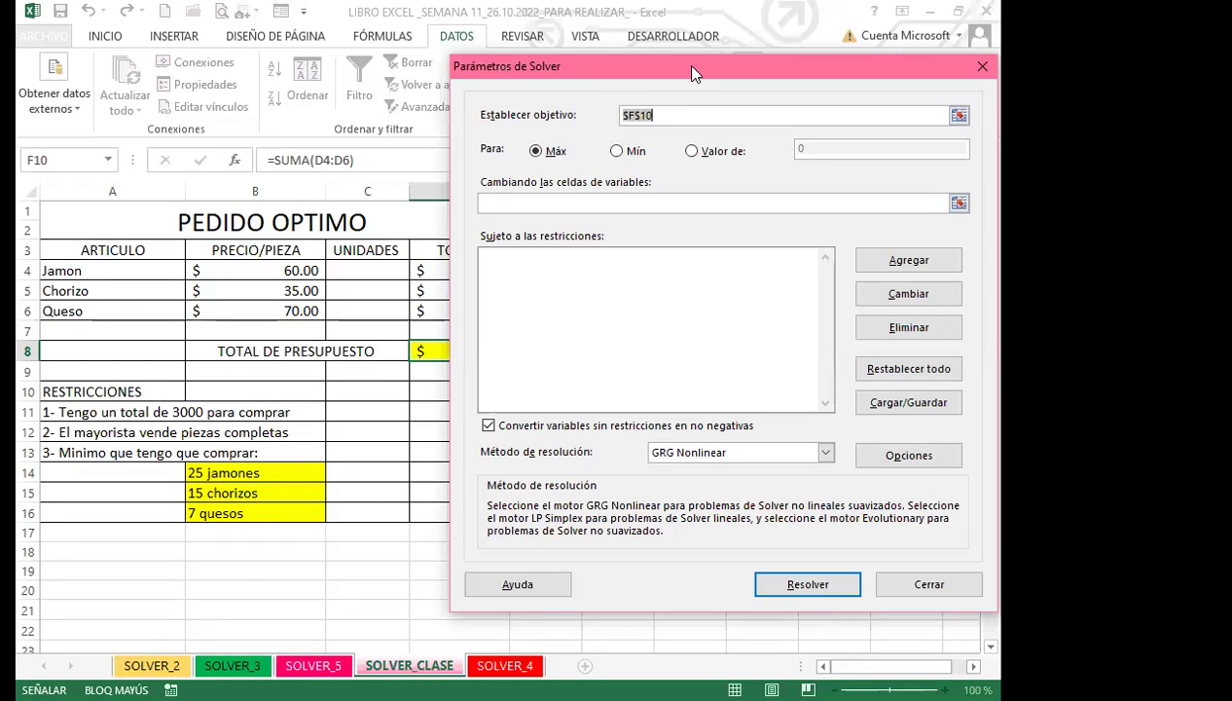
{"action": "left_click_drag", "start_coordinate": [692, 66], "coordinate": [802, 89]}
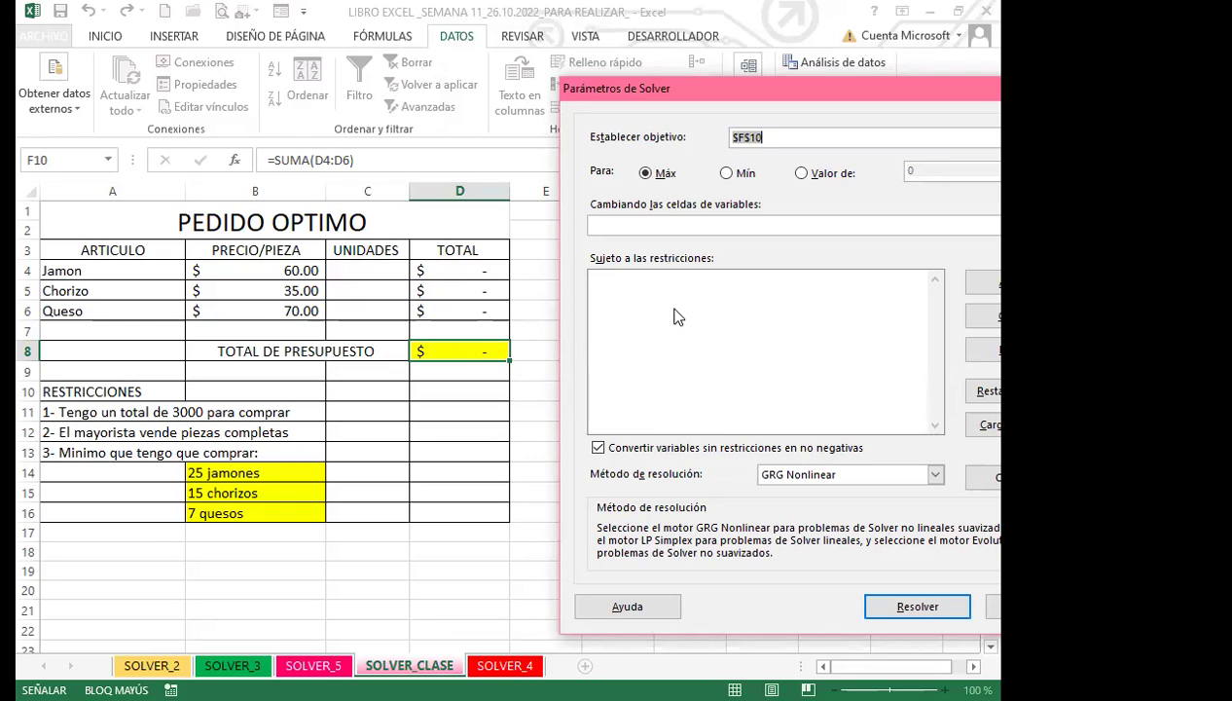
{"action": "left_click", "coordinate": [452, 352]}
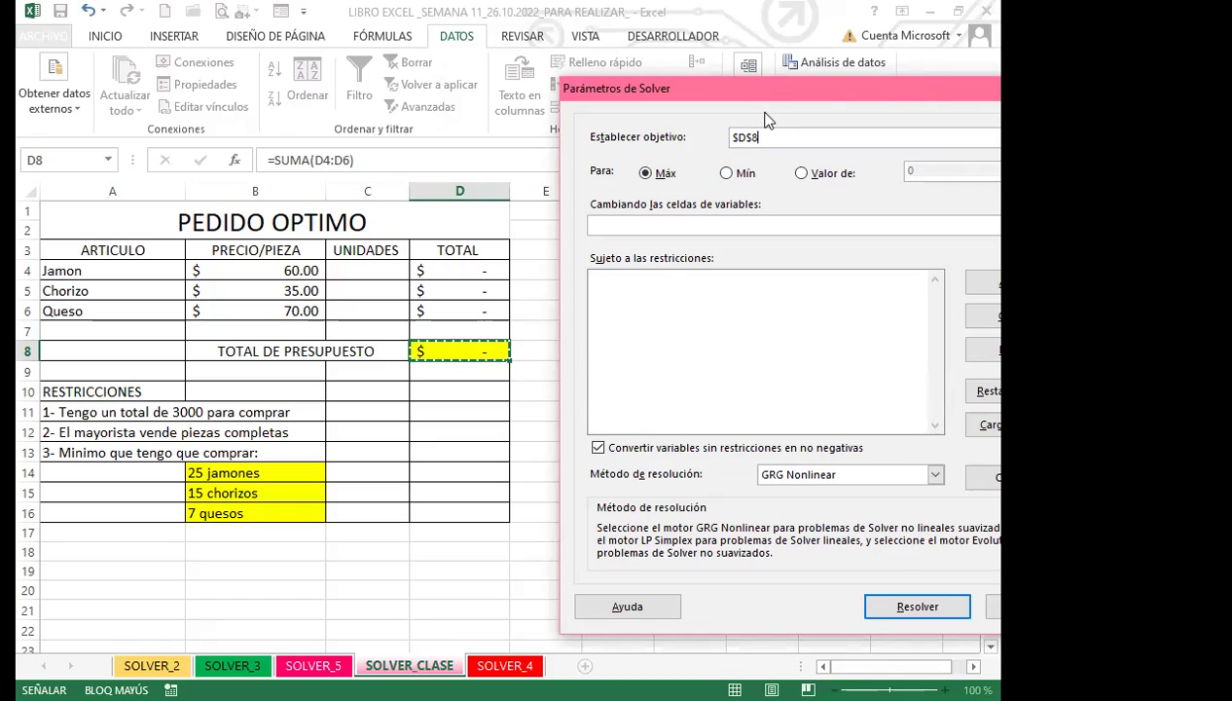
{"action": "left_click_drag", "start_coordinate": [726, 94], "coordinate": [562, 109]}
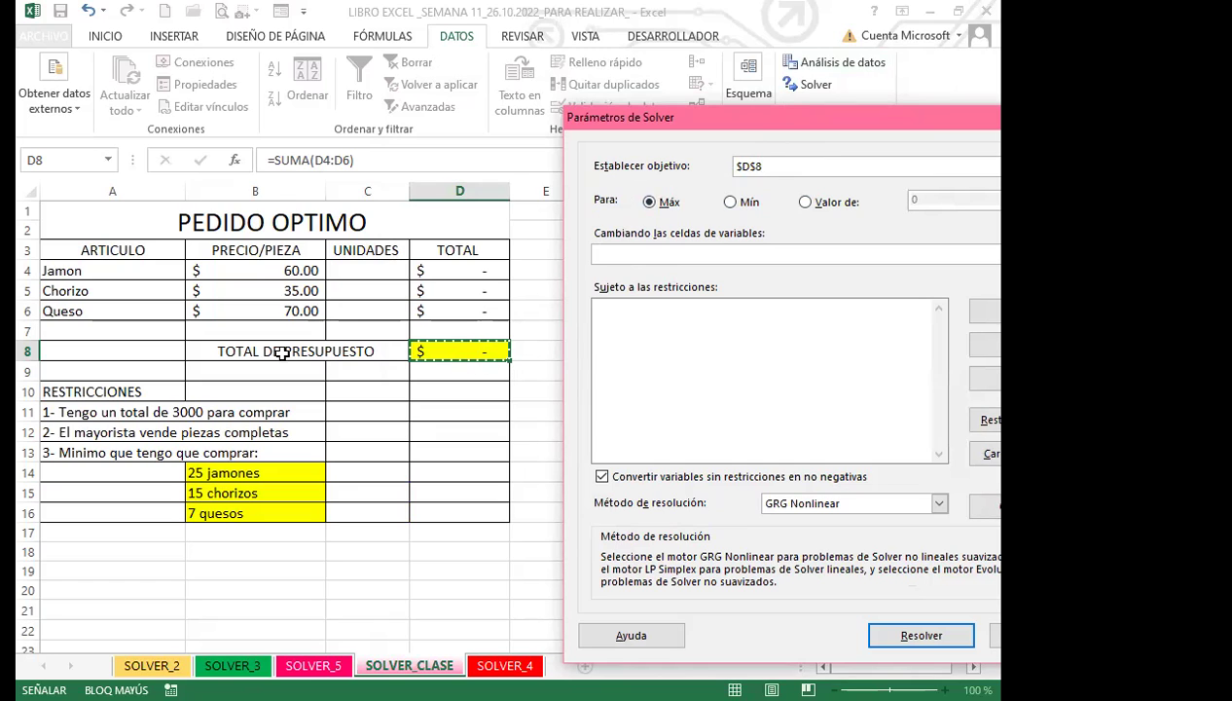
{"action": "left_click", "coordinate": [831, 142]}
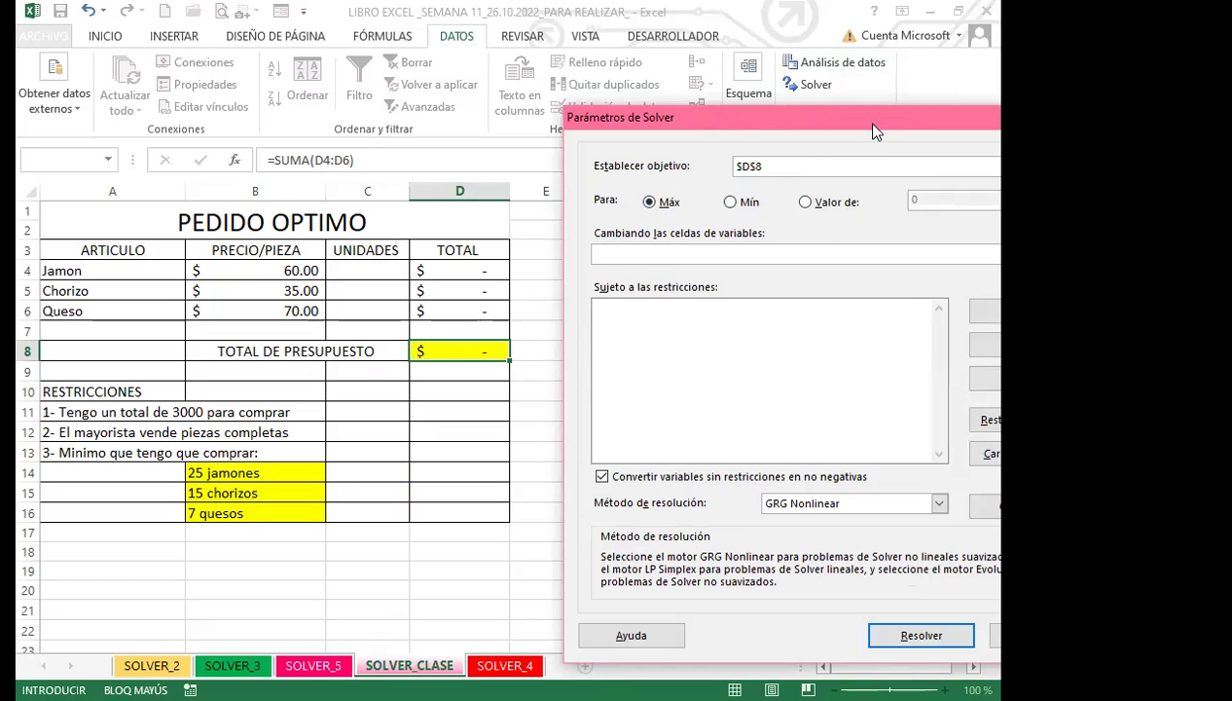
{"action": "left_click_drag", "start_coordinate": [722, 119], "coordinate": [581, 107]}
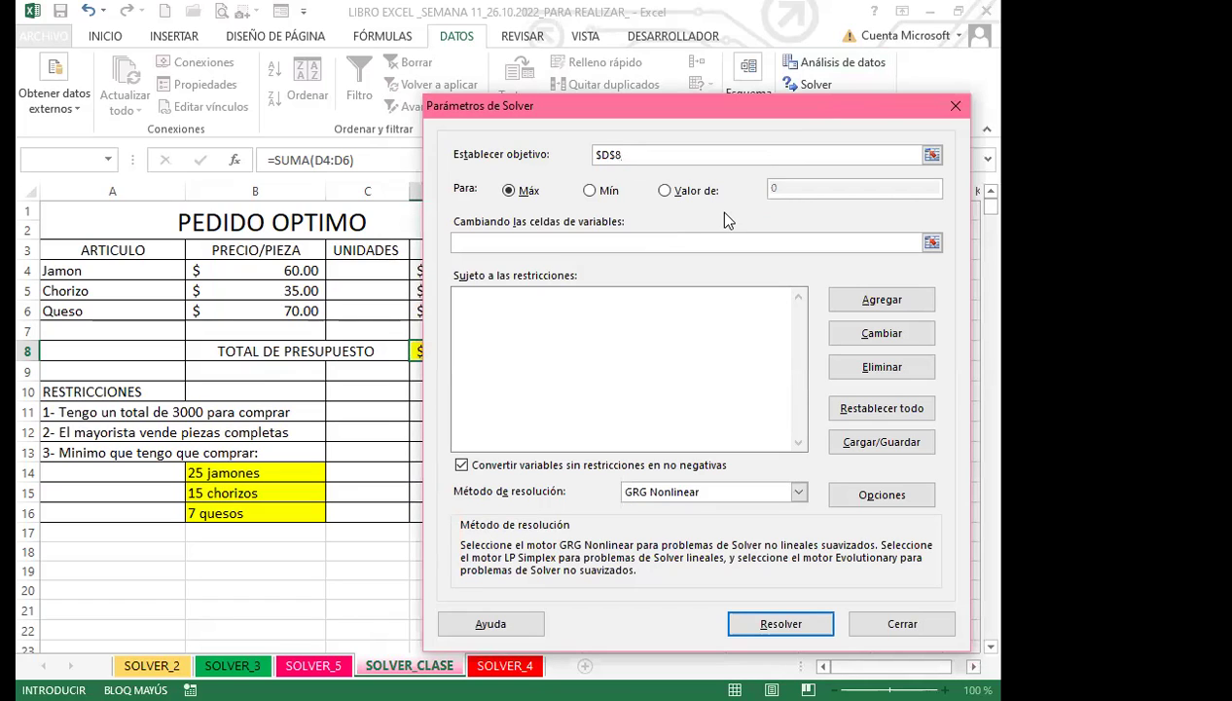
Set the Solver objective to reach a specific value (Valor de) of 3000.
{"action": "left_click", "coordinate": [665, 191]}
{"action": "key", "text": "Tab"}
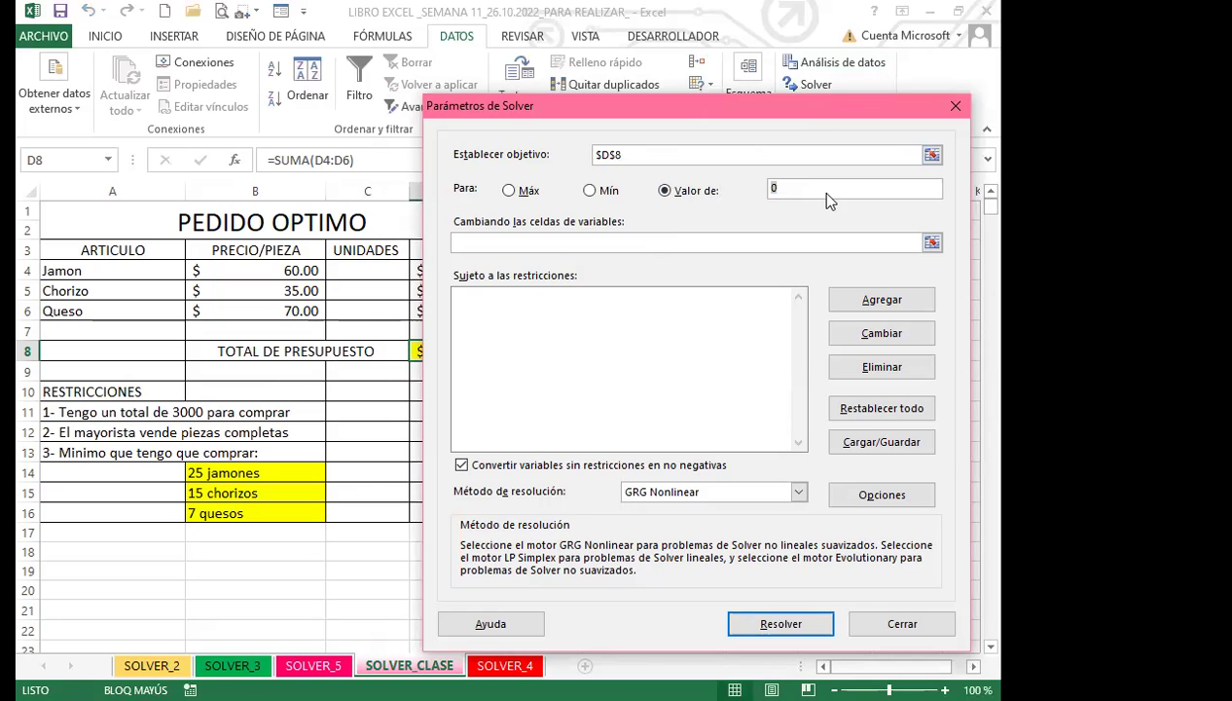
{"action": "type", "text": "300"}
{"action": "left_click", "coordinate": [490, 246]}
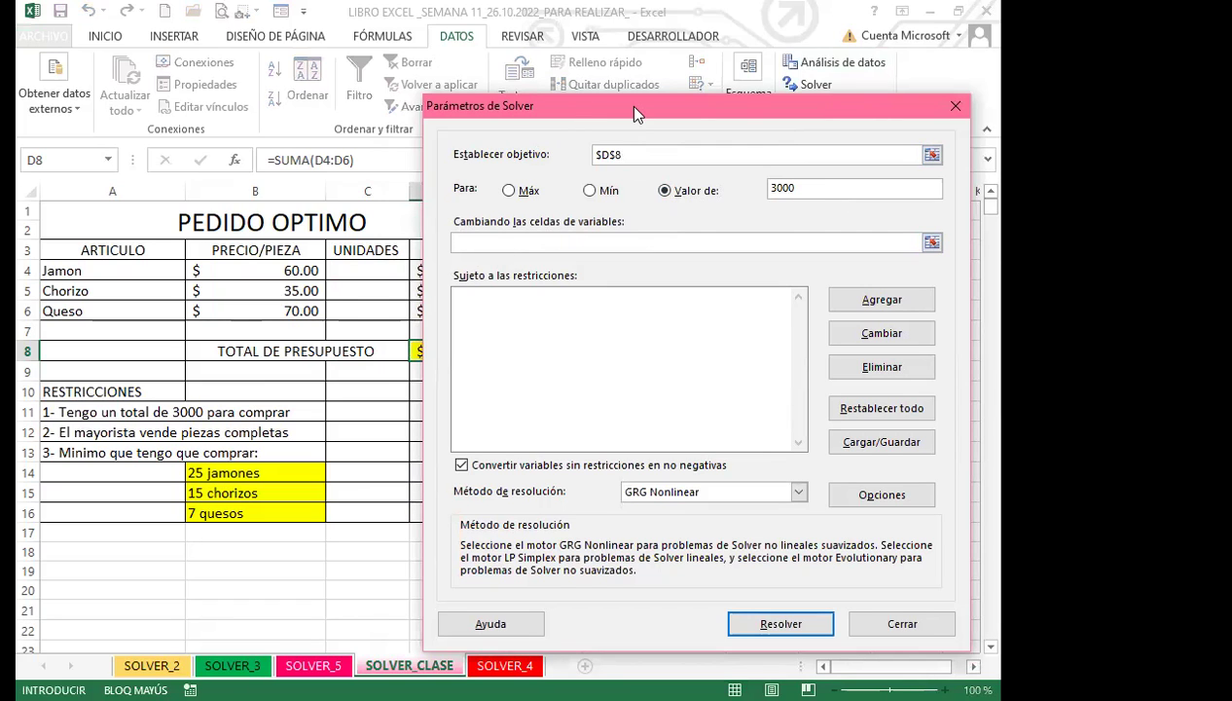
Set the Solver variable cells to the UNIDADES range $C$4:$C$6.
{"action": "left_click_drag", "start_coordinate": [634, 113], "coordinate": [688, 111]}
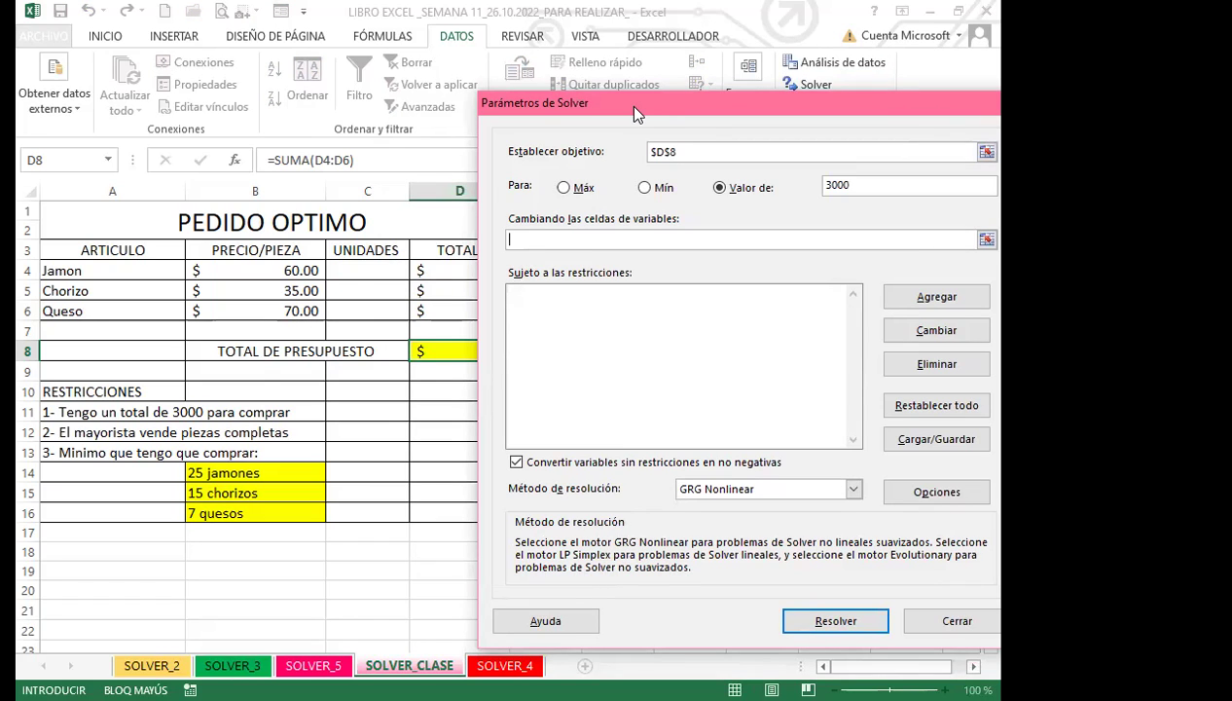
{"action": "left_click", "coordinate": [365, 279]}
{"action": "left_click_drag", "start_coordinate": [365, 278], "coordinate": [366, 314]}
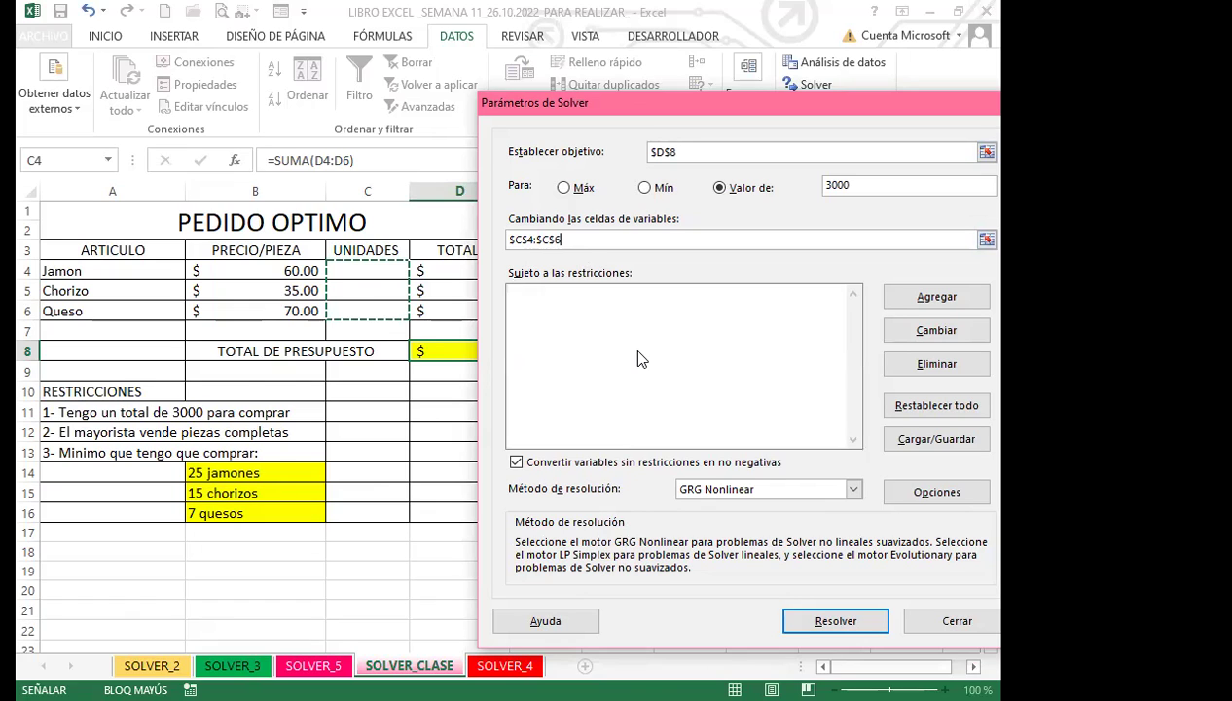
Add a Solver constraint requiring the UNIDADES cells $C$4:$C$6 to be integers (int).
{"action": "left_click", "coordinate": [939, 301]}
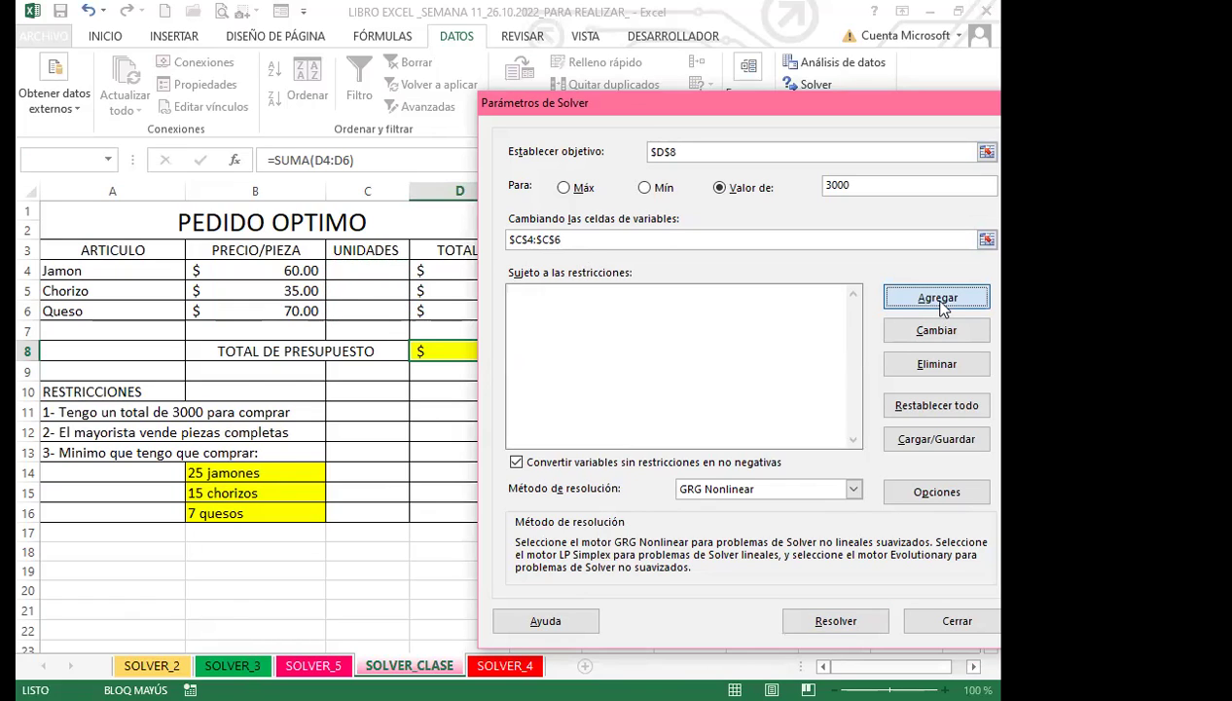
{"action": "left_click", "coordinate": [353, 273]}
{"action": "left_click", "coordinate": [356, 310], "text": "shift"}
{"action": "left_click", "coordinate": [772, 373]}
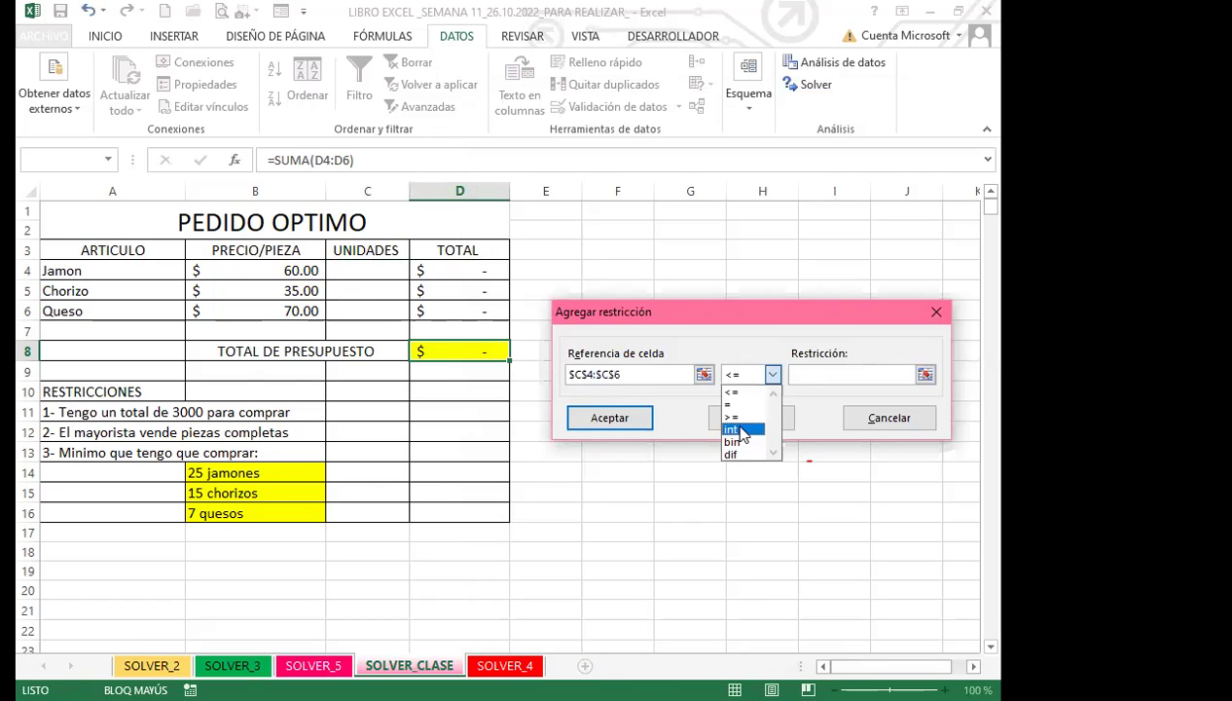
{"action": "left_click", "coordinate": [742, 430]}
{"action": "left_click", "coordinate": [613, 420]}
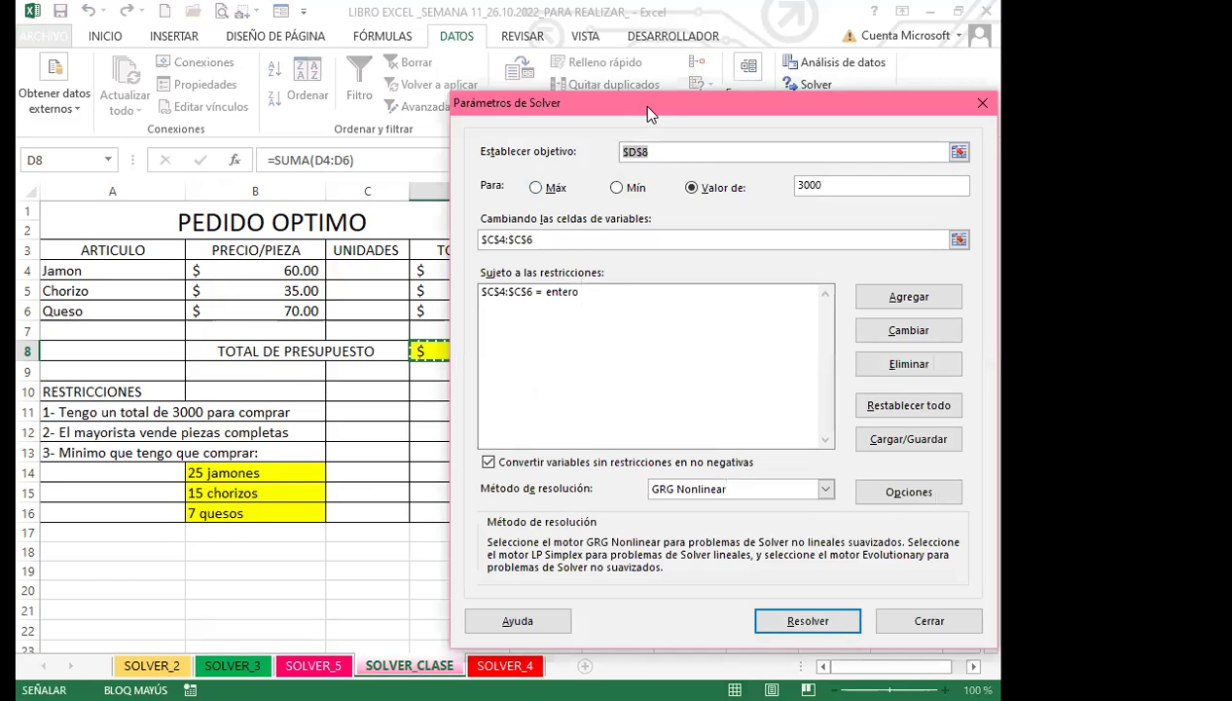
Add a Solver constraint requiring the UNIDADES cells $C$4:$C$6 to be >= 0.
{"action": "left_click_drag", "start_coordinate": [645, 109], "coordinate": [688, 106]}
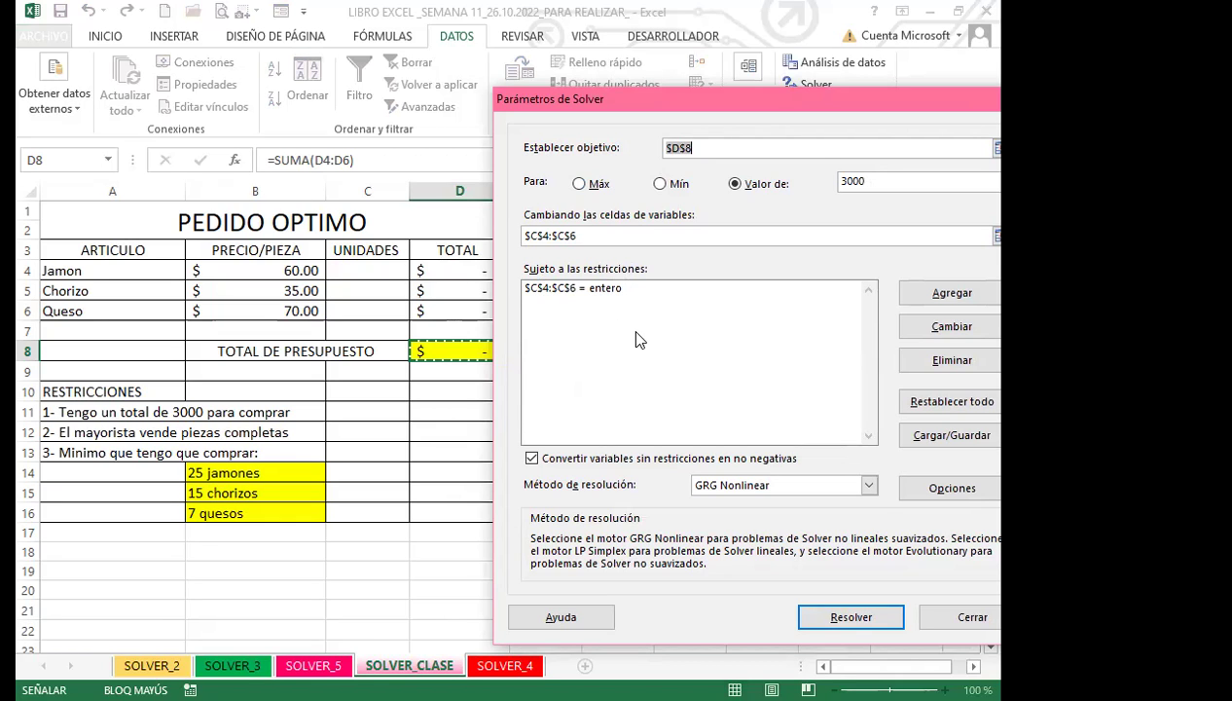
{"action": "left_click", "coordinate": [951, 291]}
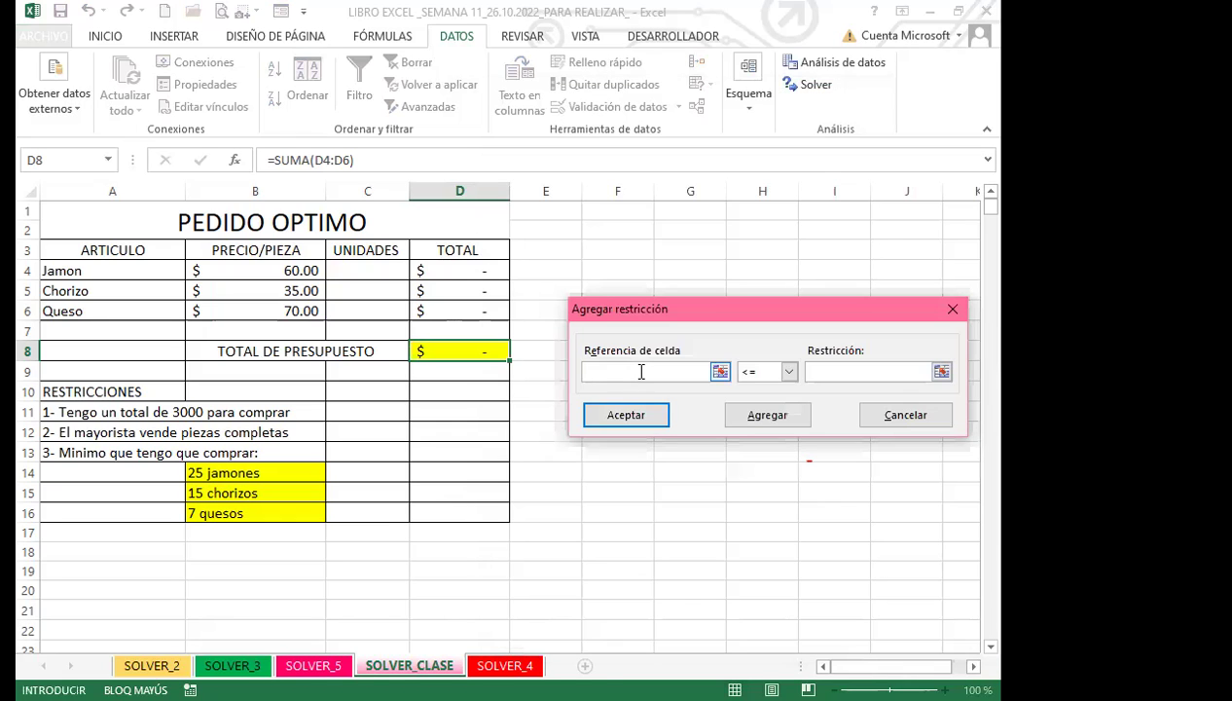
{"action": "left_click", "coordinate": [364, 269]}
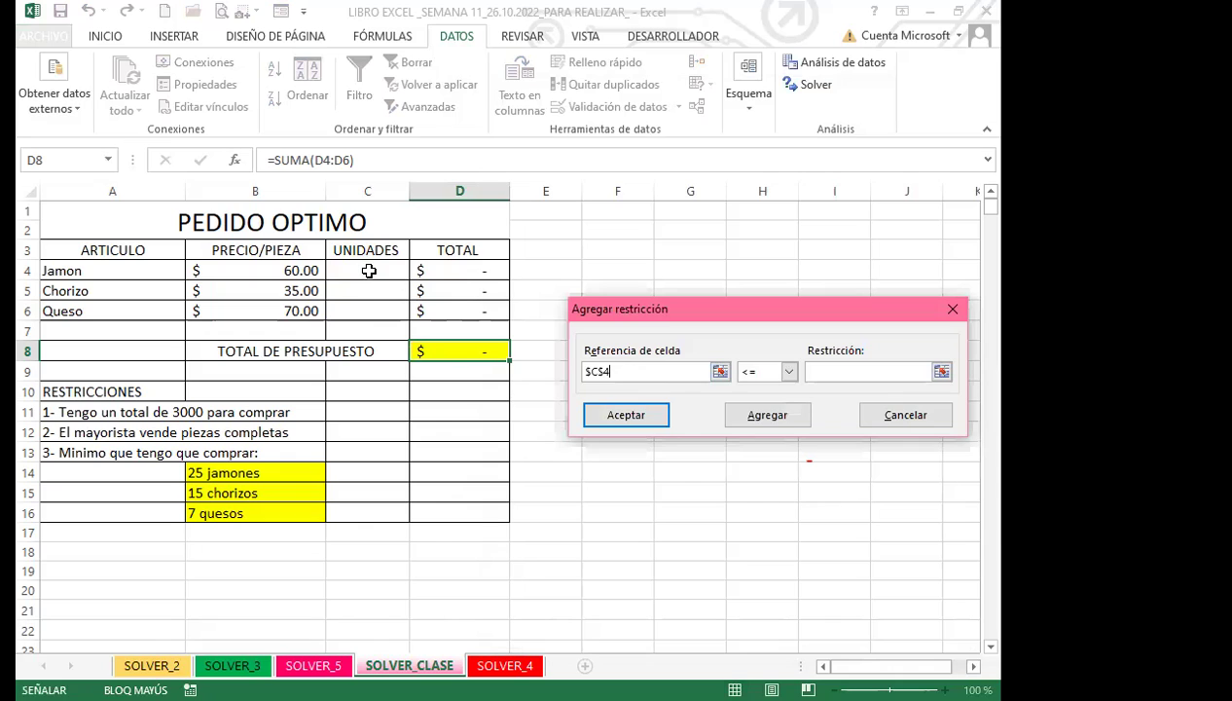
{"action": "left_click", "coordinate": [789, 371]}
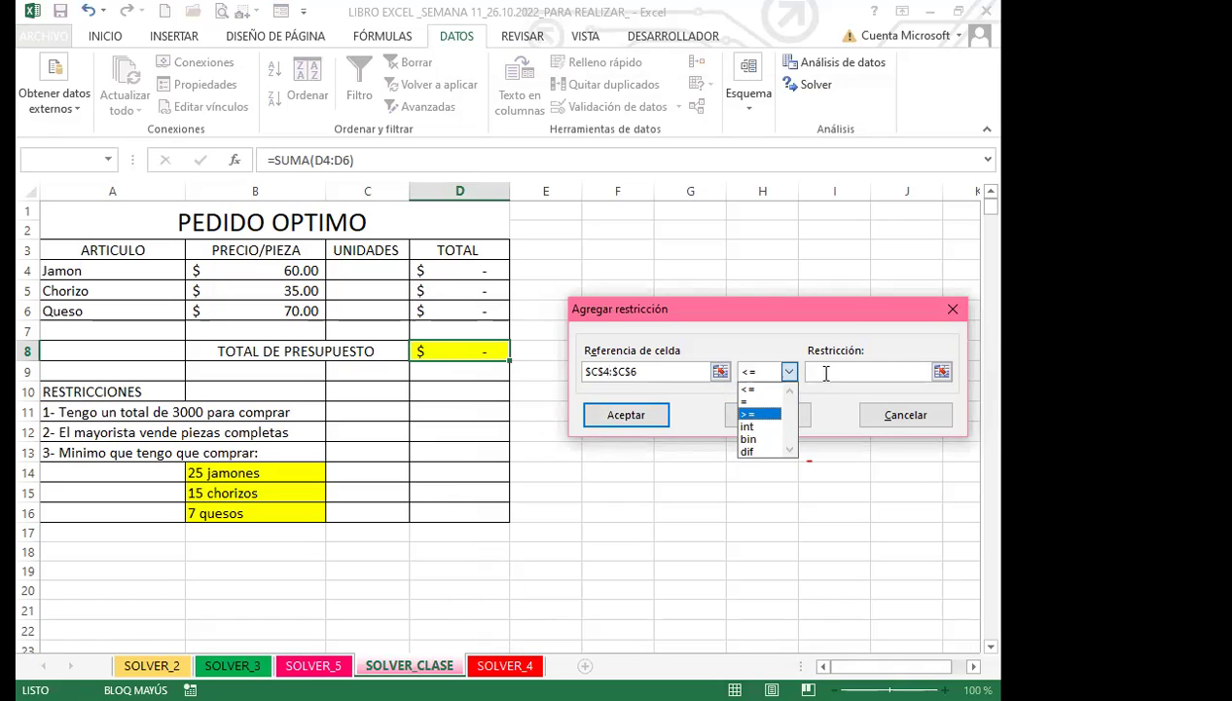
{"action": "left_click", "coordinate": [825, 371]}
{"action": "type", "text": "0"}
{"action": "left_click", "coordinate": [627, 416]}
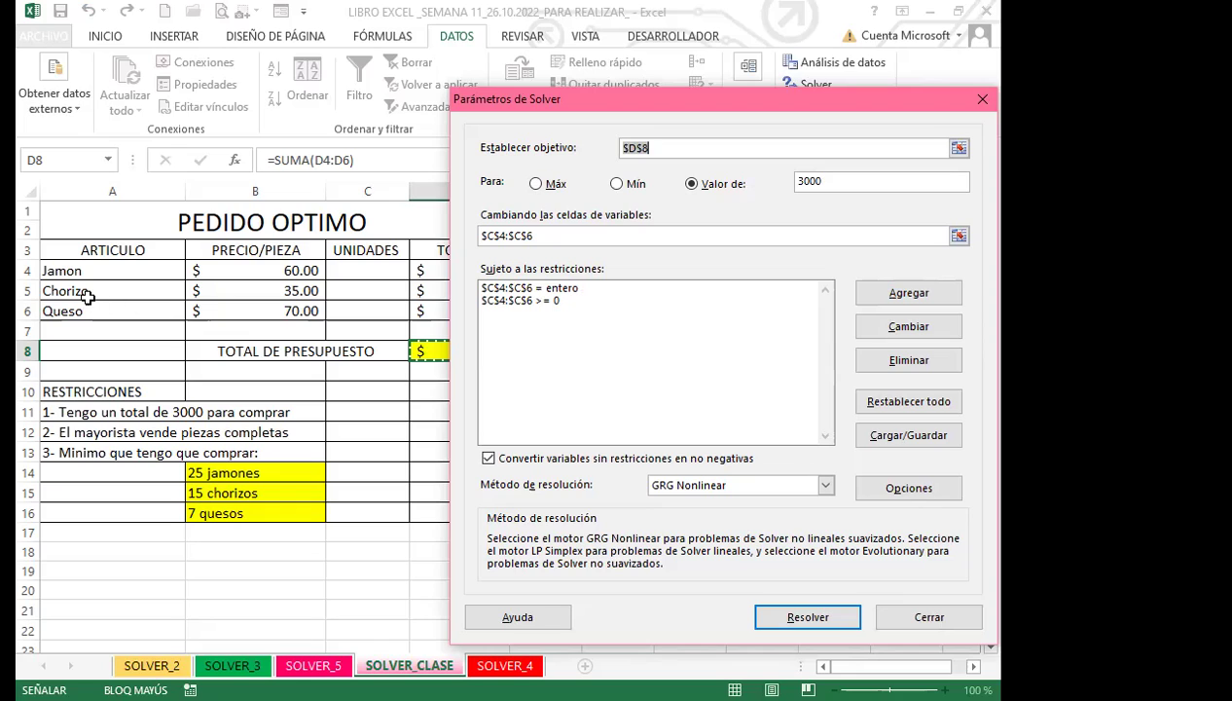
Add a Solver constraint requiring the Jamon units in $C$4 to be >= 25.
{"action": "left_click", "coordinate": [886, 295]}
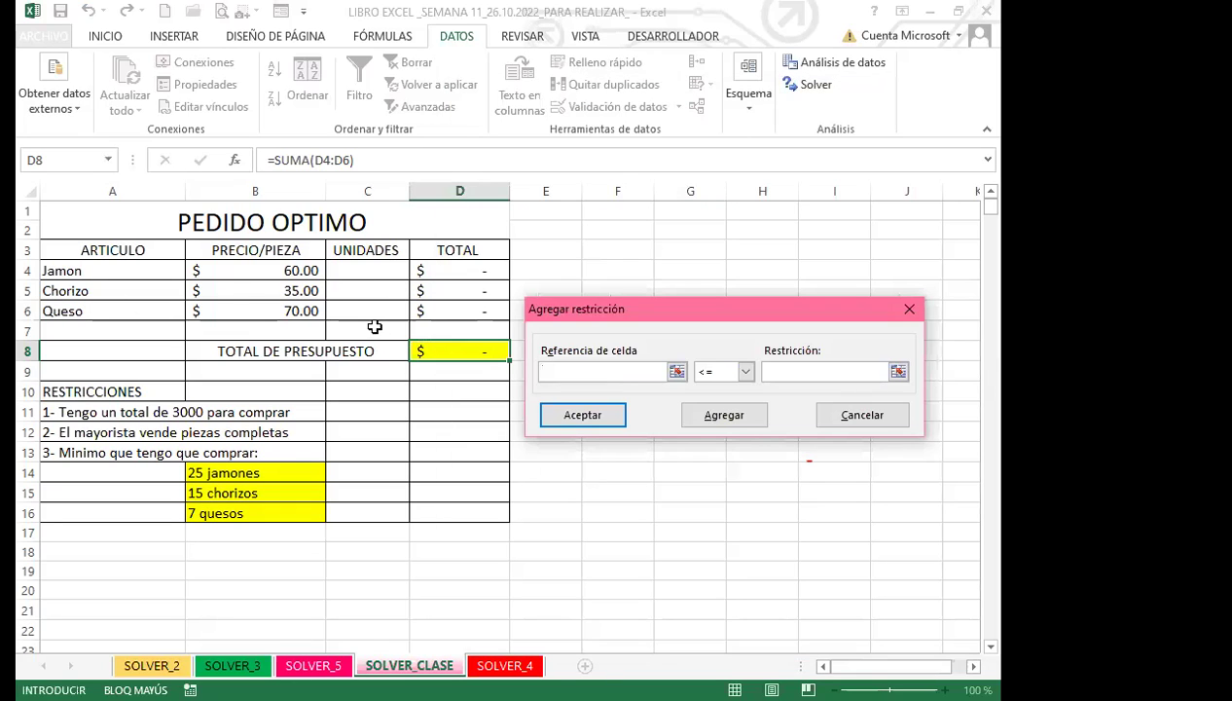
{"action": "left_click", "coordinate": [376, 270]}
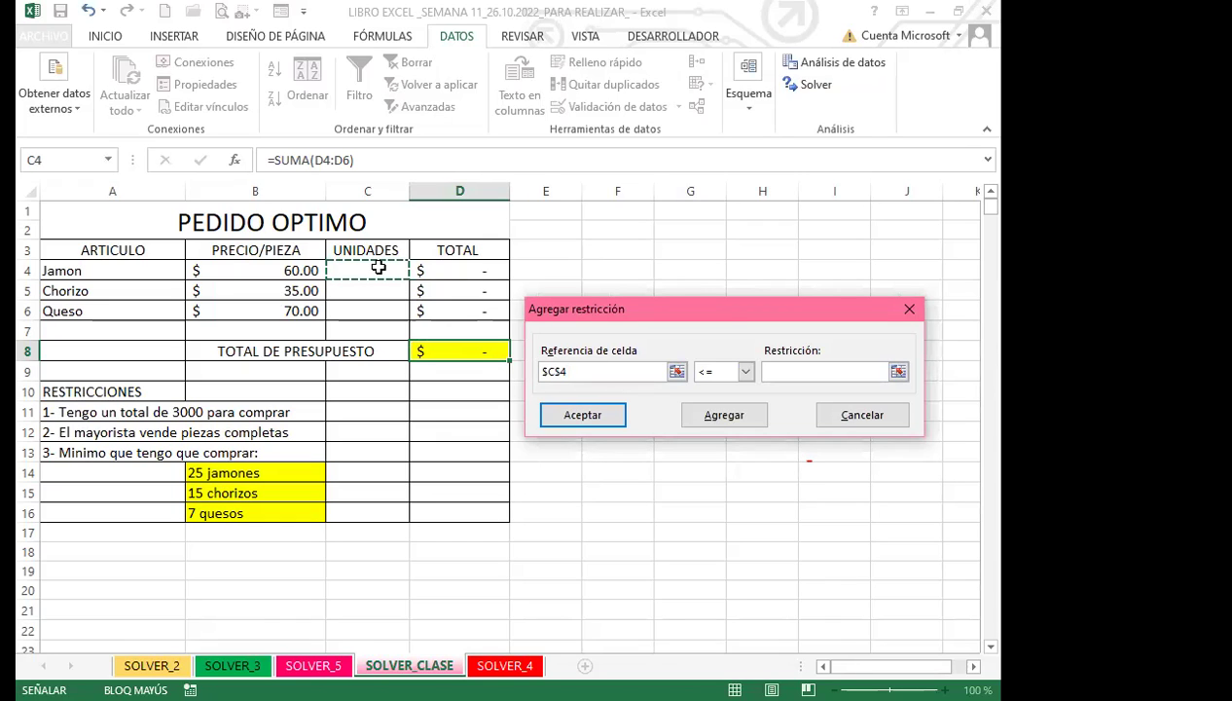
{"action": "left_click", "coordinate": [746, 371]}
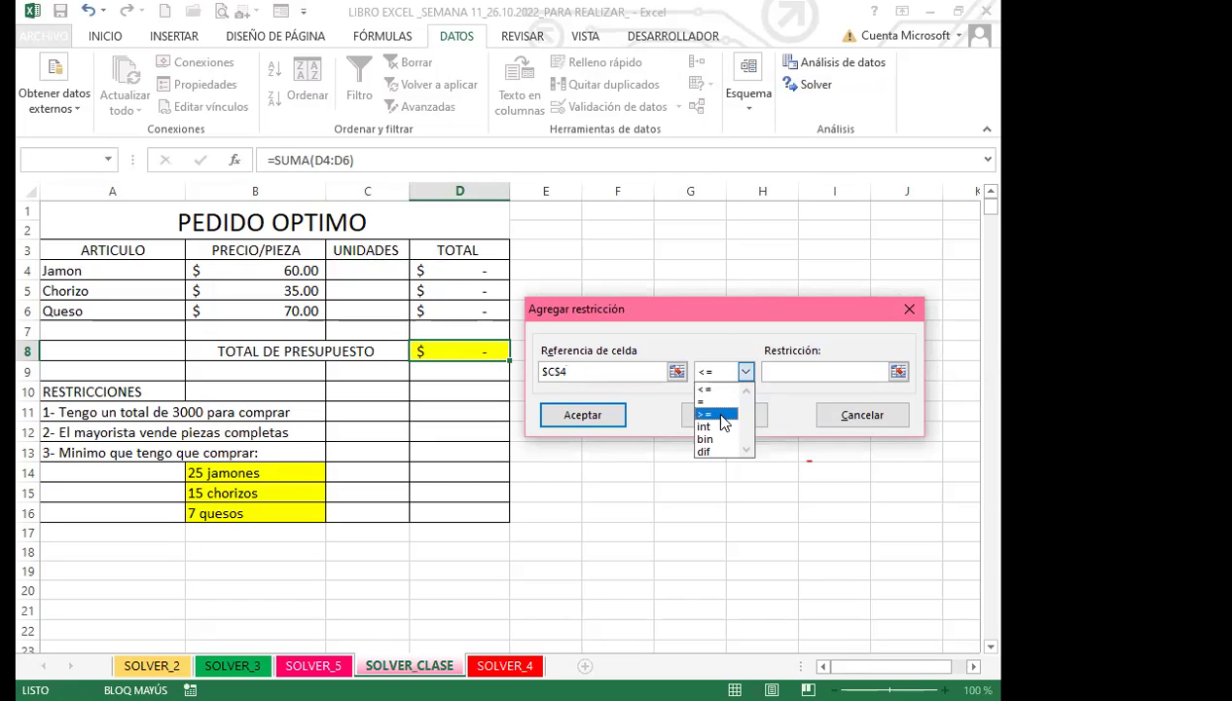
{"action": "left_click", "coordinate": [718, 414]}
{"action": "left_click", "coordinate": [794, 373]}
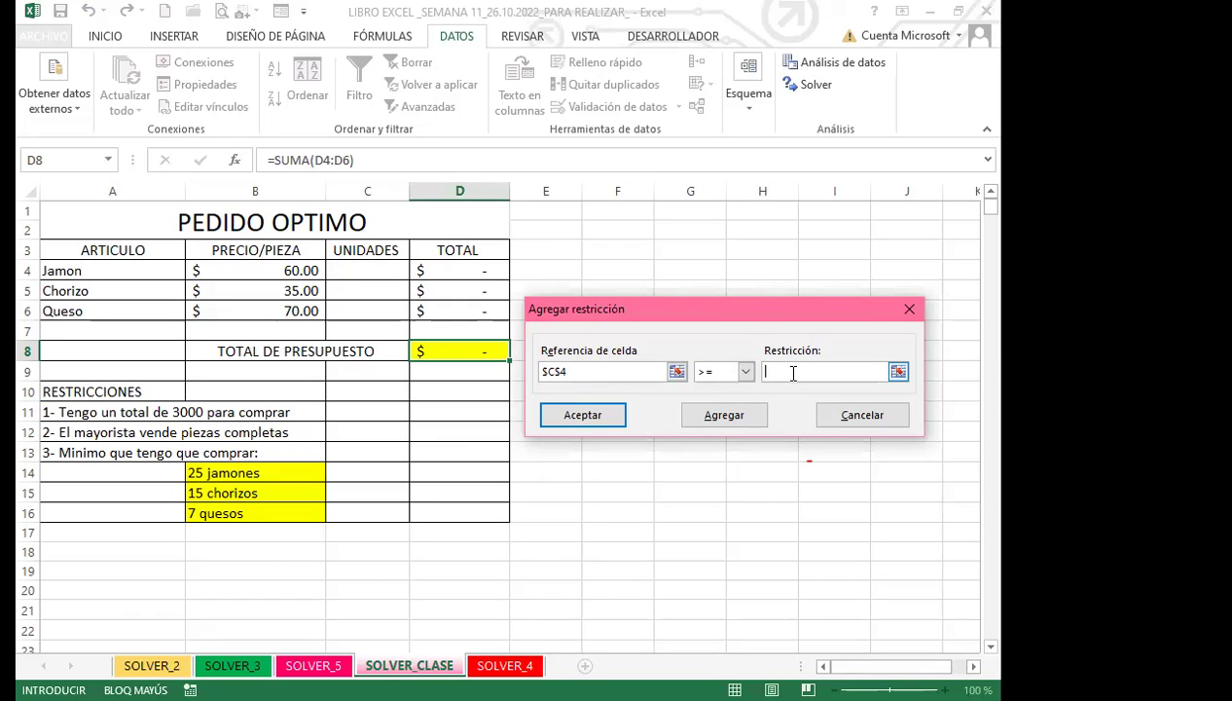
{"action": "type", "text": "25"}
{"action": "left_click", "coordinate": [733, 416]}
Add a Solver constraint requiring the Chorizo units in $C$5 to be >= 15.
{"action": "left_click", "coordinate": [347, 291]}
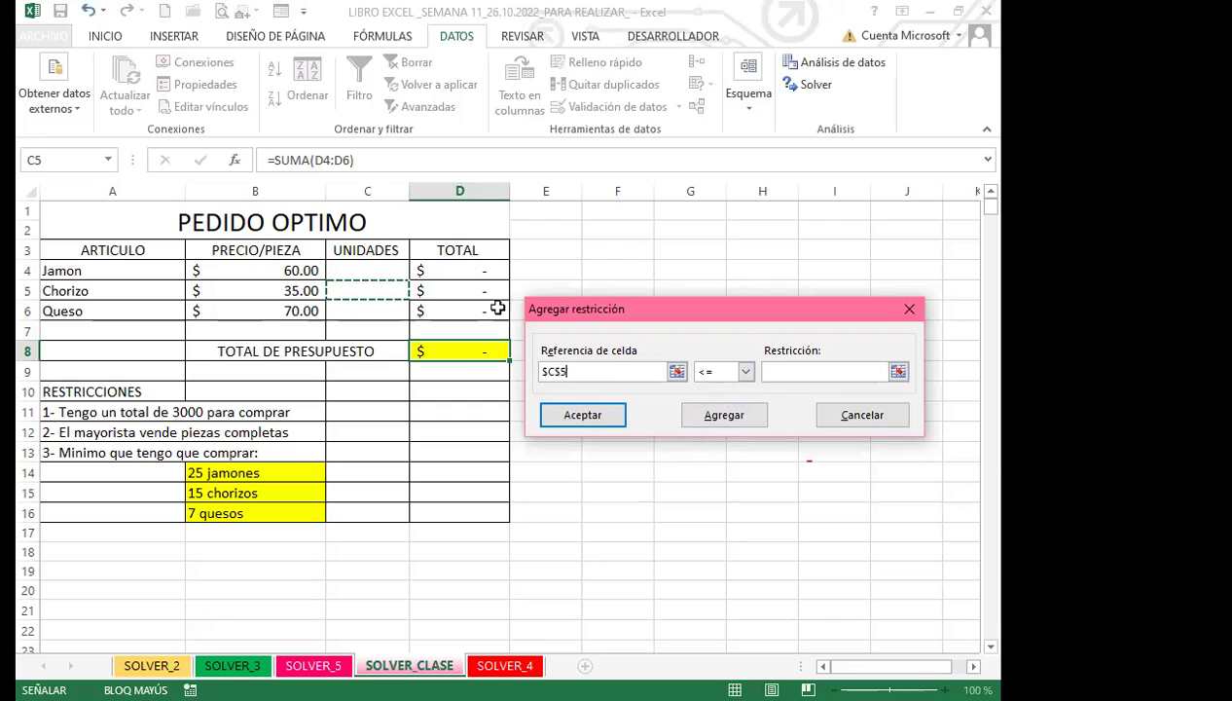
{"action": "left_click", "coordinate": [746, 373]}
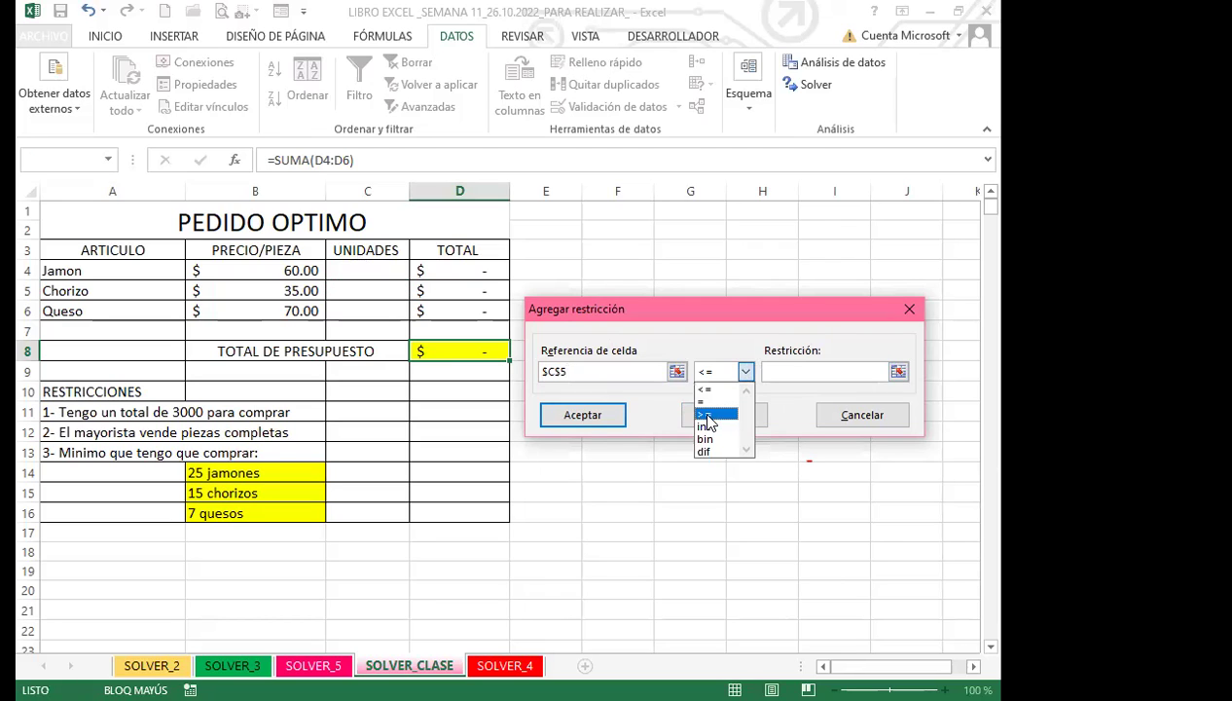
{"action": "left_click", "coordinate": [708, 416]}
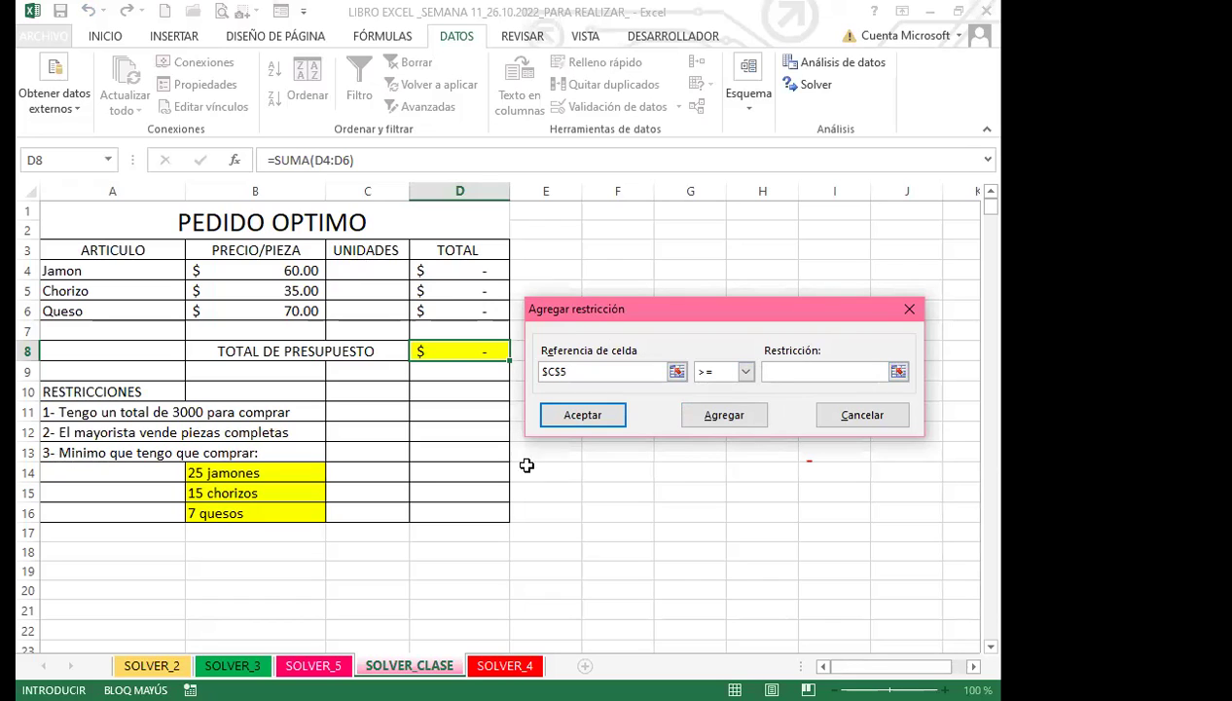
{"action": "left_click", "coordinate": [783, 372]}
{"action": "type", "text": "15"}
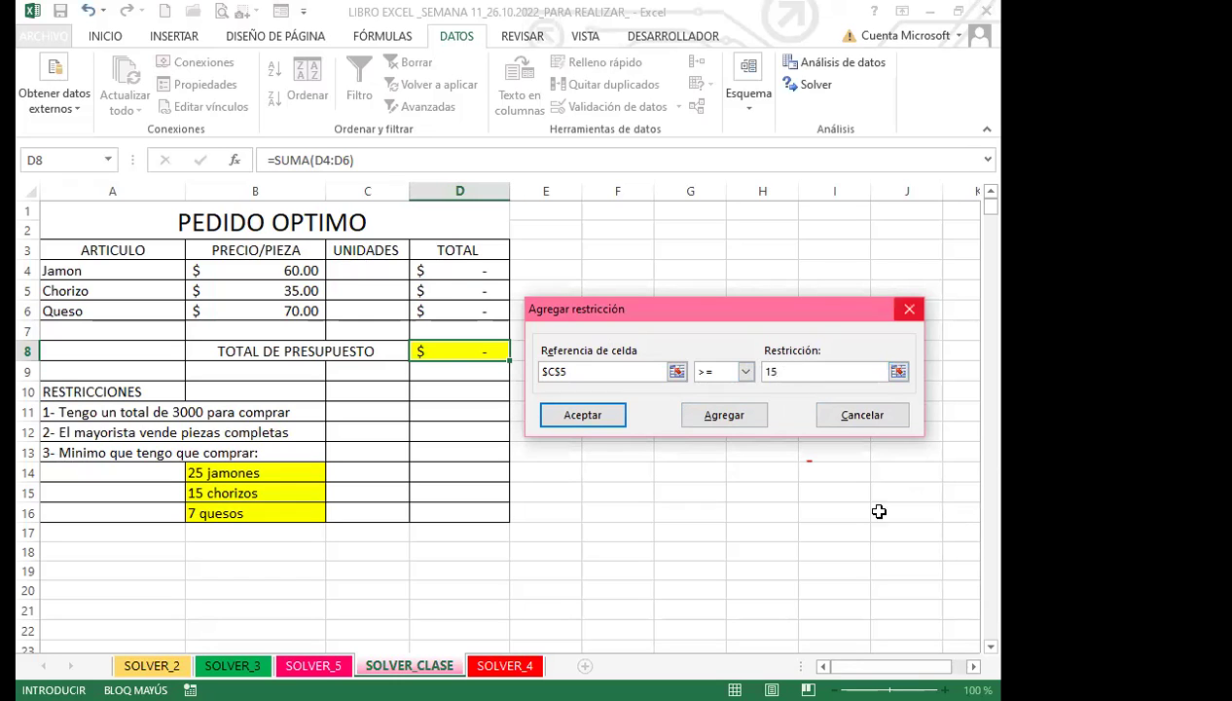
{"action": "left_click", "coordinate": [735, 416]}
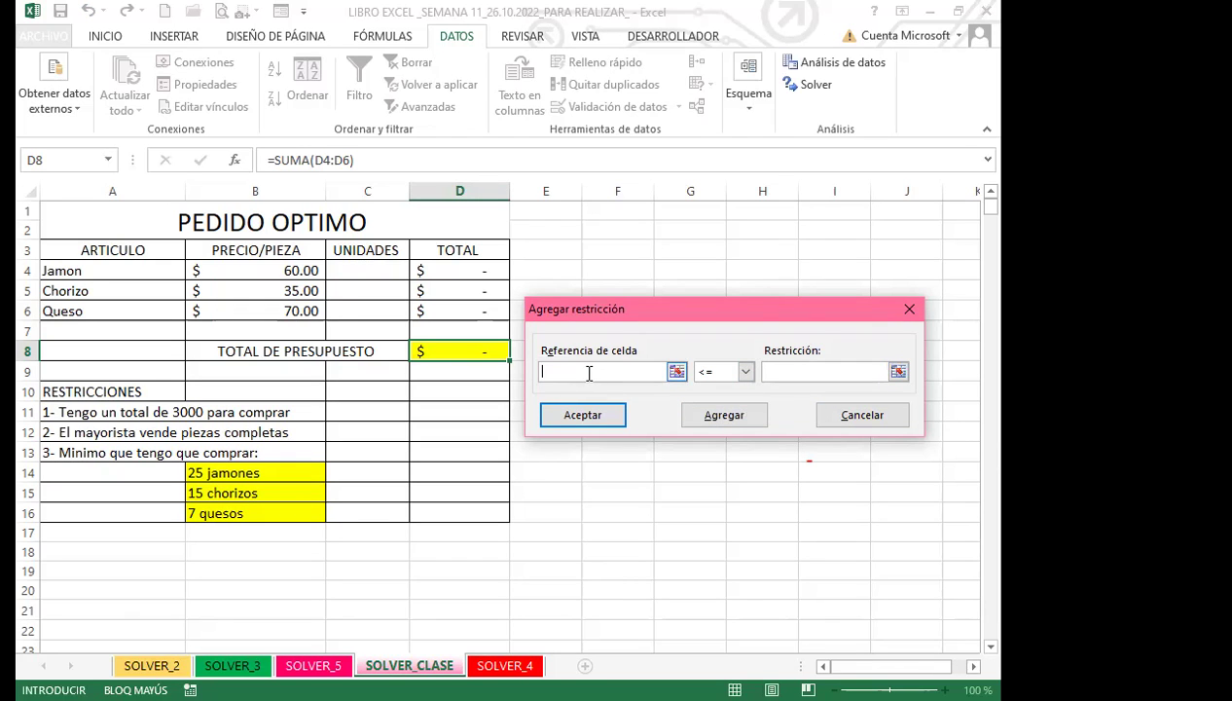
Add a Solver constraint requiring the Queso units in $C$6 to be >= 7 and return to the Solver parameters.
{"action": "left_click", "coordinate": [367, 313]}
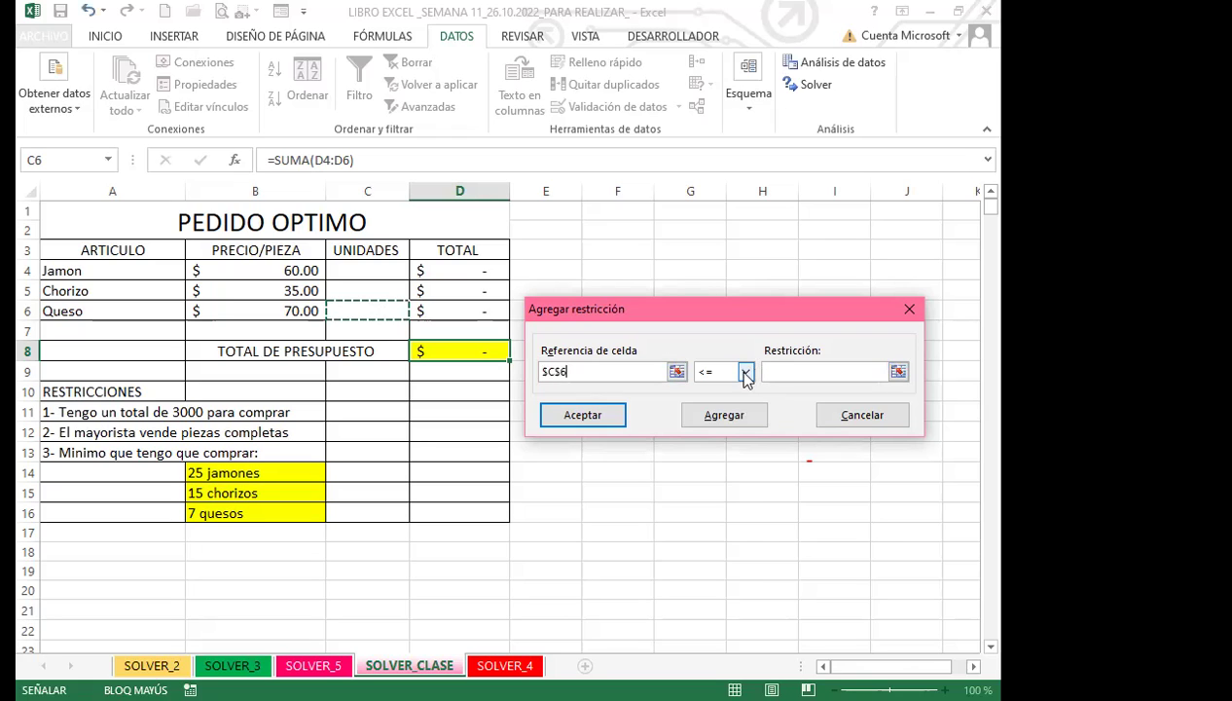
{"action": "left_click", "coordinate": [745, 372]}
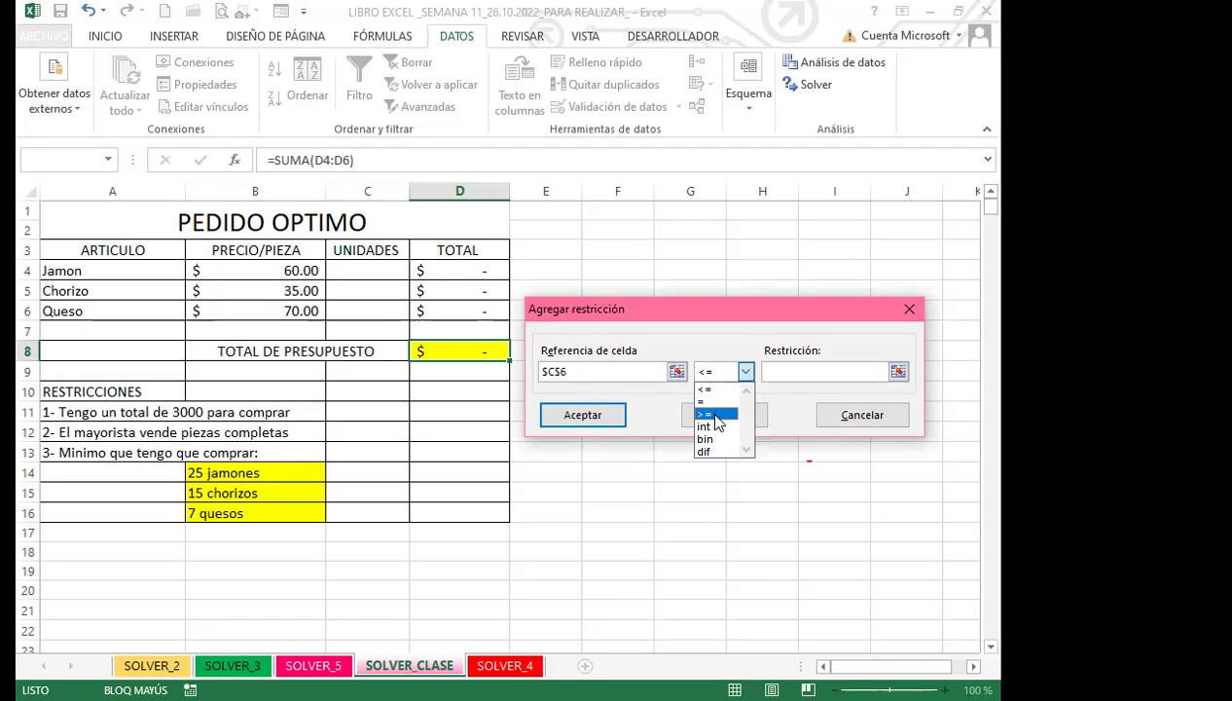
{"action": "left_click", "coordinate": [781, 372]}
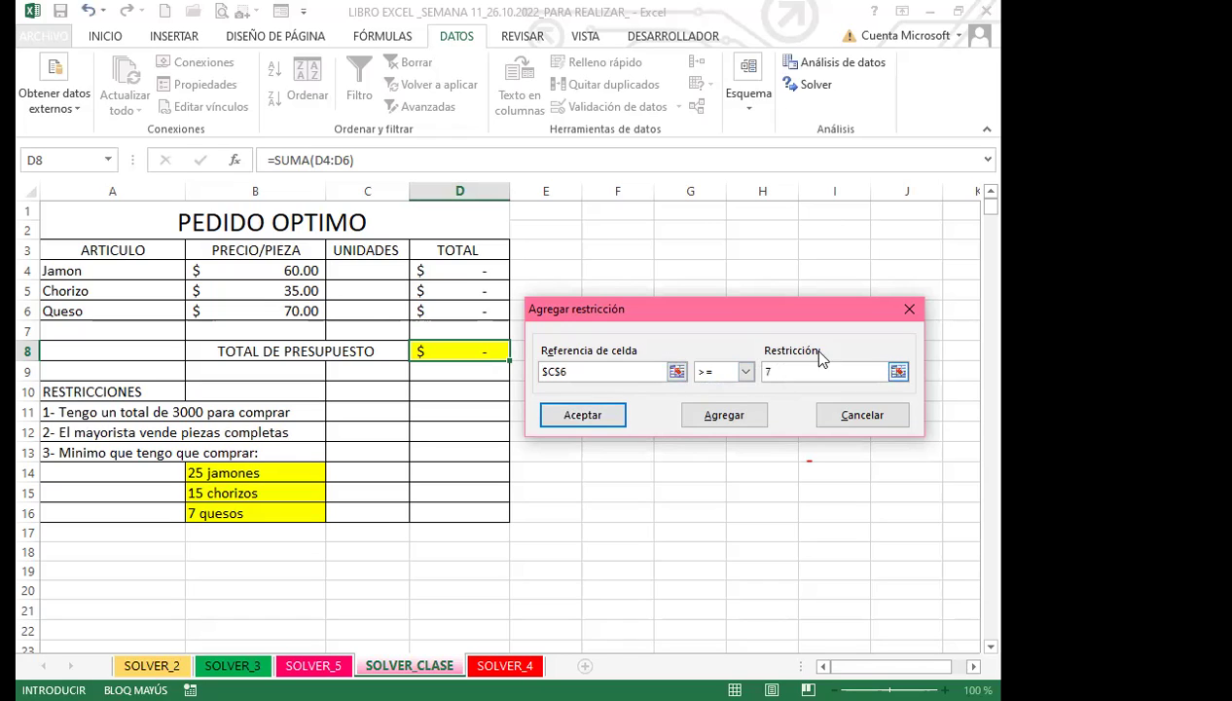
{"action": "left_click", "coordinate": [584, 417]}
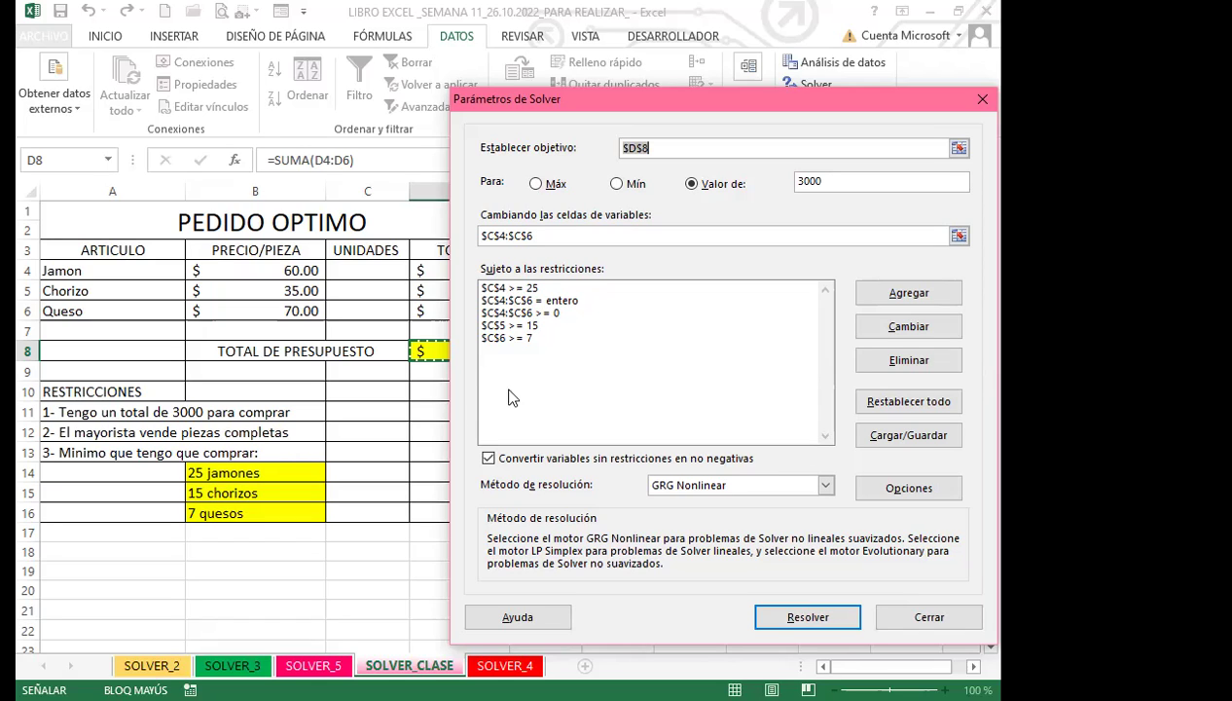
Solve the PEDIDO OPTIMO model and keep the Solver solution, with the option to return to the Solver parameters dialog enabled.
{"action": "left_click", "coordinate": [804, 618]}
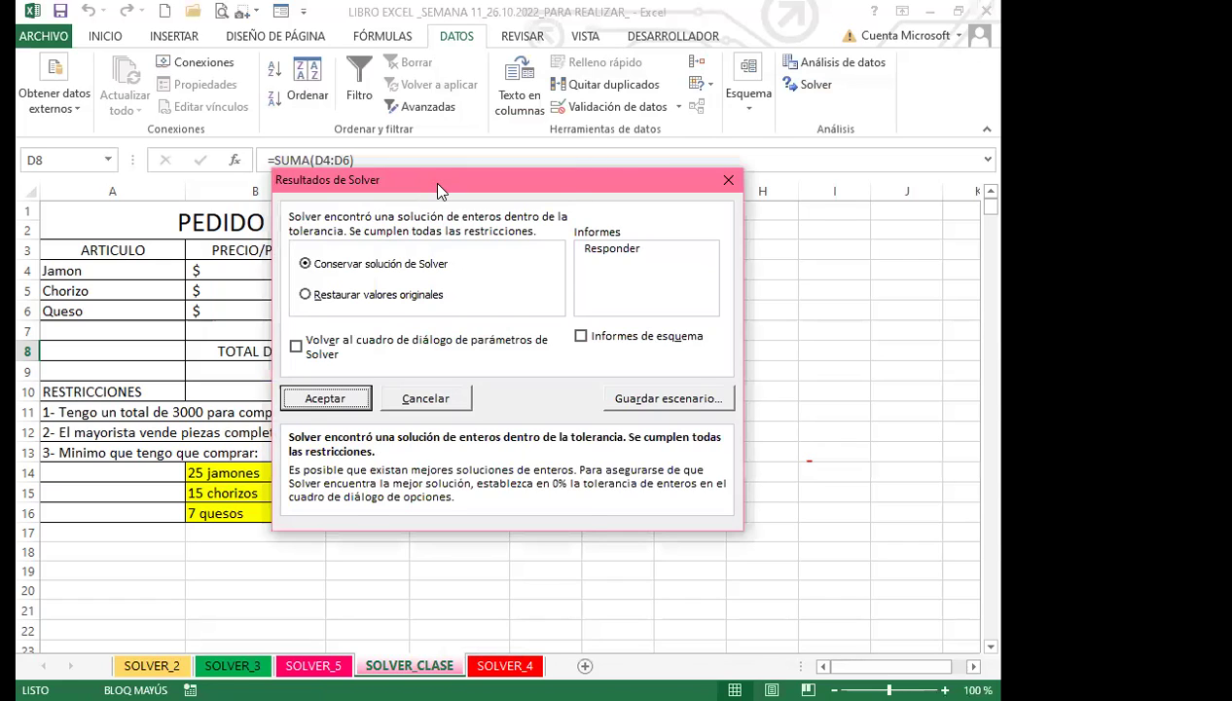
{"action": "left_click_drag", "start_coordinate": [438, 184], "coordinate": [752, 191]}
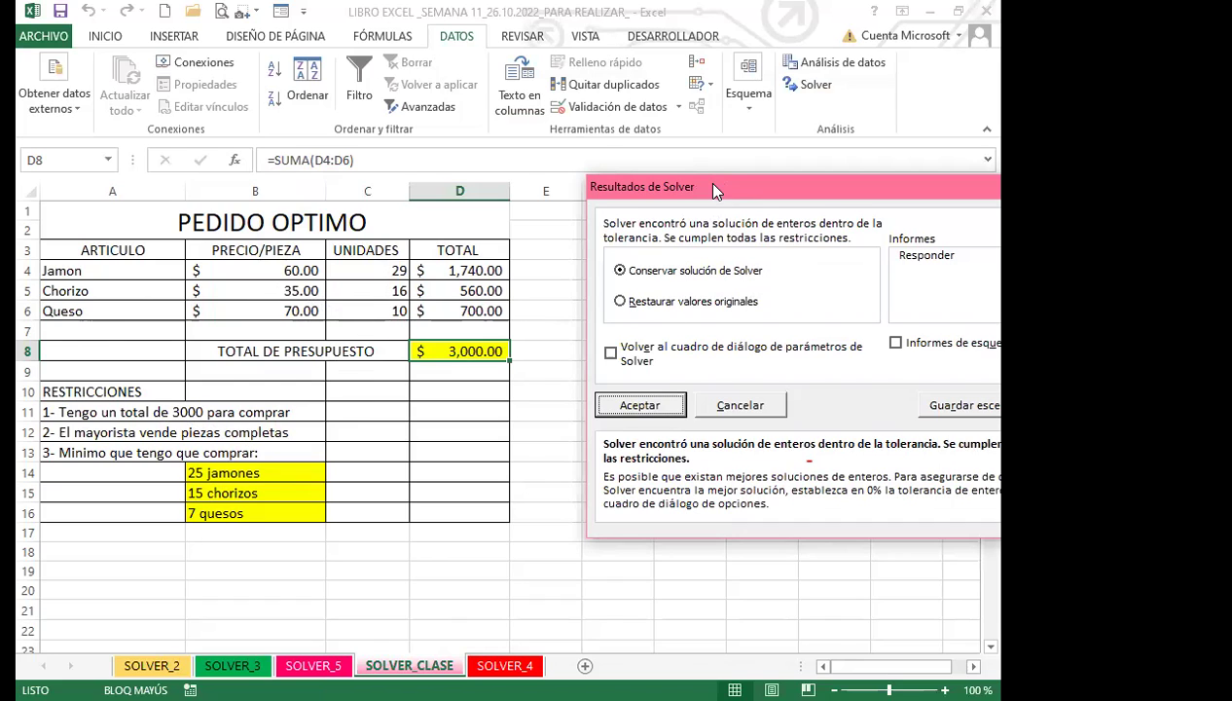
{"action": "left_click_drag", "start_coordinate": [715, 189], "coordinate": [435, 189]}
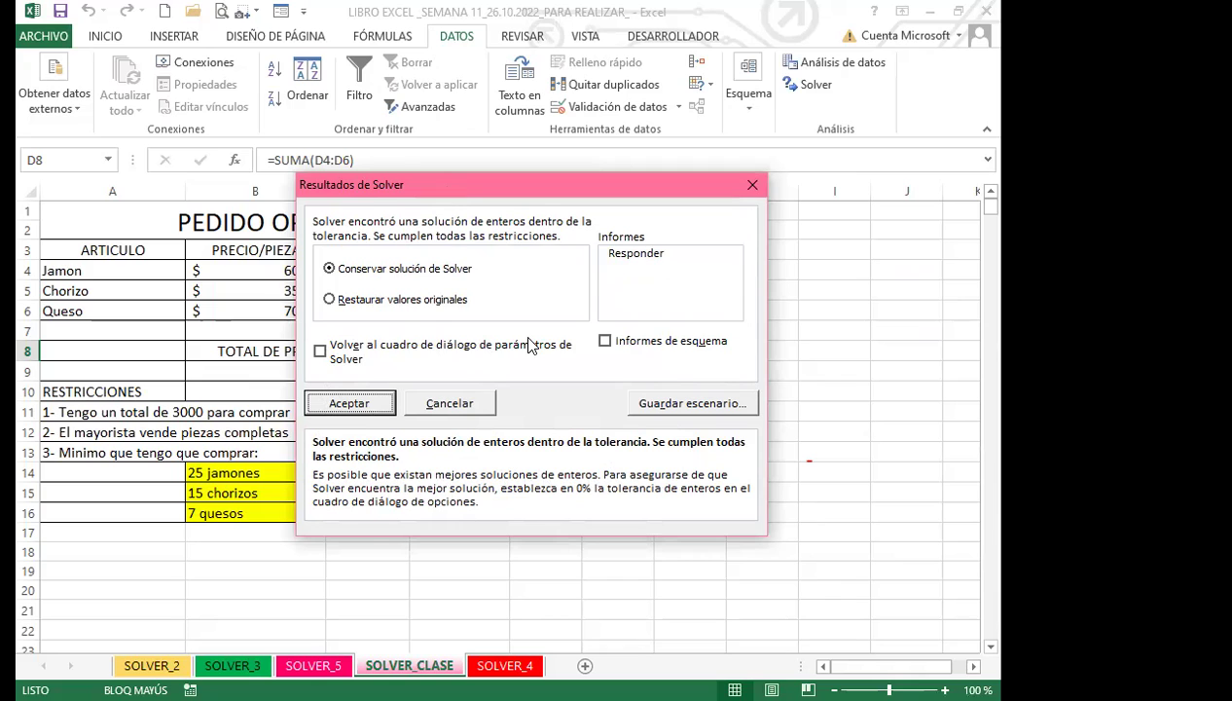
{"action": "left_click_drag", "start_coordinate": [526, 185], "coordinate": [602, 192]}
{"action": "left_click", "coordinate": [398, 358]}
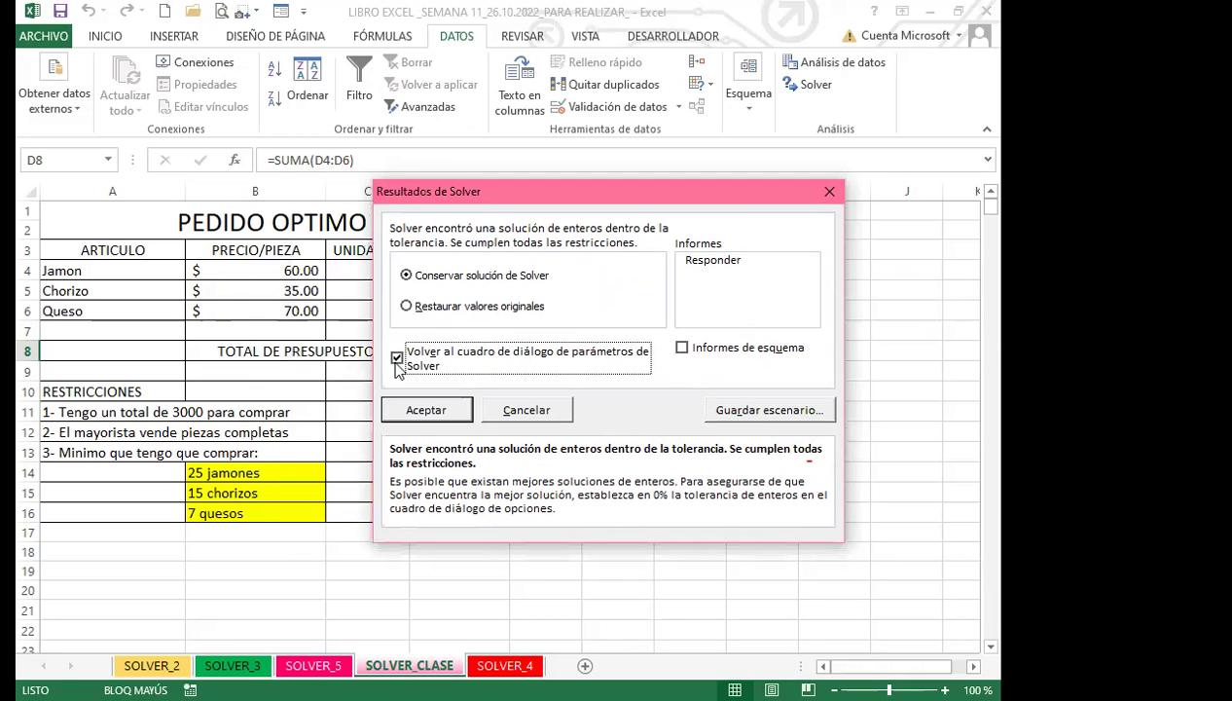
{"action": "left_click", "coordinate": [417, 407]}
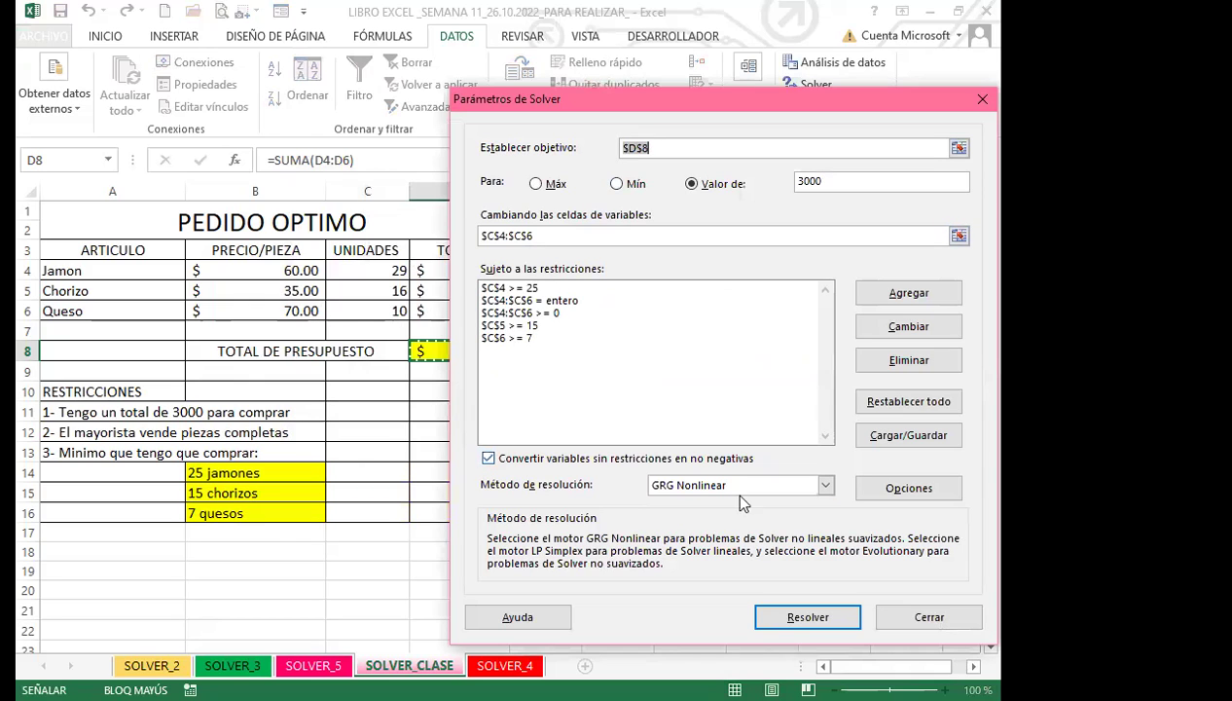
Solve the model again and generate the Responder report with Informes de esquema enabled.
{"action": "key", "text": "Return"}
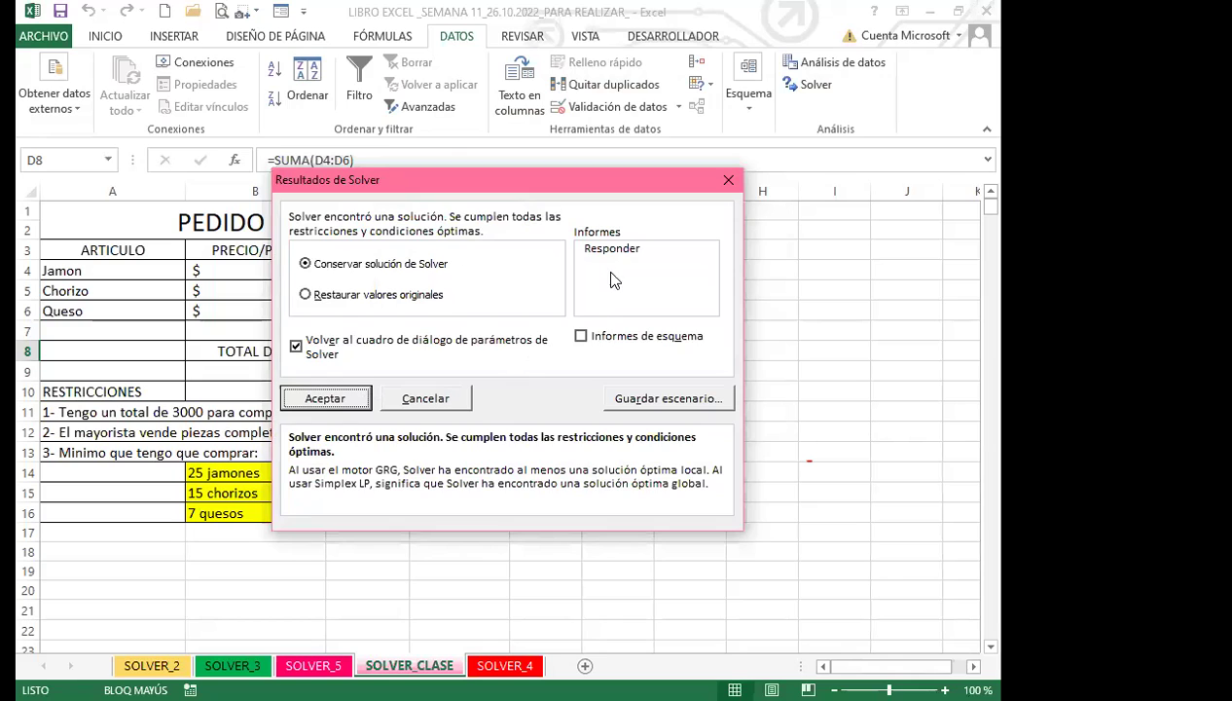
{"action": "left_click", "coordinate": [617, 250]}
{"action": "left_click", "coordinate": [583, 338]}
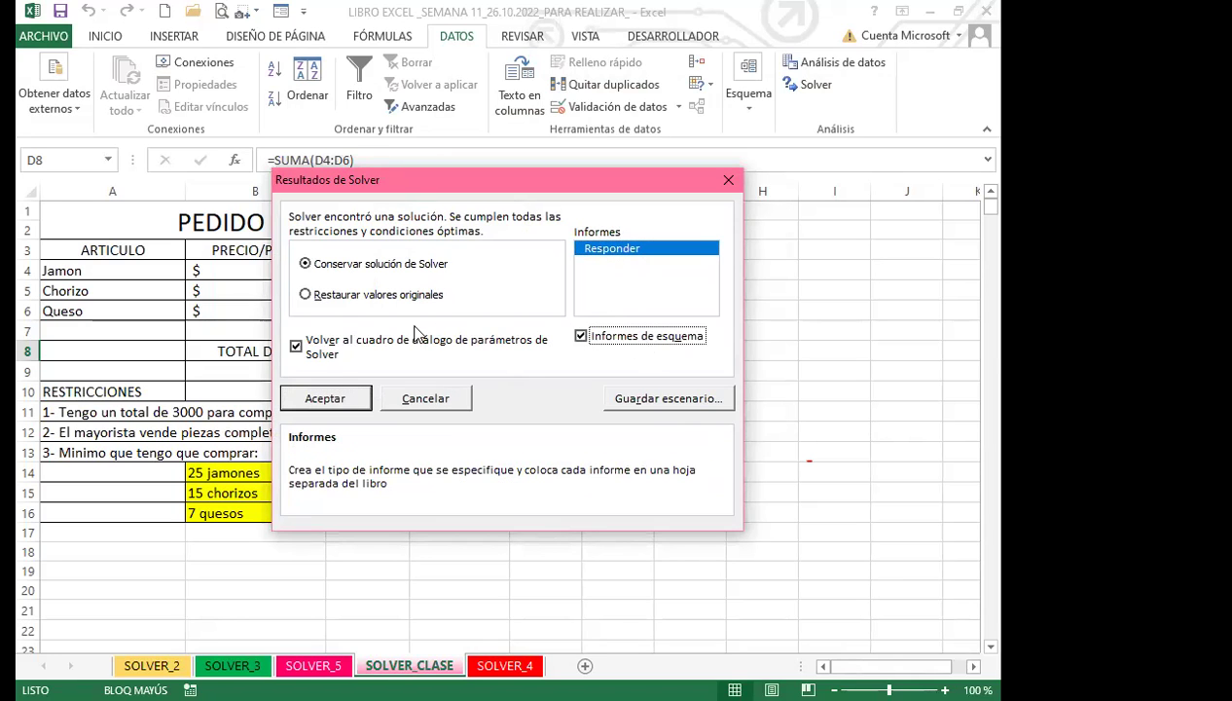
{"action": "left_click", "coordinate": [317, 400]}
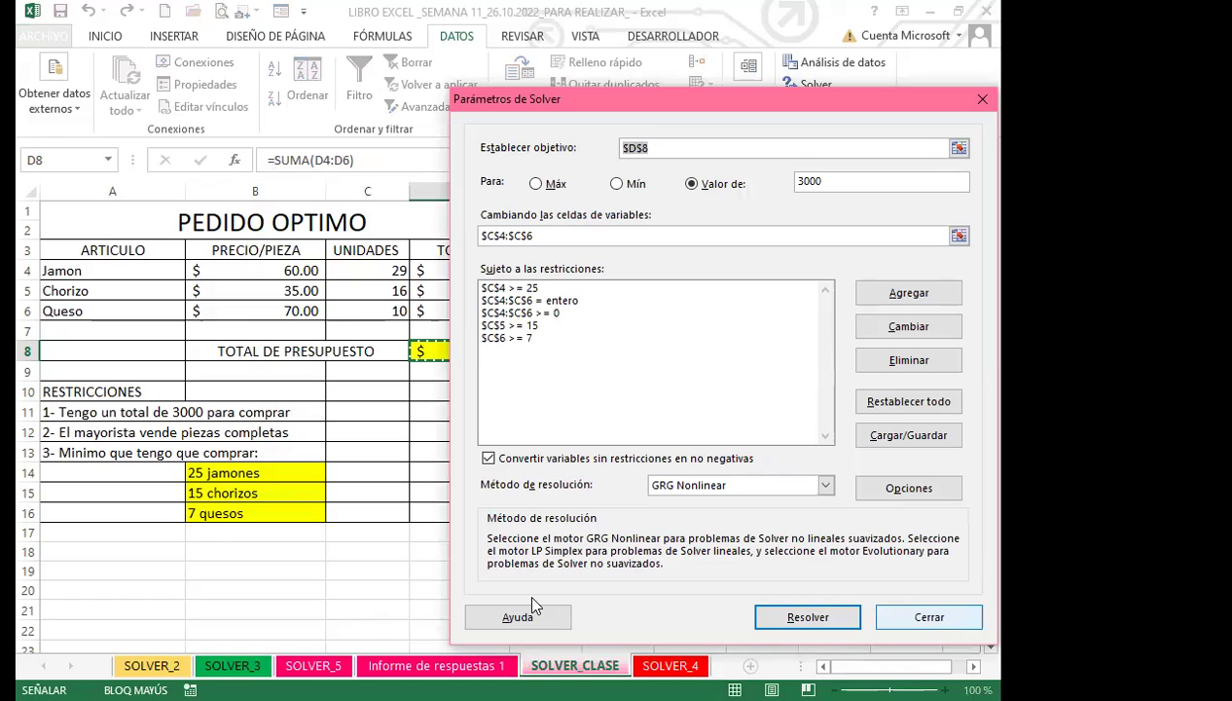
Run Solver once more, disable returning to the parameters dialog, and close the results to go back to the SOLVER_CLASE sheet.
{"action": "key", "text": "Return"}
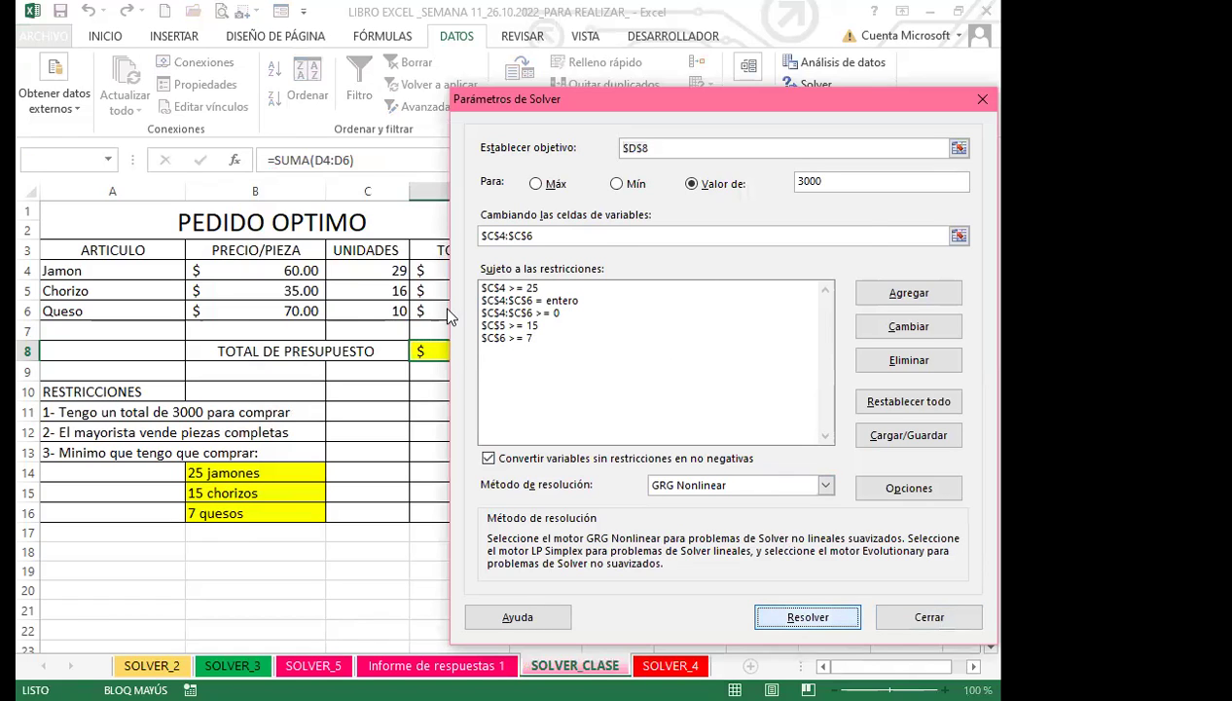
{"action": "left_click", "coordinate": [296, 347]}
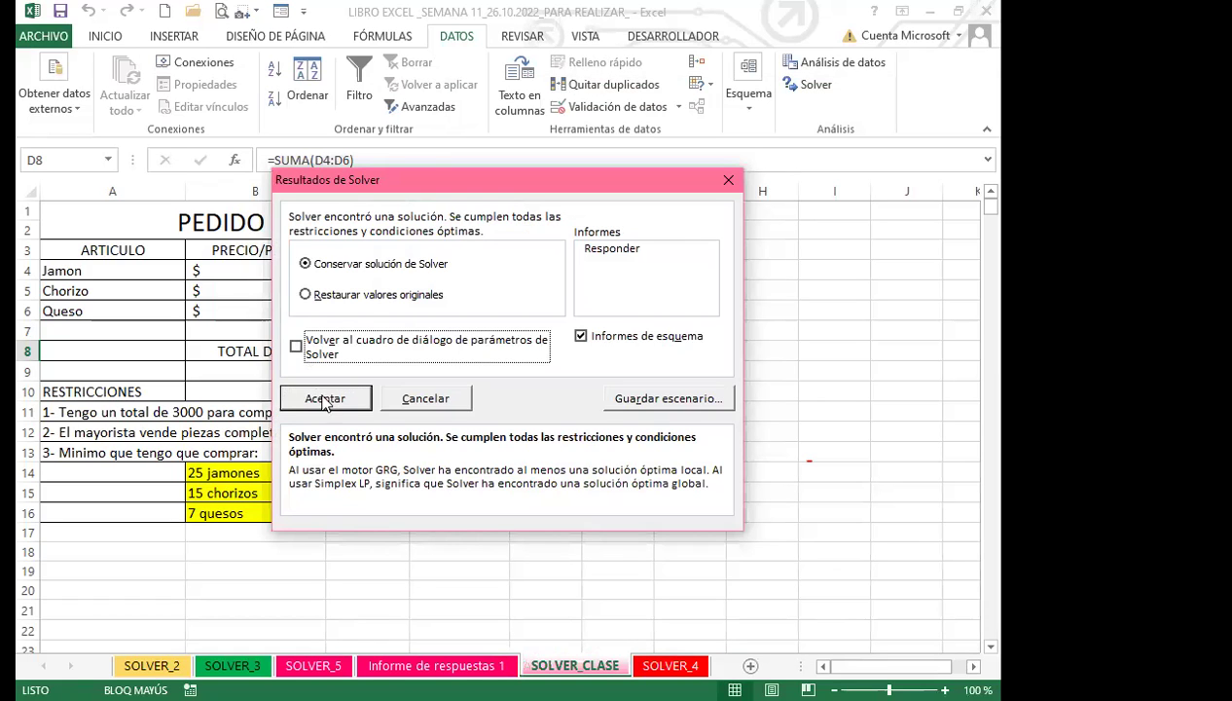
{"action": "left_click", "coordinate": [726, 180]}
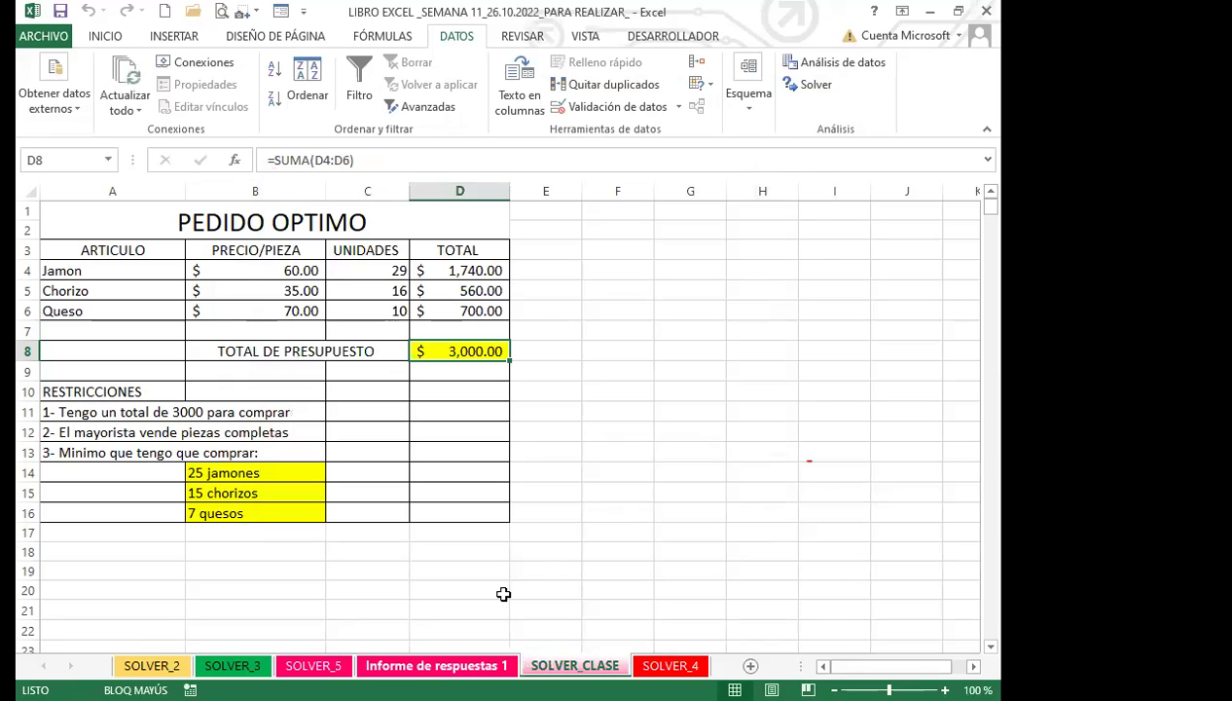
{"action": "left_click", "coordinate": [465, 428]}
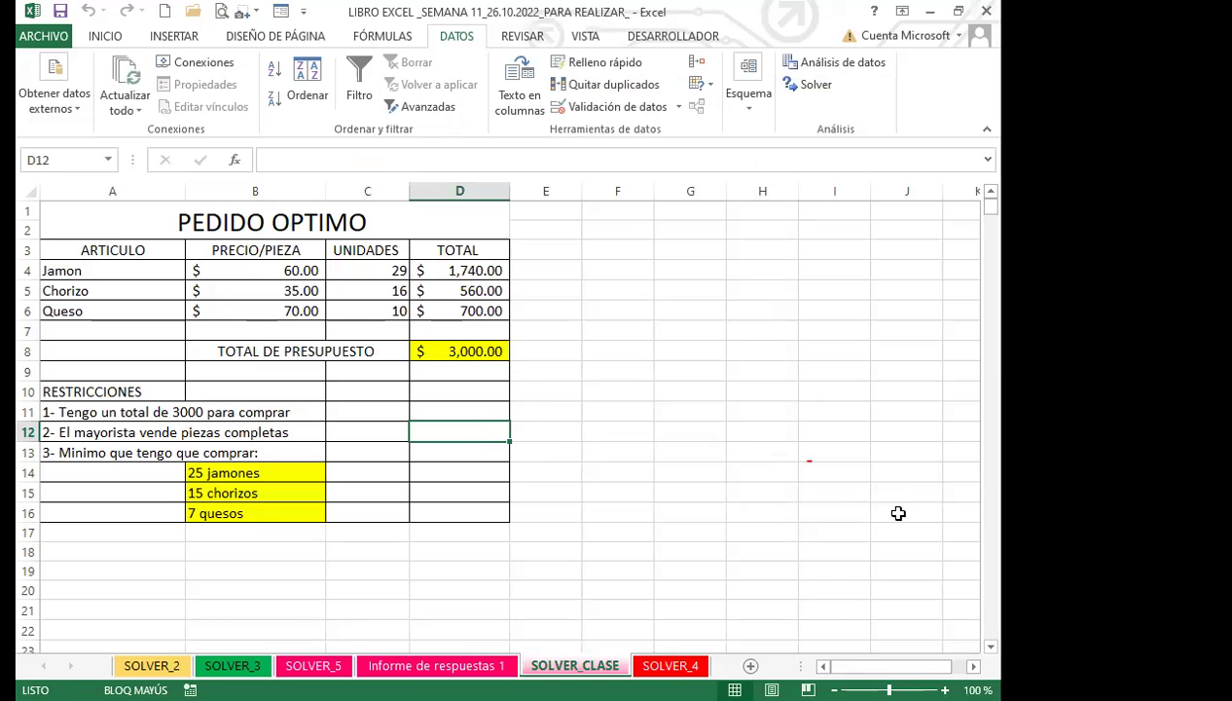
Open the Informe de respuestas 1 sheet and review its target cell, variable cells and Restricciones sections.
{"action": "key", "text": "ctrl+Page_Up"}
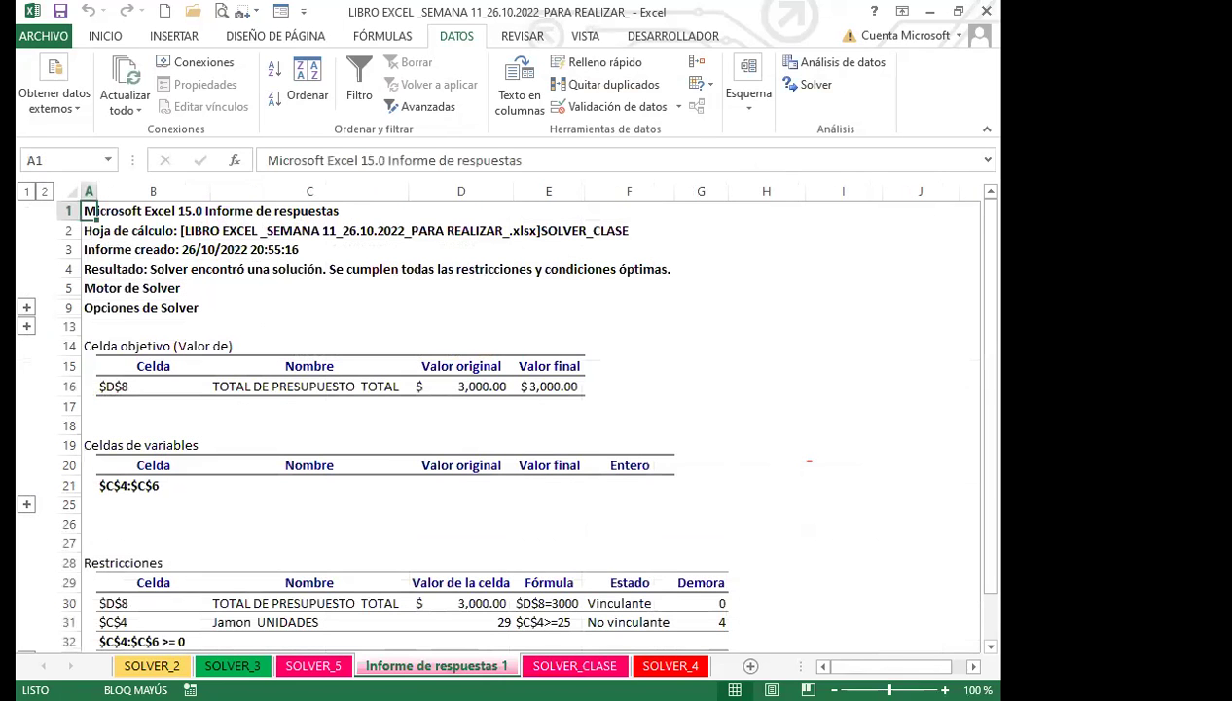
{"action": "scroll", "coordinate": [533, 522], "scroll_direction": "down", "scroll_amount": 2}
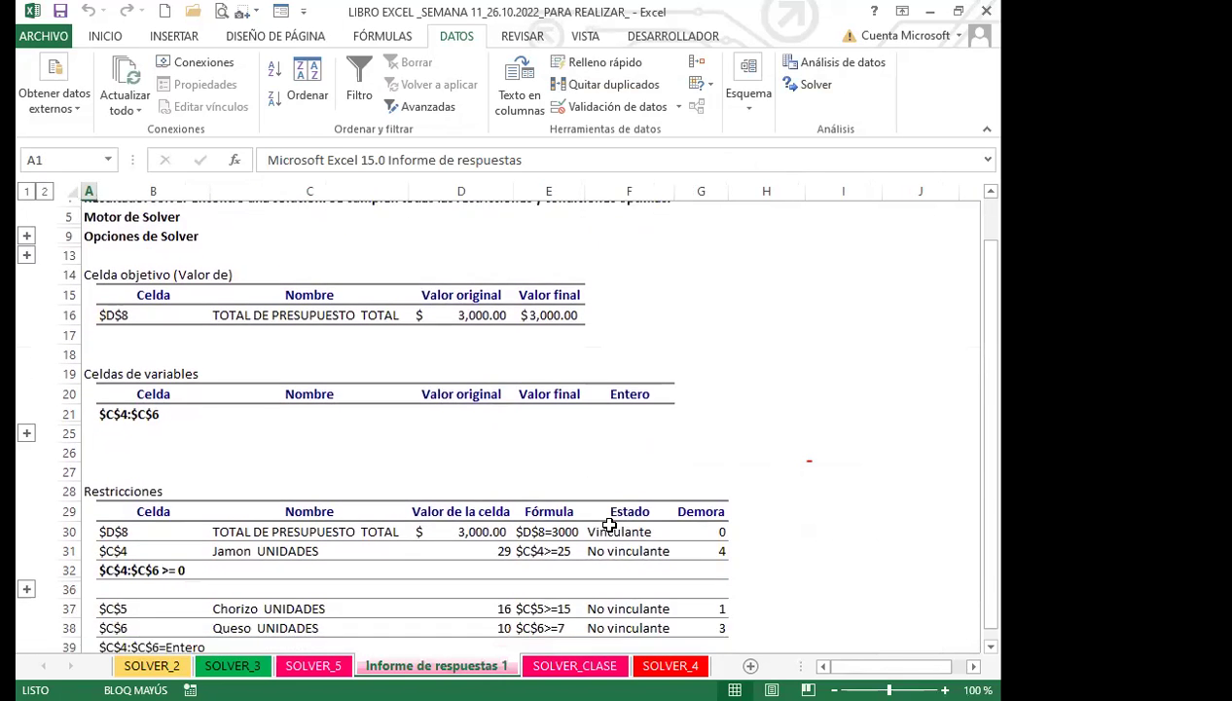
{"action": "scroll", "coordinate": [608, 523], "scroll_direction": "down", "scroll_amount": 4}
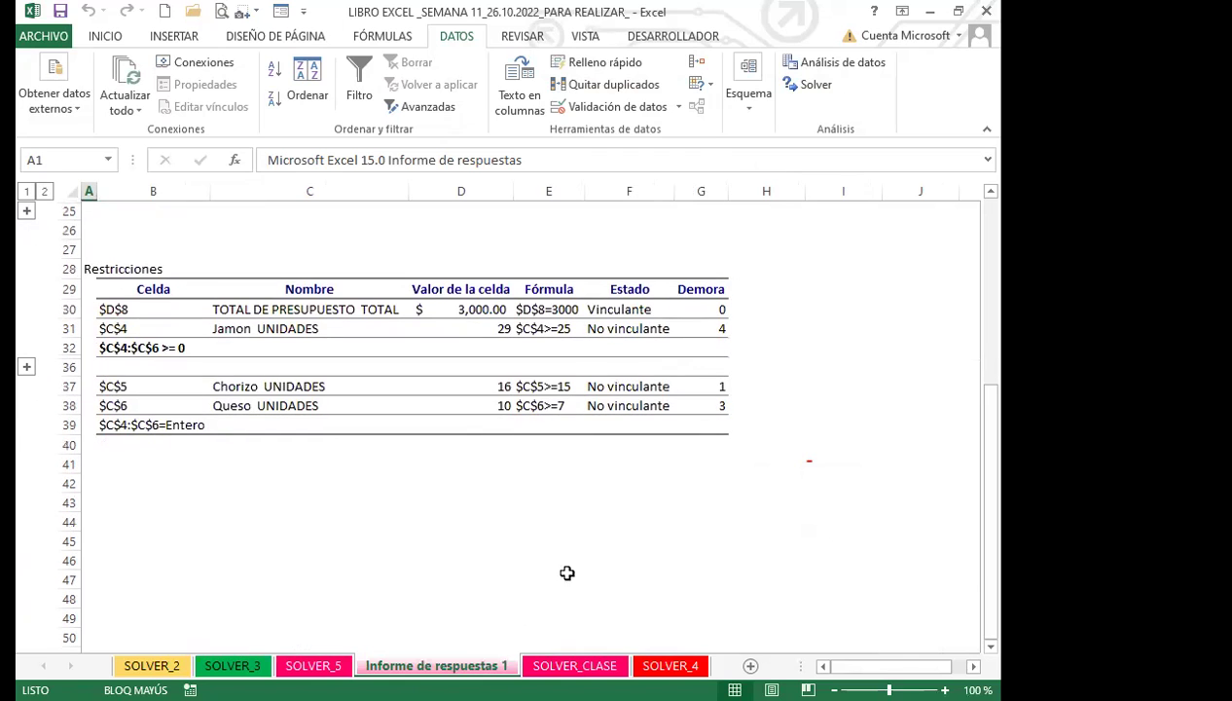
{"action": "scroll", "coordinate": [539, 590], "scroll_direction": "up", "scroll_amount": 5}
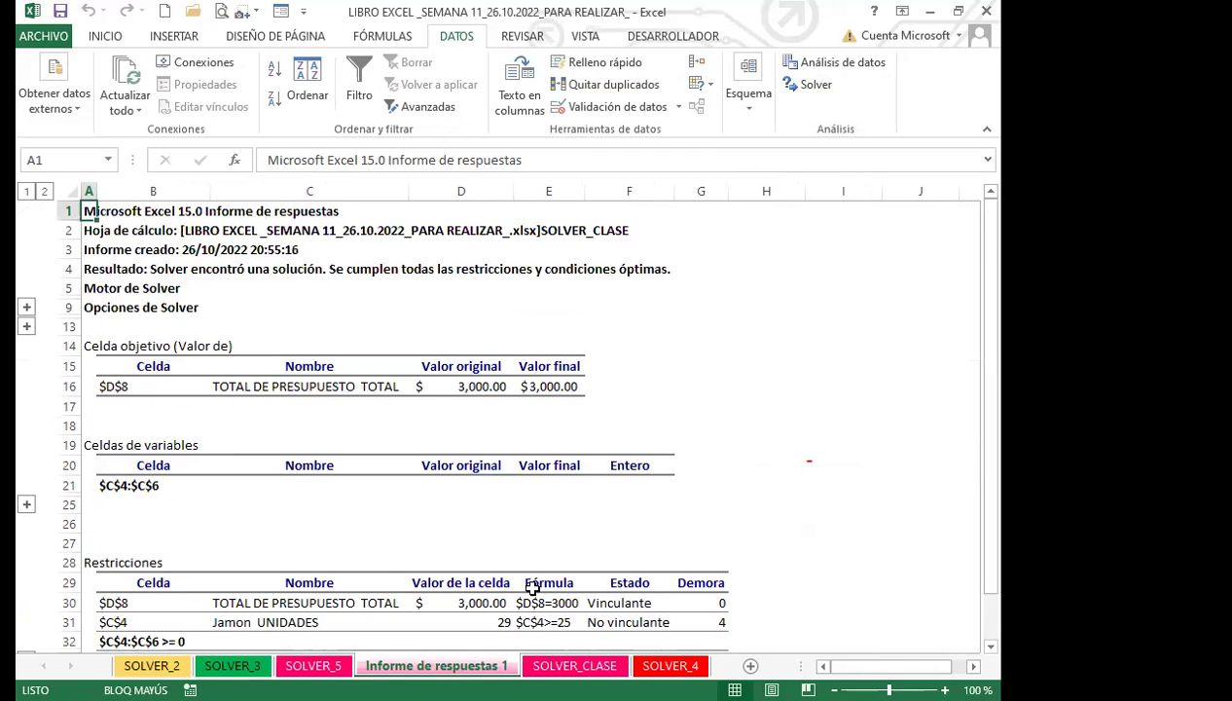
{"action": "scroll", "coordinate": [529, 582], "scroll_direction": "down", "scroll_amount": 1}
{"action": "scroll", "coordinate": [528, 582], "scroll_direction": "down", "scroll_amount": 2}
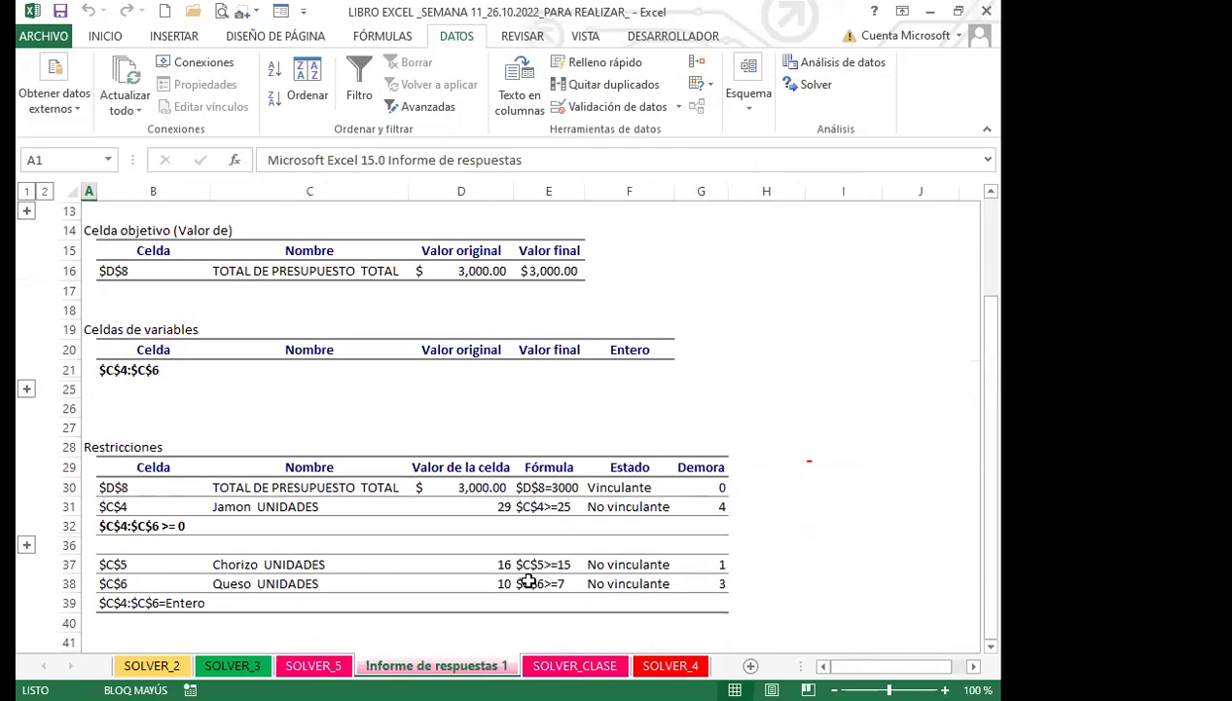
{"action": "scroll", "coordinate": [528, 581], "scroll_direction": "down", "scroll_amount": 2}
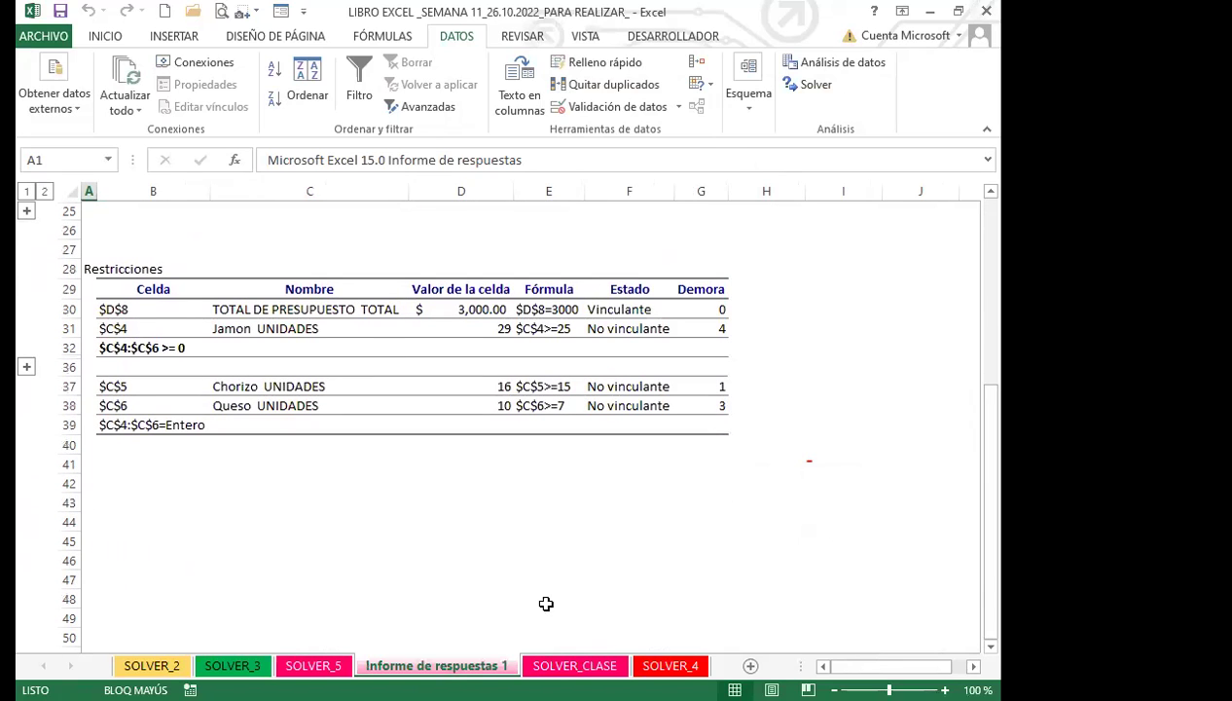
Expand the grouped rows under the $C$4:$C$6 >= 0 constraint to inspect them, and collapse the group again.
{"action": "left_click", "coordinate": [27, 367]}
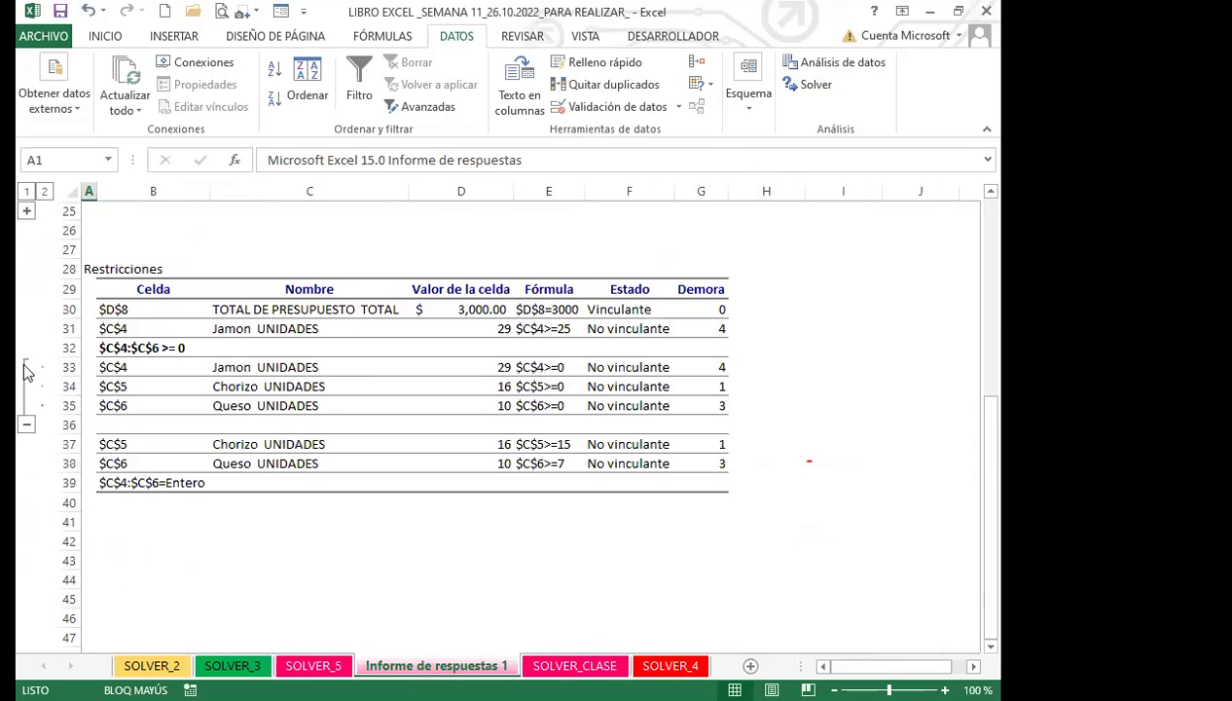
{"action": "left_click", "coordinate": [27, 424]}
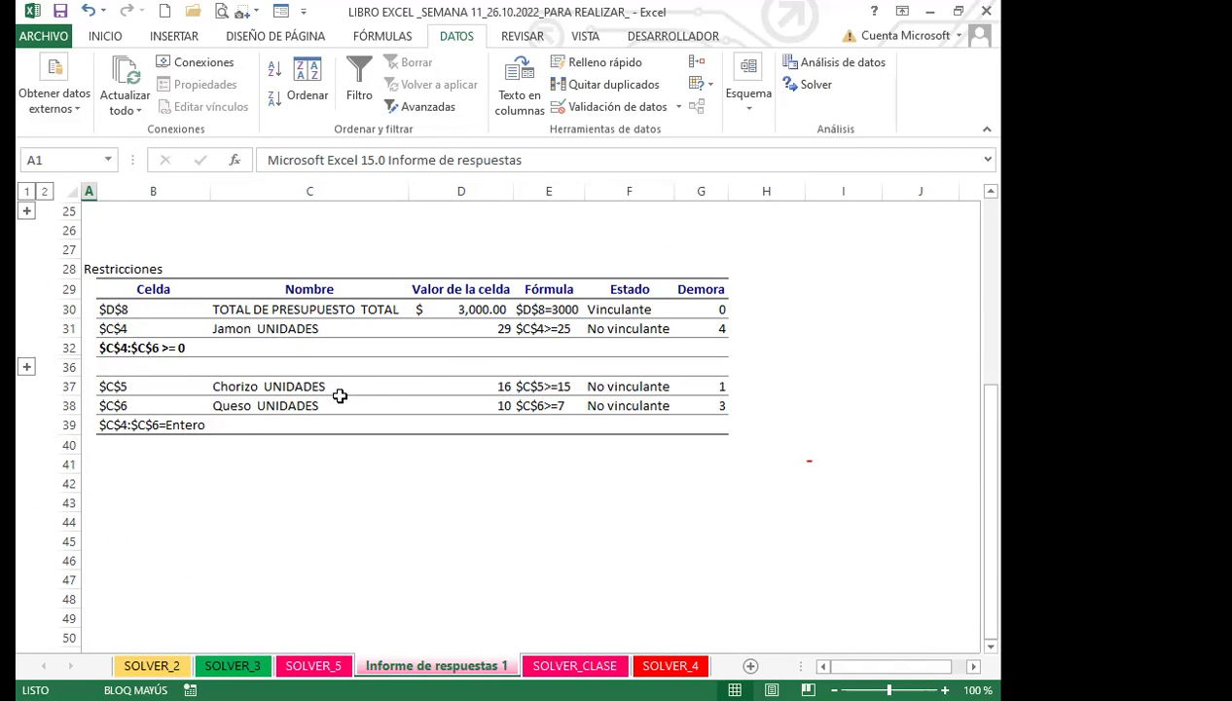
{"action": "left_click", "coordinate": [26, 366]}
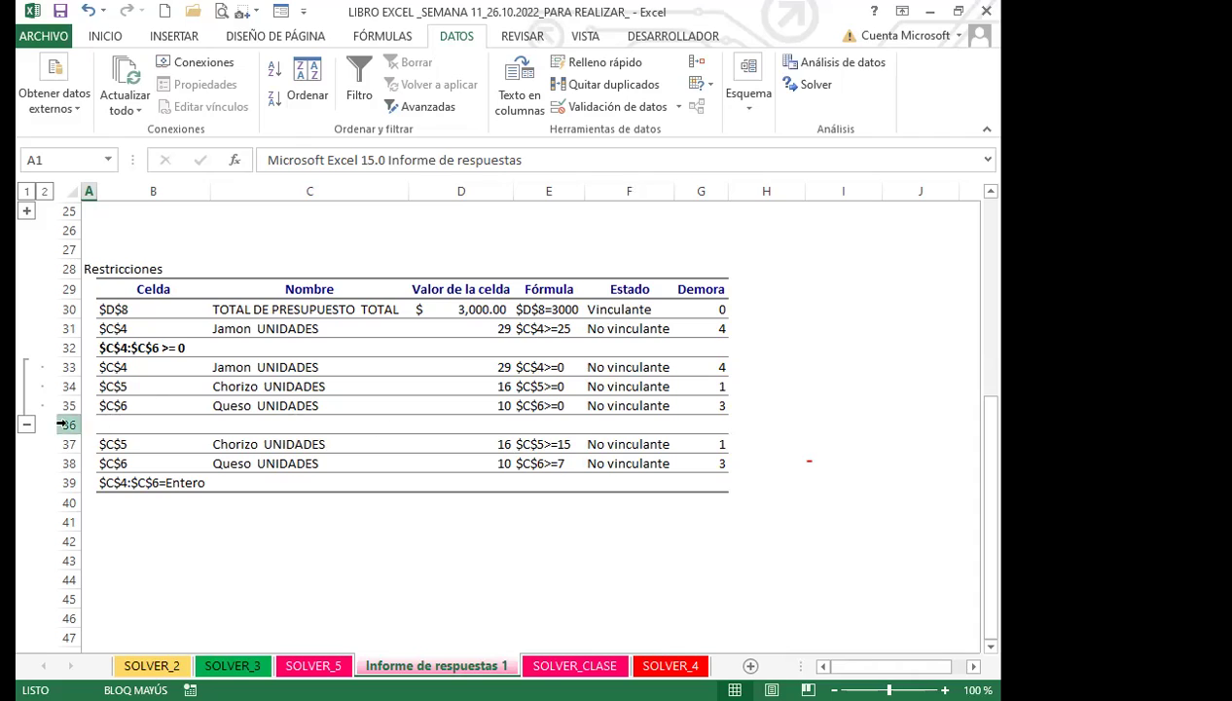
{"action": "left_click", "coordinate": [27, 424]}
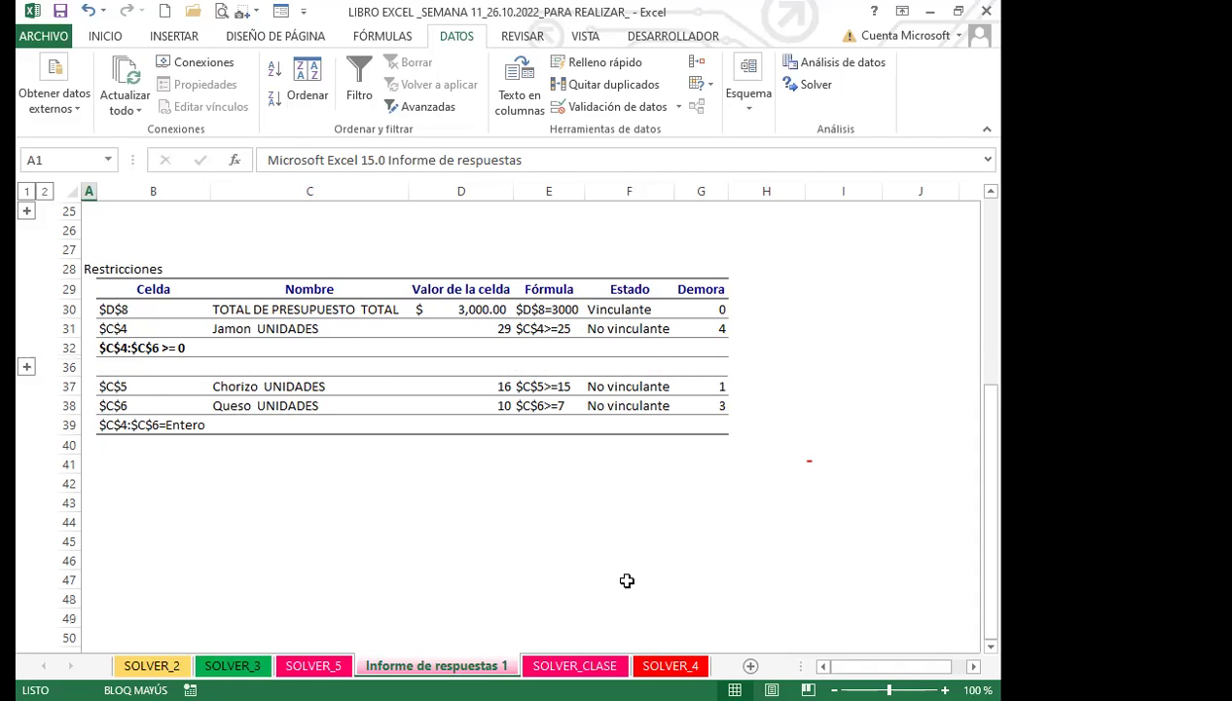
{"action": "left_click", "coordinate": [474, 466]}
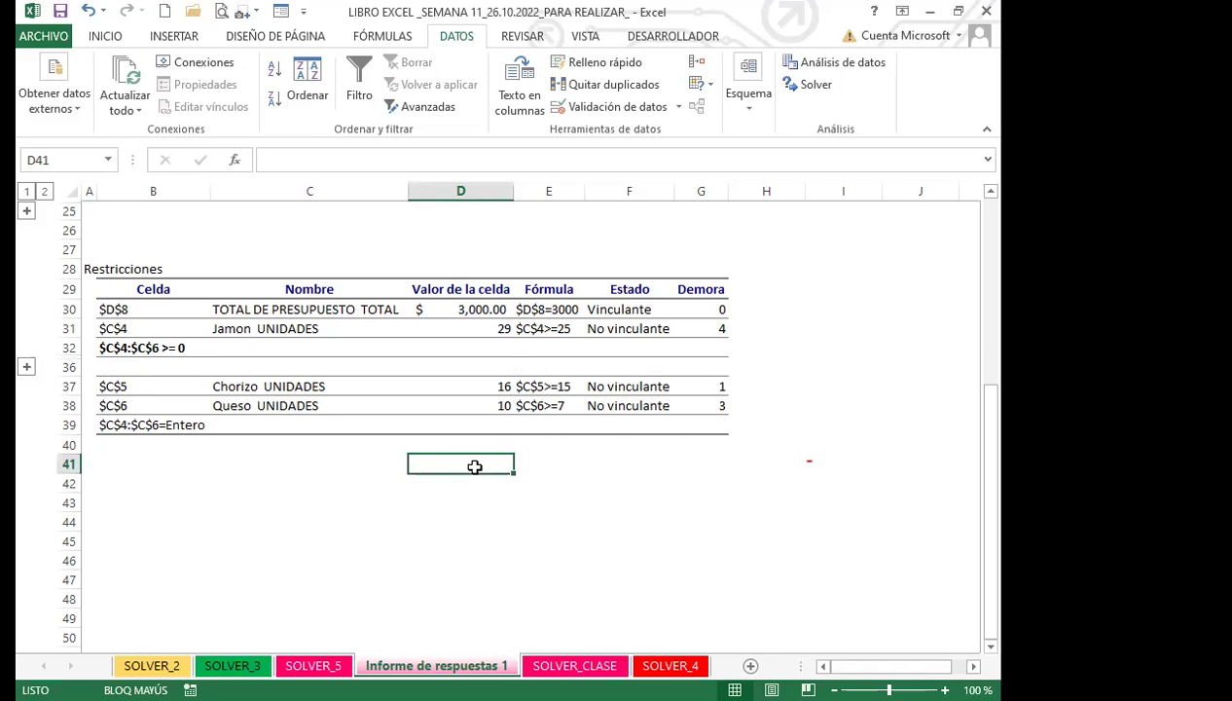
Examine the answer report from its header to the end, comparing the Celdas de variables section with the values and status in Restricciones.
{"action": "scroll", "coordinate": [467, 470], "scroll_direction": "up", "scroll_amount": 5}
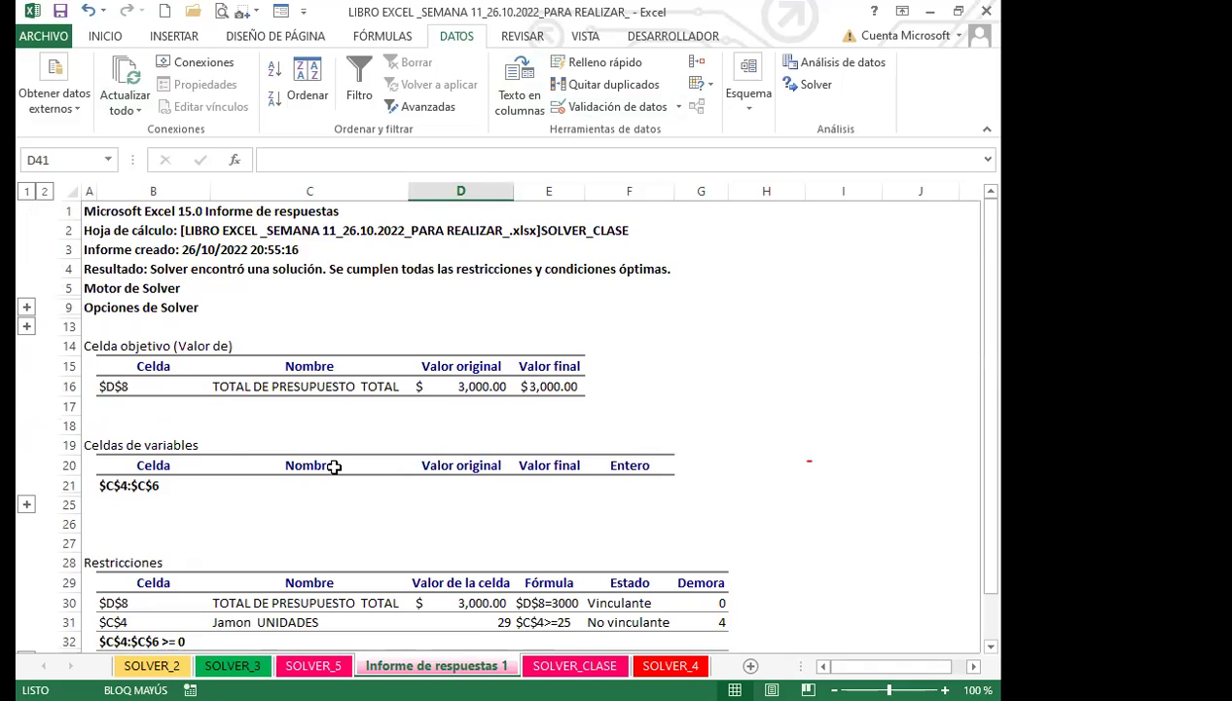
{"action": "scroll", "coordinate": [339, 467], "scroll_direction": "down", "scroll_amount": 1}
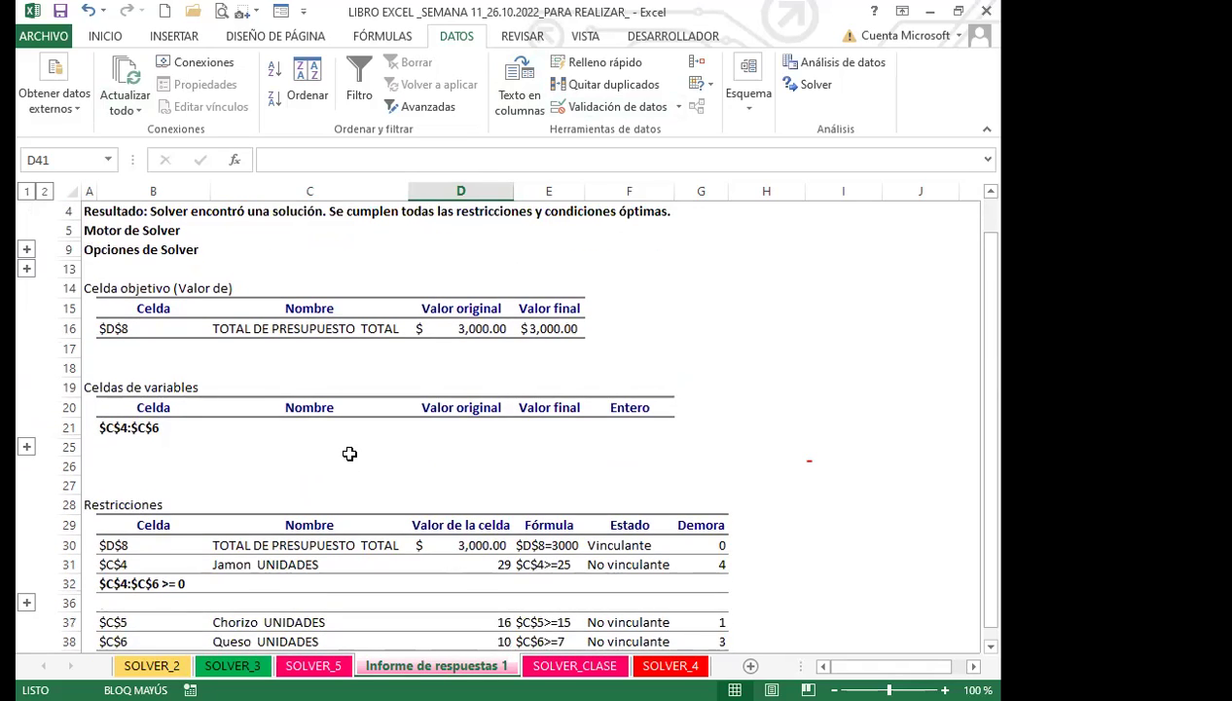
{"action": "scroll", "coordinate": [350, 451], "scroll_direction": "down", "scroll_amount": 3}
{"action": "scroll", "coordinate": [343, 525], "scroll_direction": "down", "scroll_amount": 2}
{"action": "left_click", "coordinate": [339, 465]}
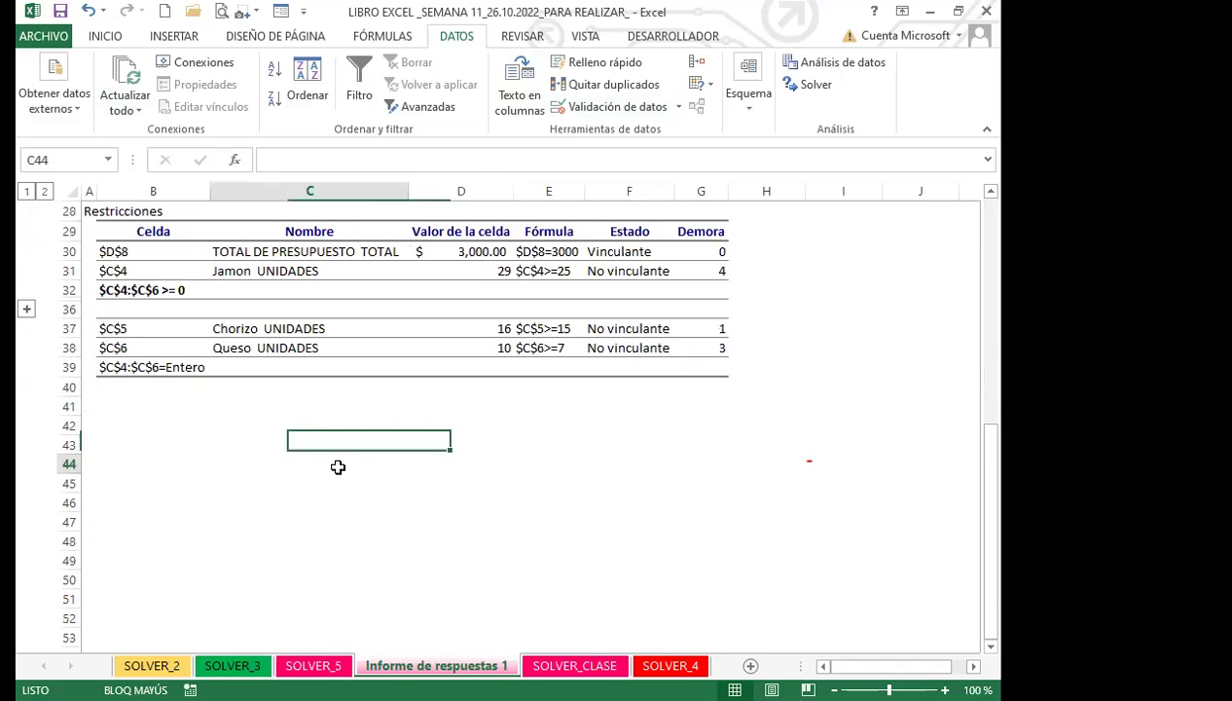
{"action": "scroll", "coordinate": [516, 479], "scroll_direction": "up", "scroll_amount": 4}
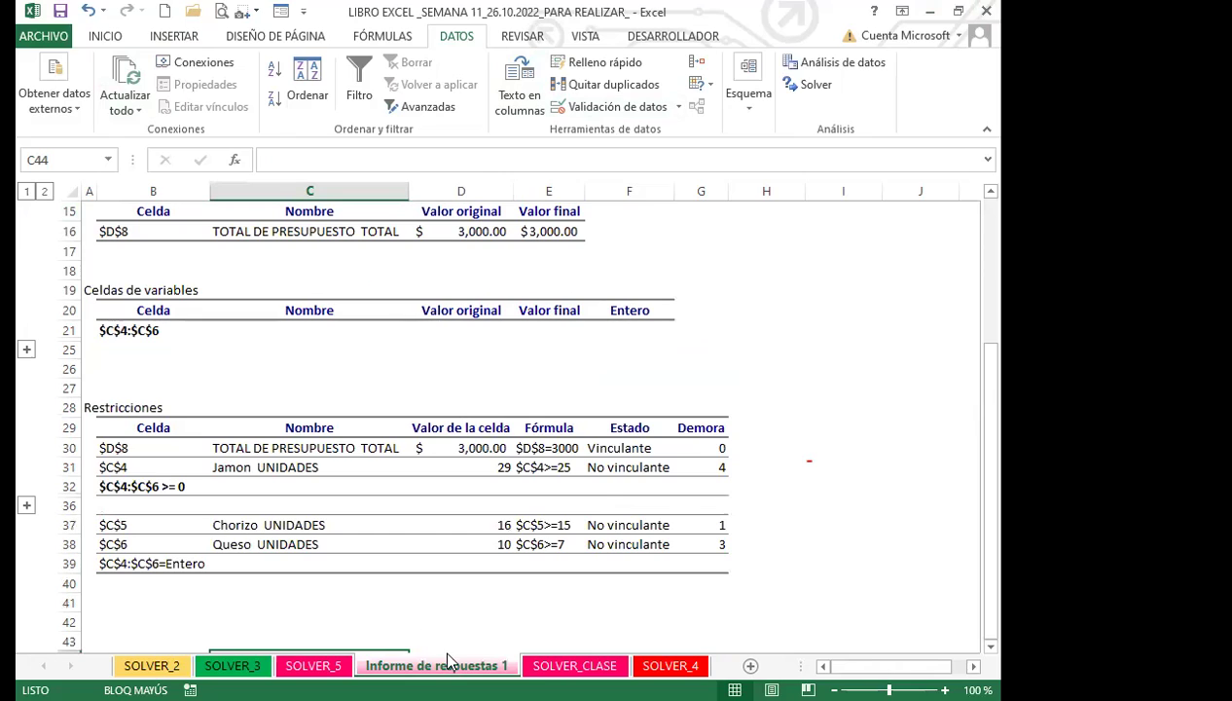
{"action": "left_click", "coordinate": [478, 567]}
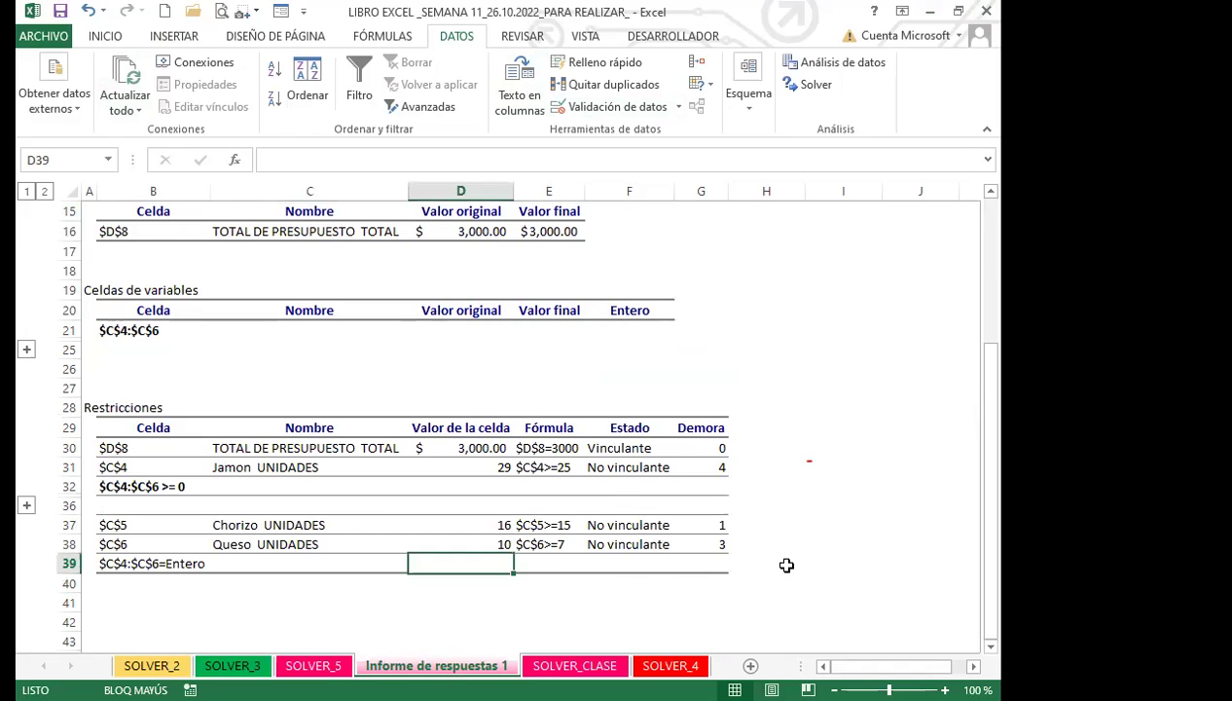
{"action": "left_click", "coordinate": [787, 565]}
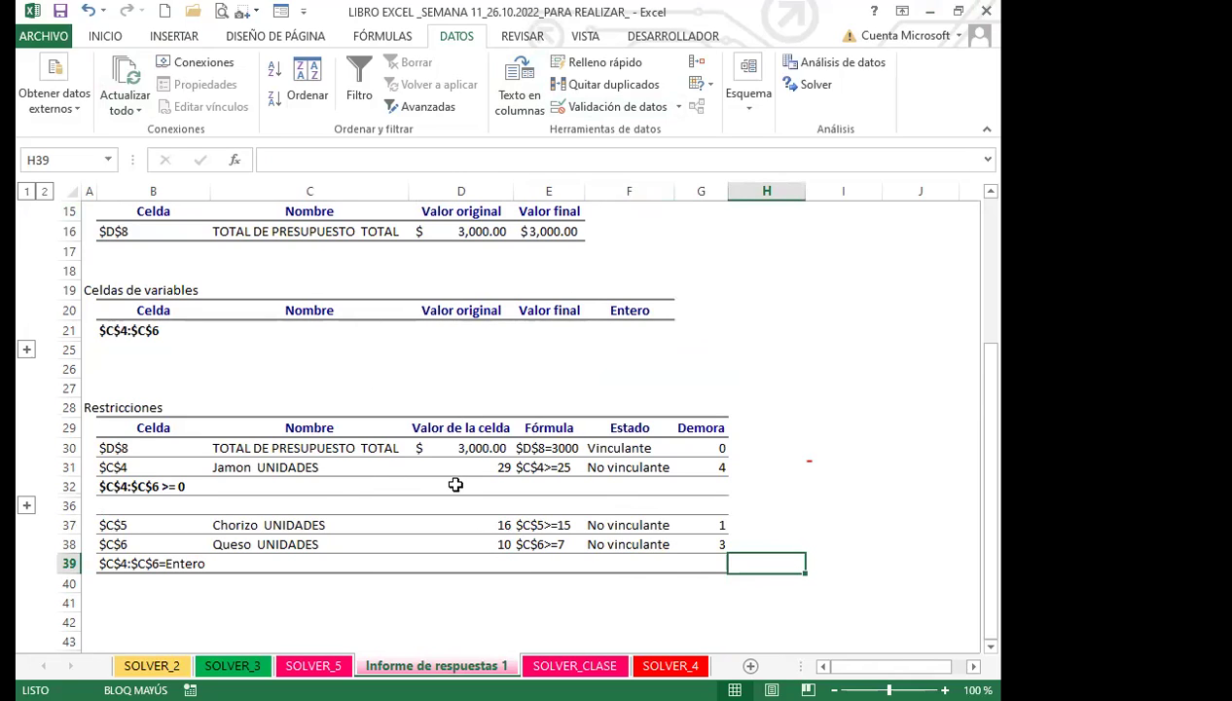
{"action": "left_click", "coordinate": [830, 469]}
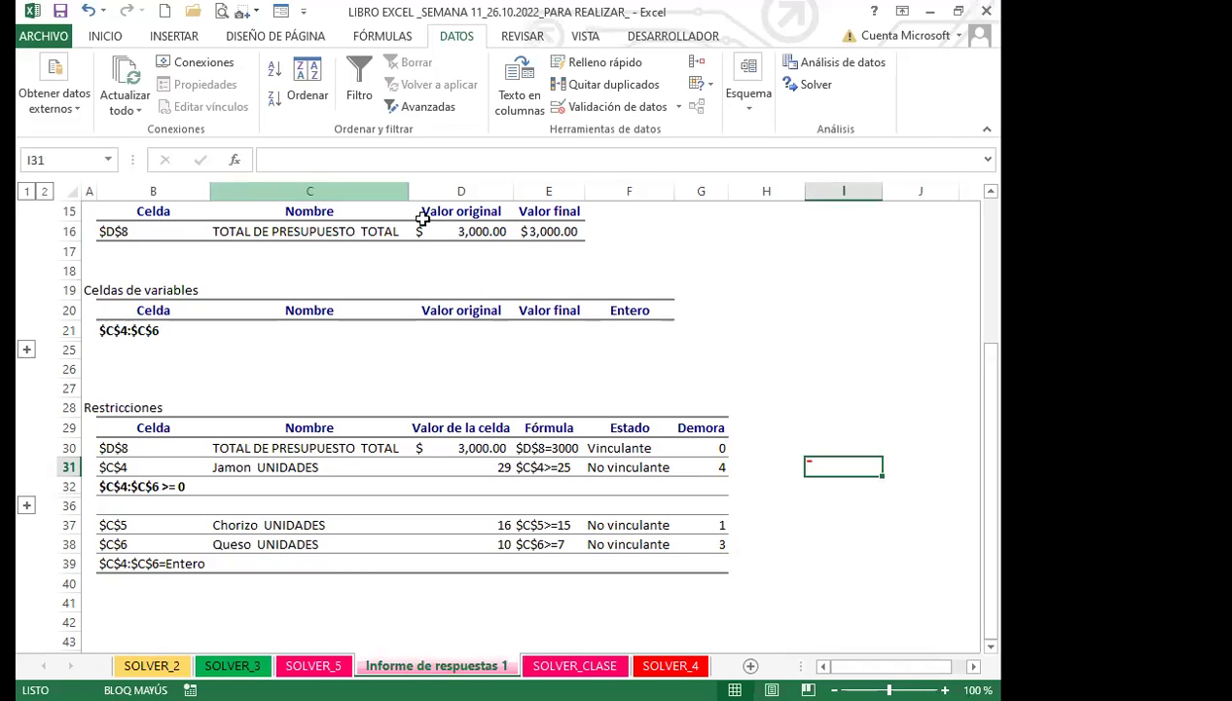
{"action": "left_click", "coordinate": [387, 602]}
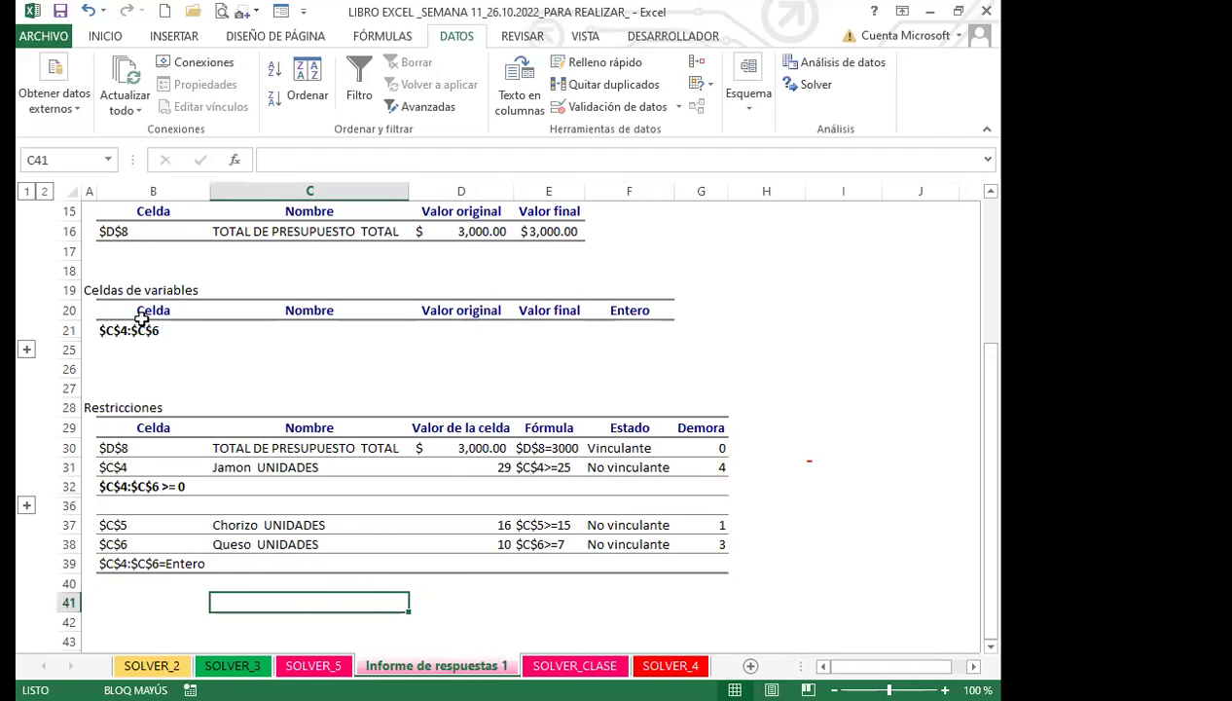
{"action": "left_click", "coordinate": [428, 602]}
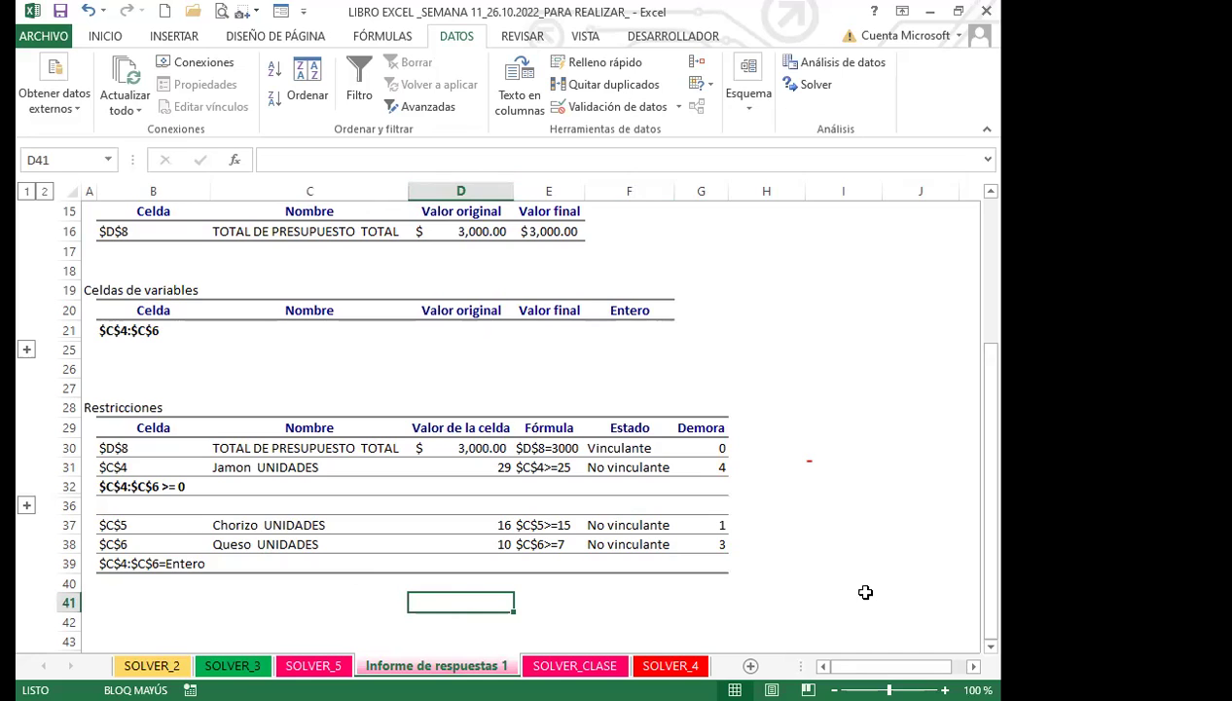
Return to the SOLVER_CLASE sheet and inspect Solver's load/save model options, cancelling without loading or saving a model.
{"action": "left_click", "coordinate": [574, 665]}
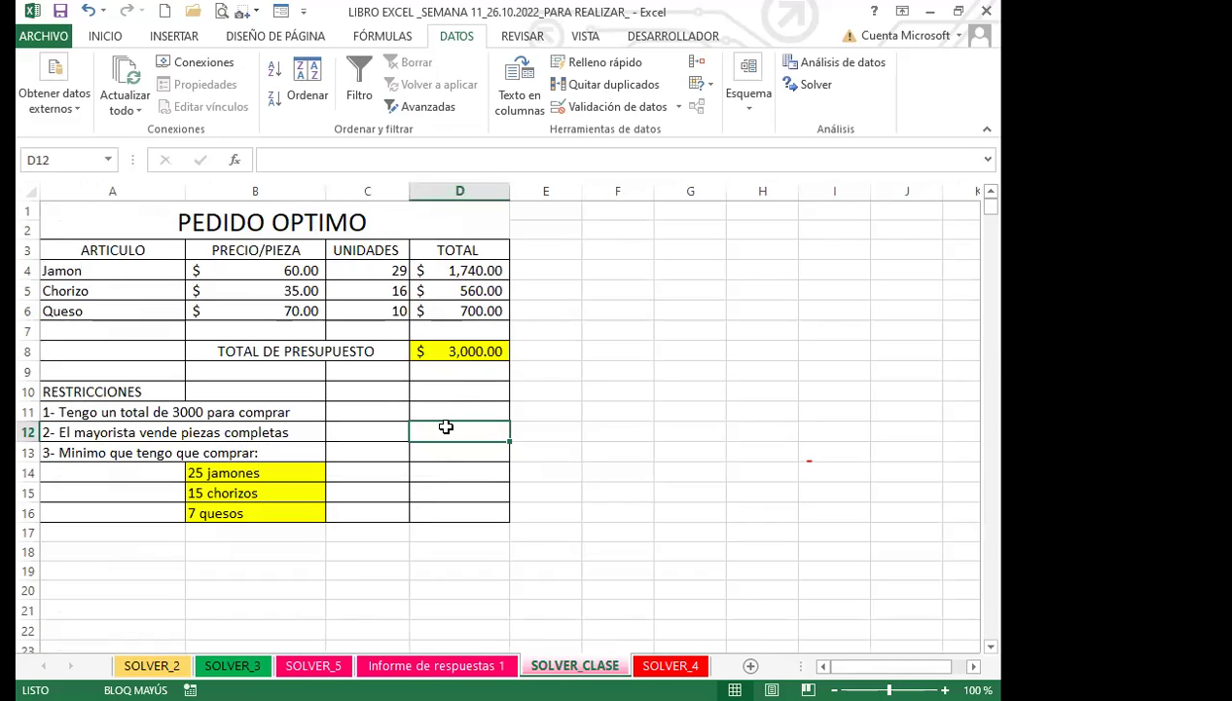
{"action": "left_click", "coordinate": [811, 85]}
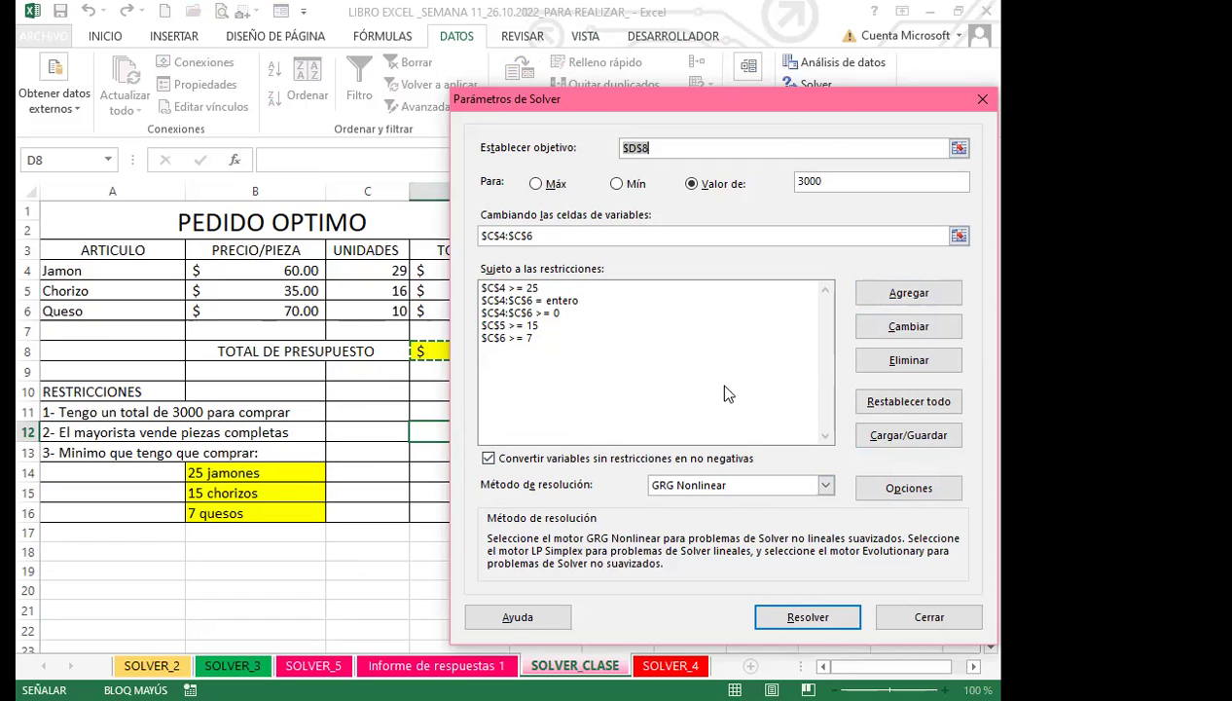
{"action": "left_click", "coordinate": [888, 436]}
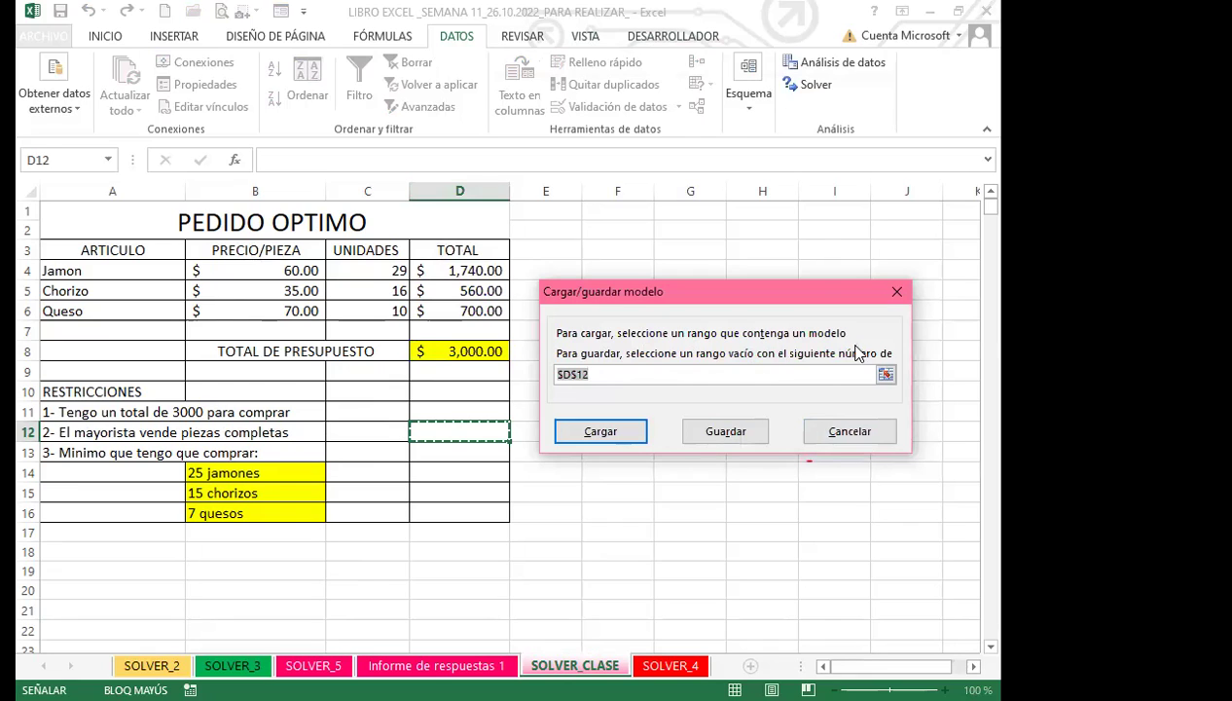
{"action": "left_click", "coordinate": [820, 374]}
{"action": "double_click", "coordinate": [820, 375]}
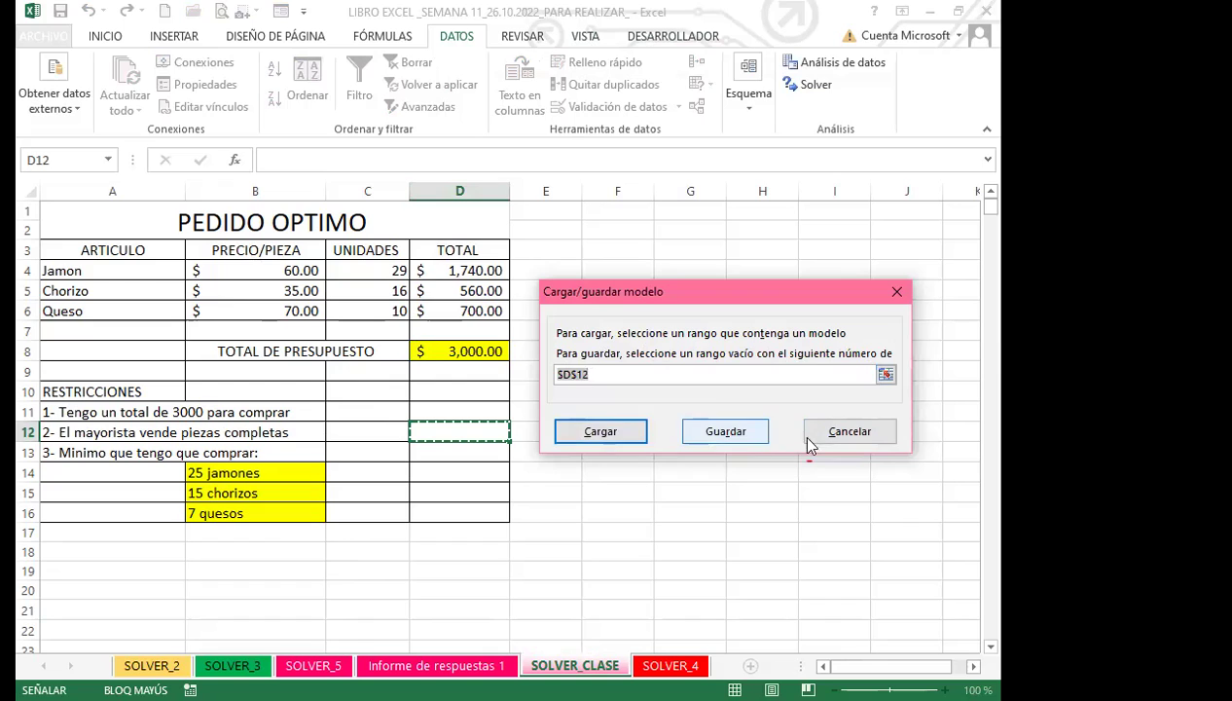
{"action": "left_click", "coordinate": [849, 434]}
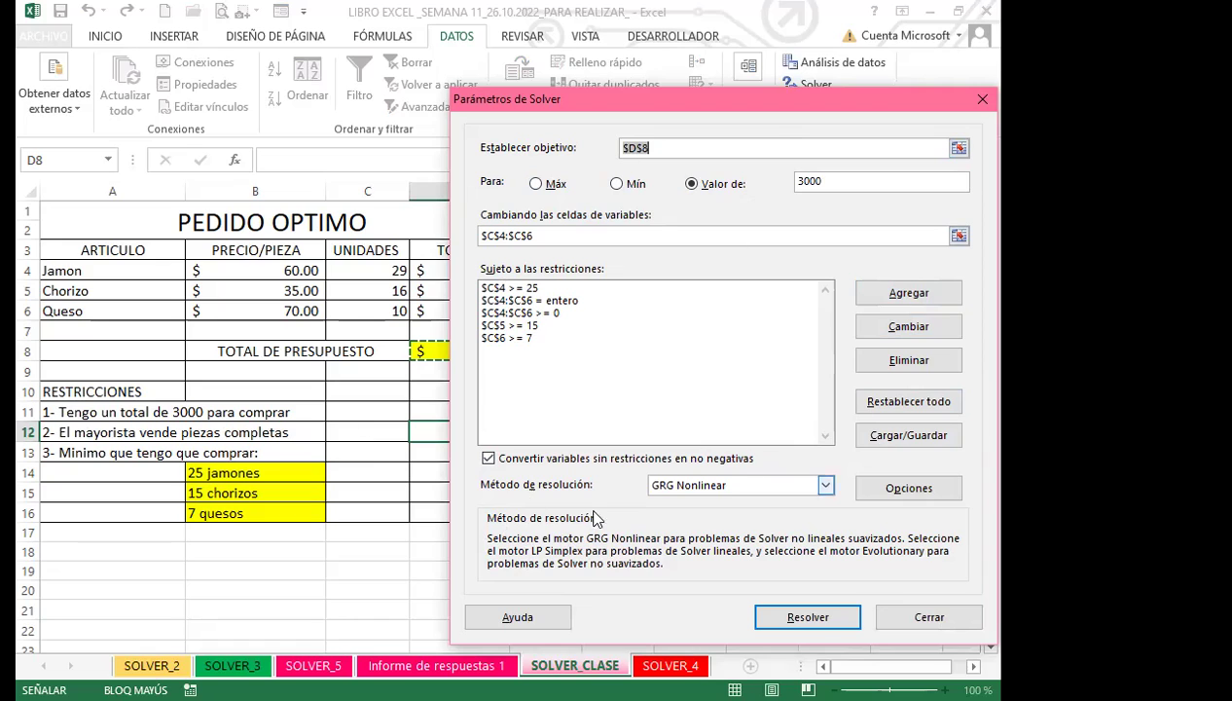
Open the Solver help from the parameters dialog, and close the Solver parameters without solving.
{"action": "left_click", "coordinate": [521, 616]}
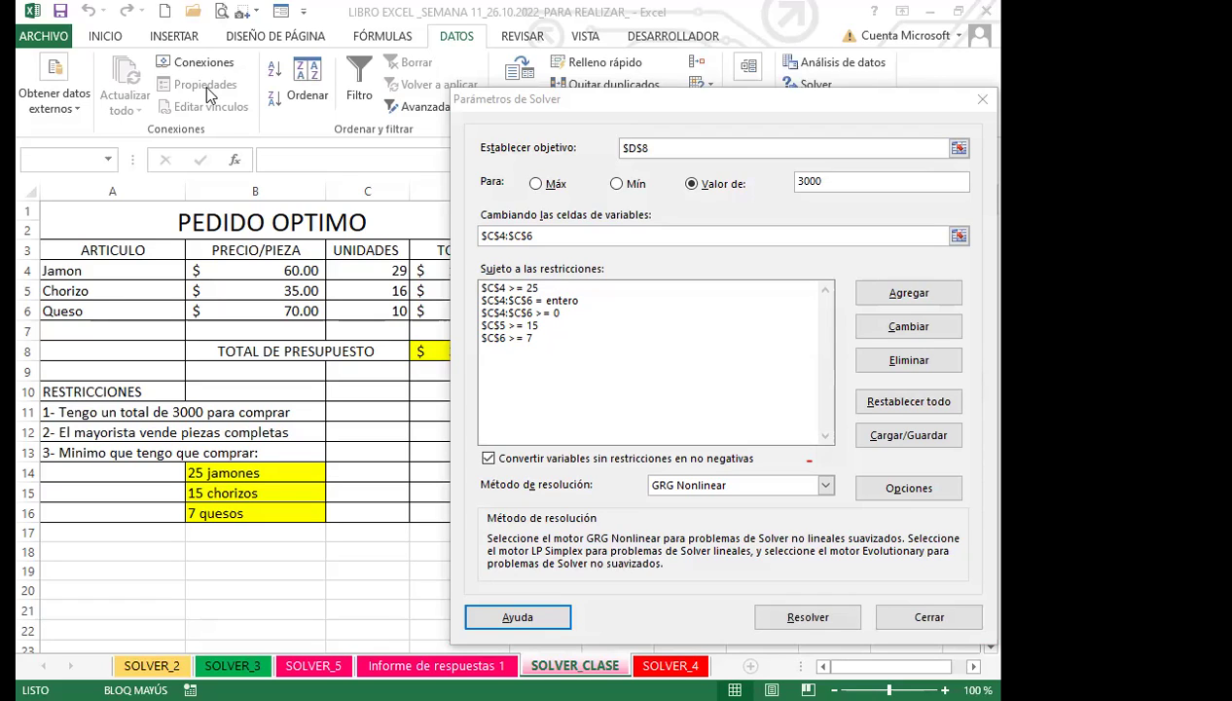
{"action": "left_click", "coordinate": [705, 109]}
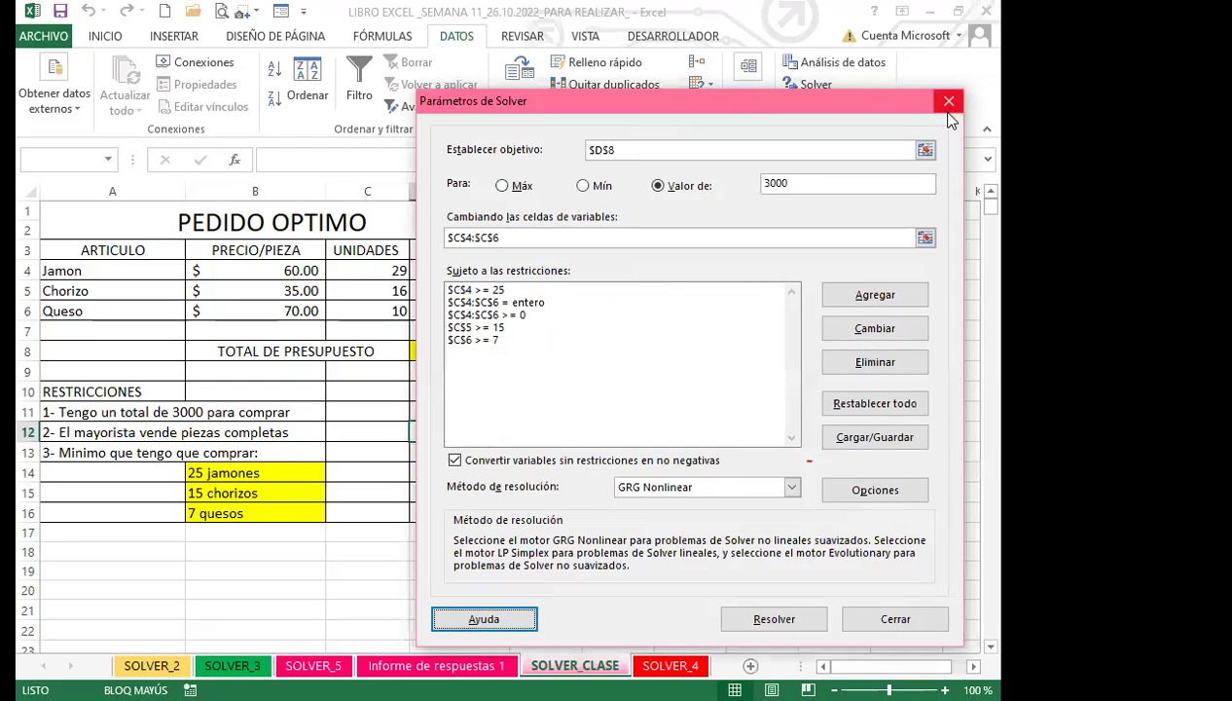
{"action": "left_click", "coordinate": [949, 103]}
{"action": "left_click", "coordinate": [454, 411]}
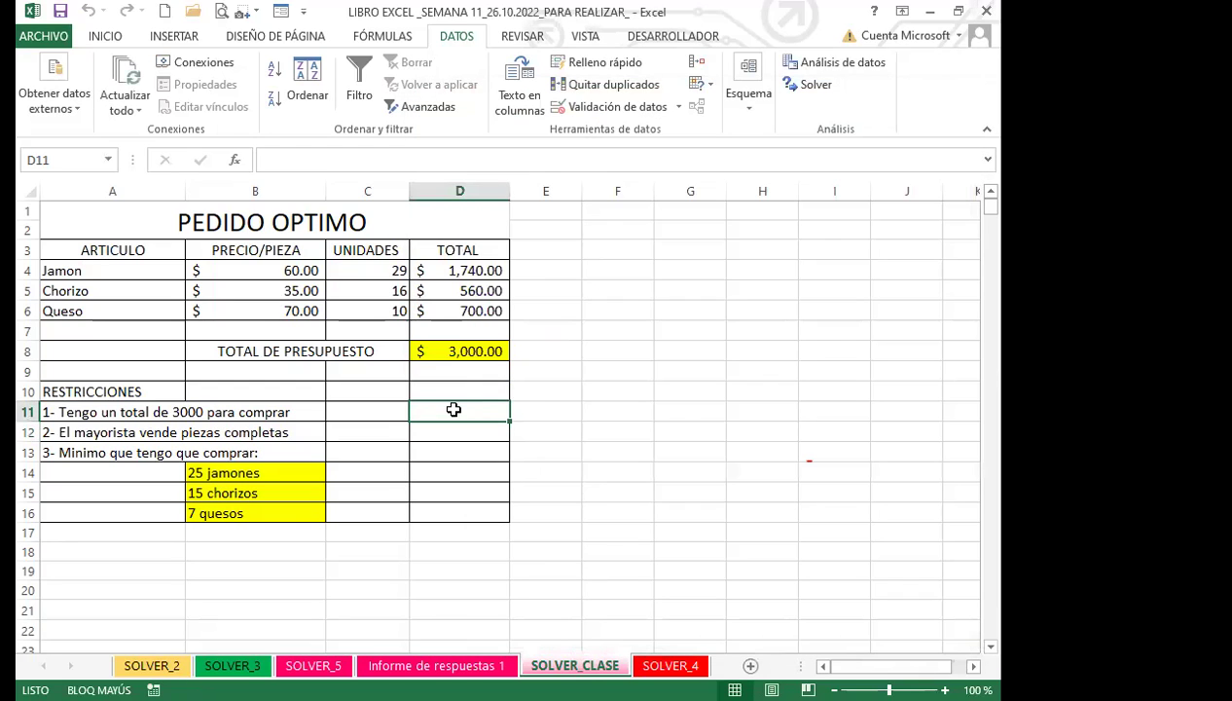
{"action": "left_click", "coordinate": [832, 453]}
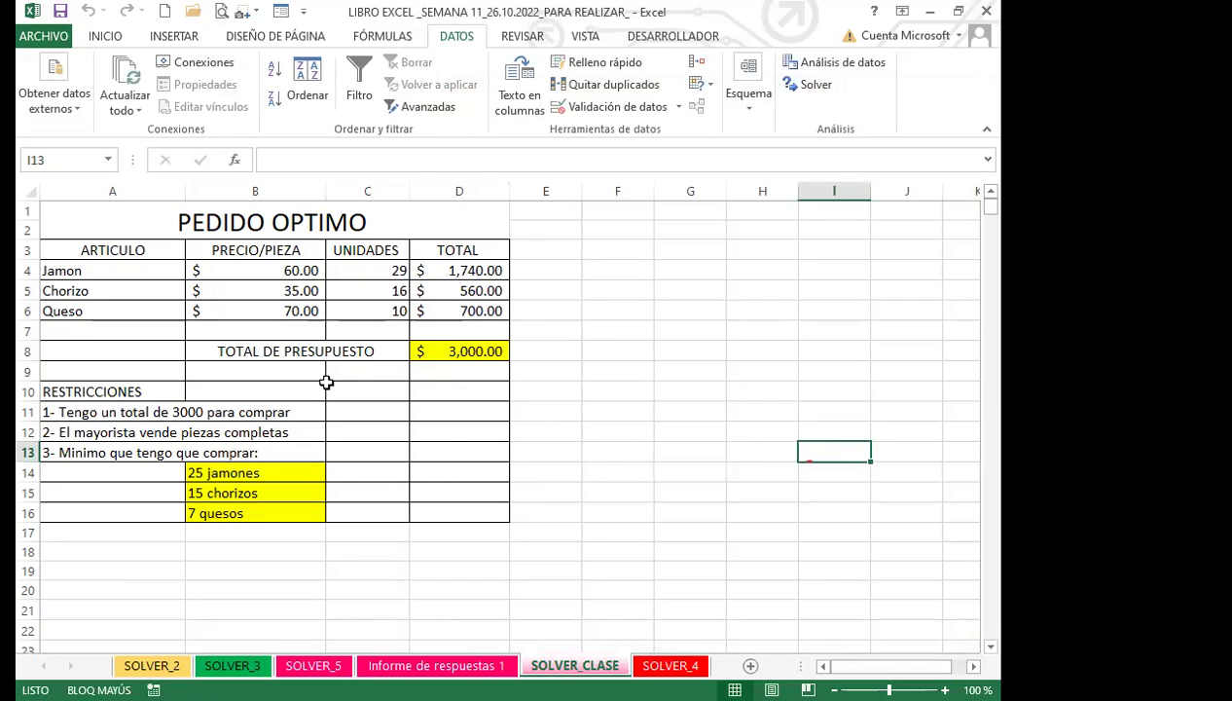
{"action": "left_click", "coordinate": [437, 392]}
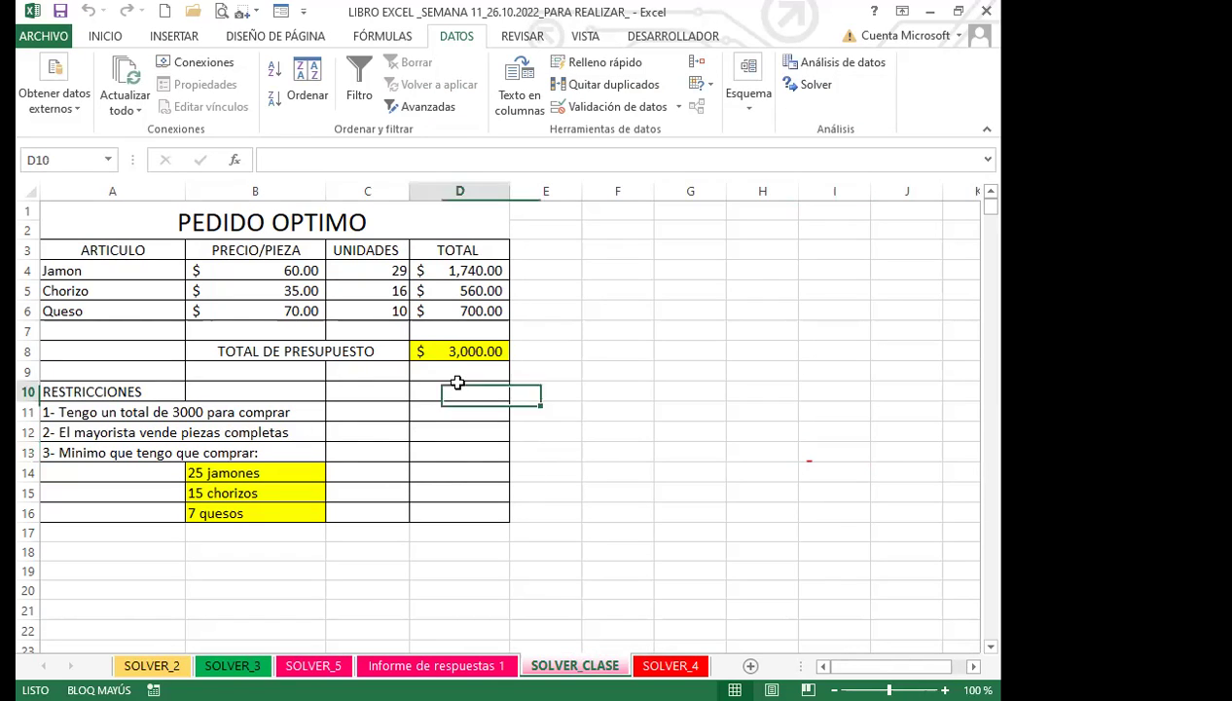
{"action": "left_click", "coordinate": [635, 411]}
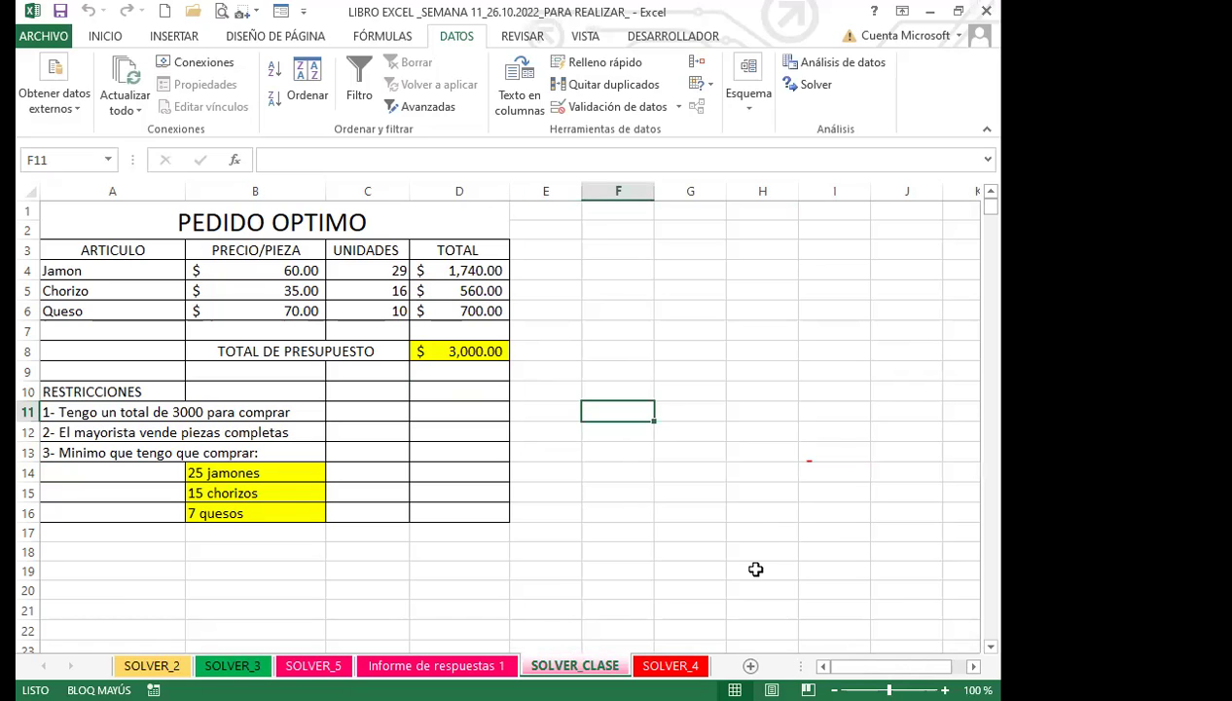